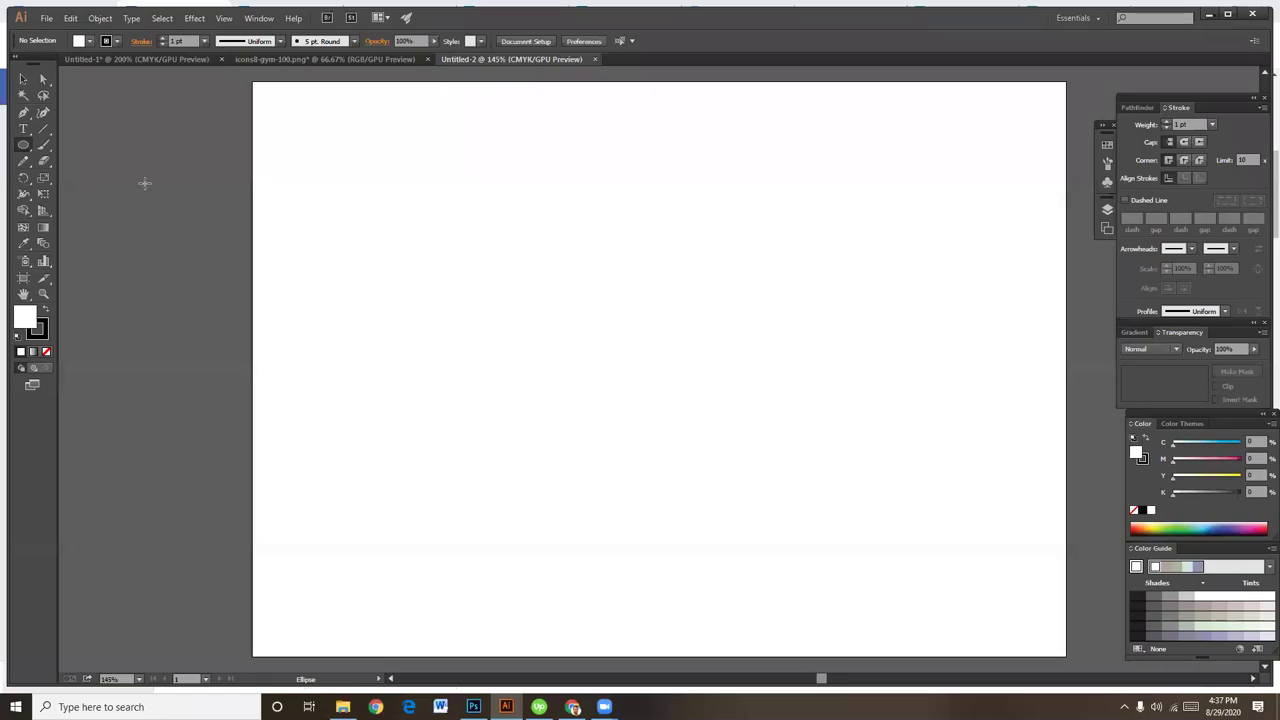
Draw a 300 pt circle on the artboard with the Ellipse Tool
drag(22, 148, 75, 174)
drag(448, 186, 644, 461)
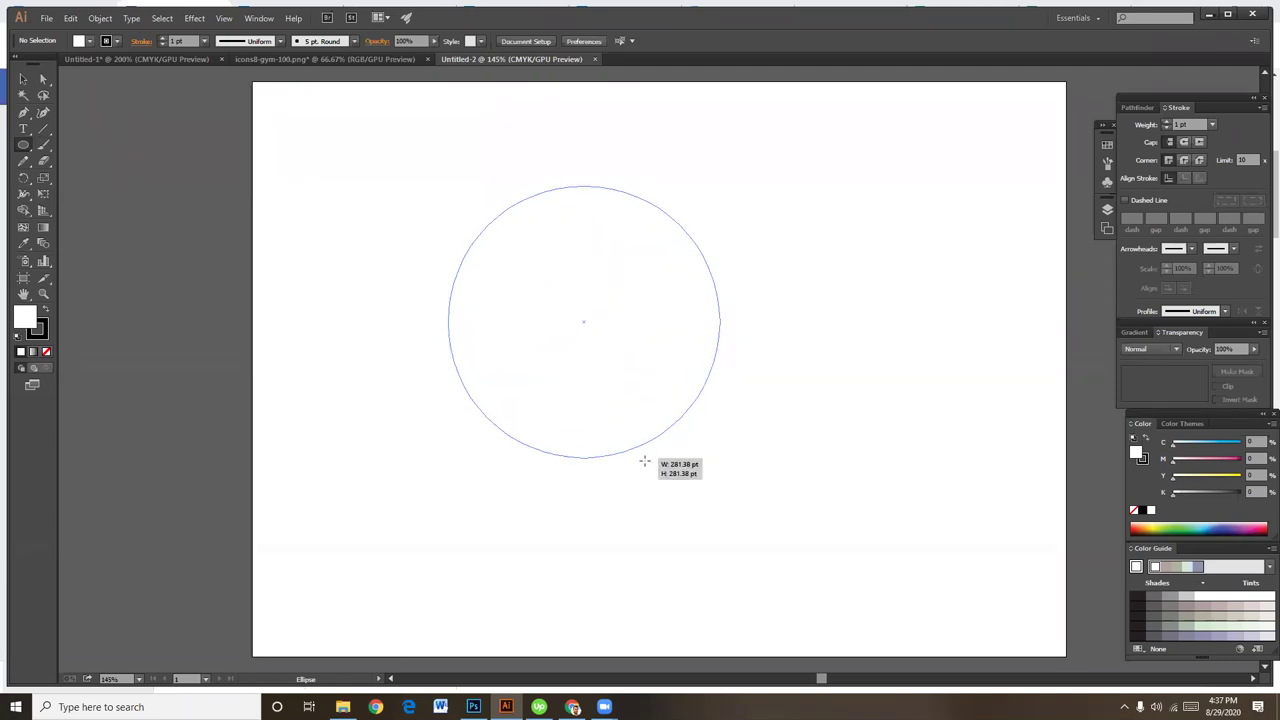
drag(644, 461, 655, 478)
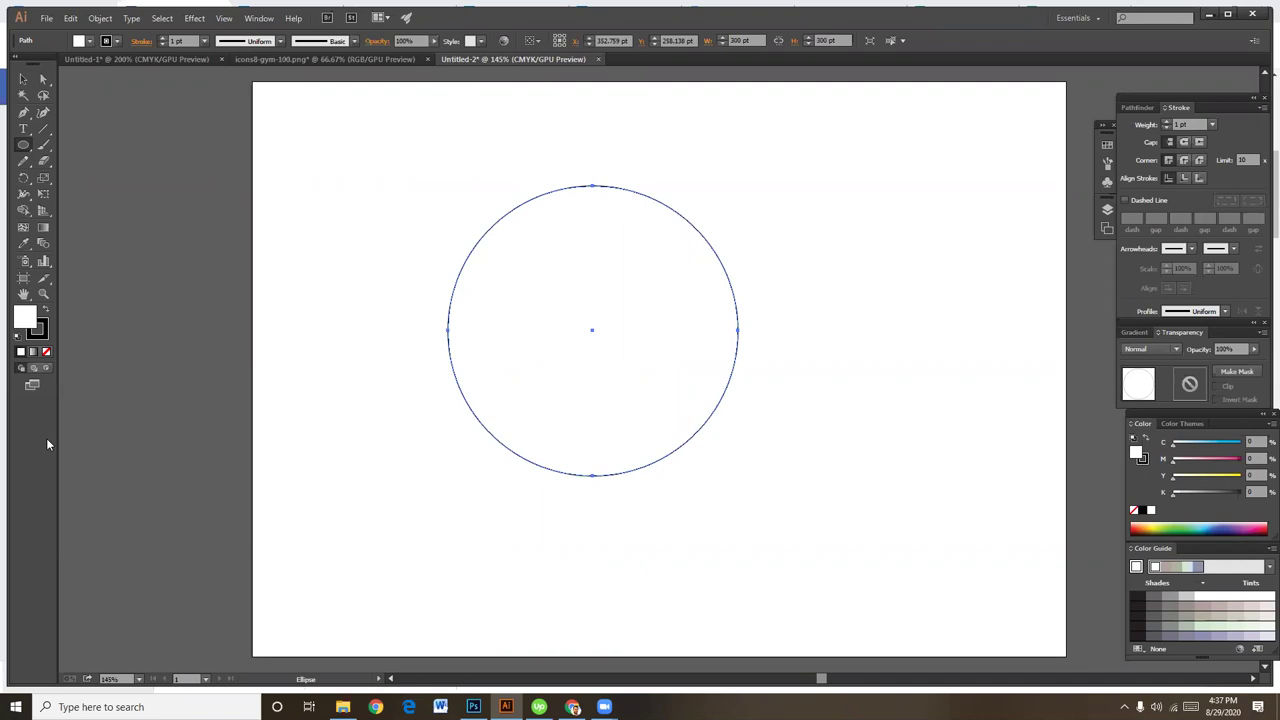
Give the circle a solid black fill with no stroke and reselect it
click(45, 311)
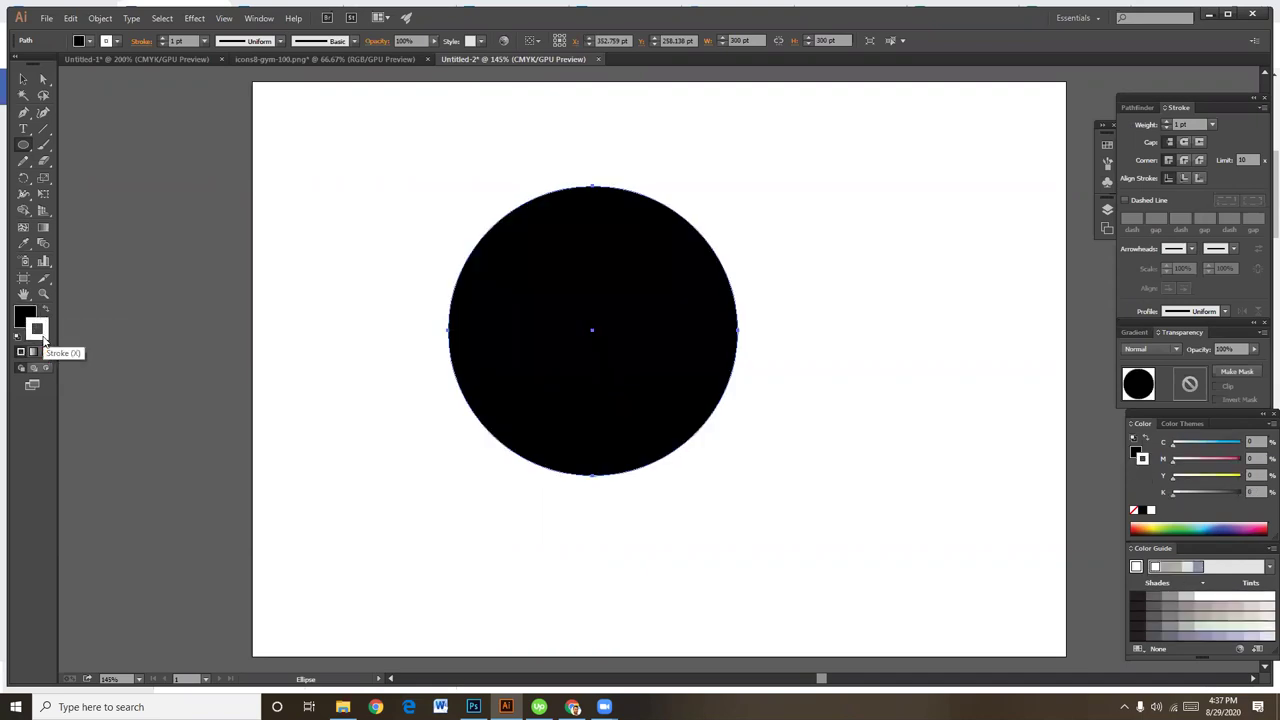
click(45, 351)
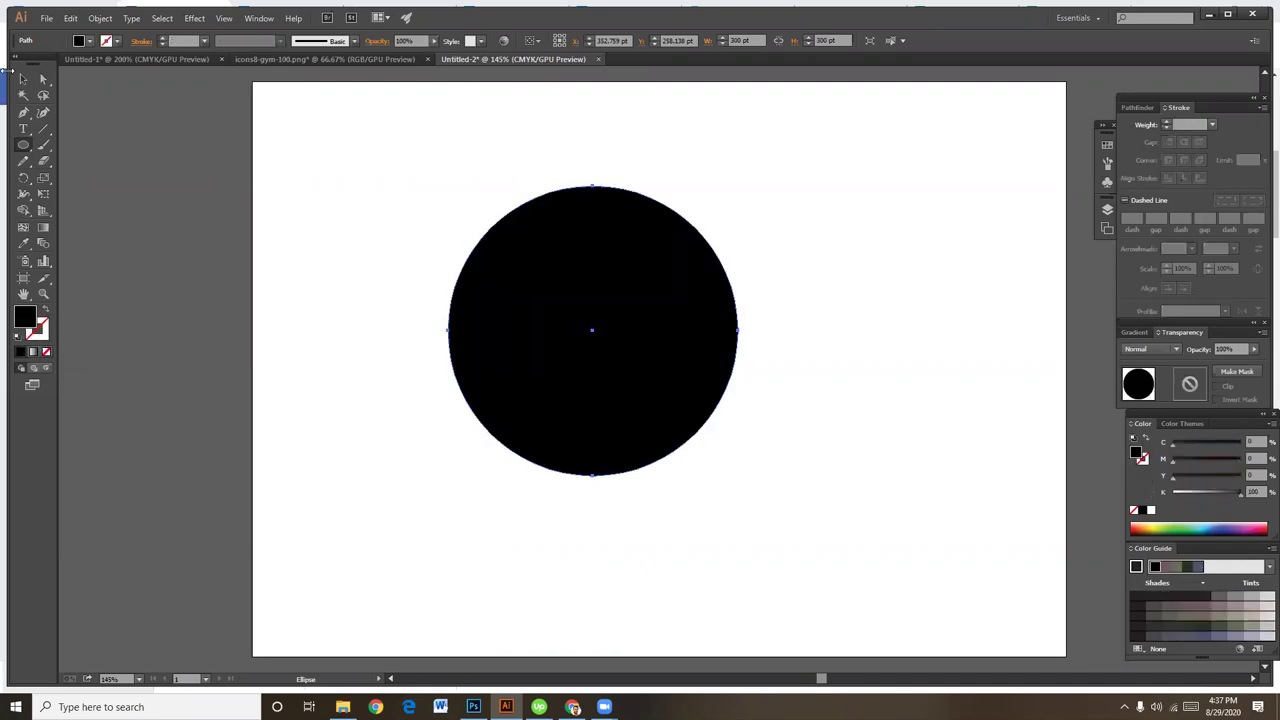
click(23, 78)
click(811, 246)
click(638, 286)
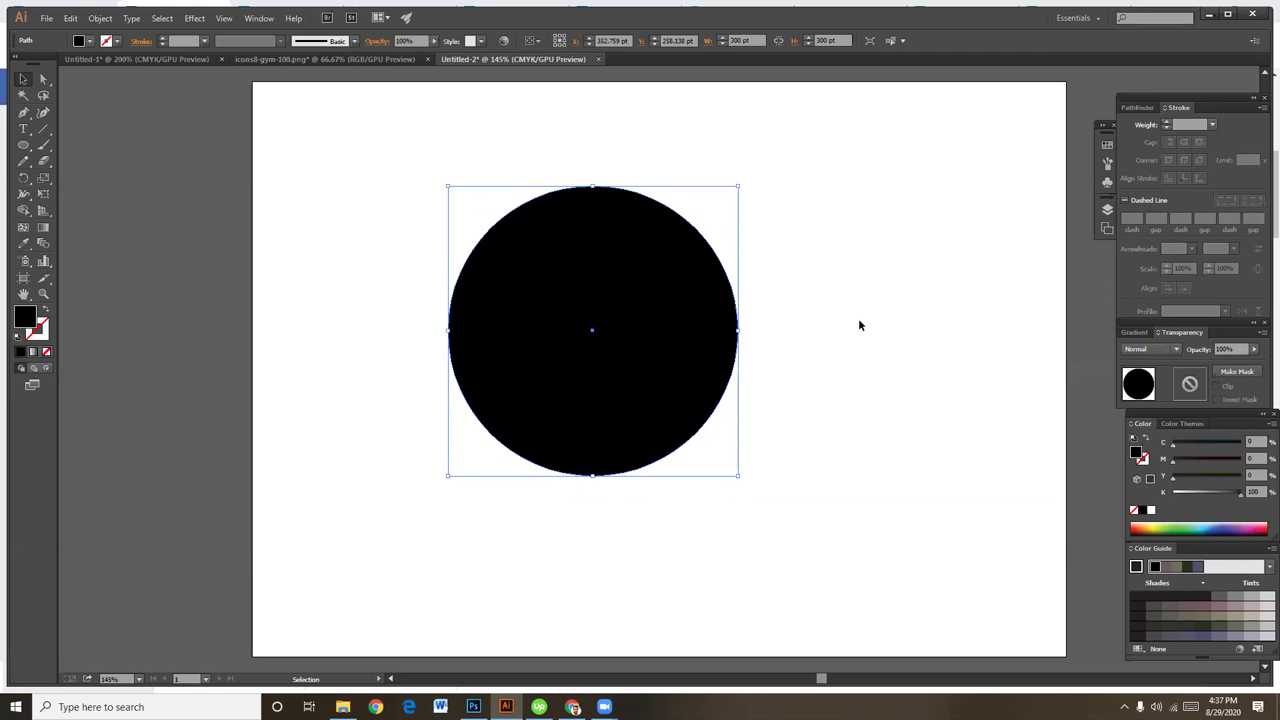
Duplicate the 300 pt black circle, placing the copy overlapping to the right
key(ctrl+c)
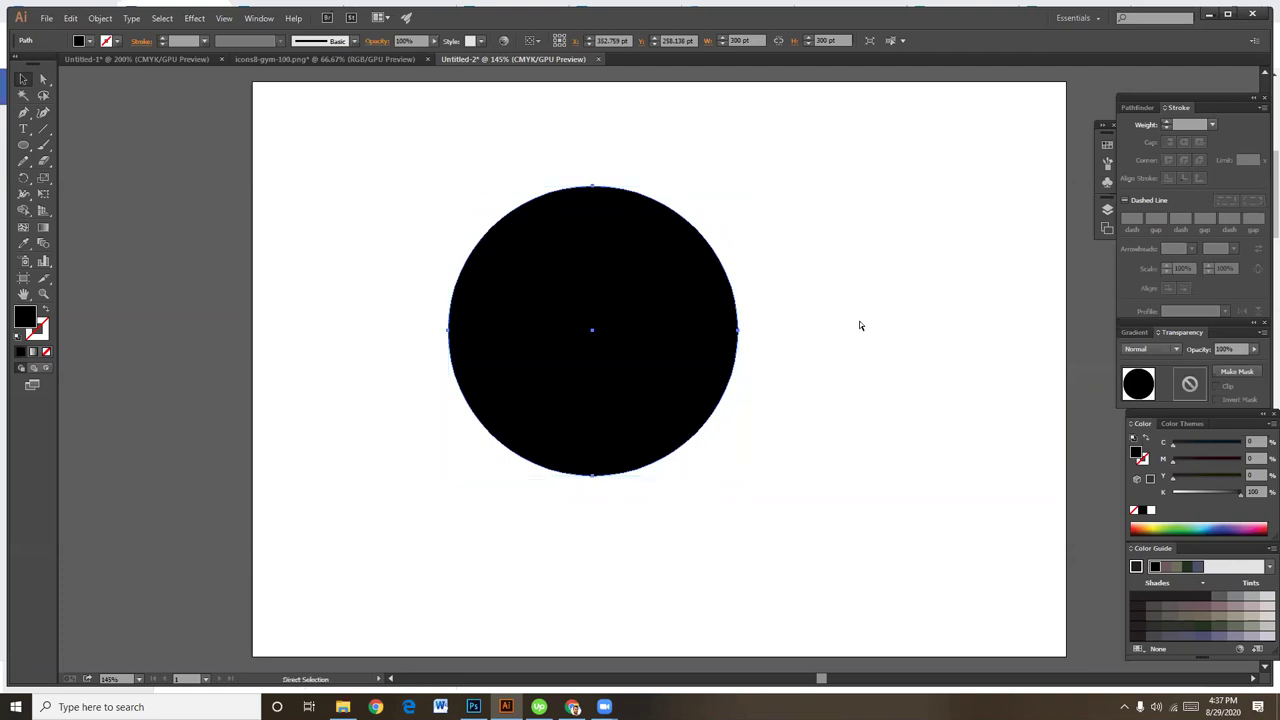
key(ctrl+v)
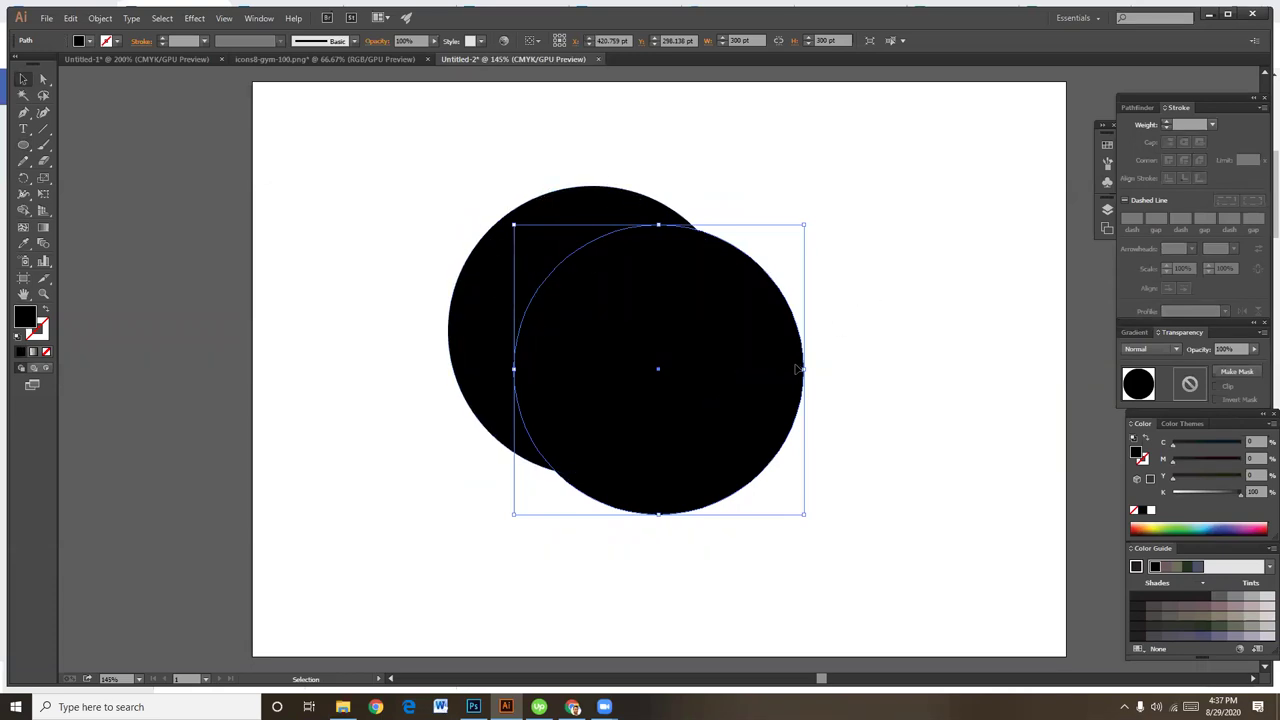
key(ctrl+z)
key(a)
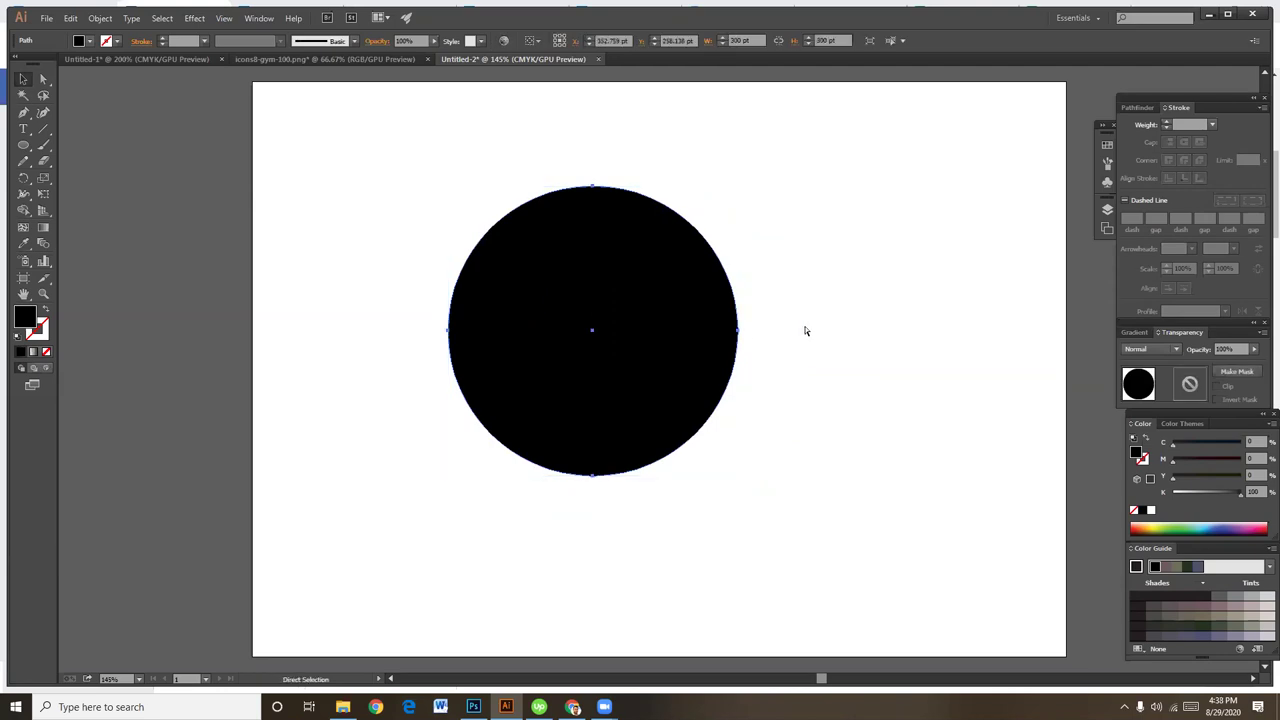
key(v)
key(a)
key(v)
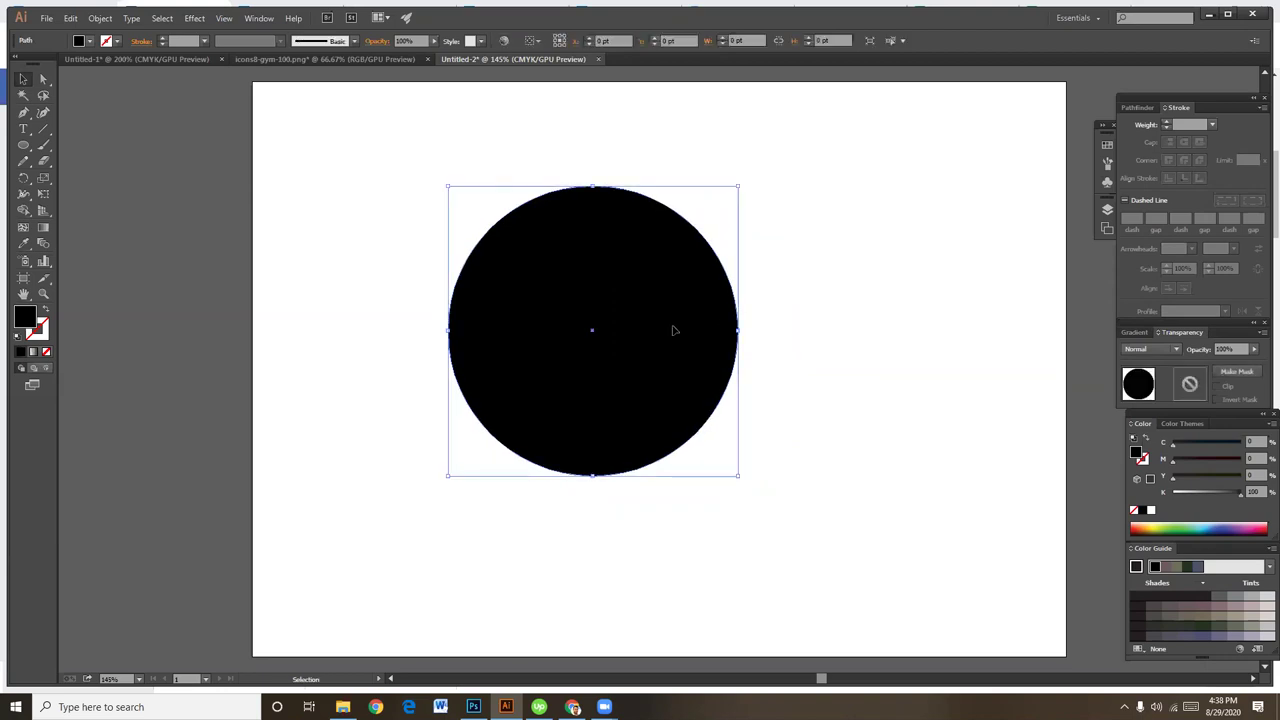
drag(601, 292, 719, 301)
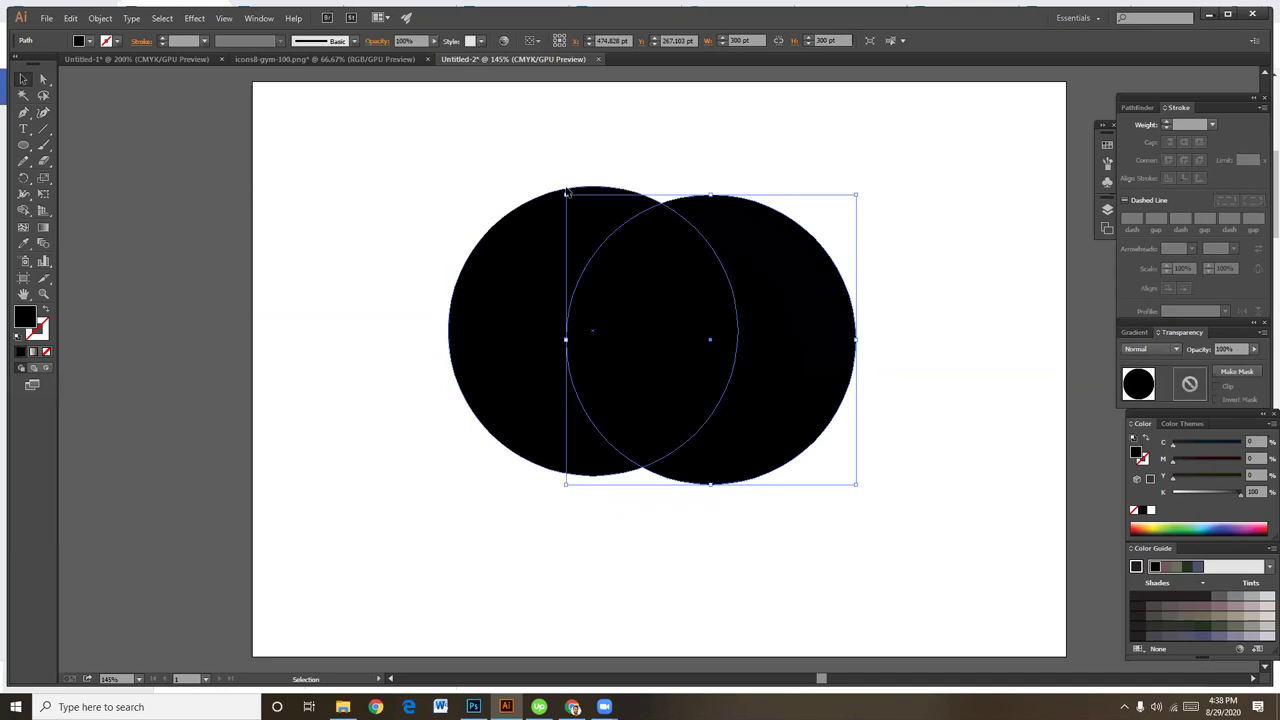
Delete the right-hand circle and scale a copy of the black circle to about 276 pt
key(Delete)
click(480, 322)
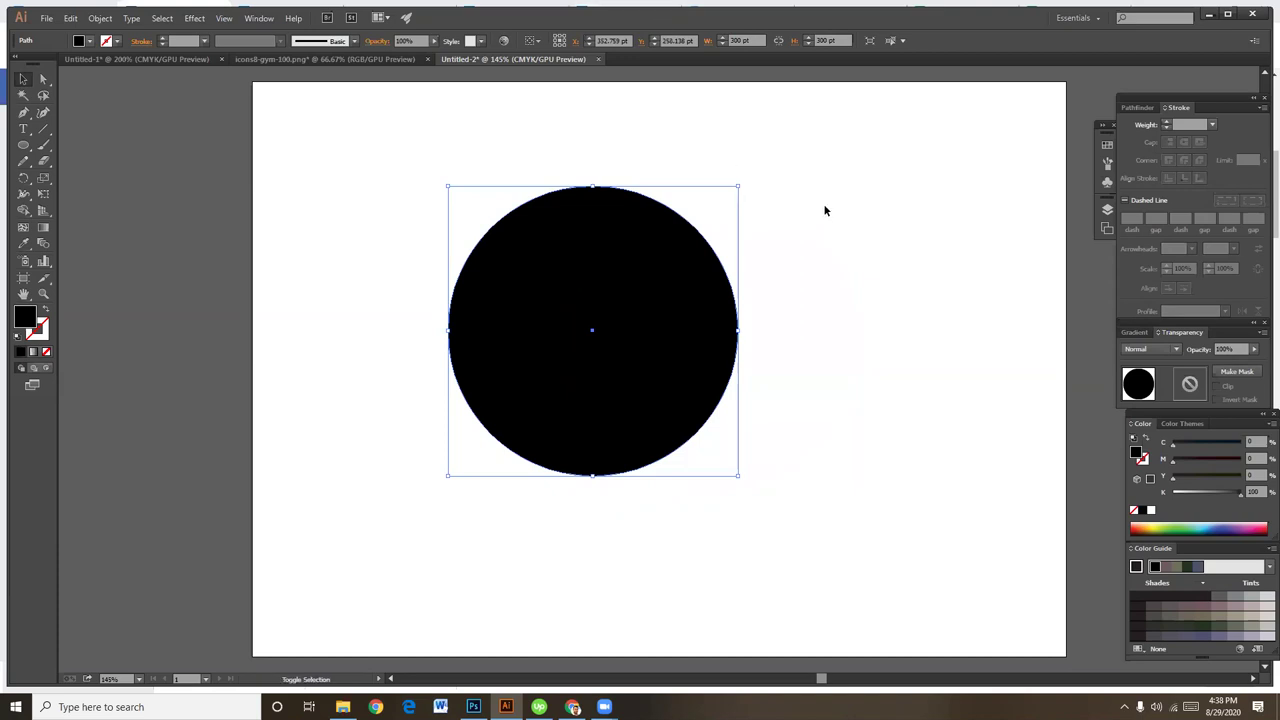
drag(738, 186, 729, 196)
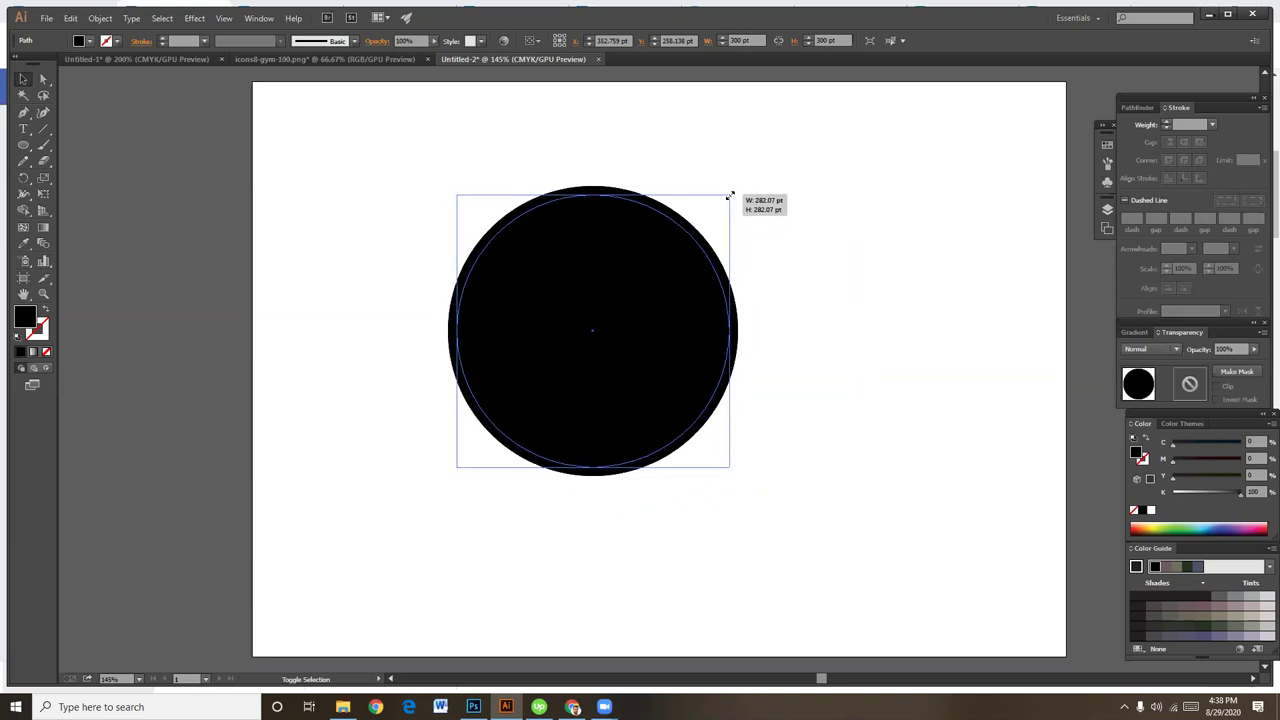
drag(730, 196, 727, 196)
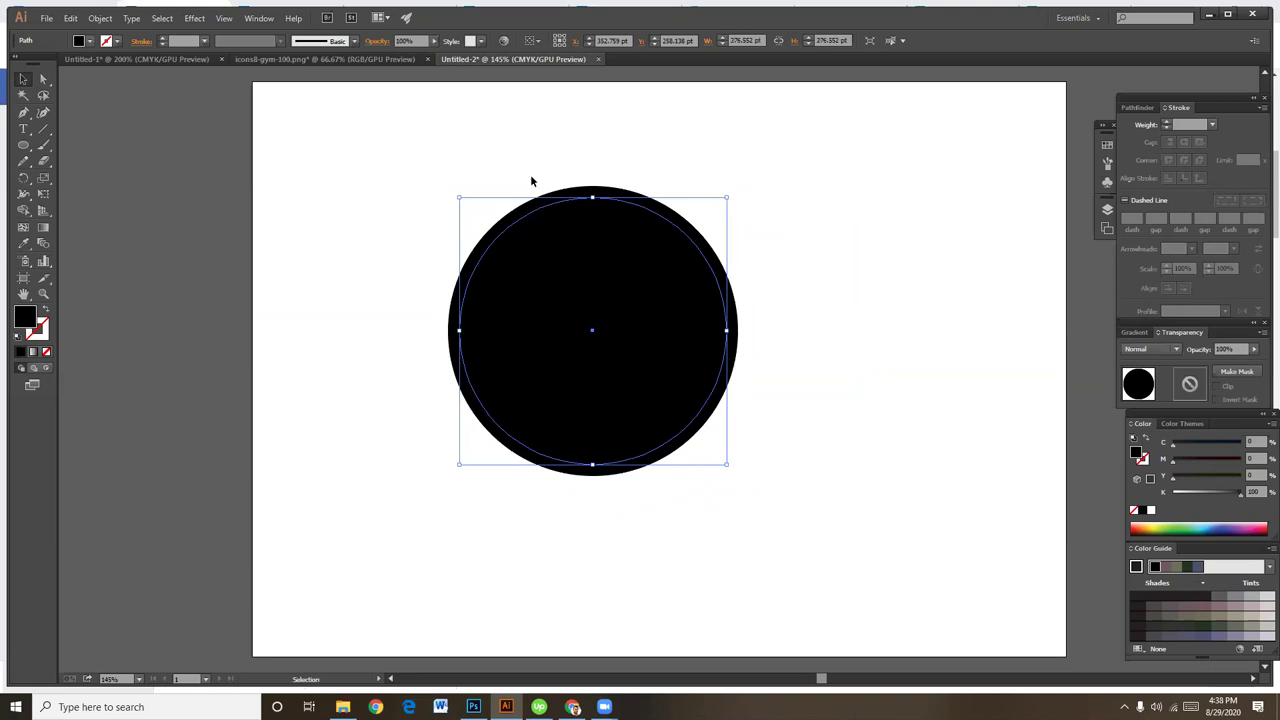
Make the 276 pt copy a 2 pt white outline with no fill
click(44, 310)
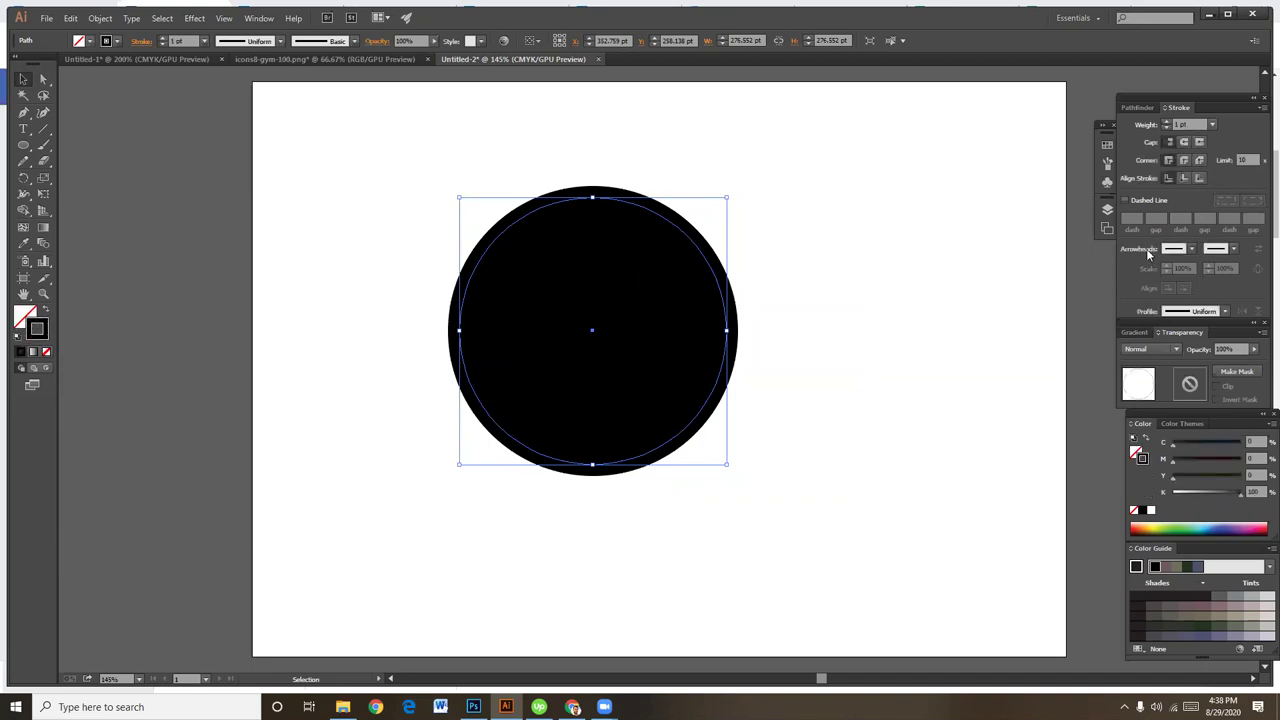
drag(1203, 494, 1172, 494)
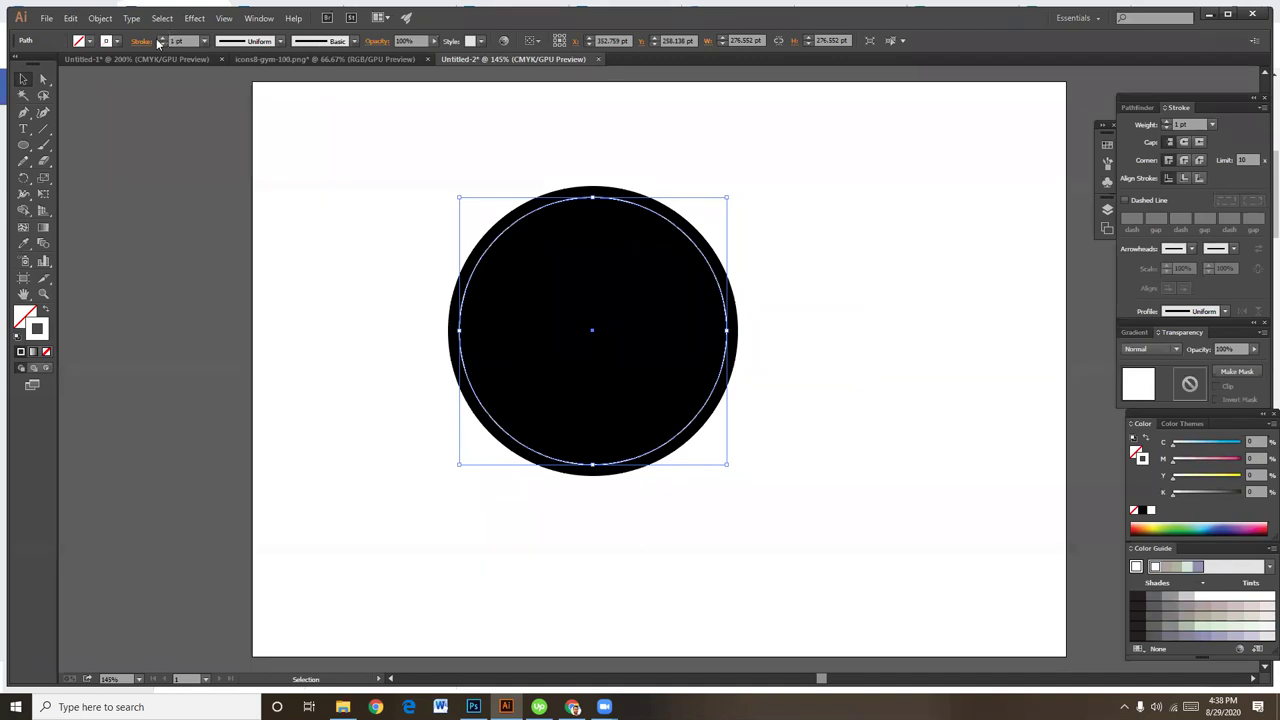
click(161, 39)
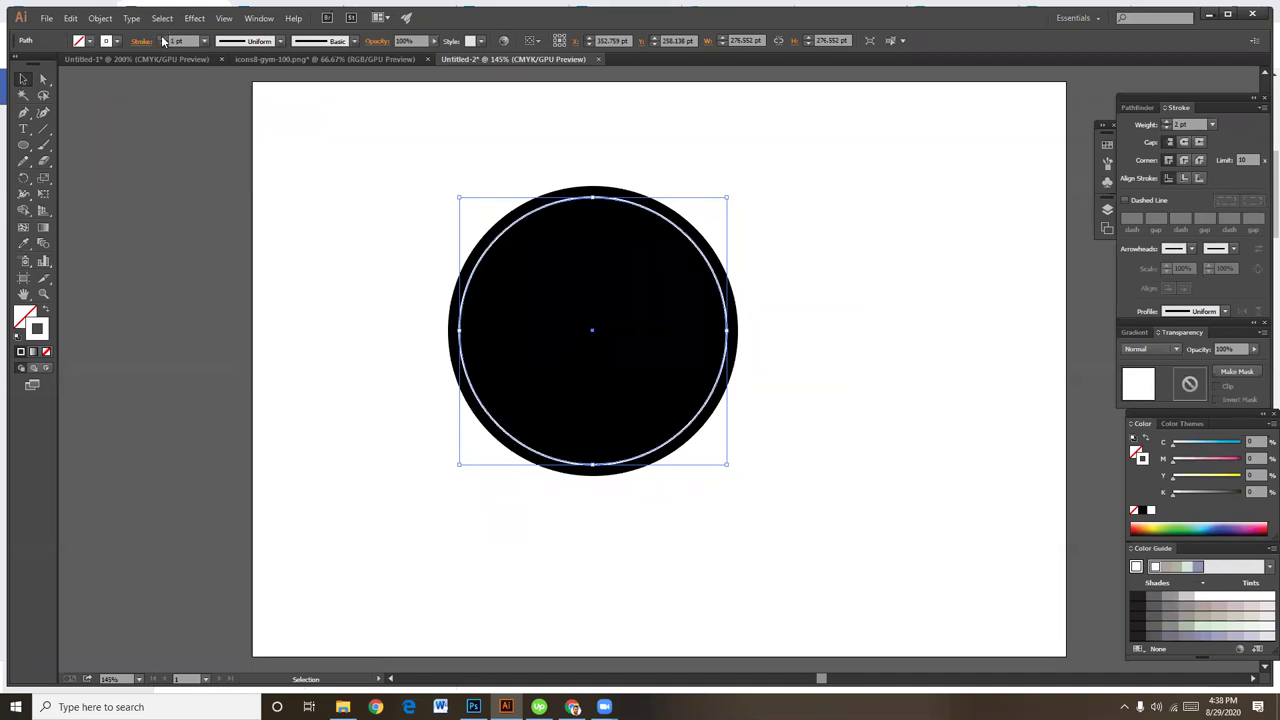
click(854, 299)
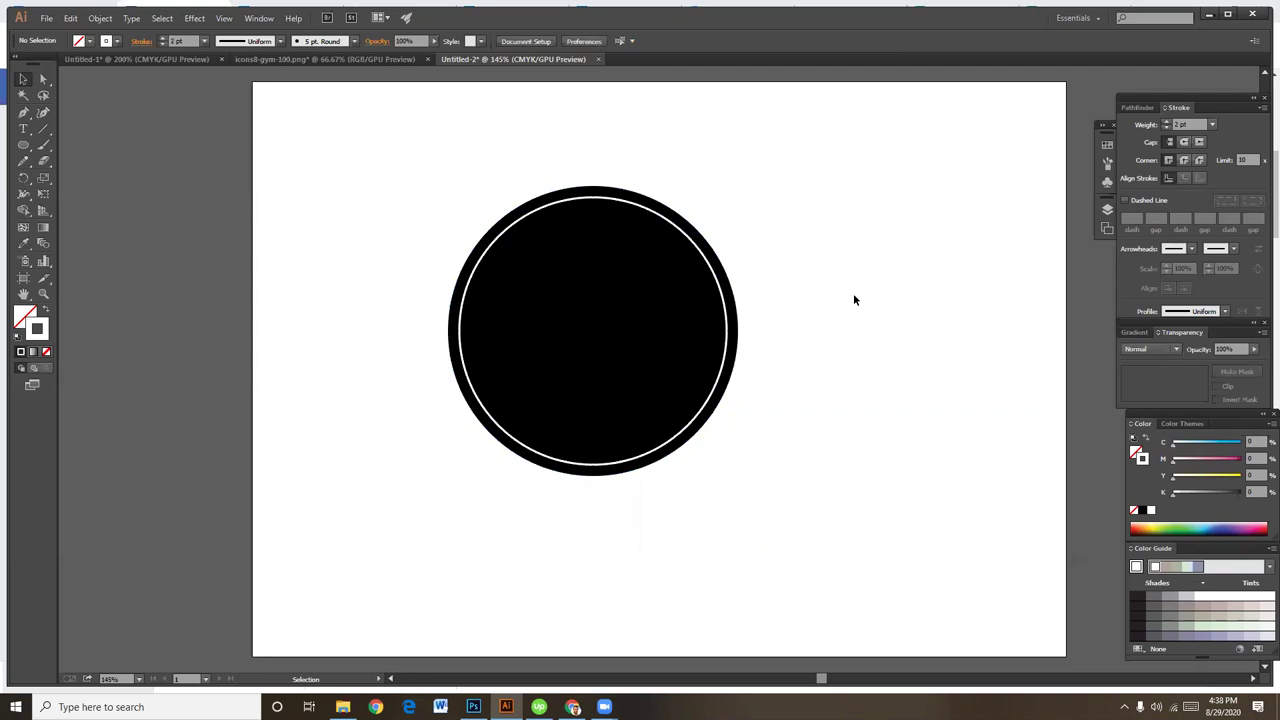
click(706, 251)
Scale a copy of the black circle down to about 165 pt around the centre
click(791, 249)
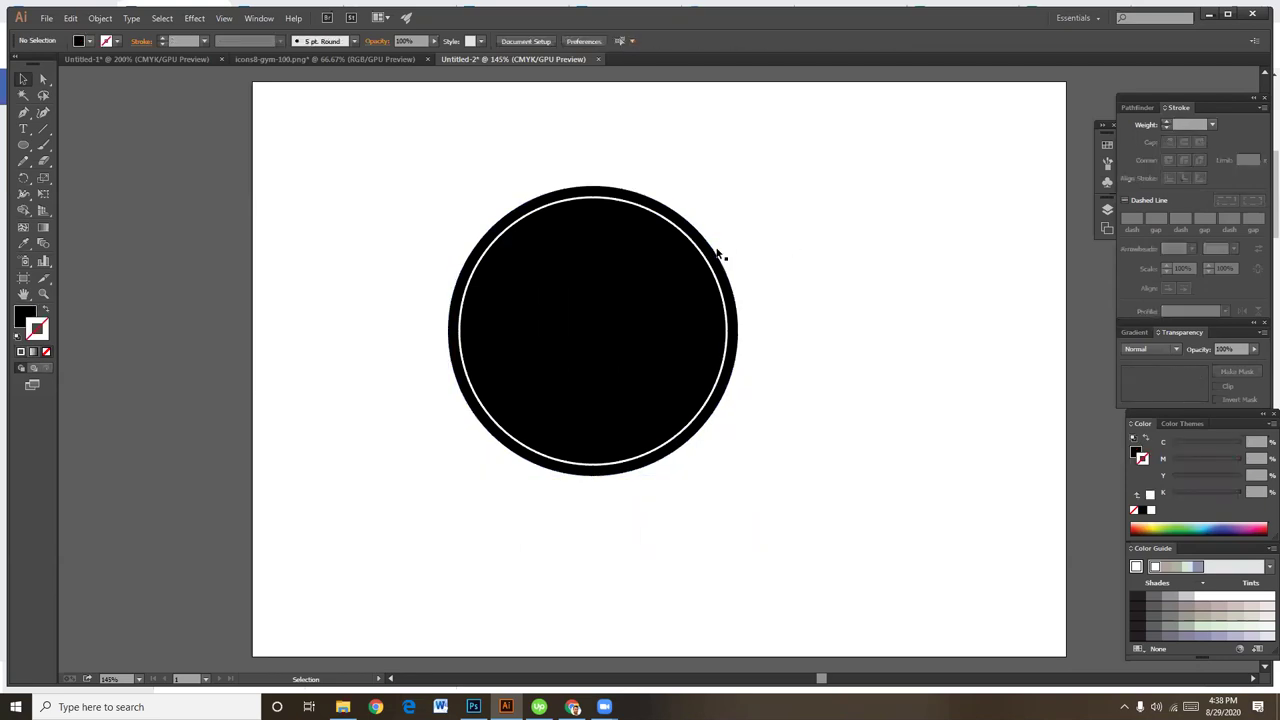
click(715, 254)
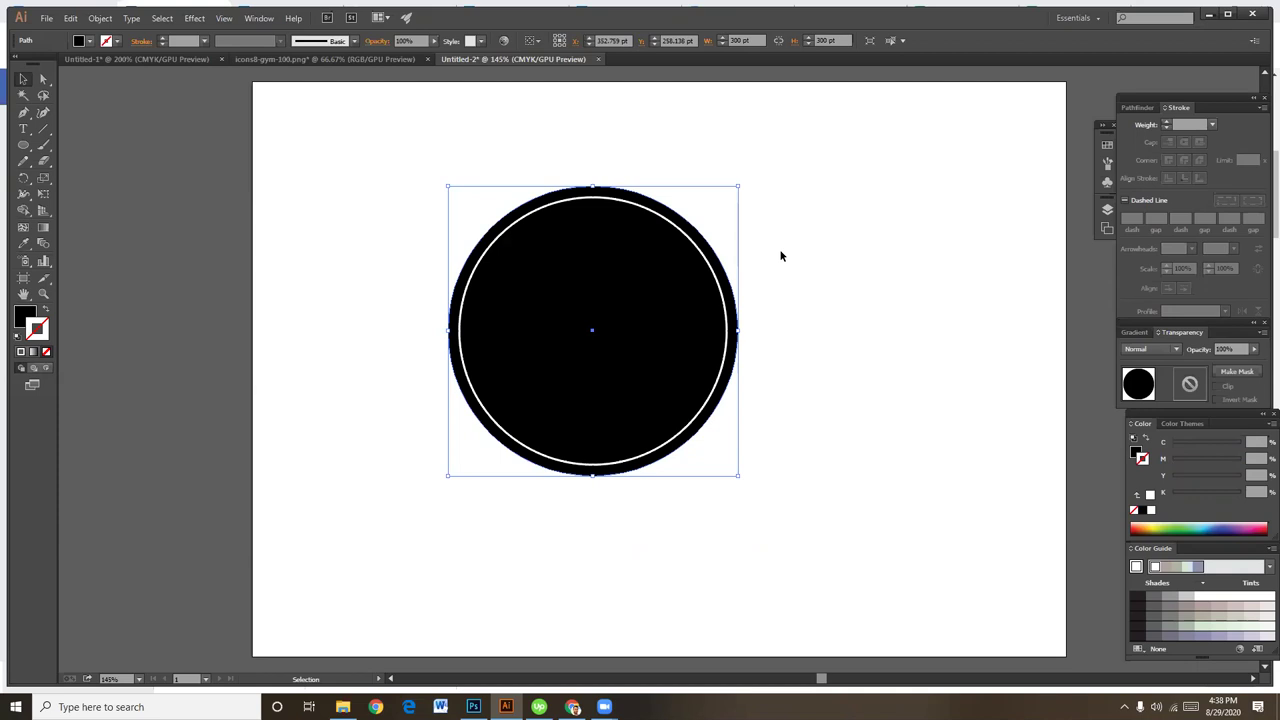
key(a)
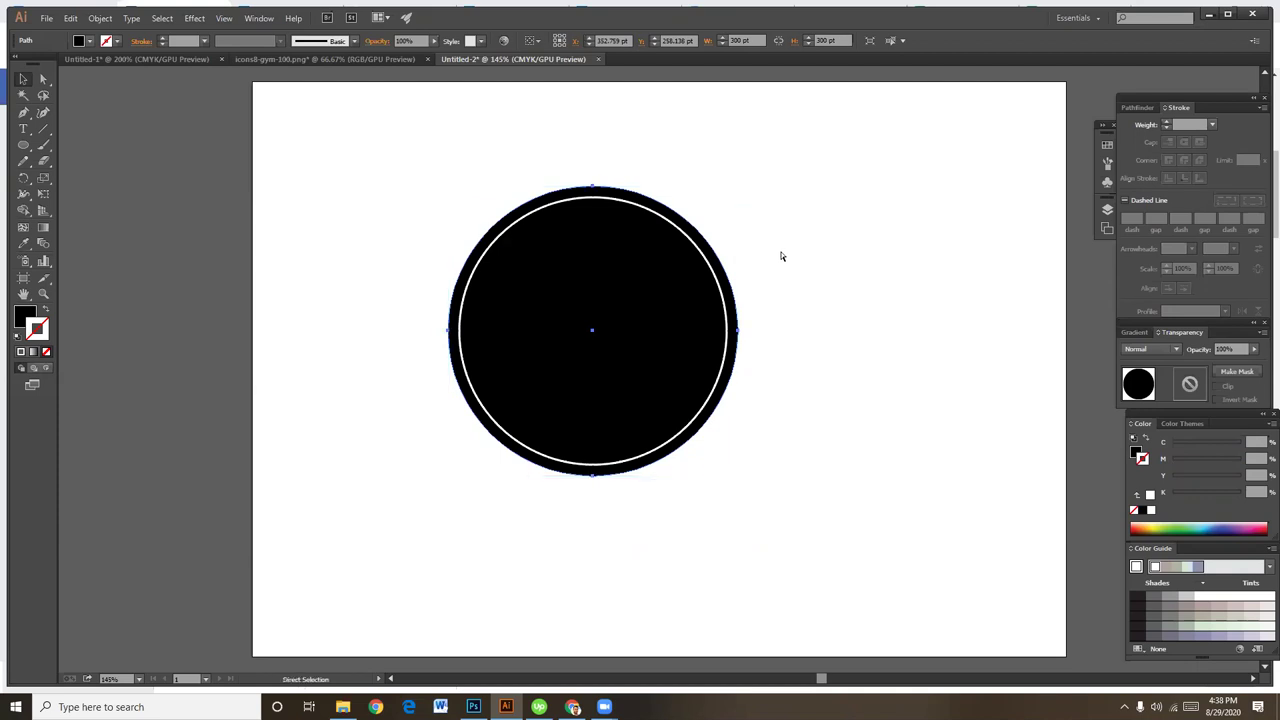
key(v)
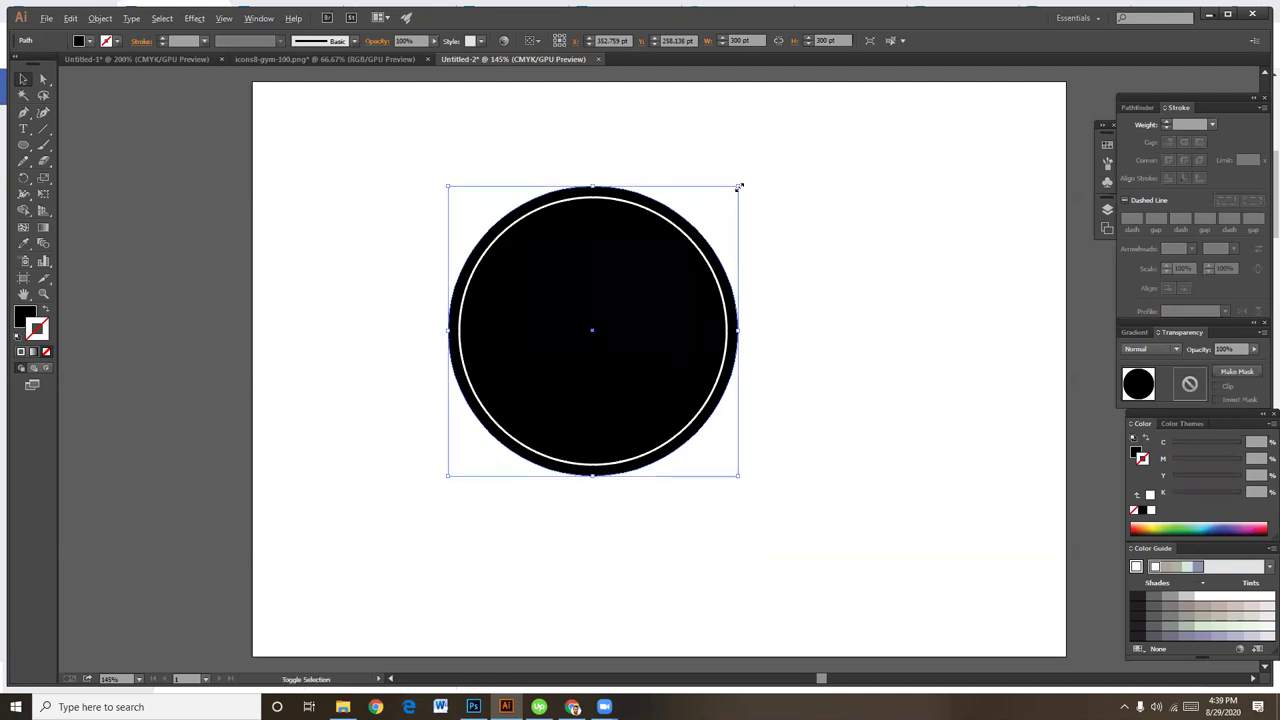
drag(739, 186, 709, 229)
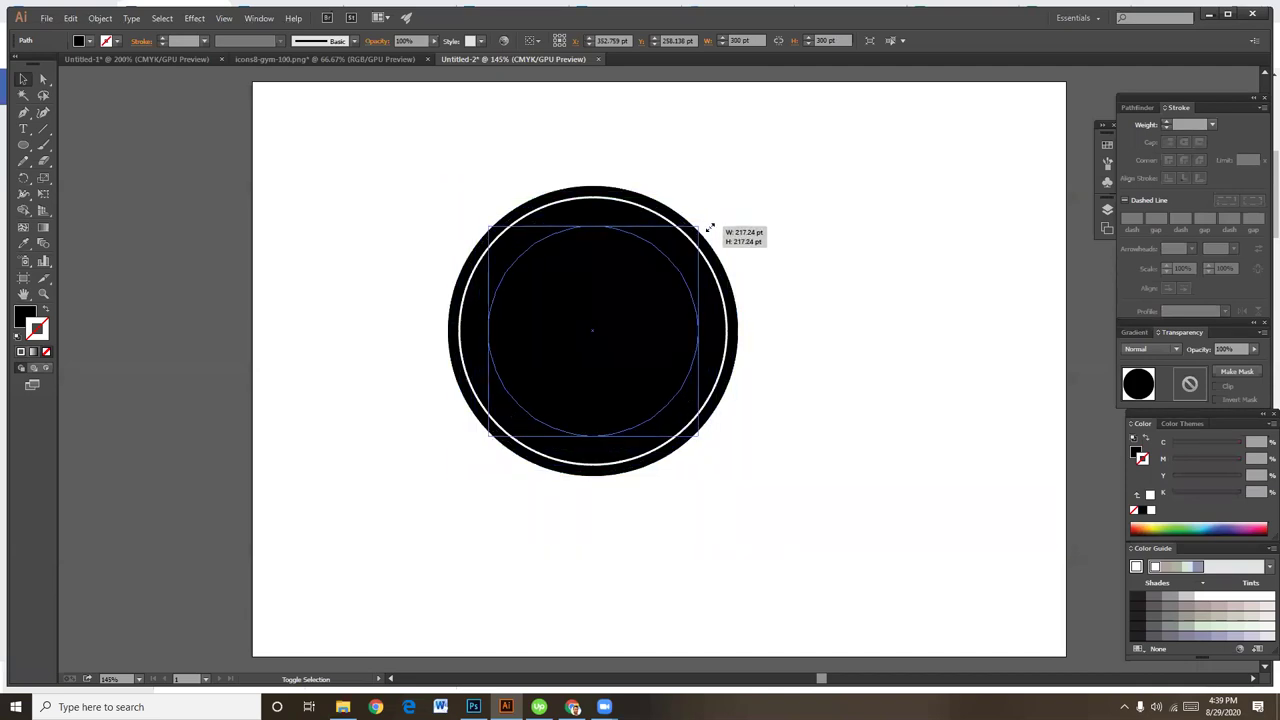
drag(709, 229, 684, 252)
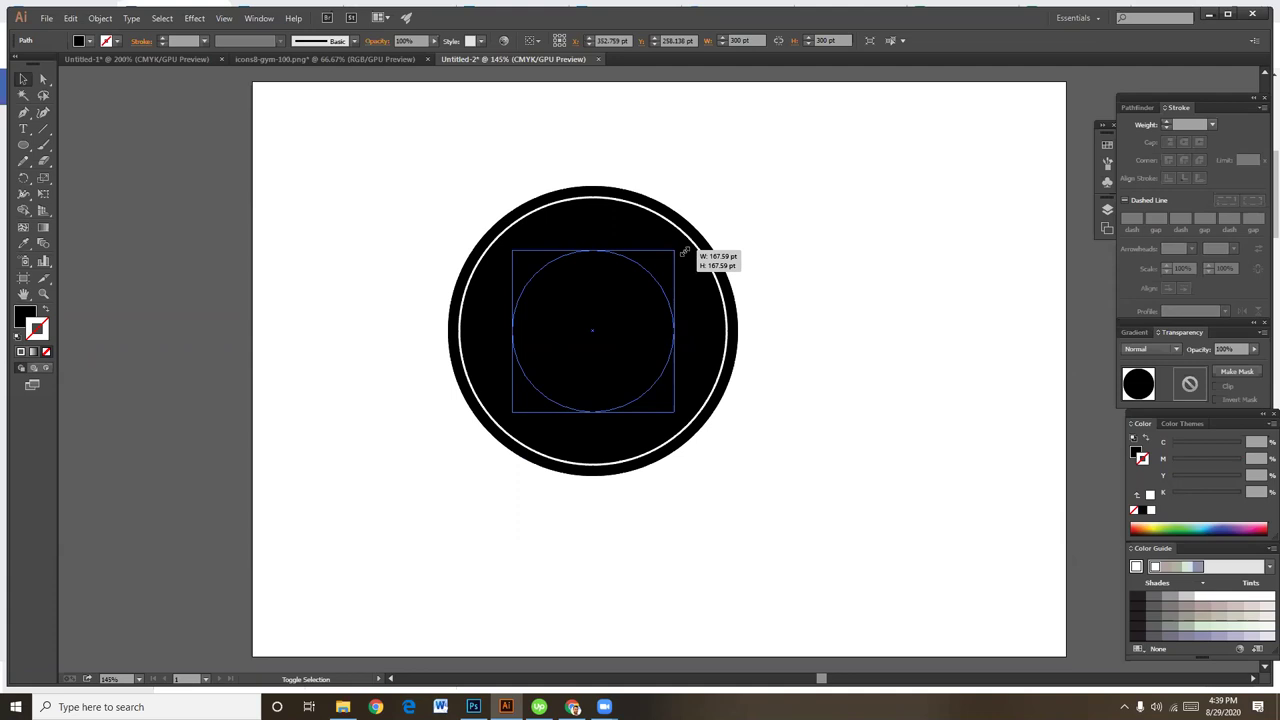
drag(684, 251, 681, 254)
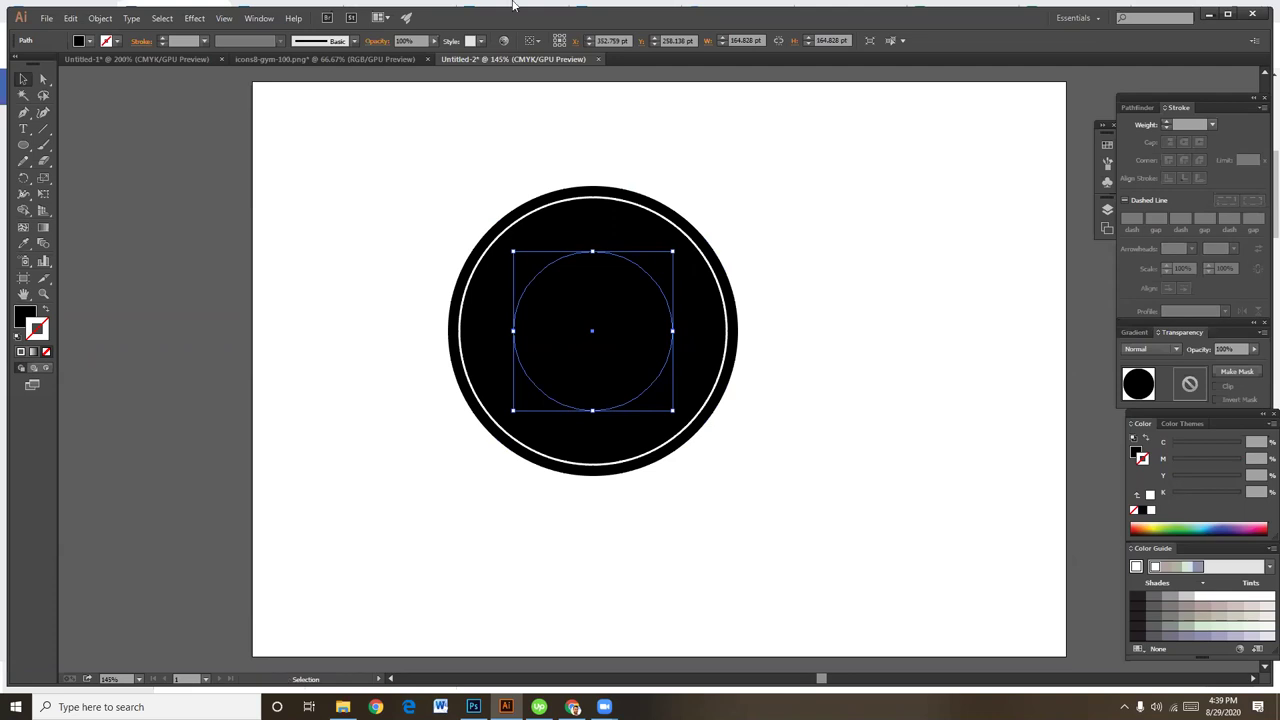
Fill the 165 pt inner circle with white
click(1150, 494)
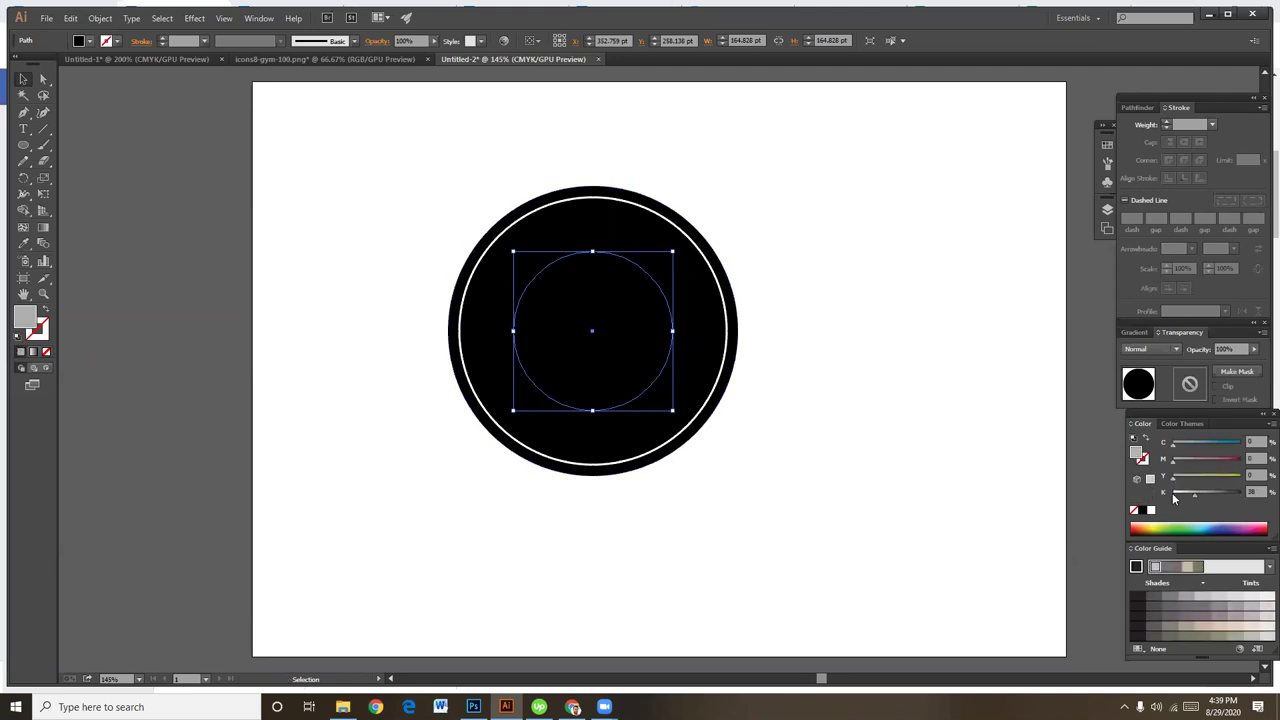
click(856, 422)
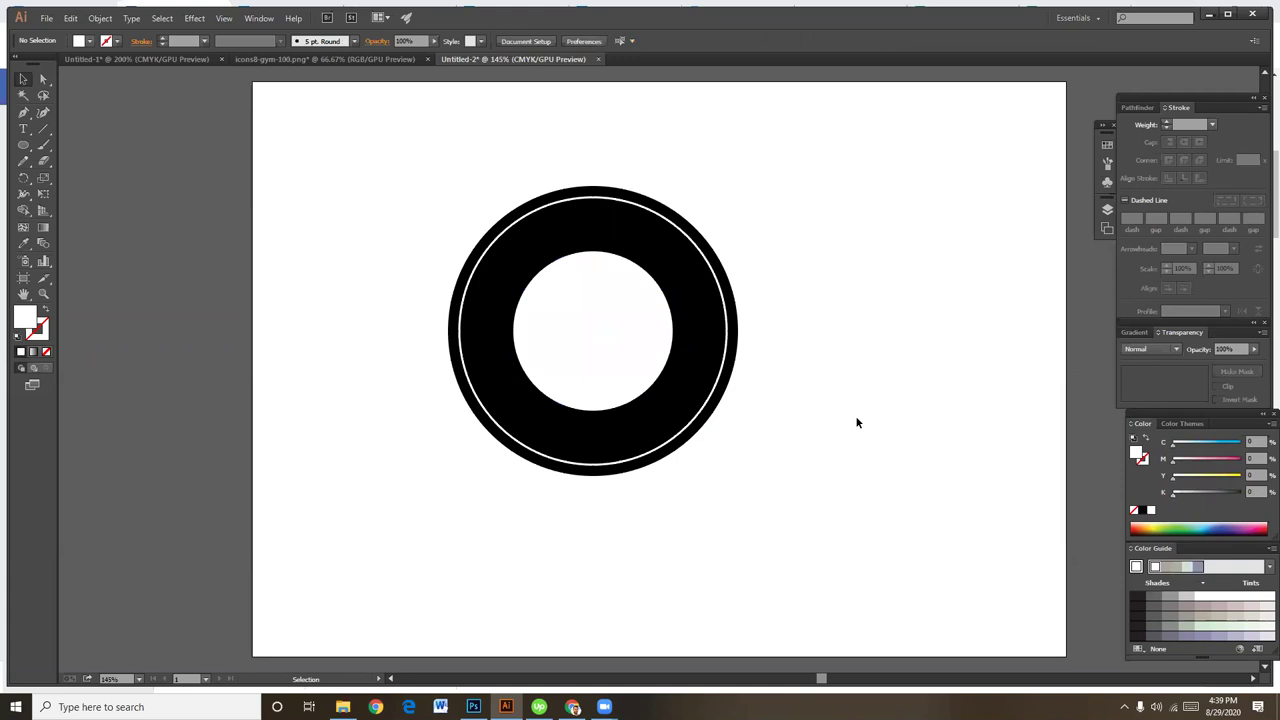
click(646, 298)
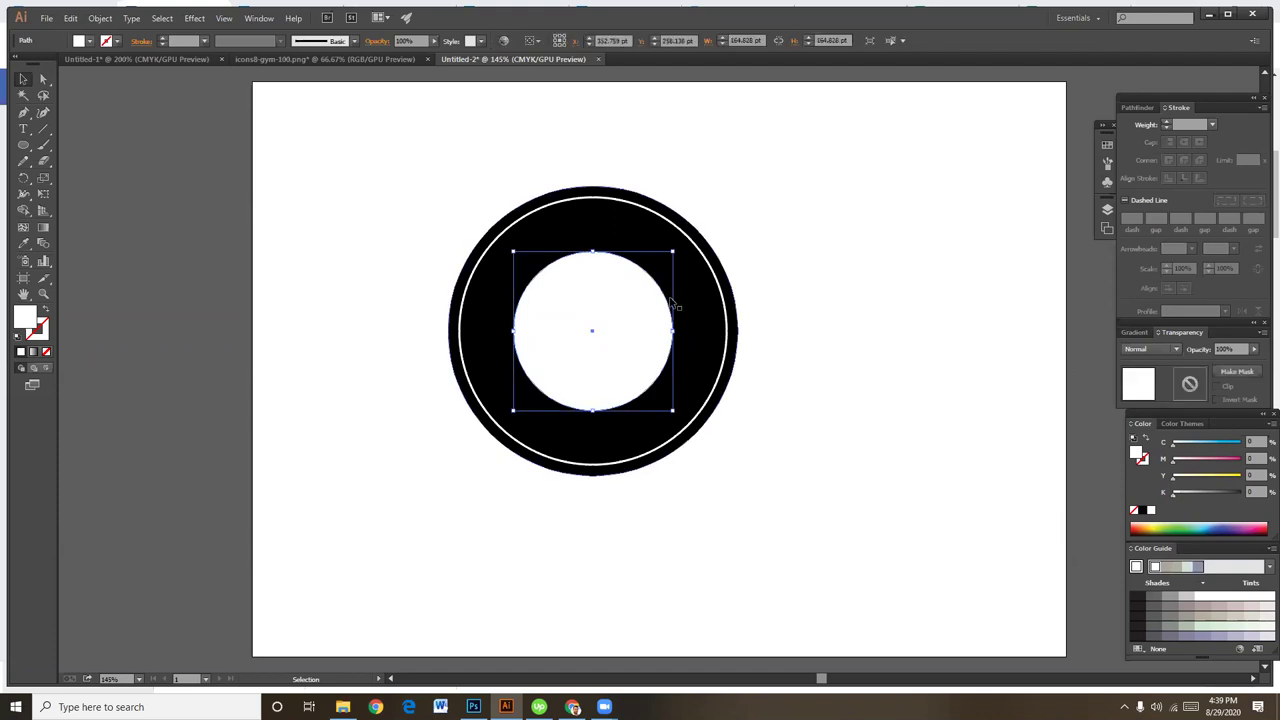
click(740, 282)
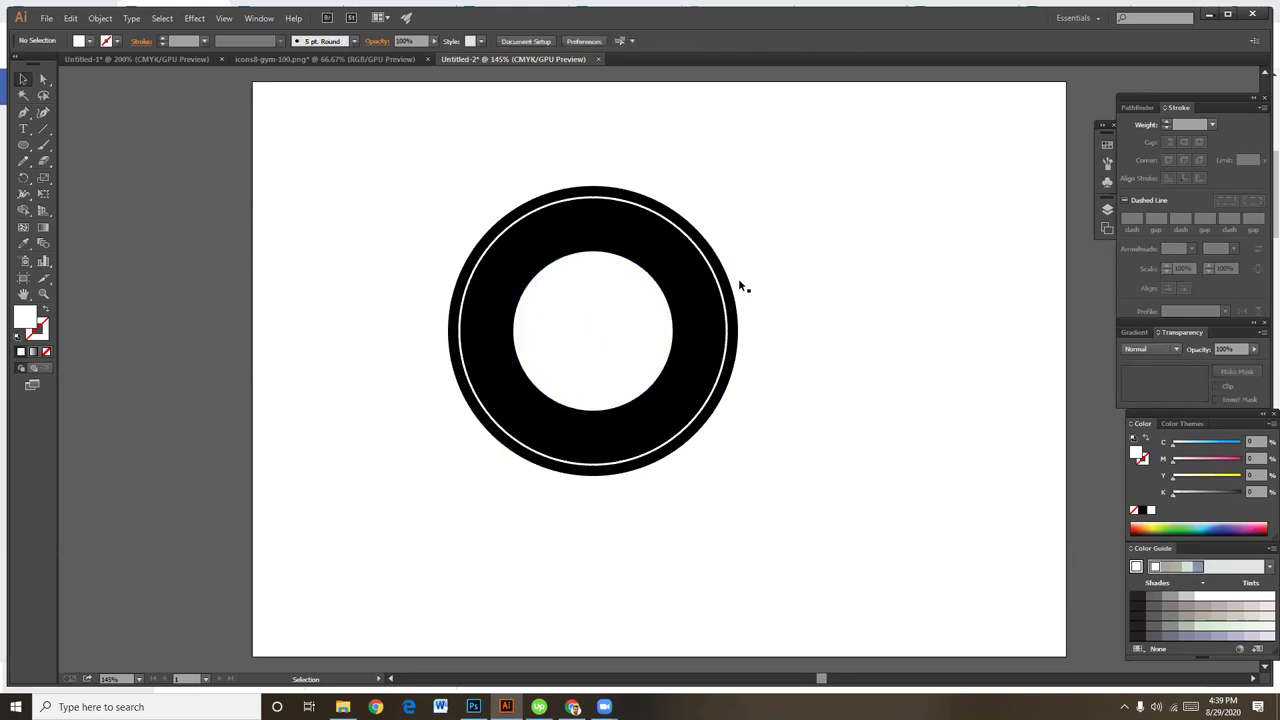
Copy the outer black circle and scale the pasted copy down to about 117 pt
click(720, 272)
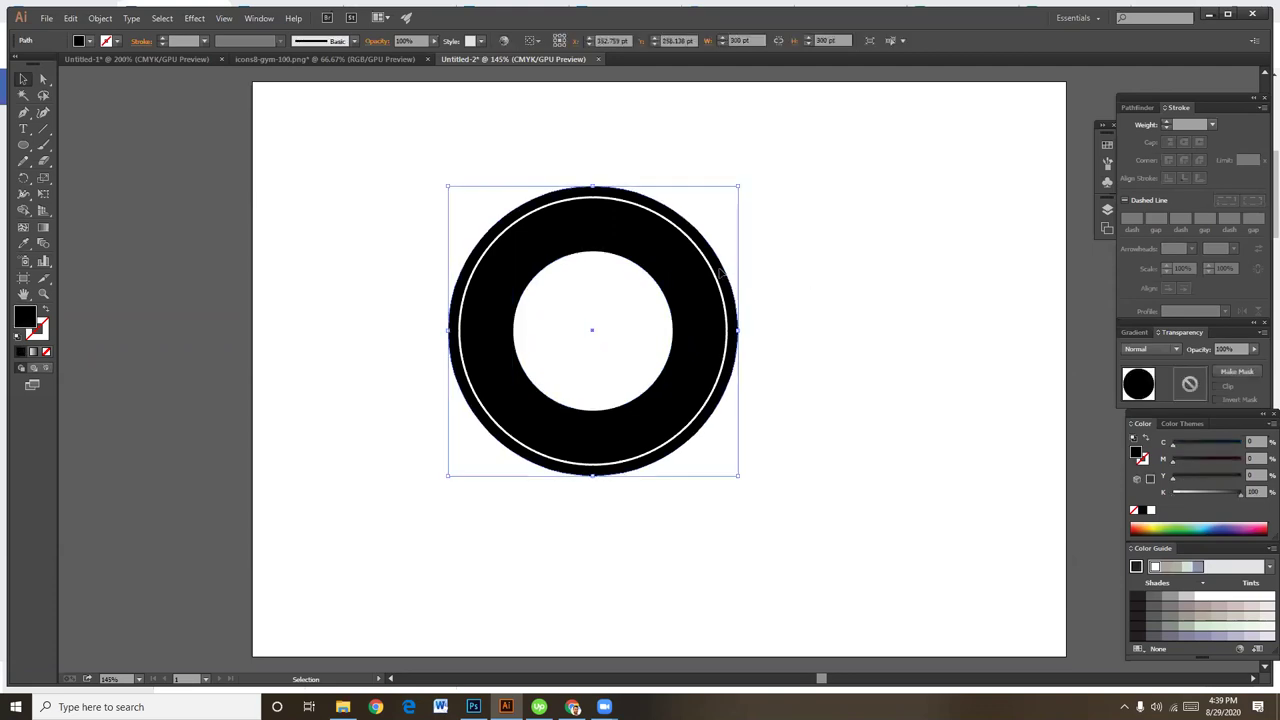
click(838, 300)
click(726, 276)
key(a)
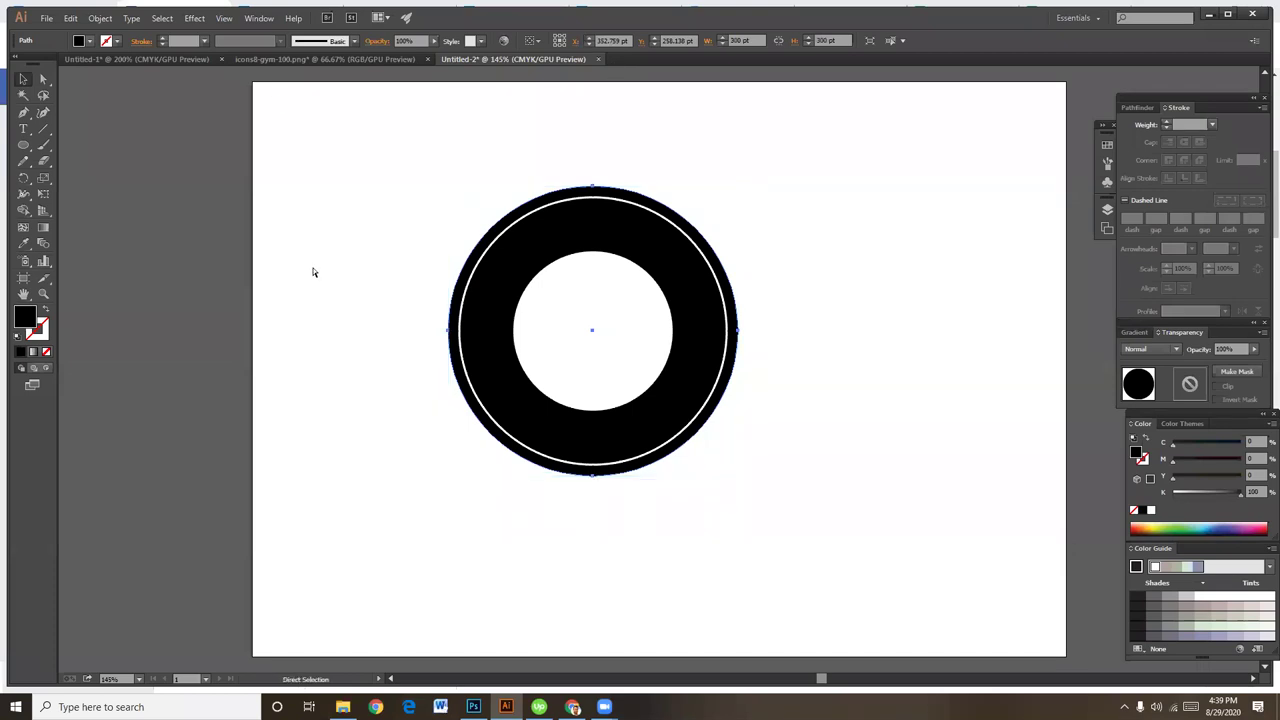
key(v)
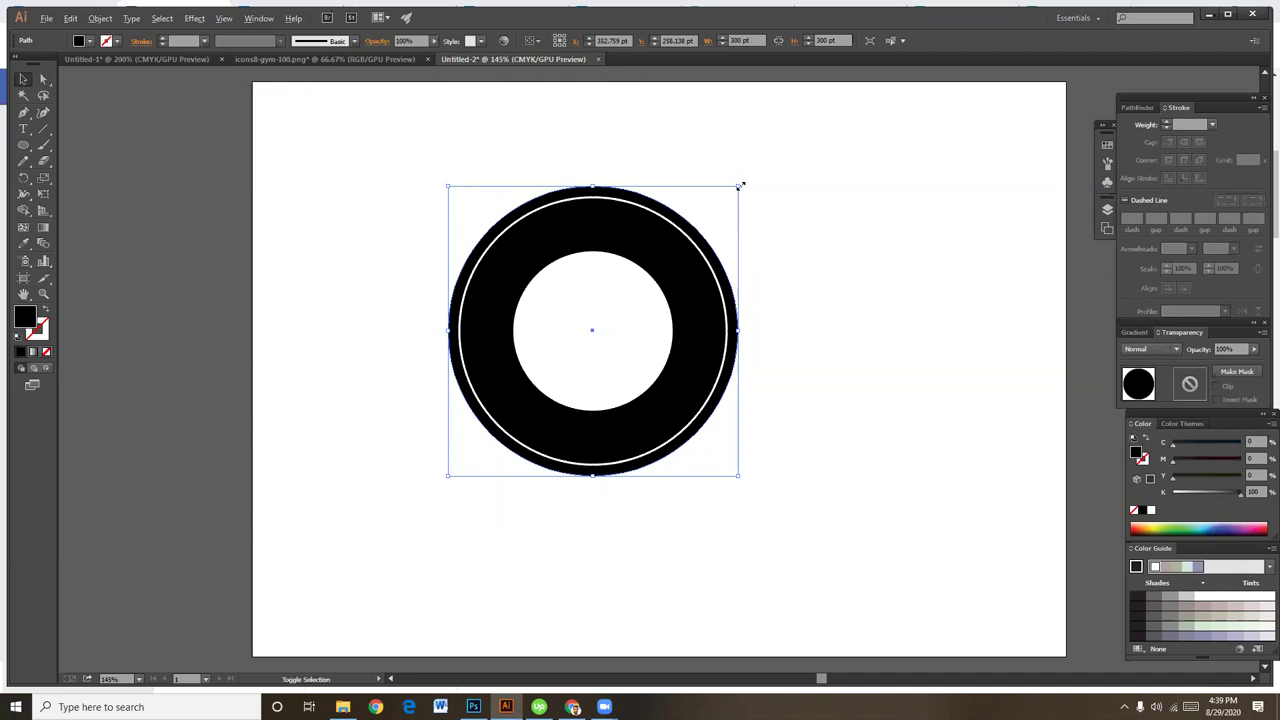
drag(740, 185, 697, 243)
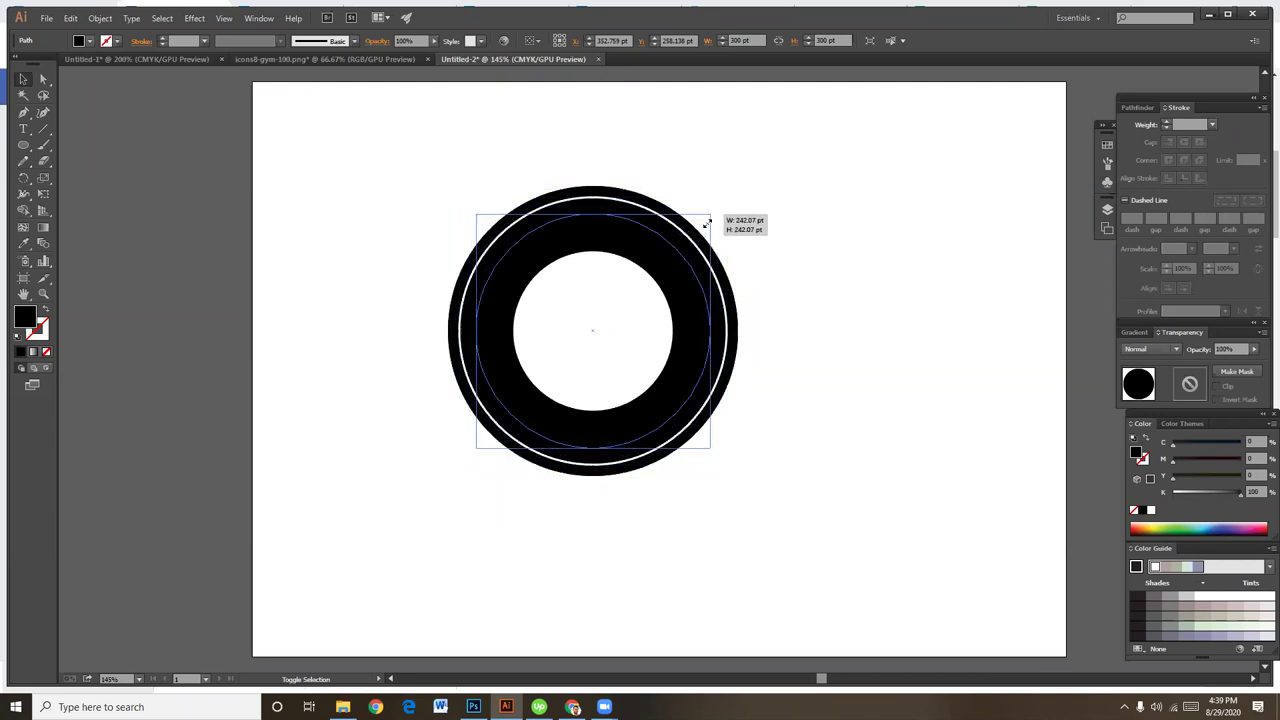
drag(697, 243, 674, 278)
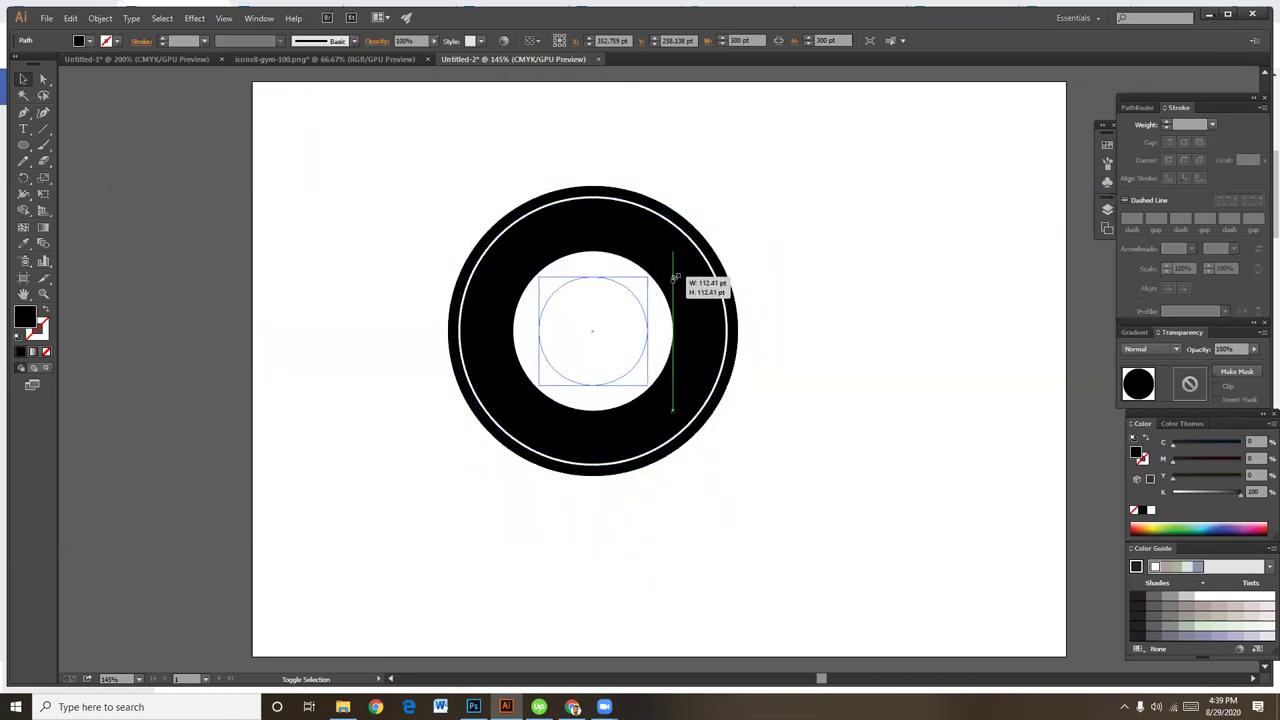
drag(675, 277, 675, 275)
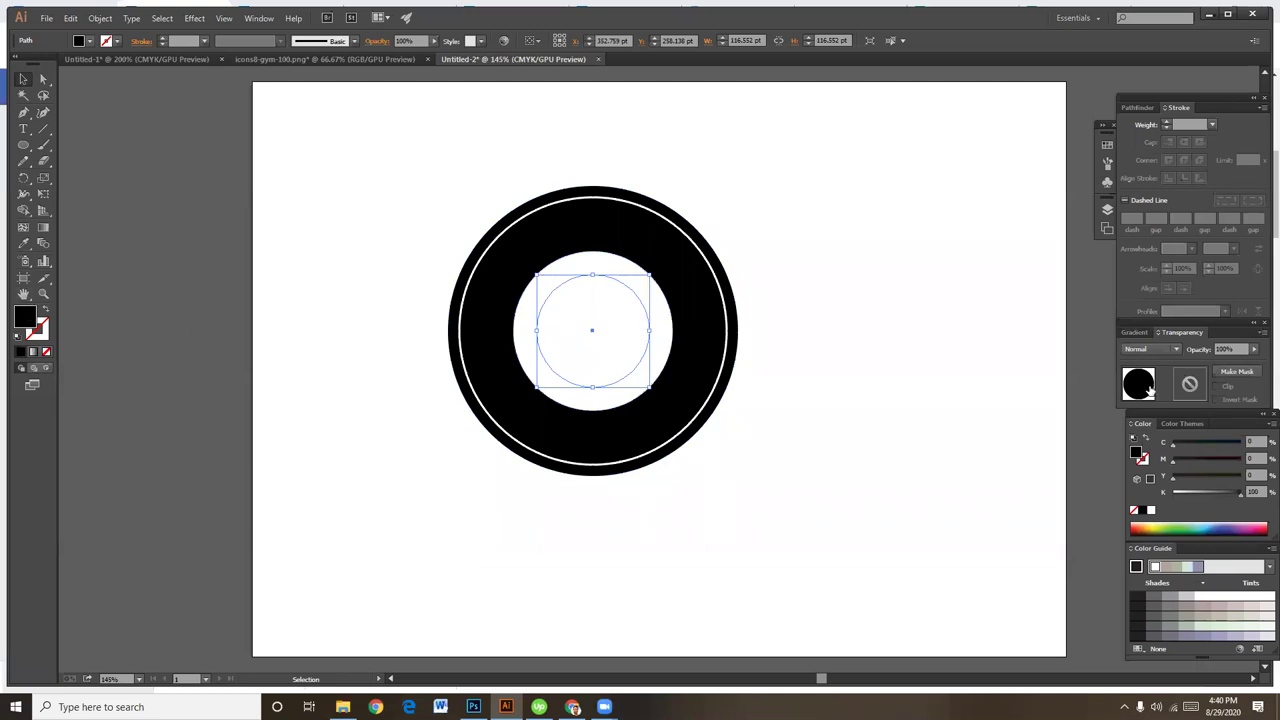
Bring the small black disc to the front and zoom in on the badge
key(a)
key(ctrl+z)
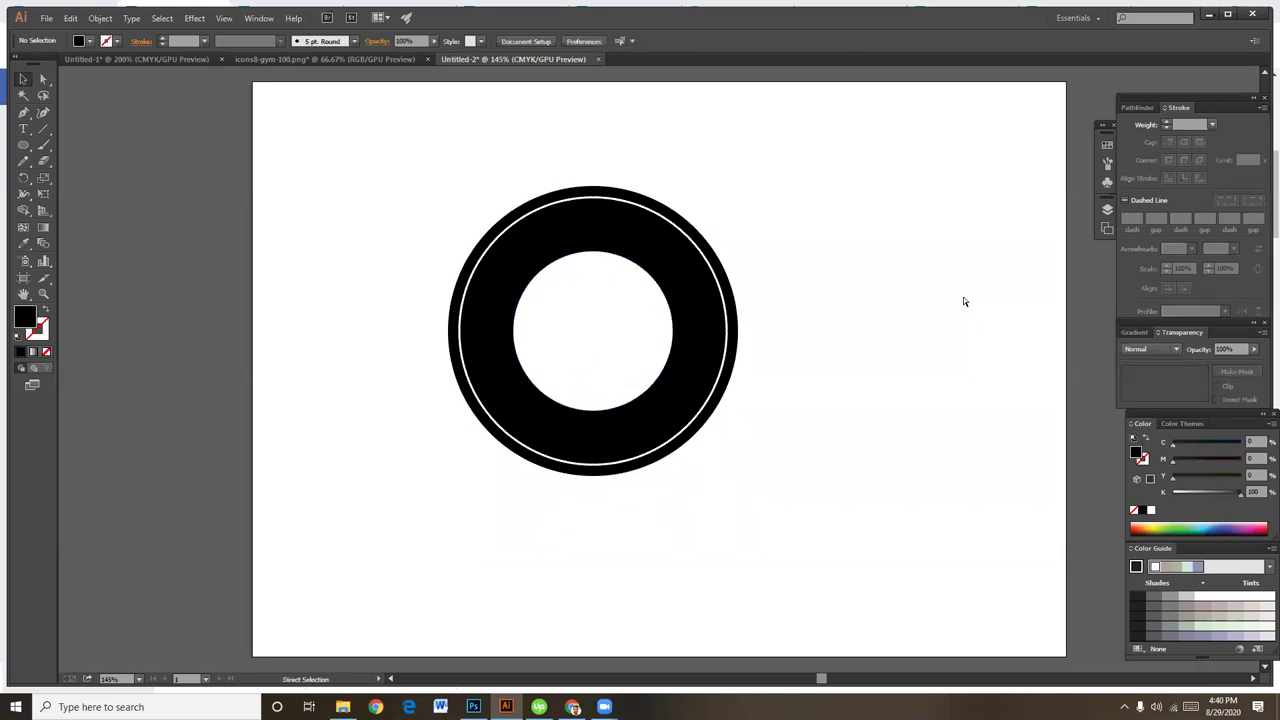
key(ctrl+z)
key(v)
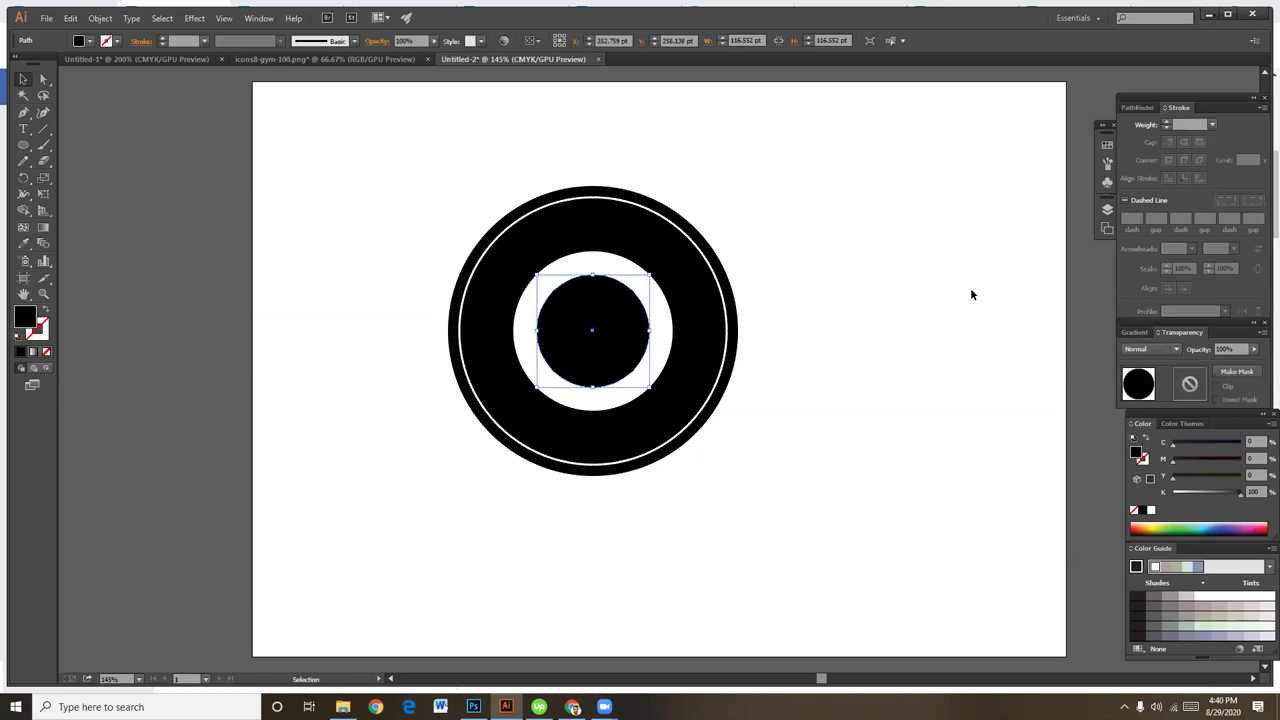
key(a)
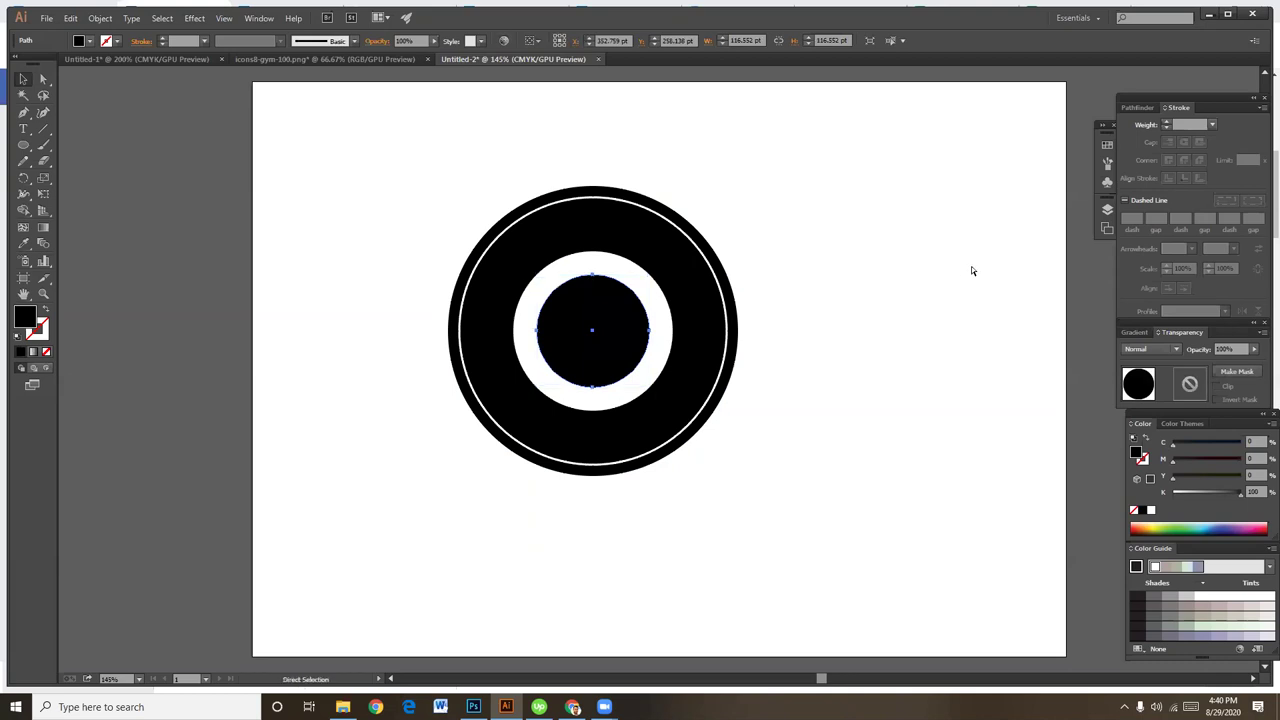
key(ctrl+plus)
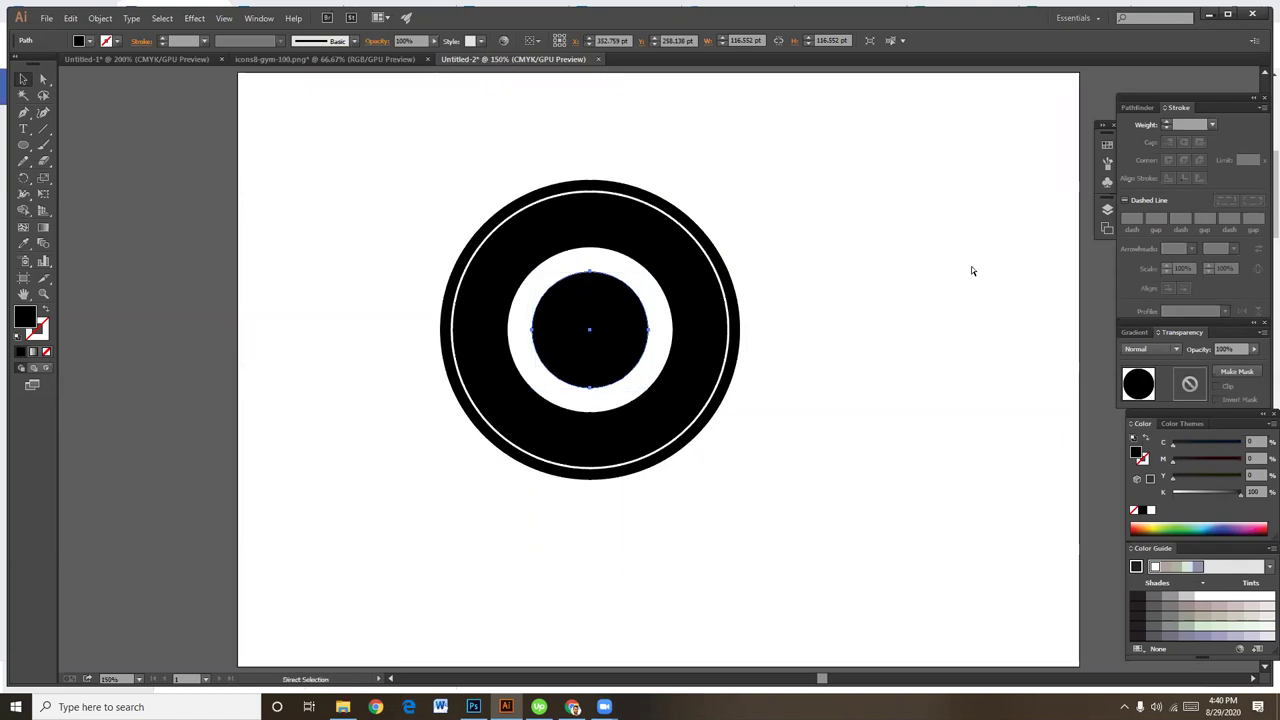
Paste a copy of the central disc, enlarge it to about 123 pt and make it a black outline
key(ctrl+plus)
key(v)
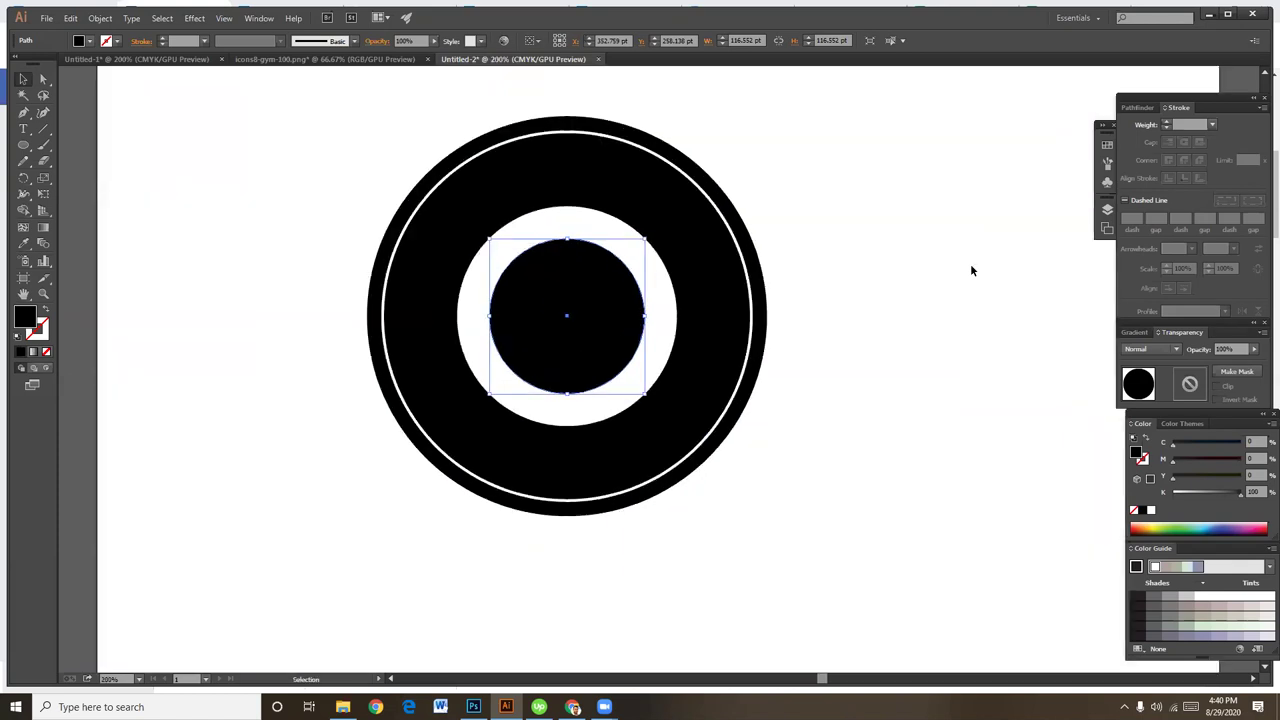
click(933, 315)
click(600, 316)
key(a)
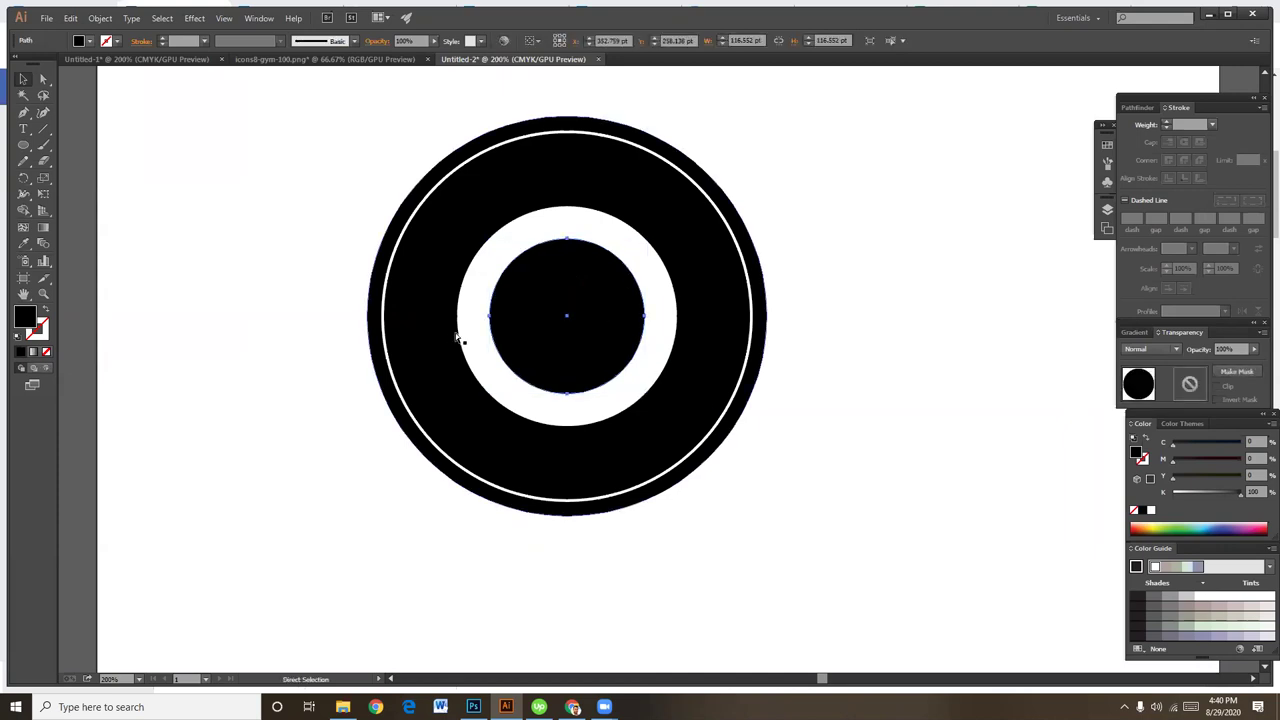
key(v)
click(571, 318)
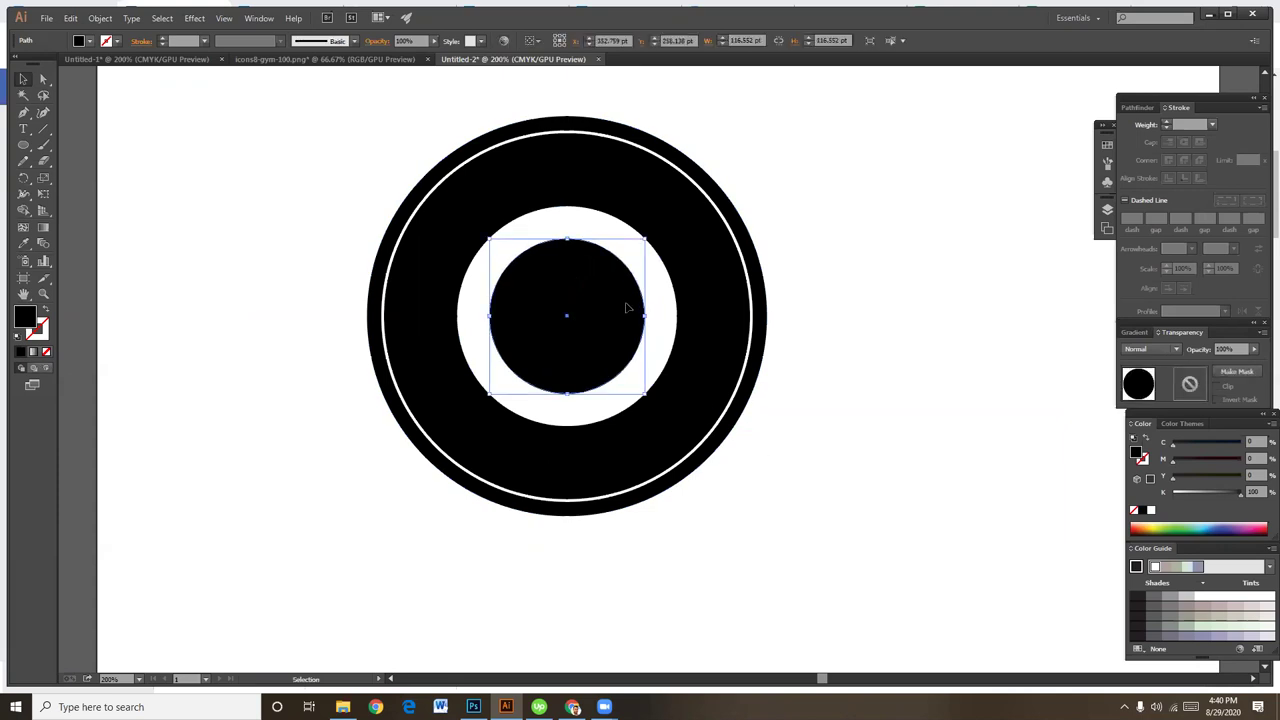
drag(645, 237, 650, 235)
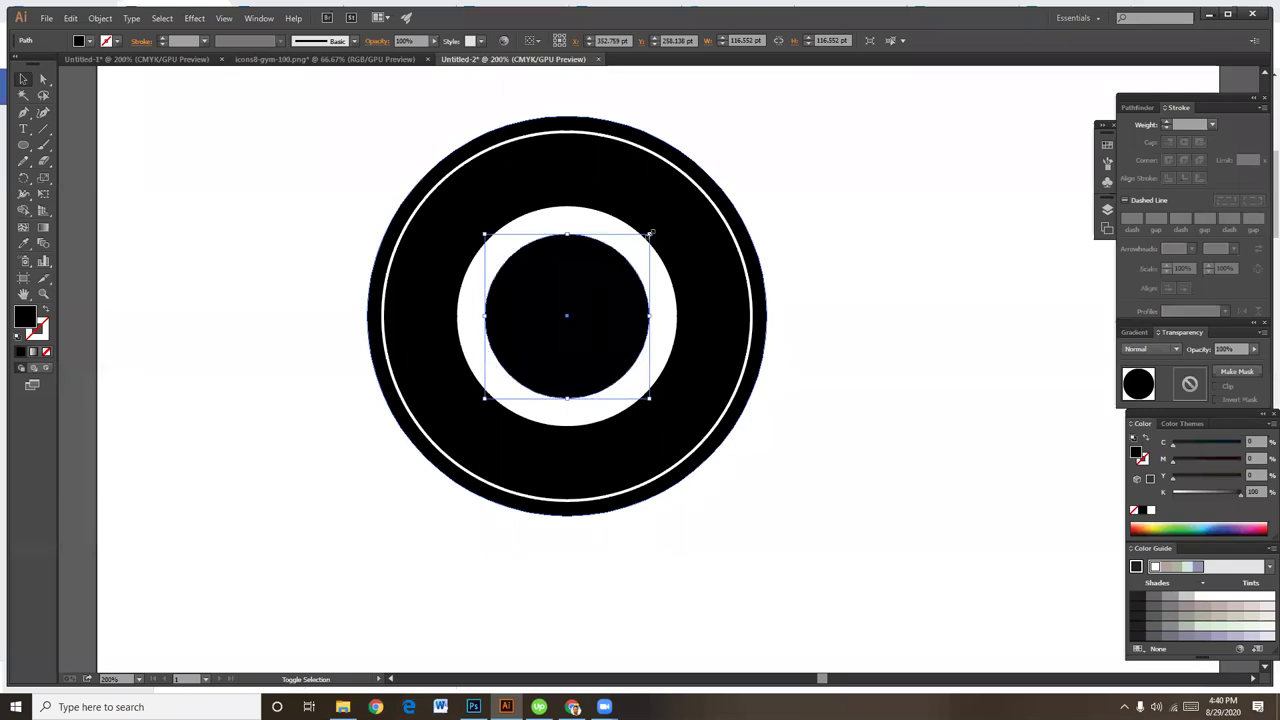
click(45, 309)
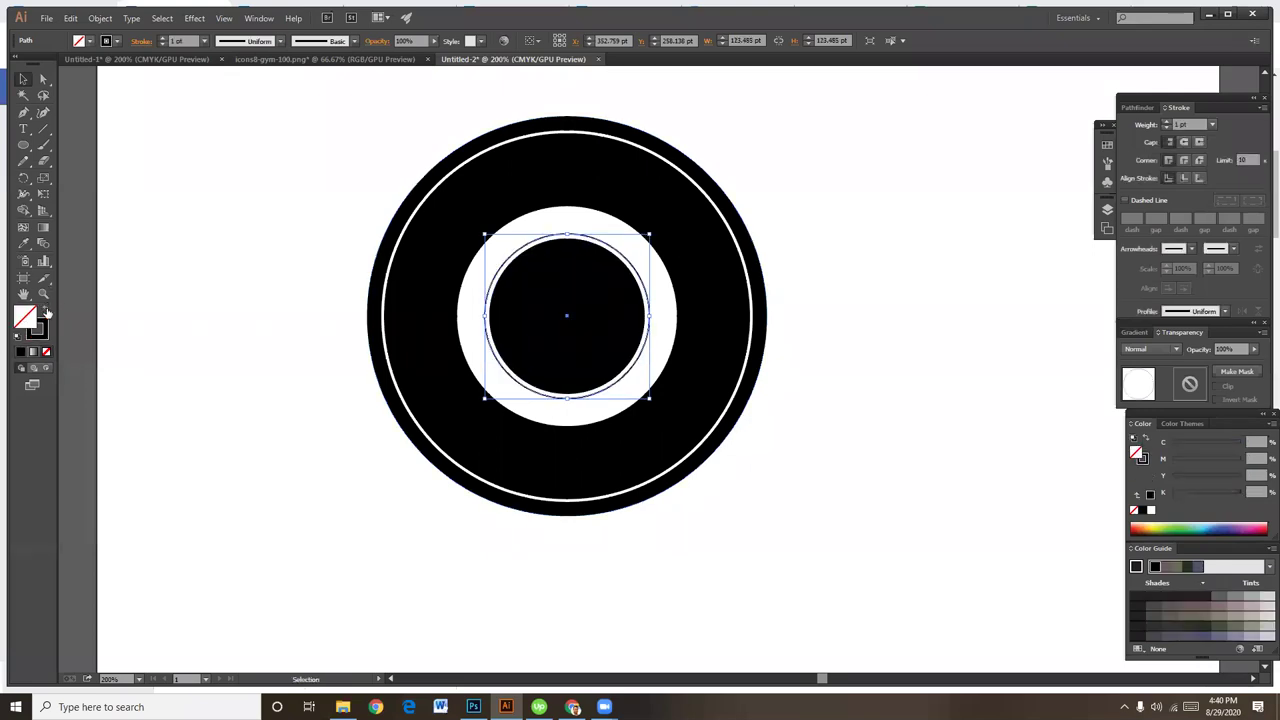
click(875, 514)
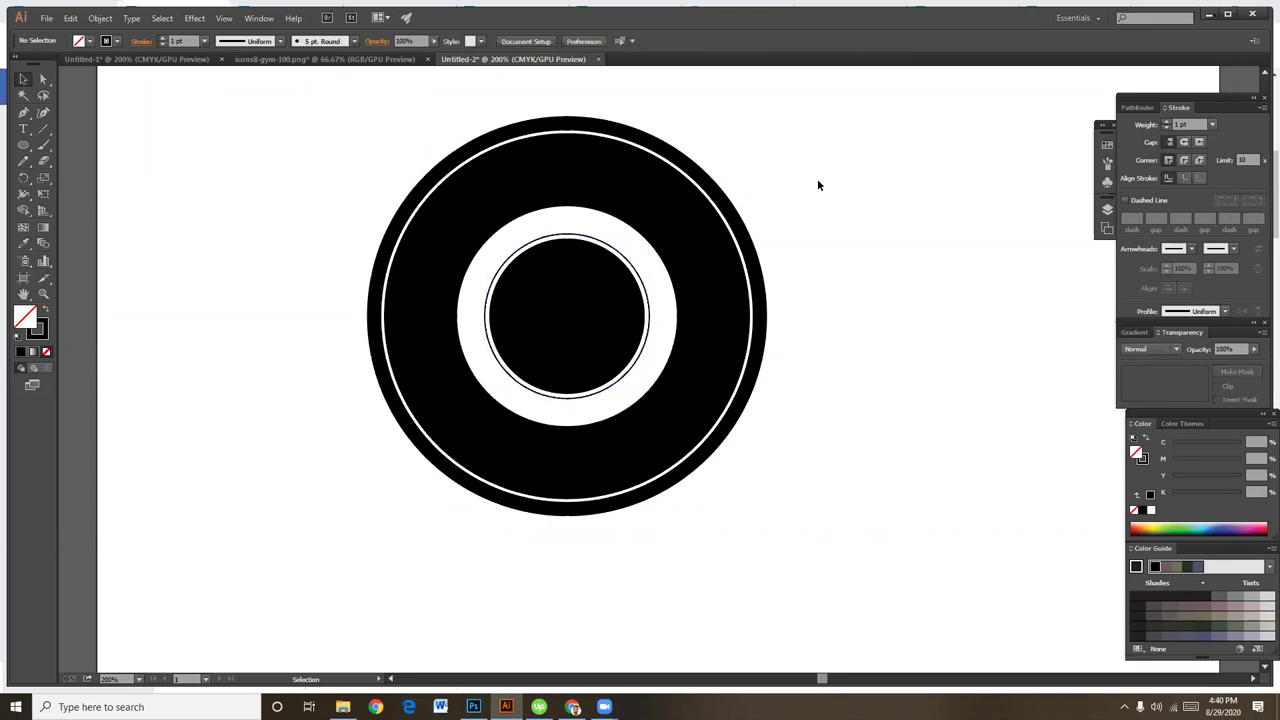
click(650, 251)
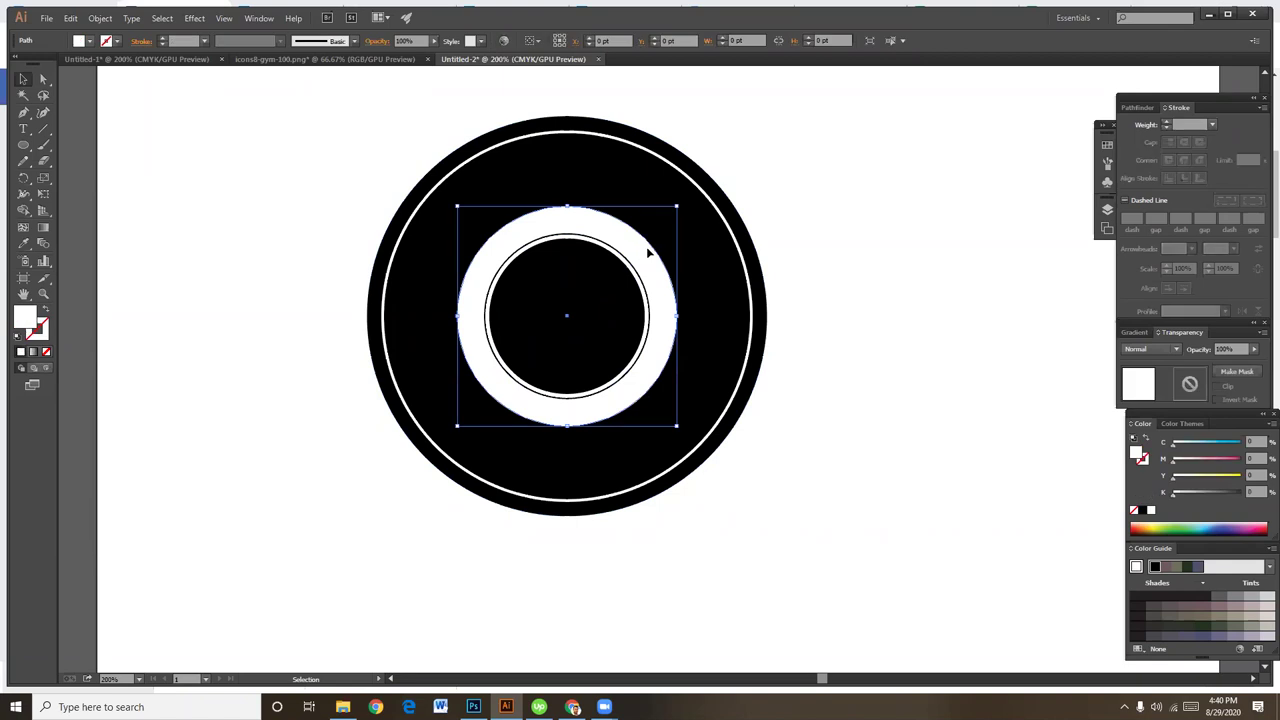
Paste a copy of the white circle and scale it to about 158 pt
key(a)
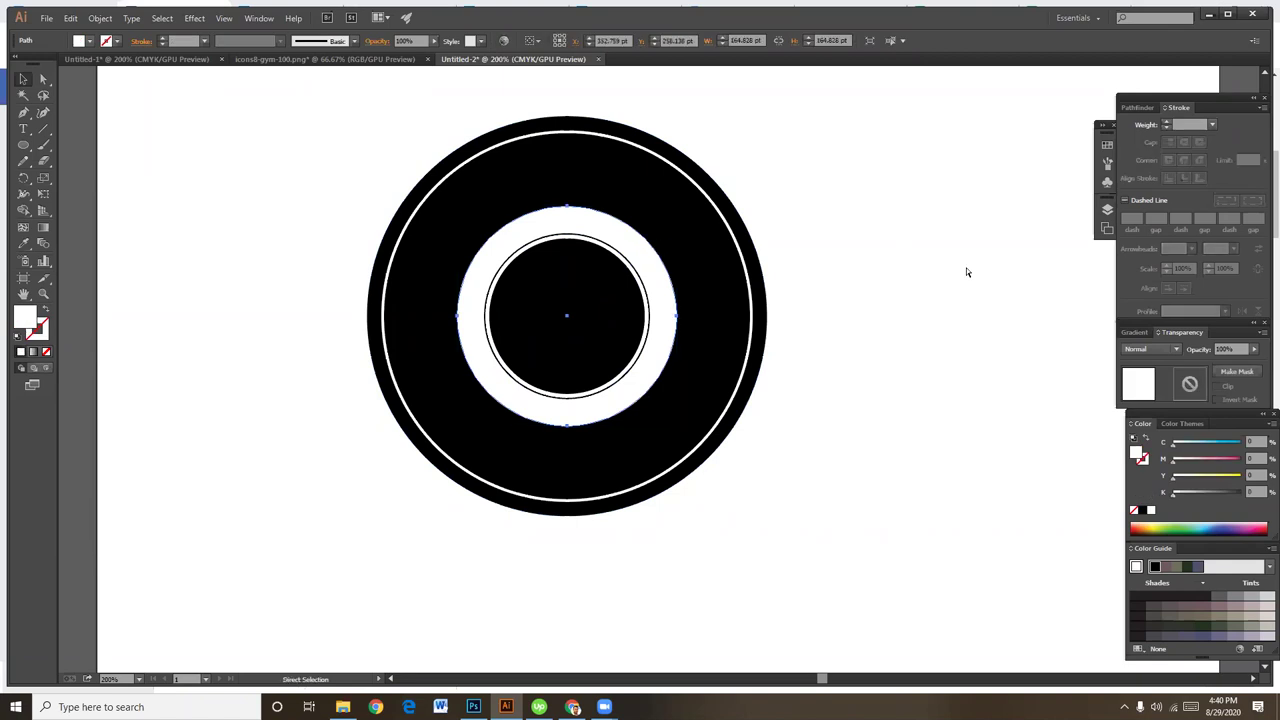
key(v)
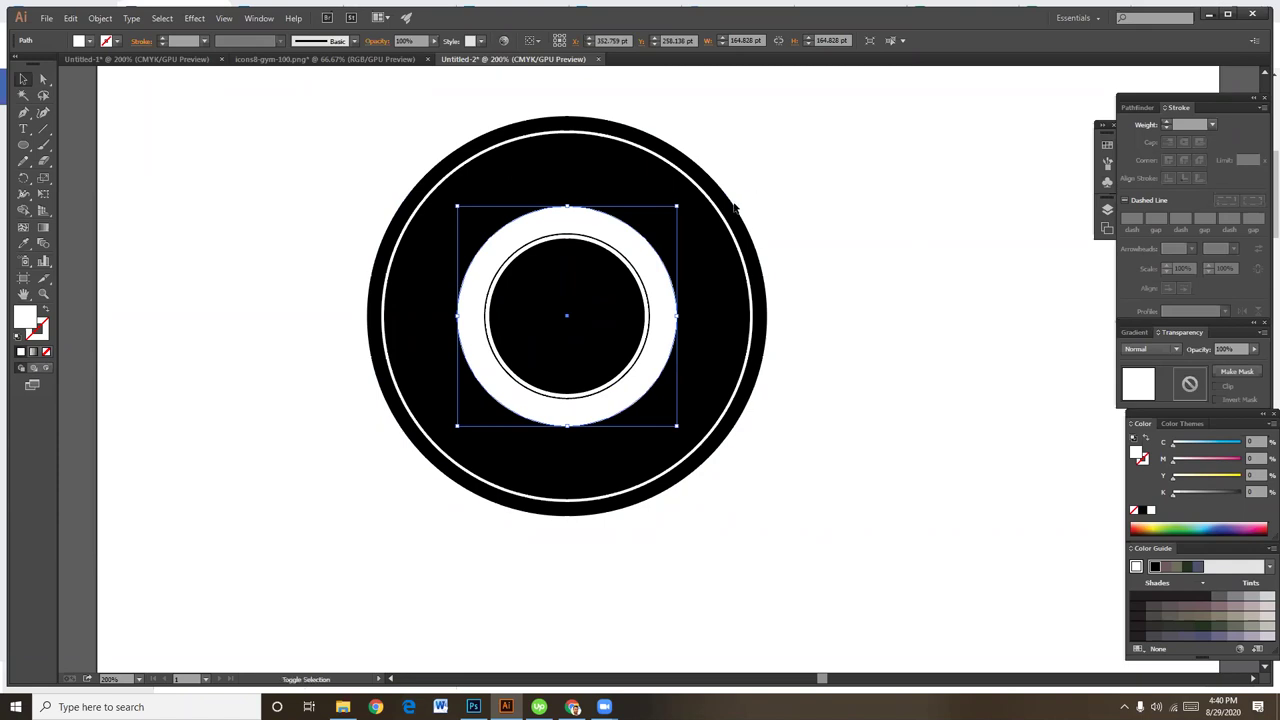
drag(676, 206, 673, 209)
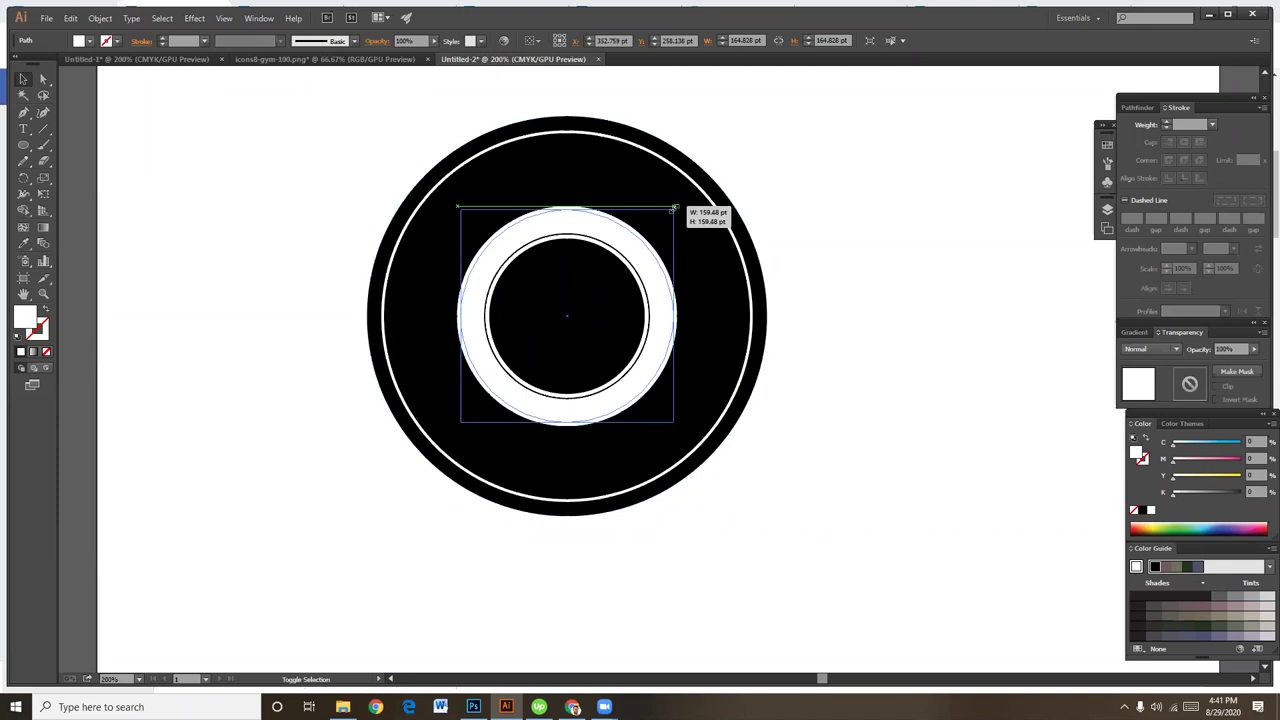
drag(673, 209, 673, 210)
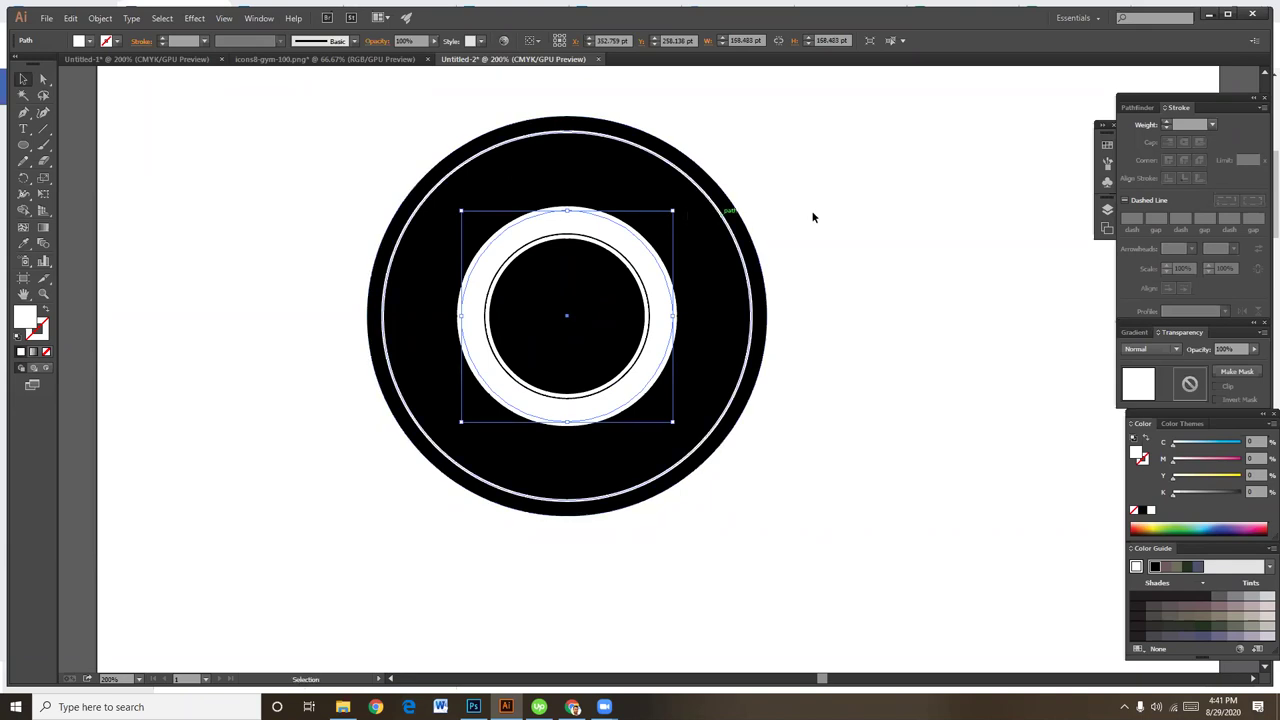
Turn the 158 pt copy into an unfilled outline with stroke K set to 100
click(46, 315)
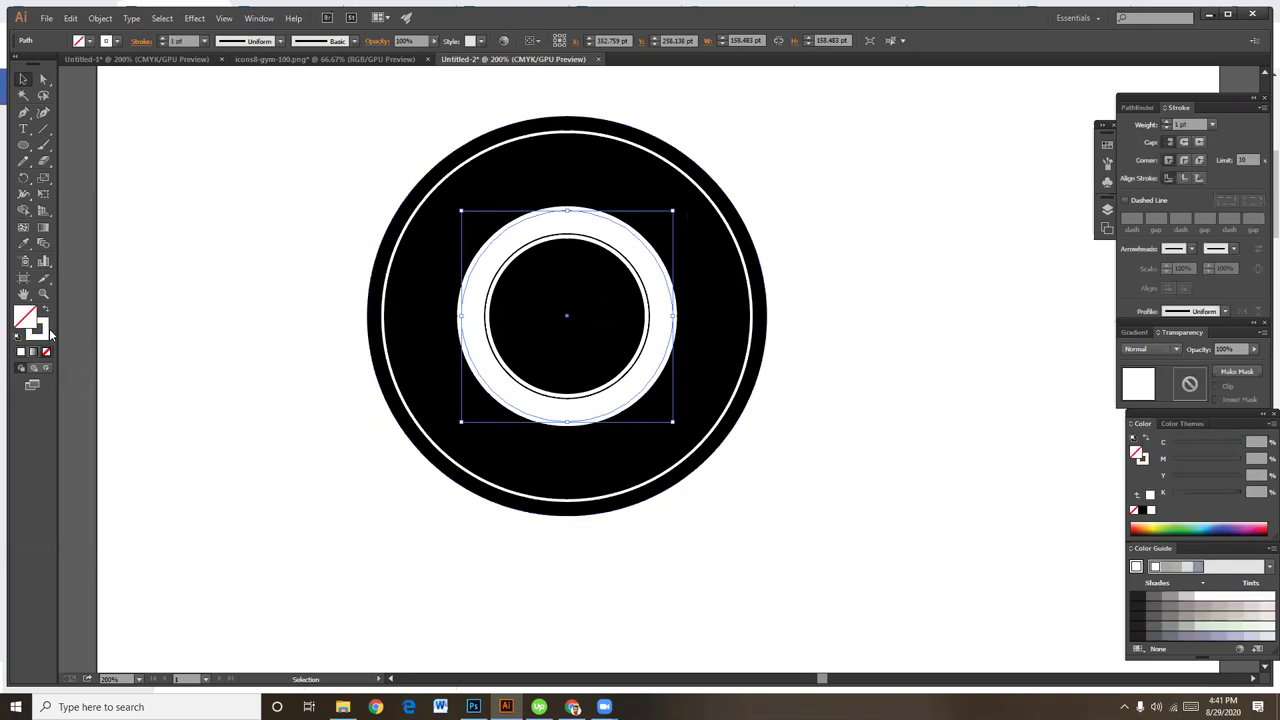
double_click(1262, 492)
text(100)
key(Return)
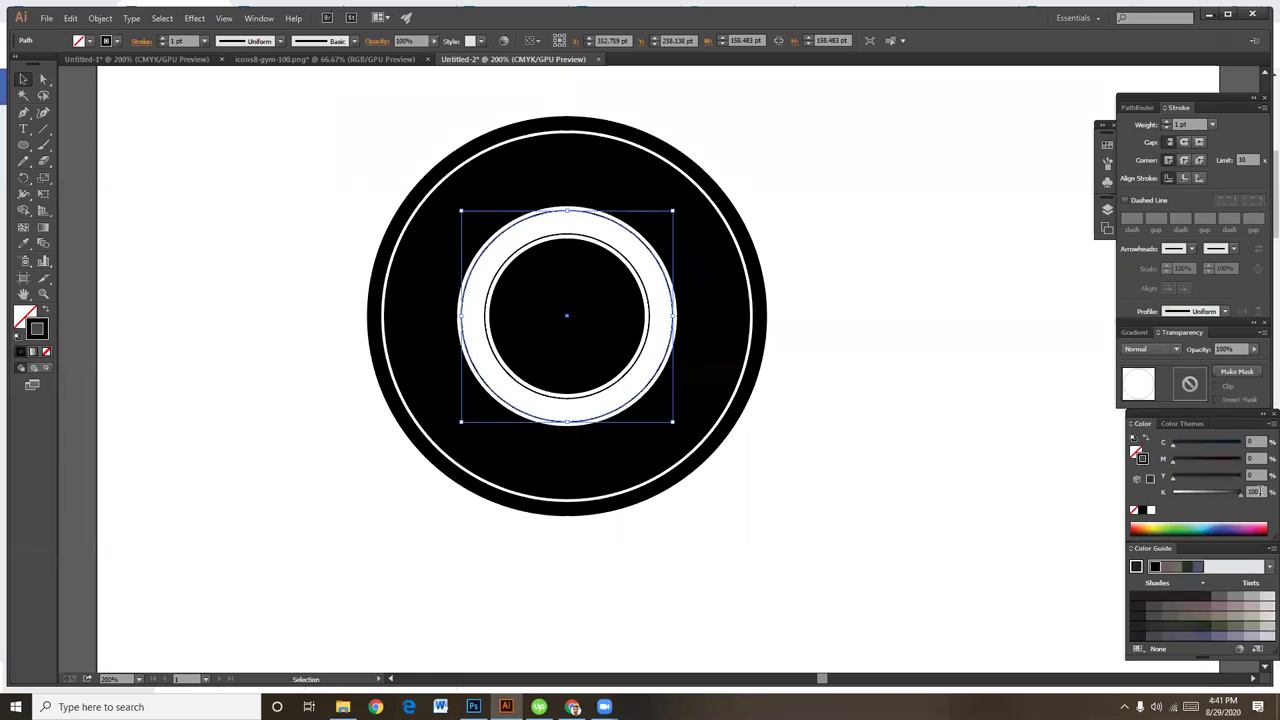
click(922, 445)
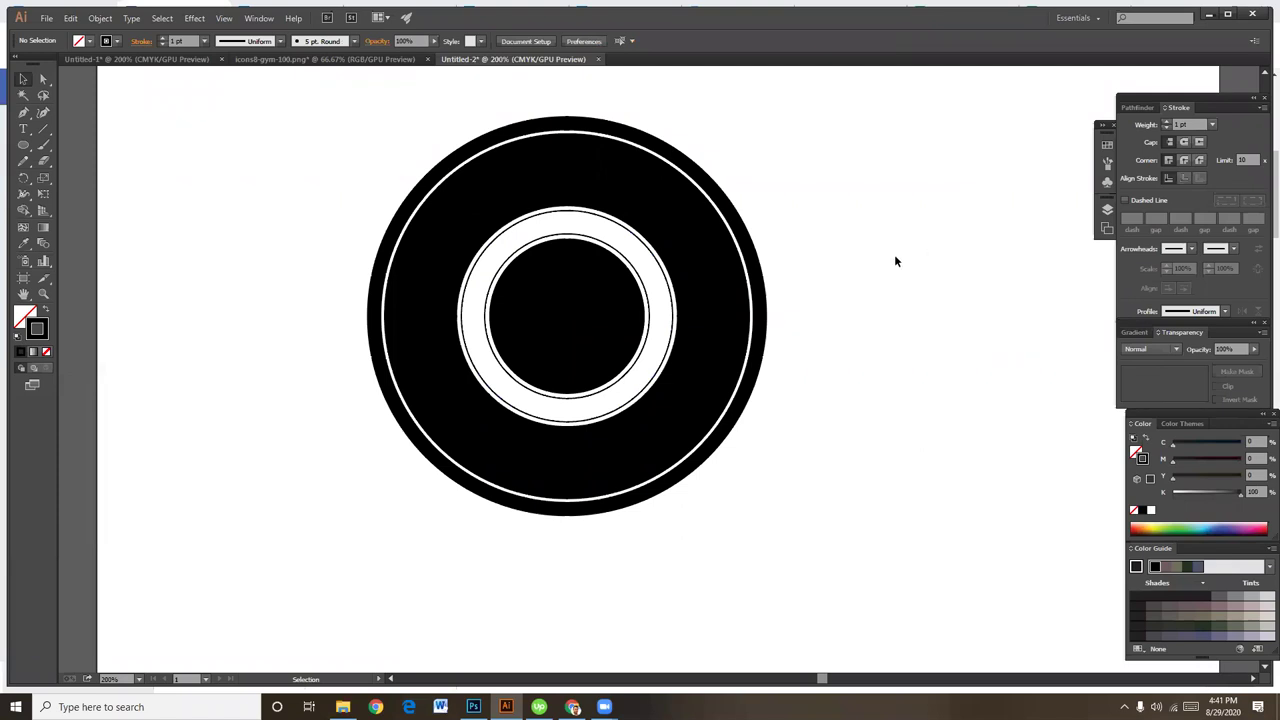
Paste a slightly enlarged copy of the central disc and make it a black outline
click(588, 284)
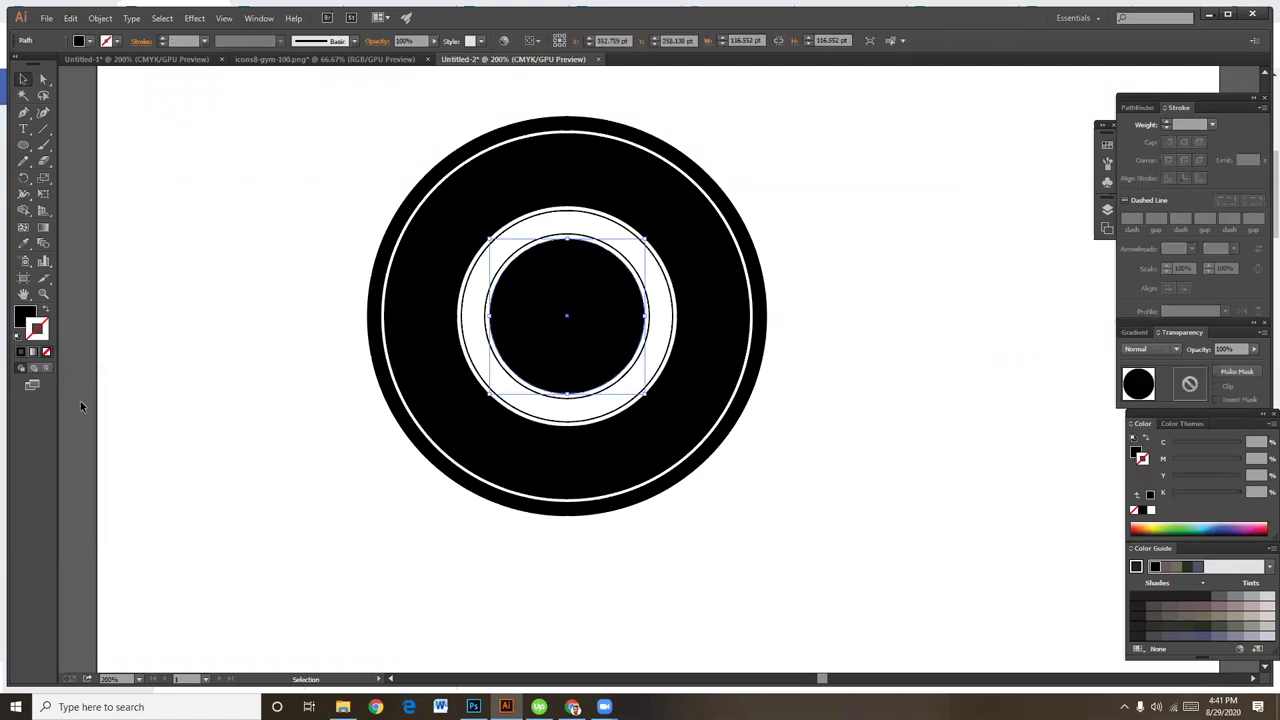
key(a)
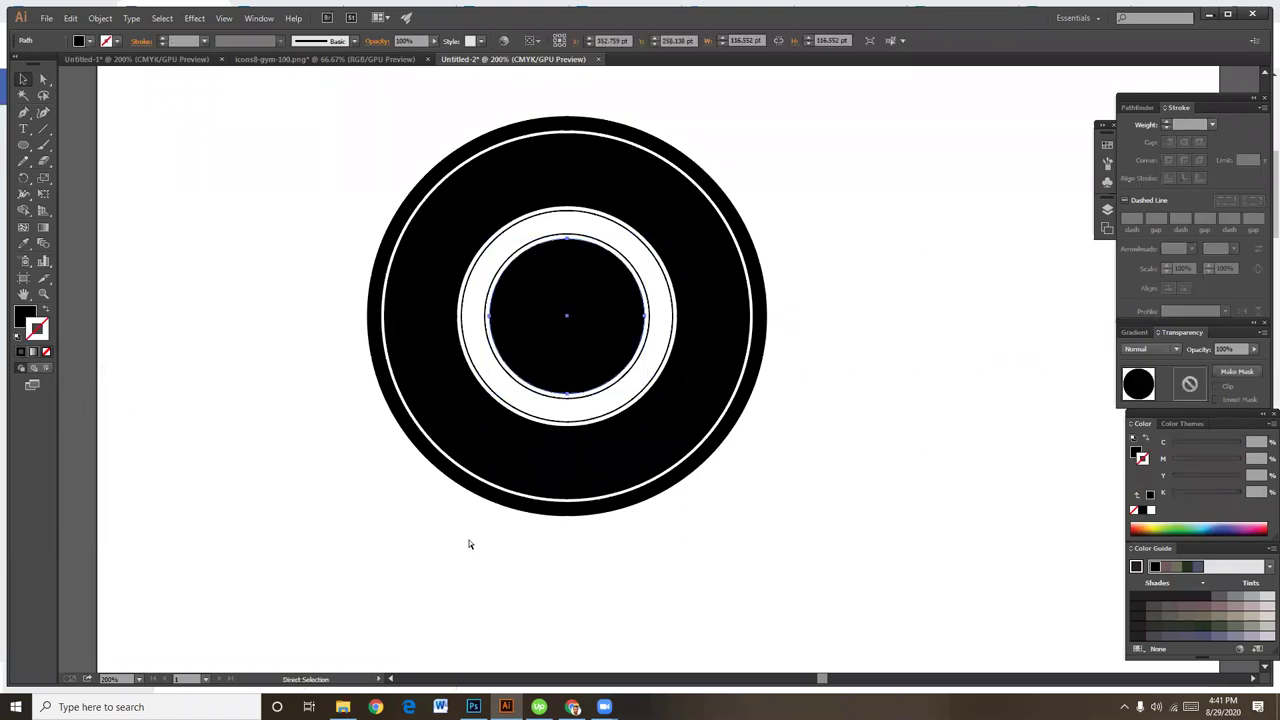
key(ctrl)
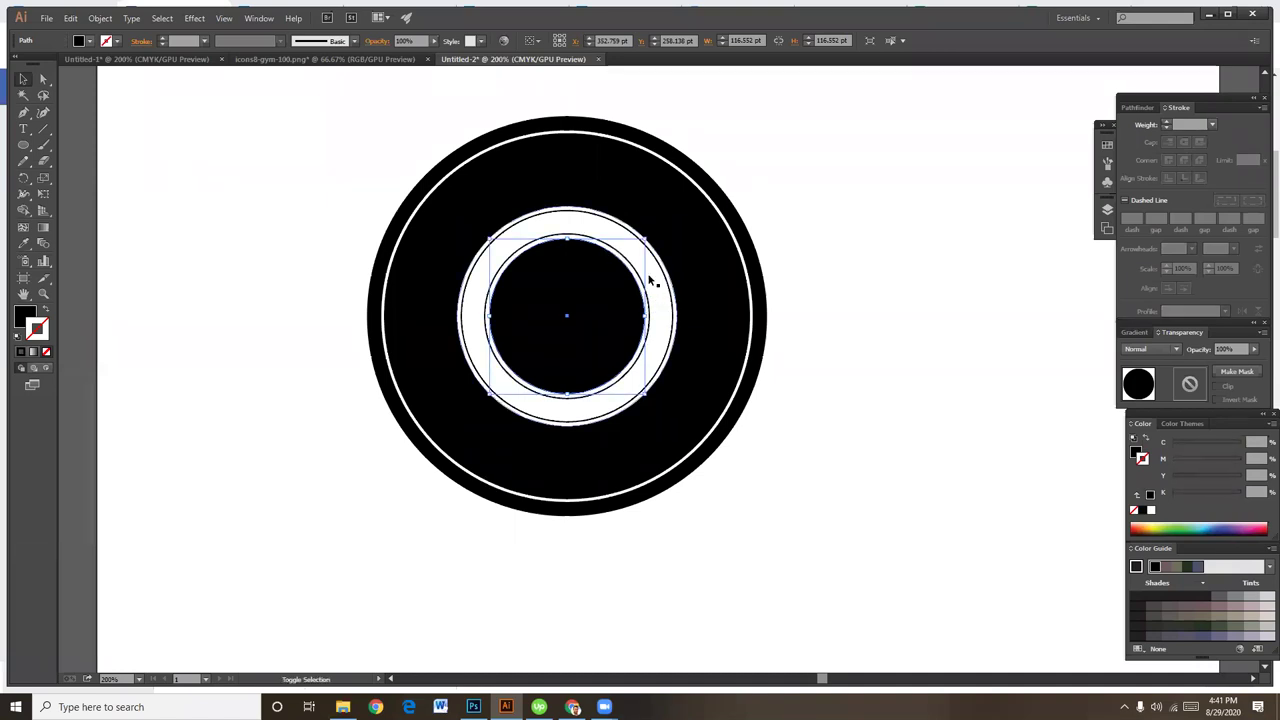
drag(642, 237, 666, 219)
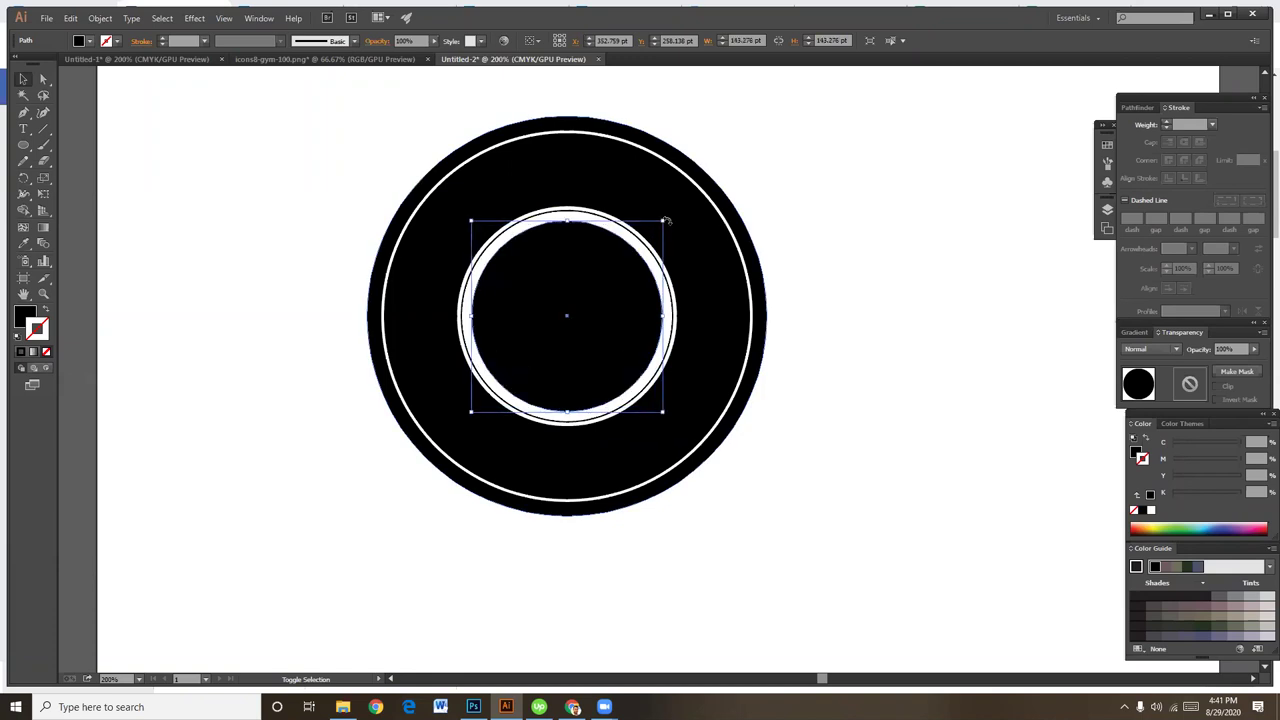
click(46, 310)
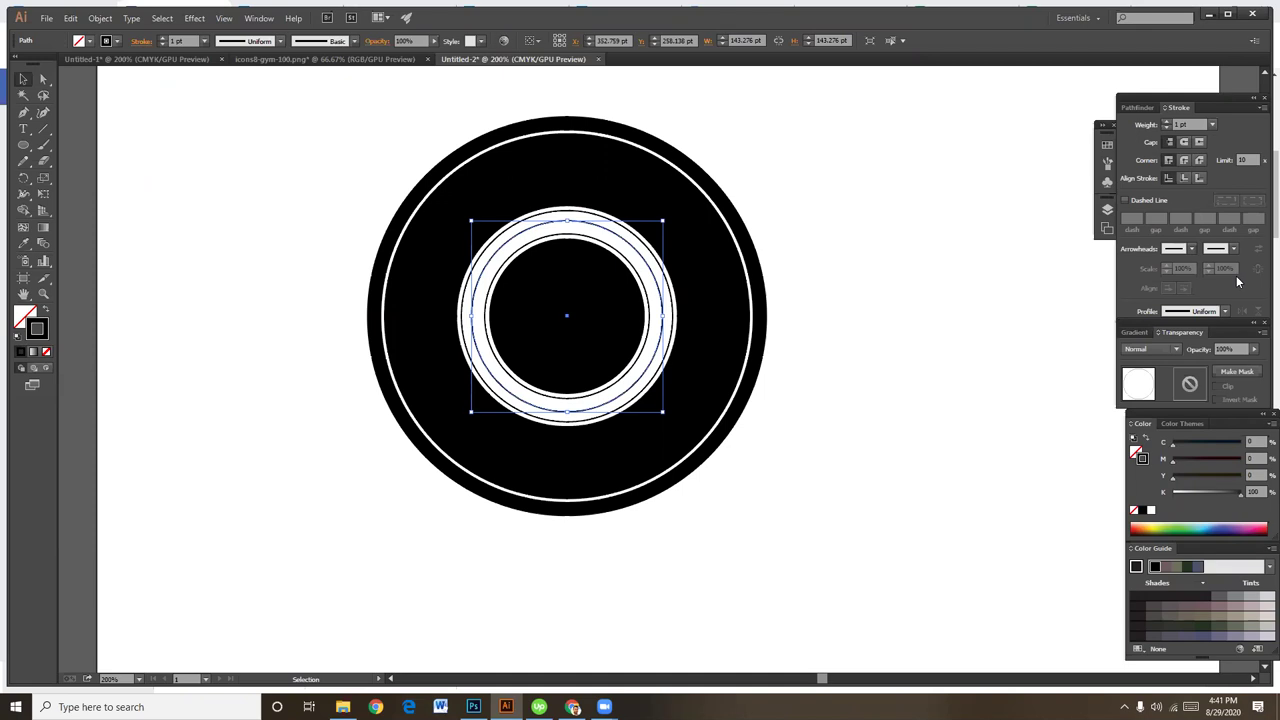
Make the outline a 4 pt round-capped dashed stroke with 0 pt dash and 17 pt gap
click(1184, 145)
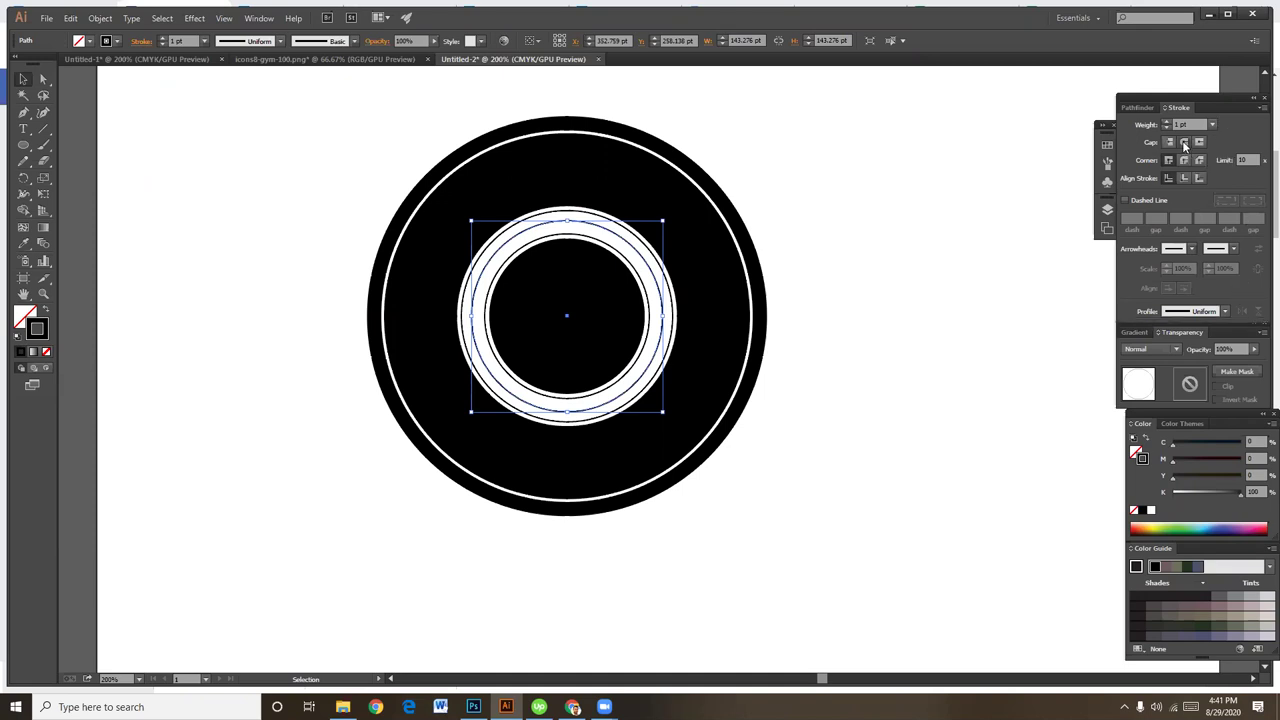
click(1125, 201)
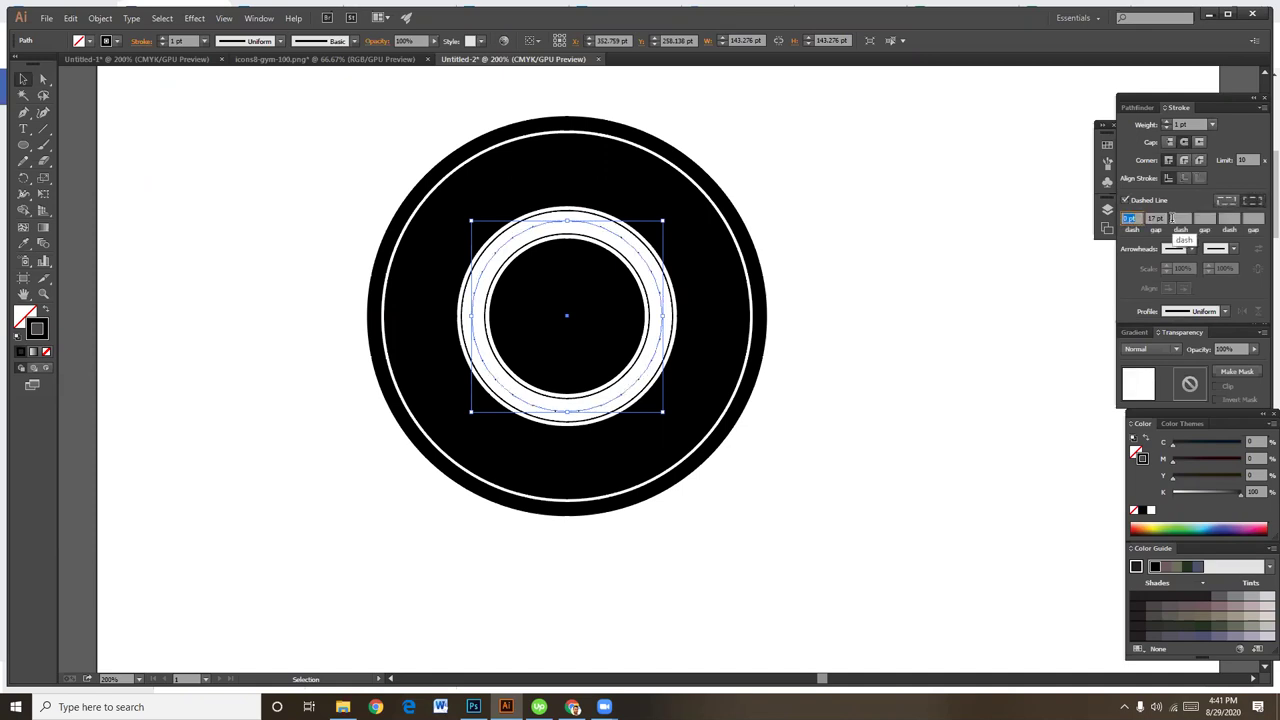
click(1168, 121)
click(1167, 121)
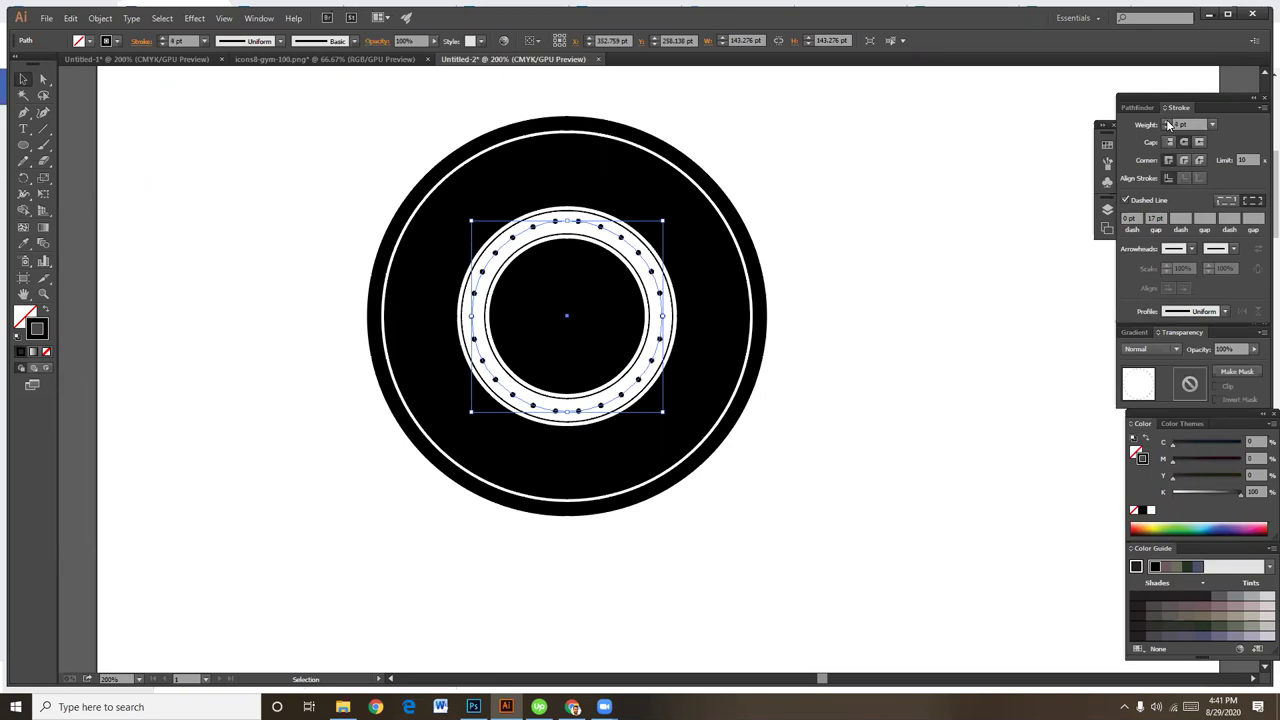
click(974, 294)
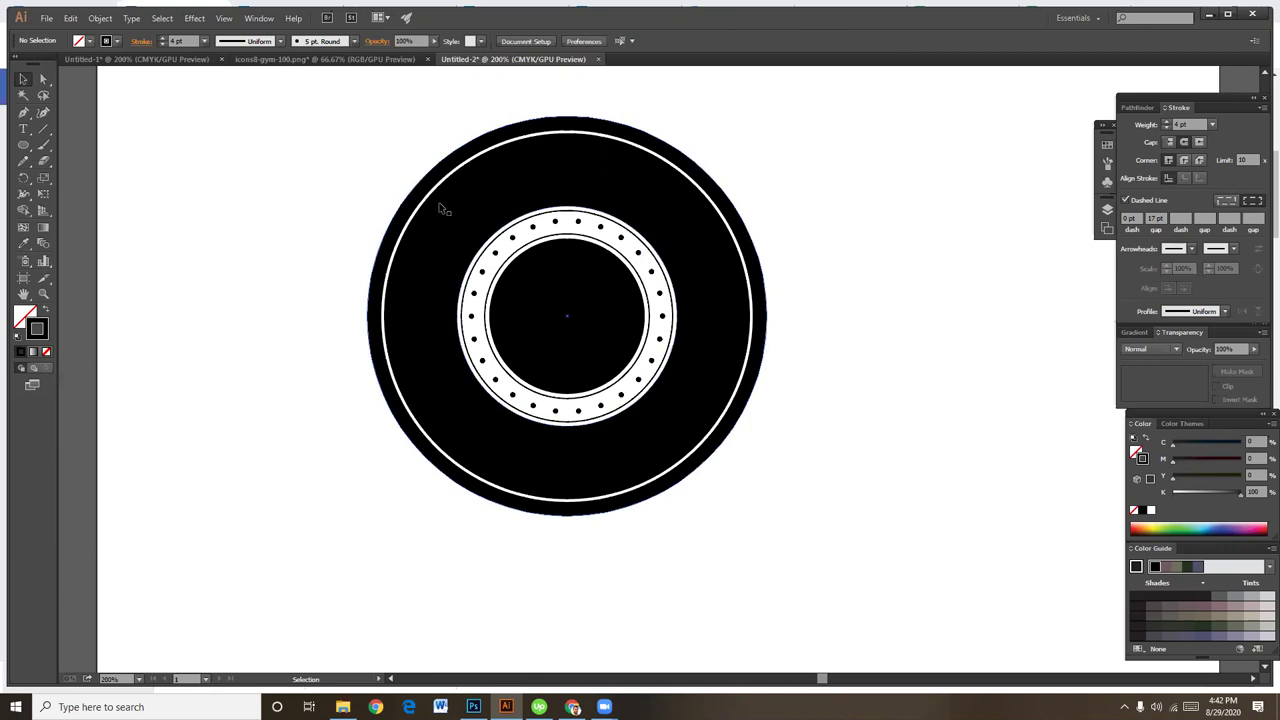
click(370, 59)
Copy the dumbbell from icons8-gym and paste it into Untitled-2 beside the badge
drag(517, 321, 743, 410)
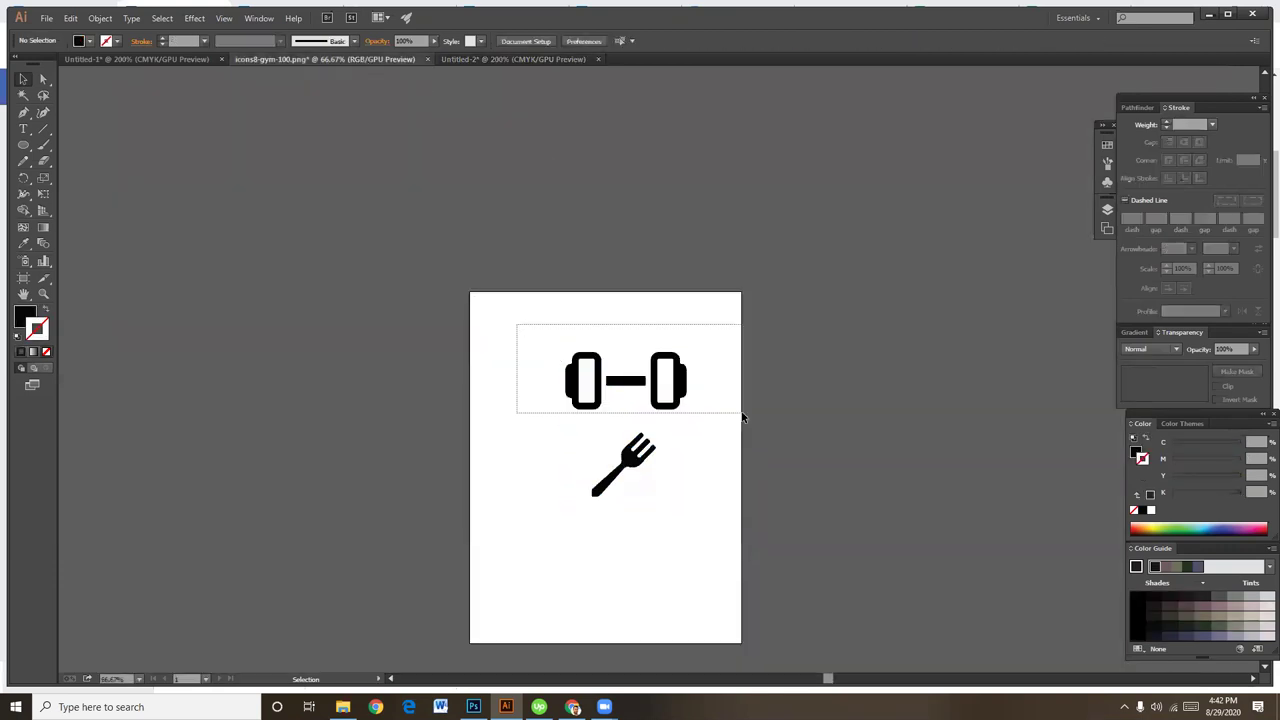
click(515, 59)
key(ctrl+v)
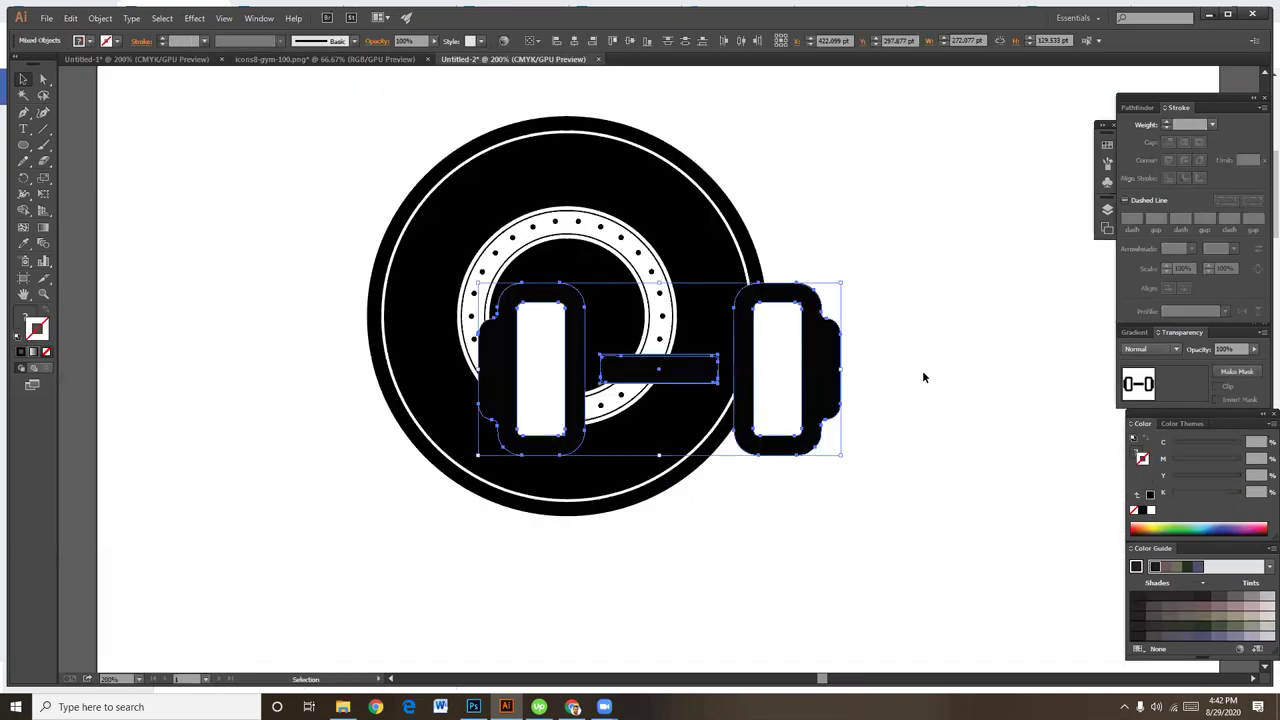
mouse_move(818, 380)
mouse_down()
mouse_move(1003, 519)
mouse_move(784, 478)
mouse_move(896, 411)
mouse_up()
Select all the dumbbell parts and group them with Ctrl+G
click(866, 423)
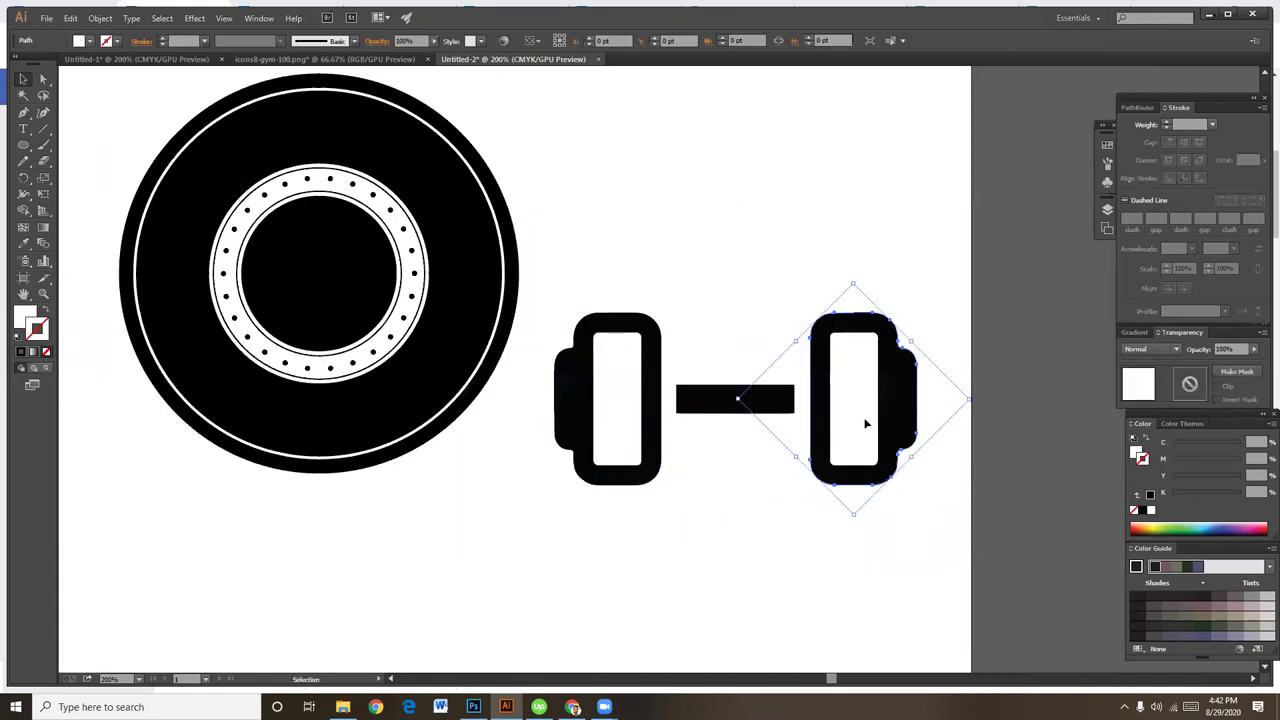
right_click(866, 423)
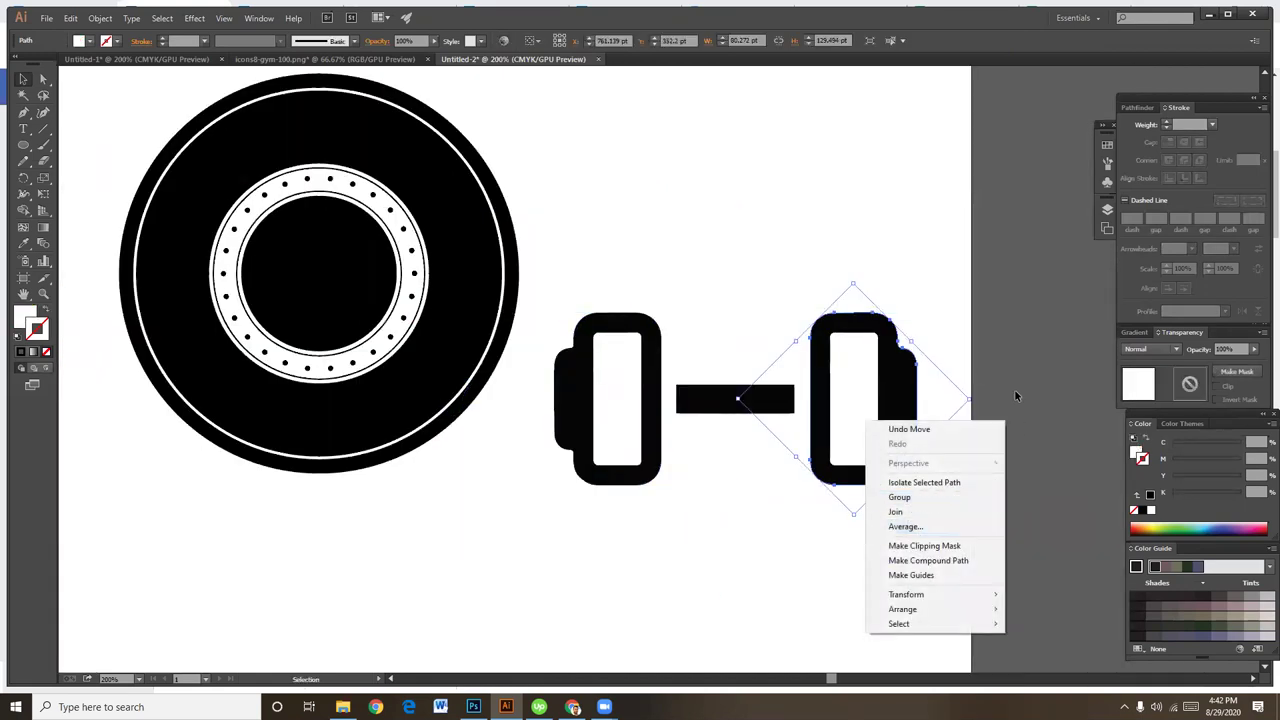
click(1015, 390)
click(857, 386)
mouse_move(580, 274)
mouse_down()
mouse_move(948, 544)
mouse_move(921, 528)
mouse_up()
key(a)
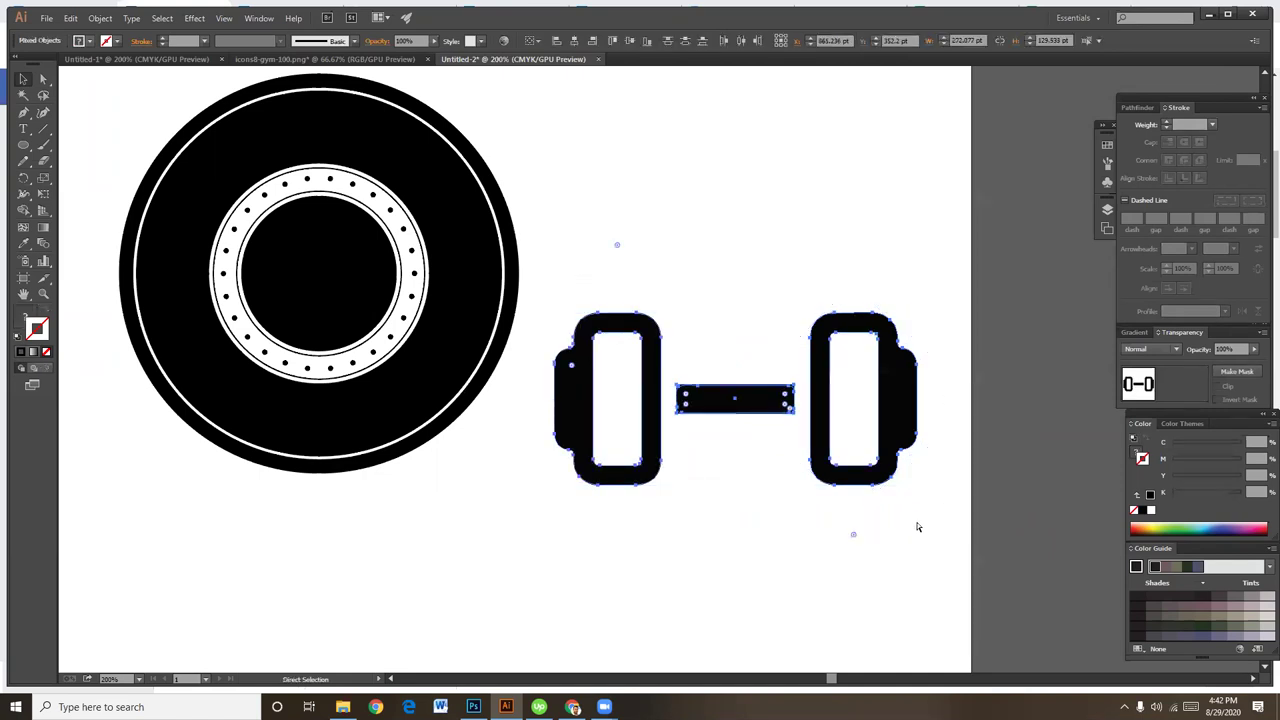
key(ctrl+g)
click(914, 535)
key(v)
click(909, 449)
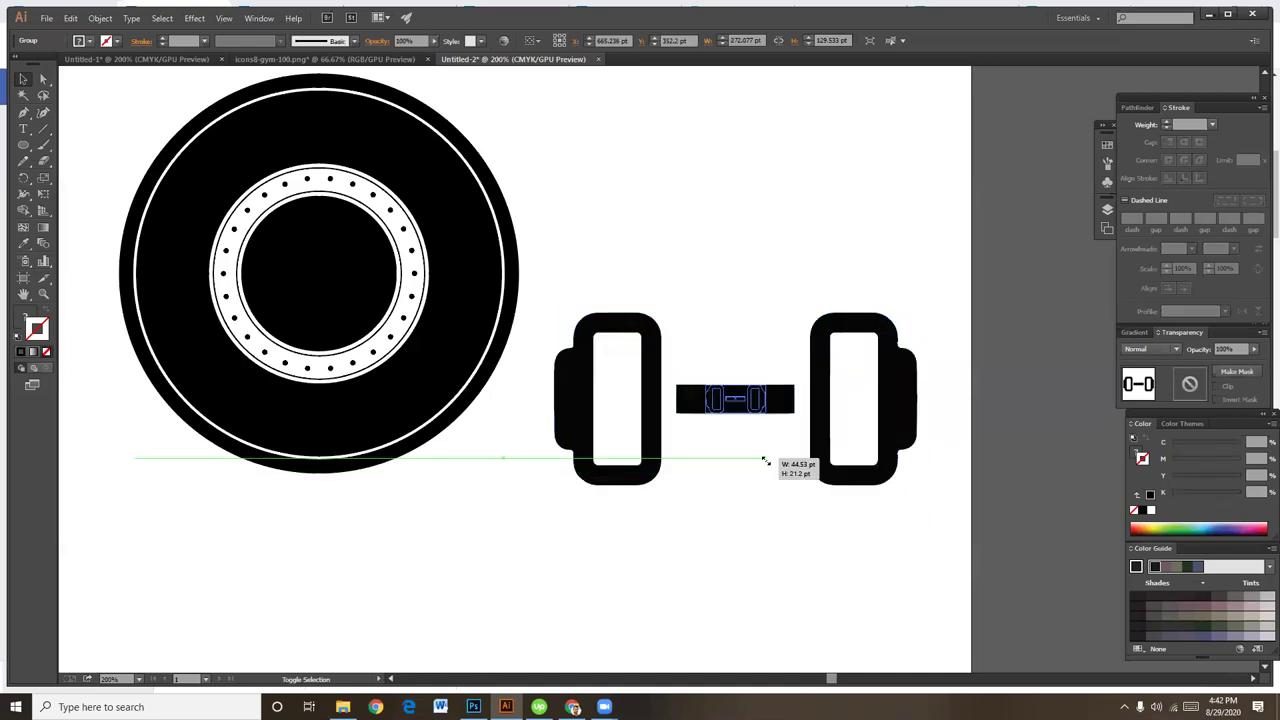
Shrink the dumbbell group and move it into the badge's central disc
drag(916, 487, 766, 457)
click(786, 425)
drag(740, 399, 322, 274)
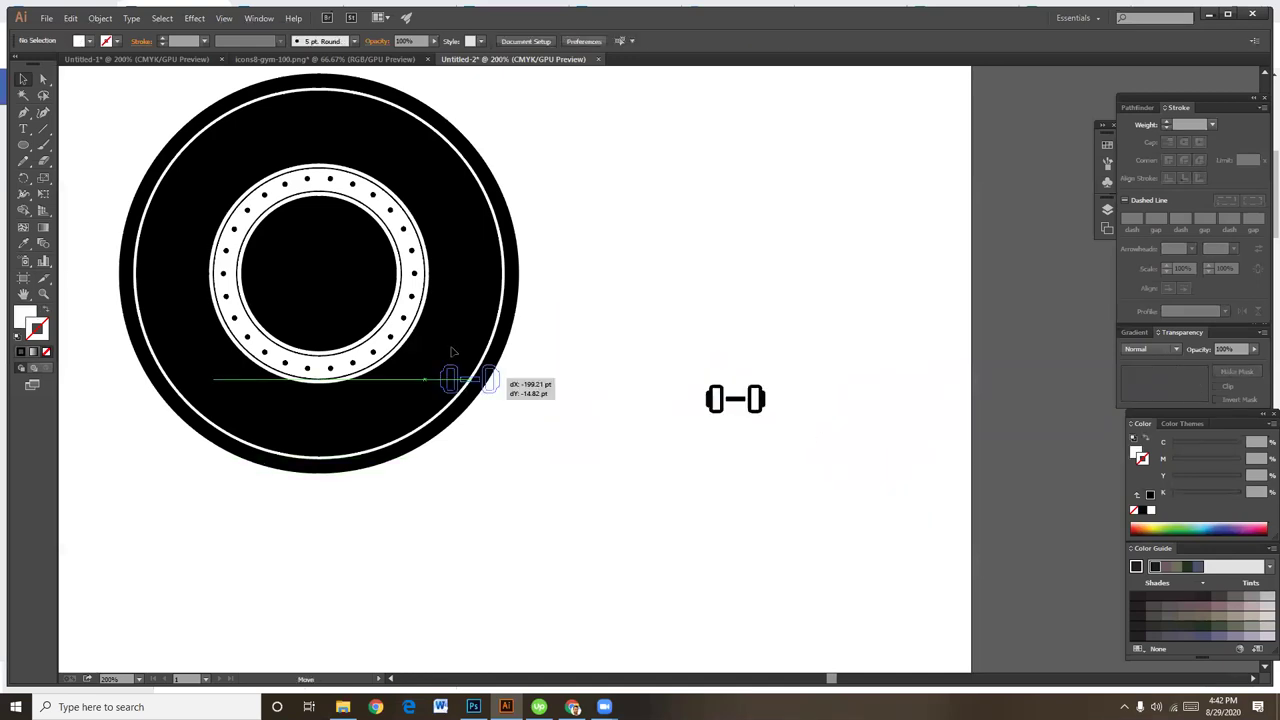
click(678, 347)
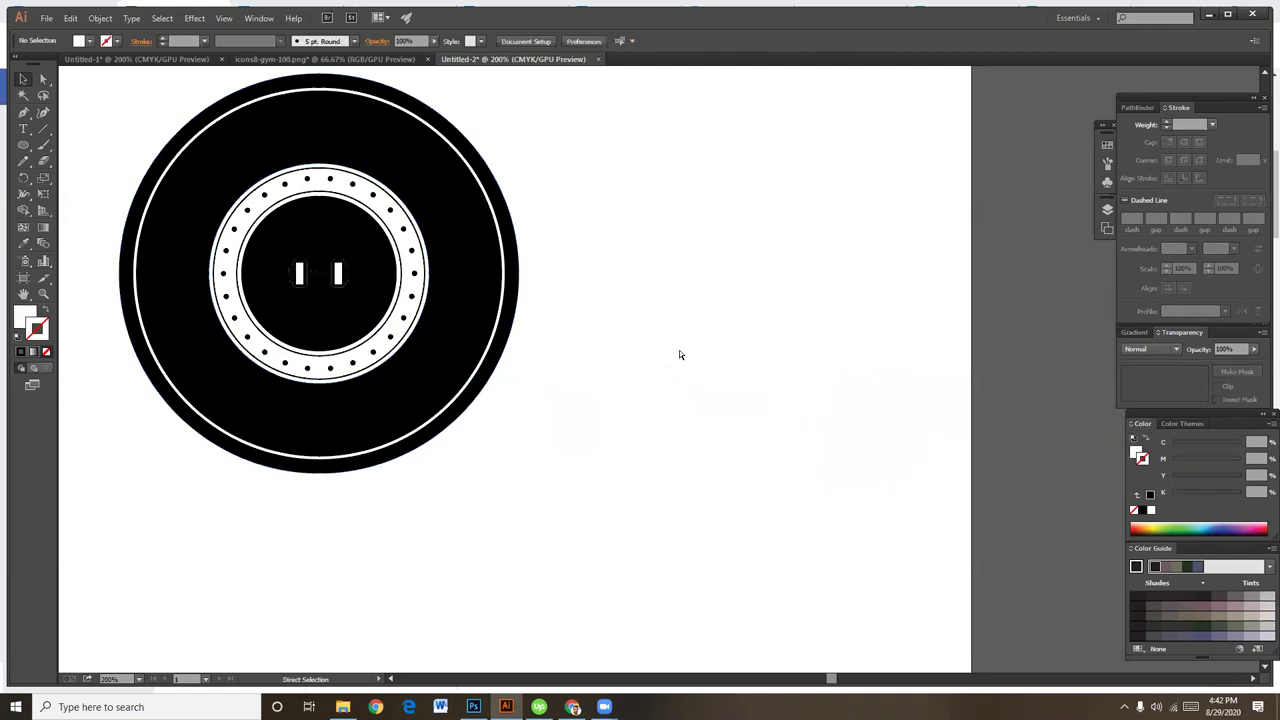
Ungroup the dumbbell and inspect its plates and bar, undoing a trial move
scroll(679, 350, up, 3)
scroll(569, 424, up, 5)
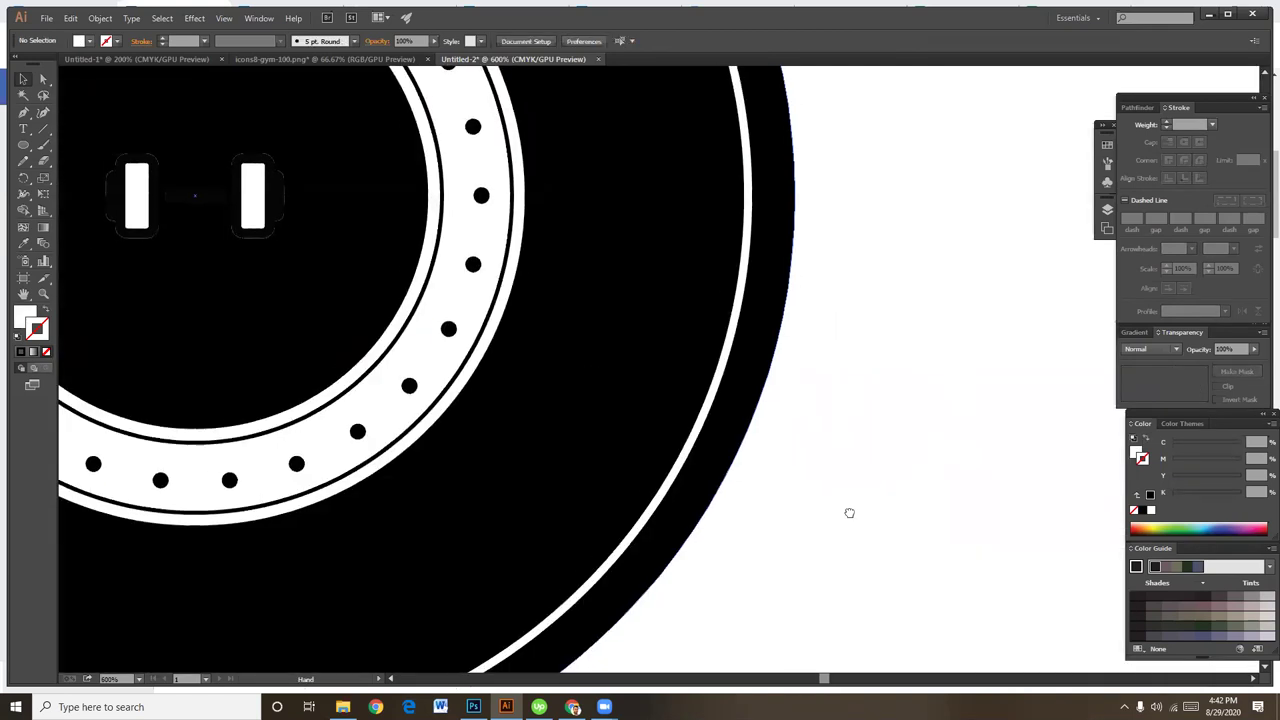
scroll(848, 514, left, 5)
right_click(632, 424)
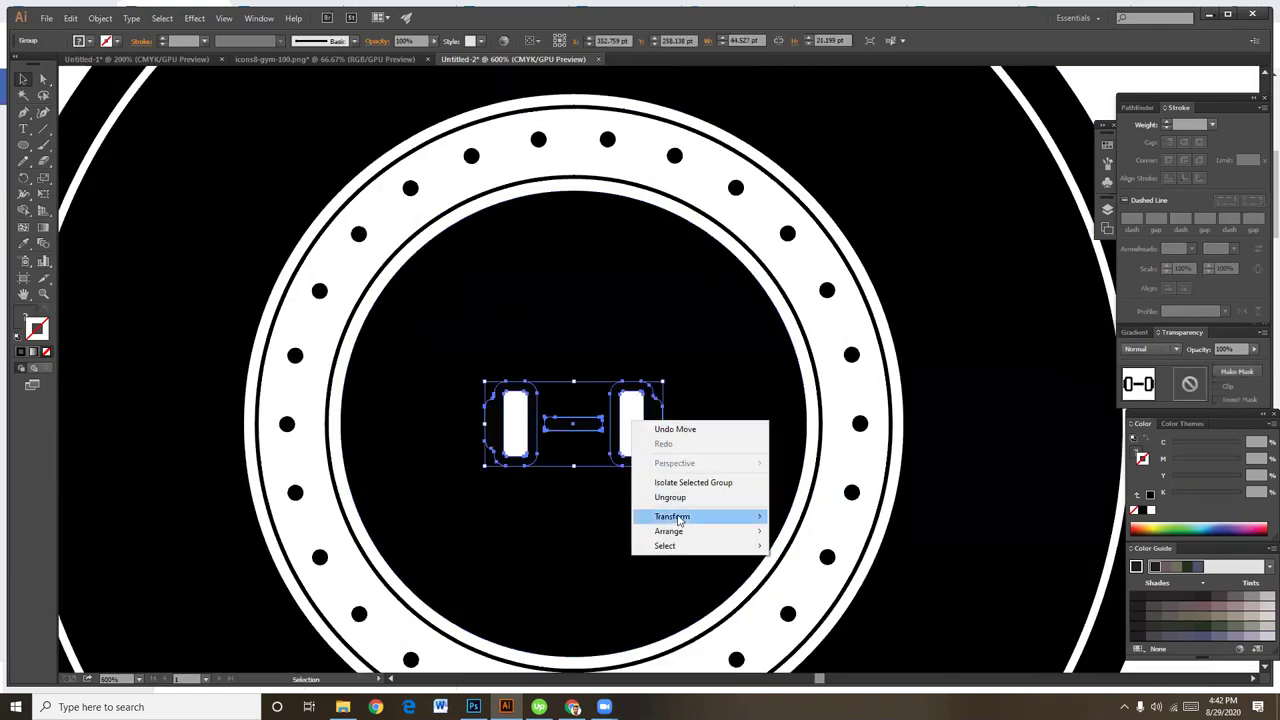
click(667, 500)
click(645, 444)
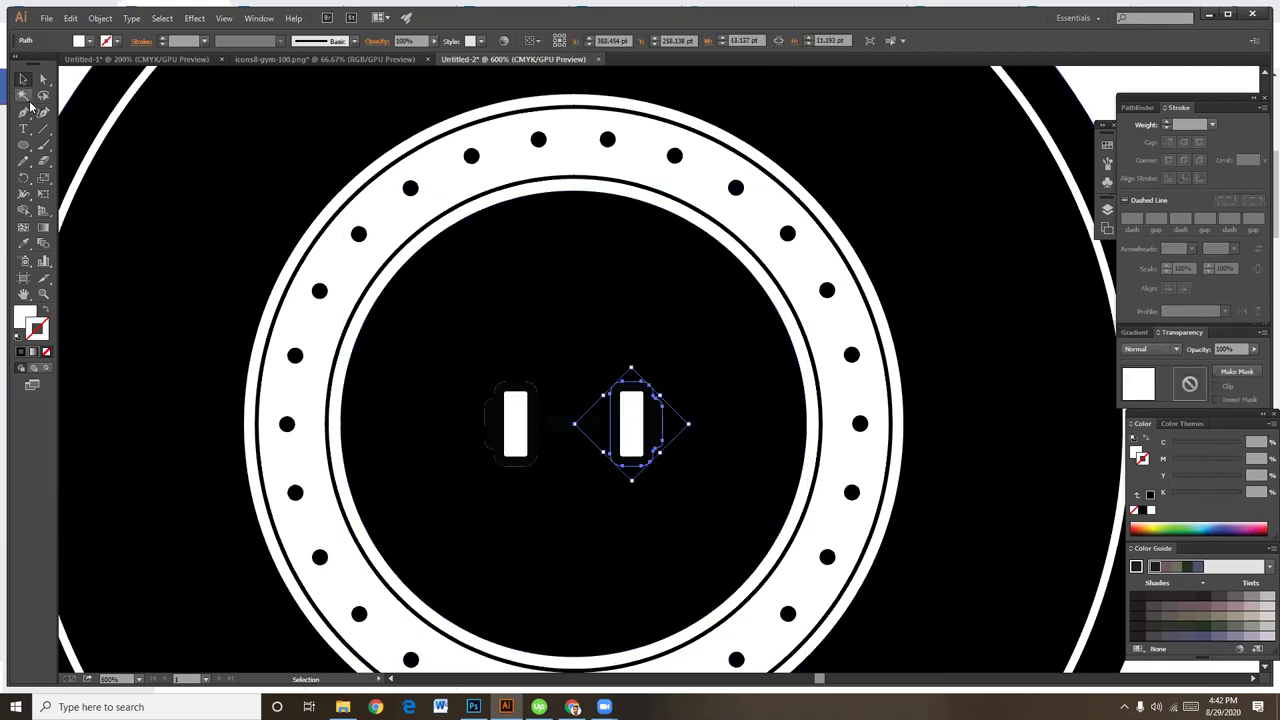
click(43, 78)
click(606, 423)
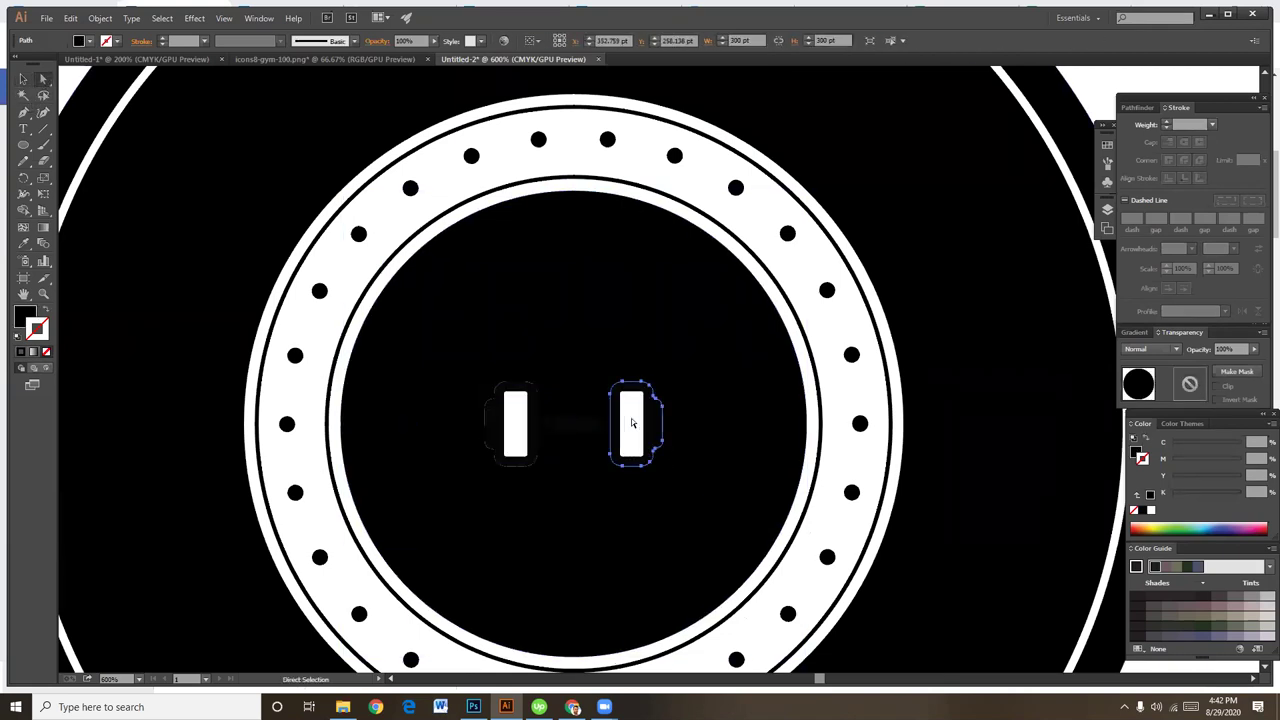
click(632, 424)
drag(632, 424, 730, 448)
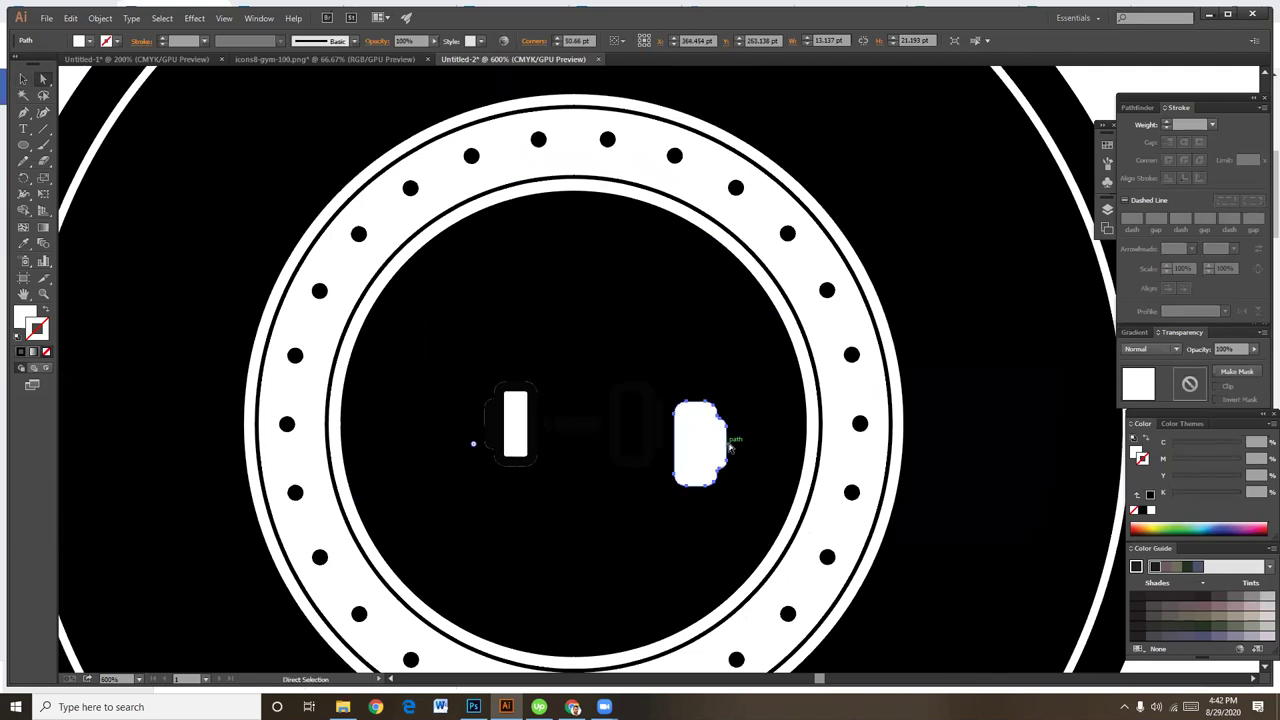
key(ctrl+z)
key(ctrl+z)
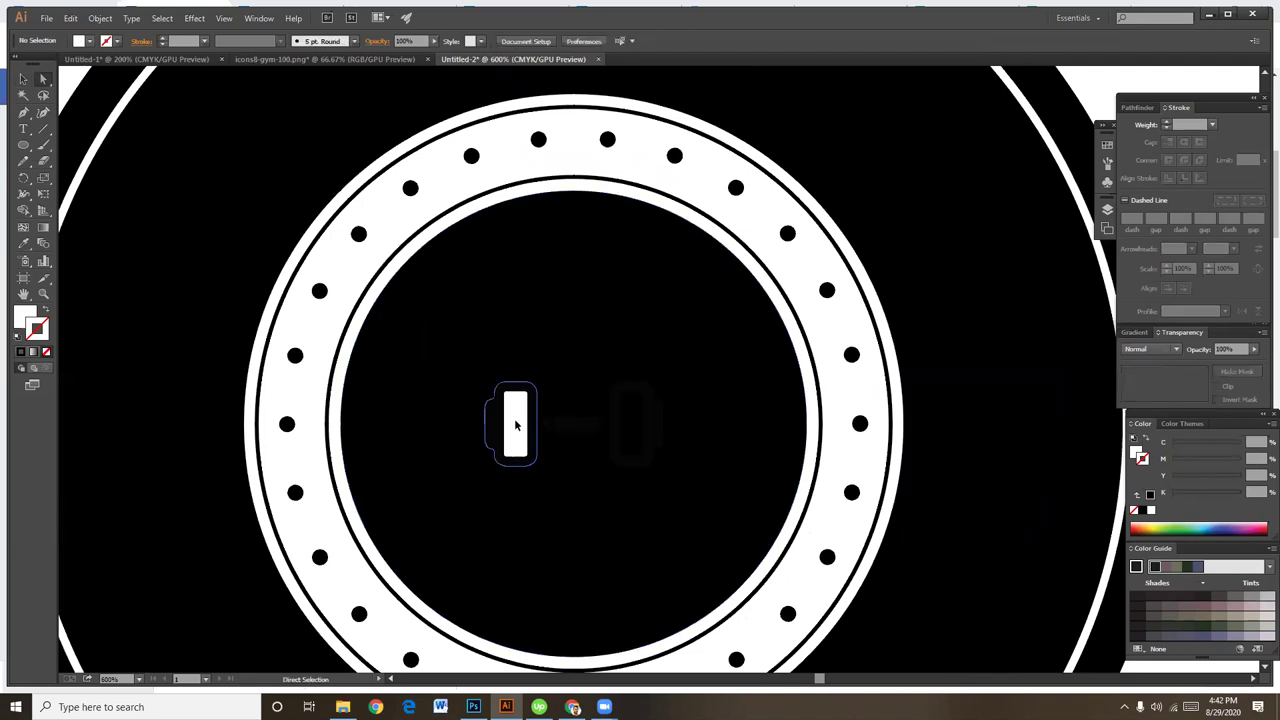
key(ctrl+z)
key(v)
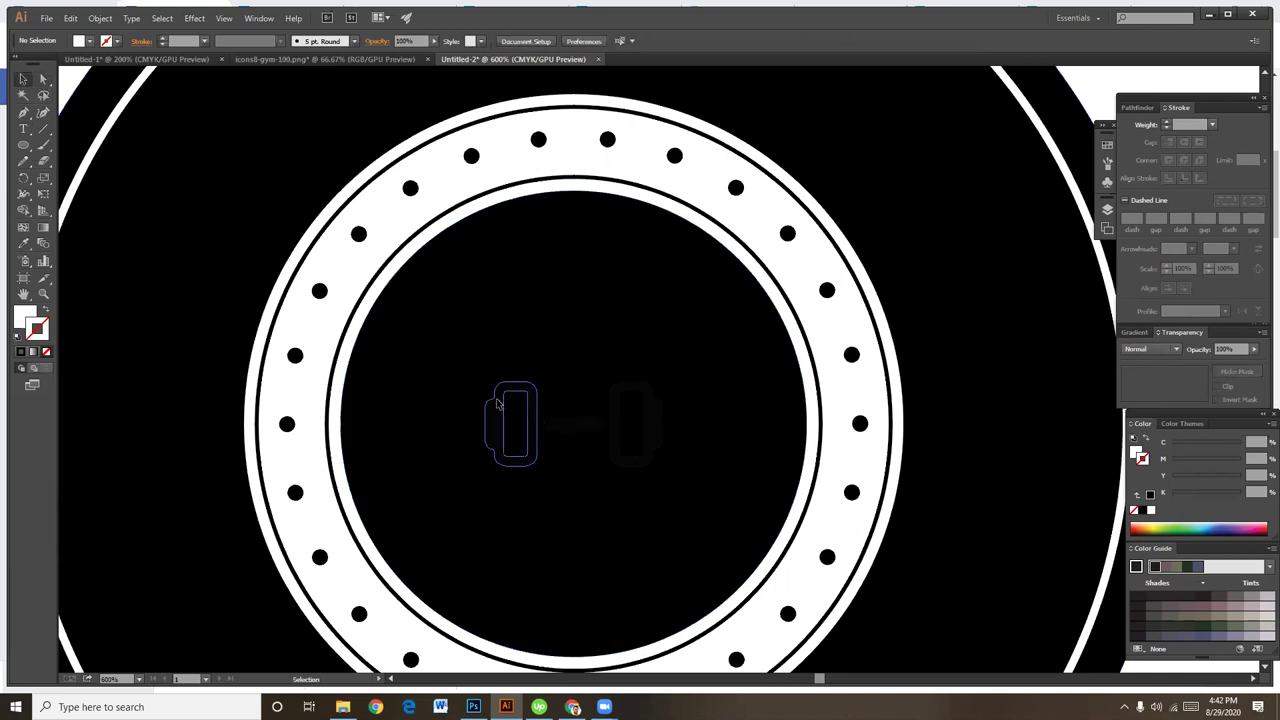
Select both plates and the bar and change their fill in the Color panel
click(505, 408)
shift+click(580, 425)
shift+click(626, 428)
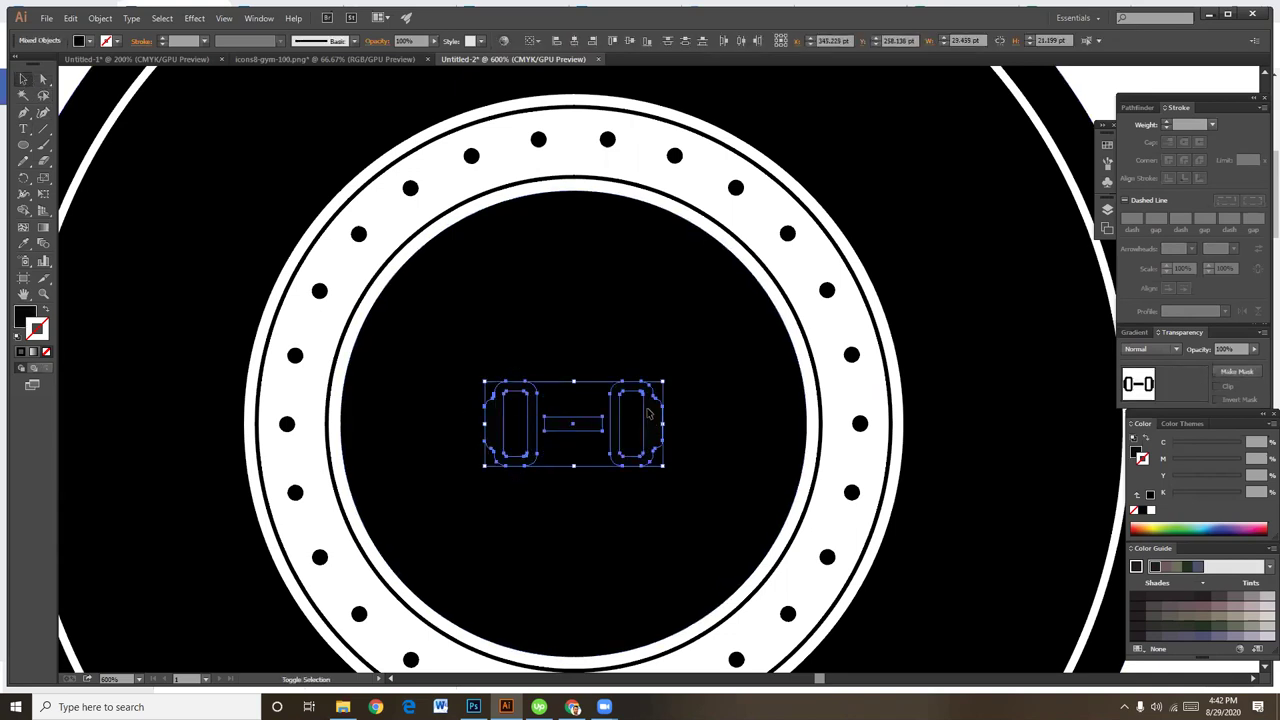
click(1224, 528)
mouse_move(1218, 458)
mouse_down()
mouse_move(1175, 458)
mouse_move(1172, 443)
mouse_up()
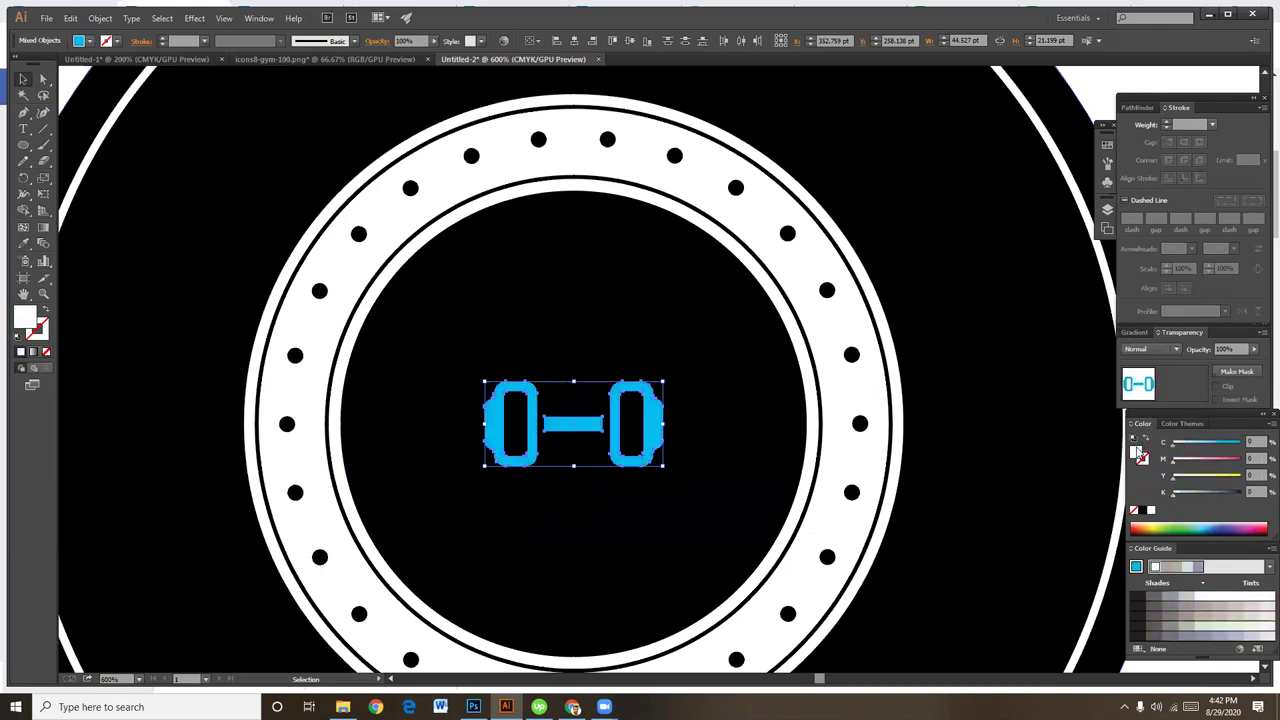
Regroup the white dumbbell and enlarge it to about 53.5 × 30.2 pt
click(633, 420)
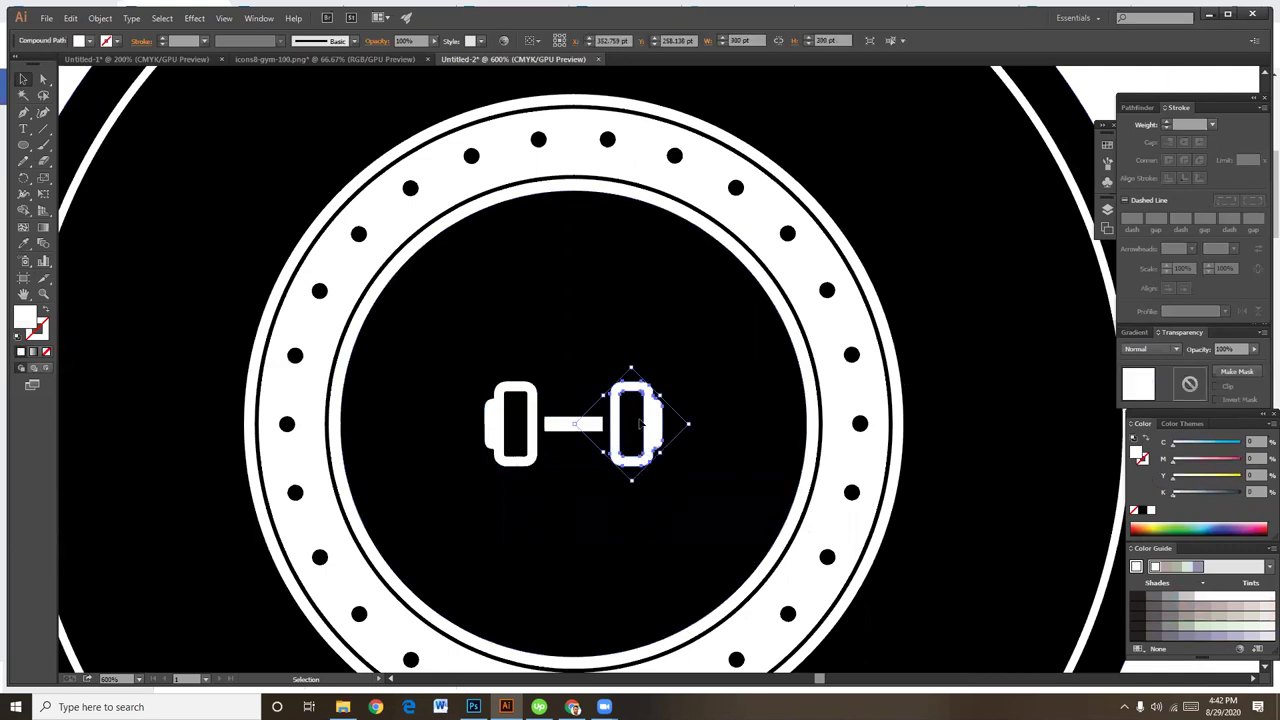
shift+click(567, 427)
shift+click(535, 420)
key(a)
key(v)
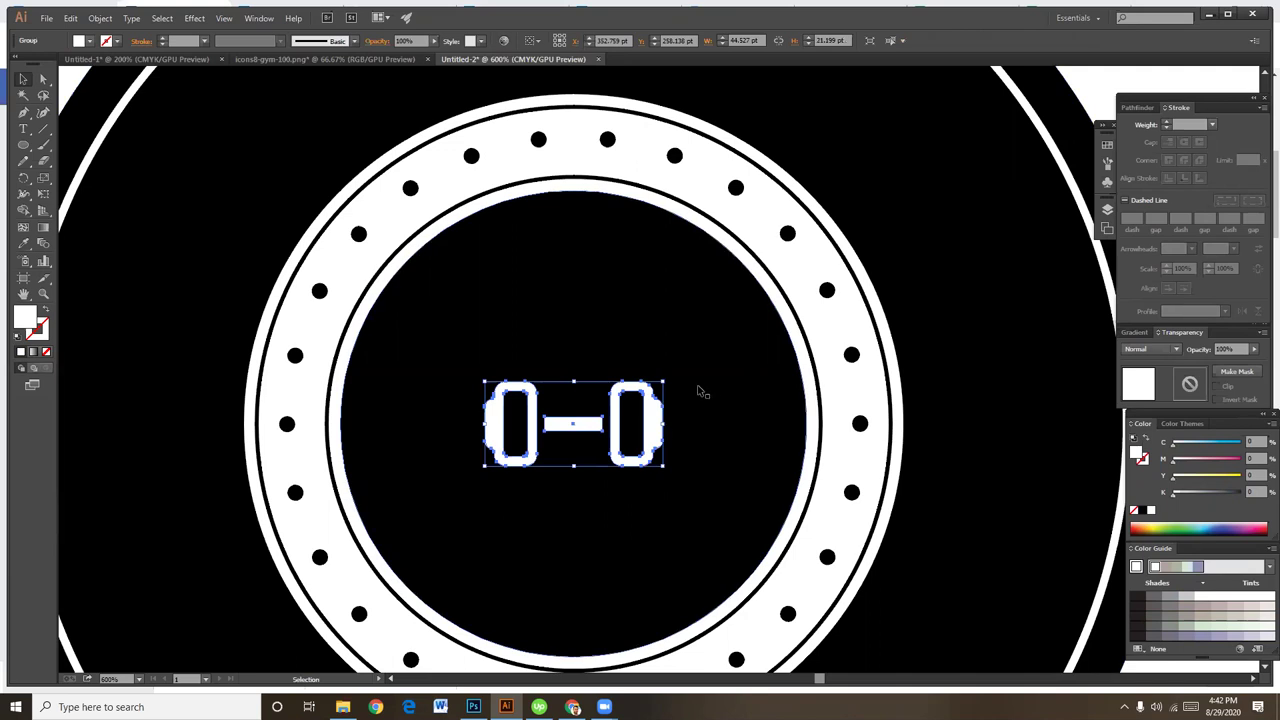
drag(663, 381, 703, 360)
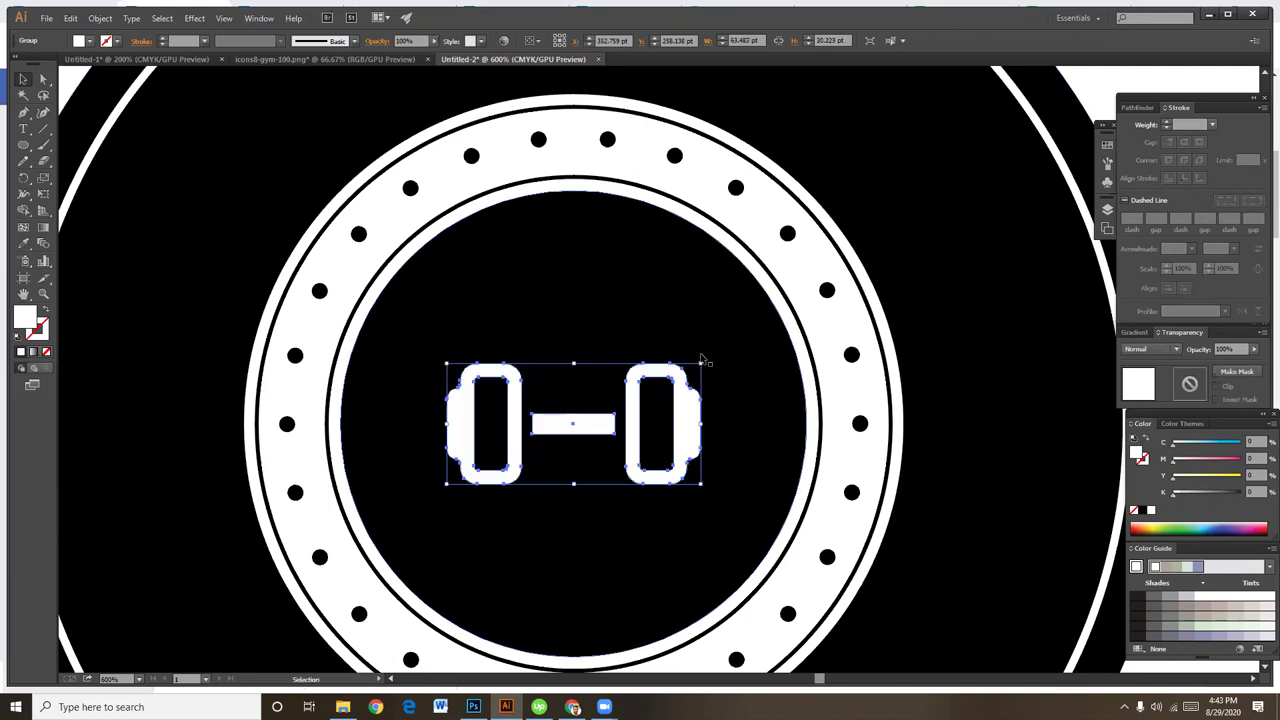
key(ctrl+minus)
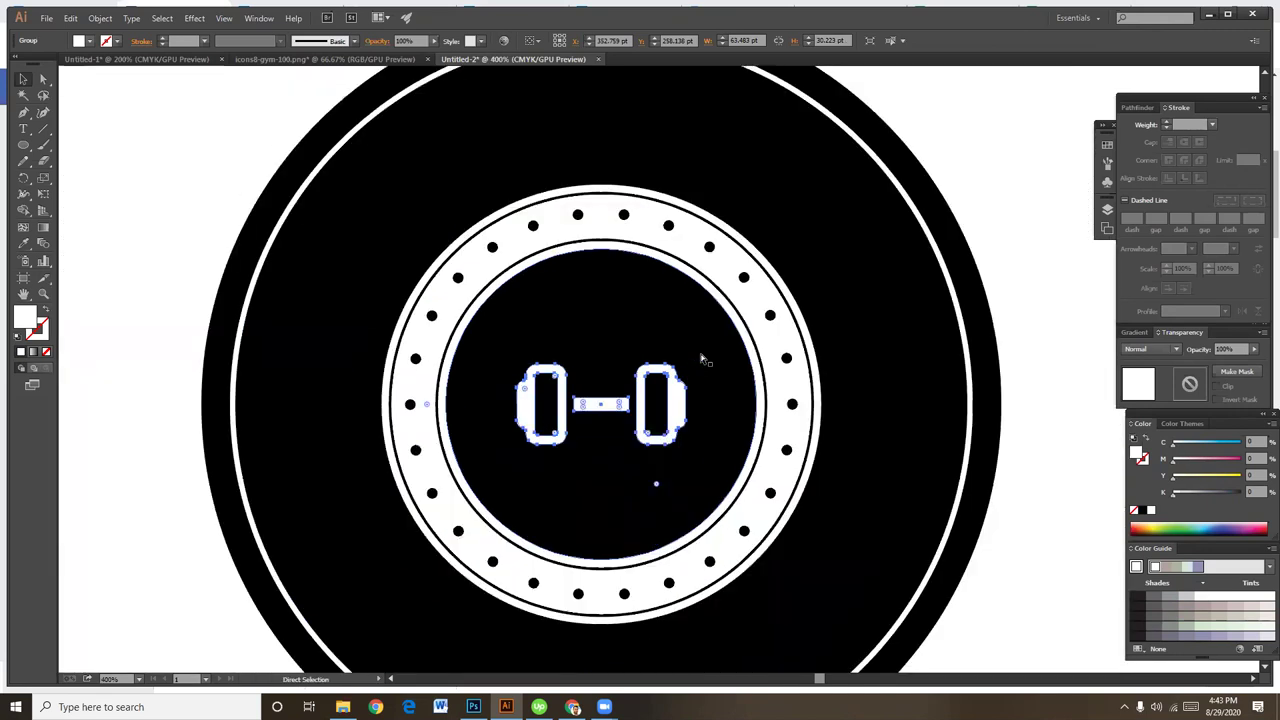
key(ctrl+minus)
key(ctrl+minus)
key(ctrl+minus)
click(853, 511)
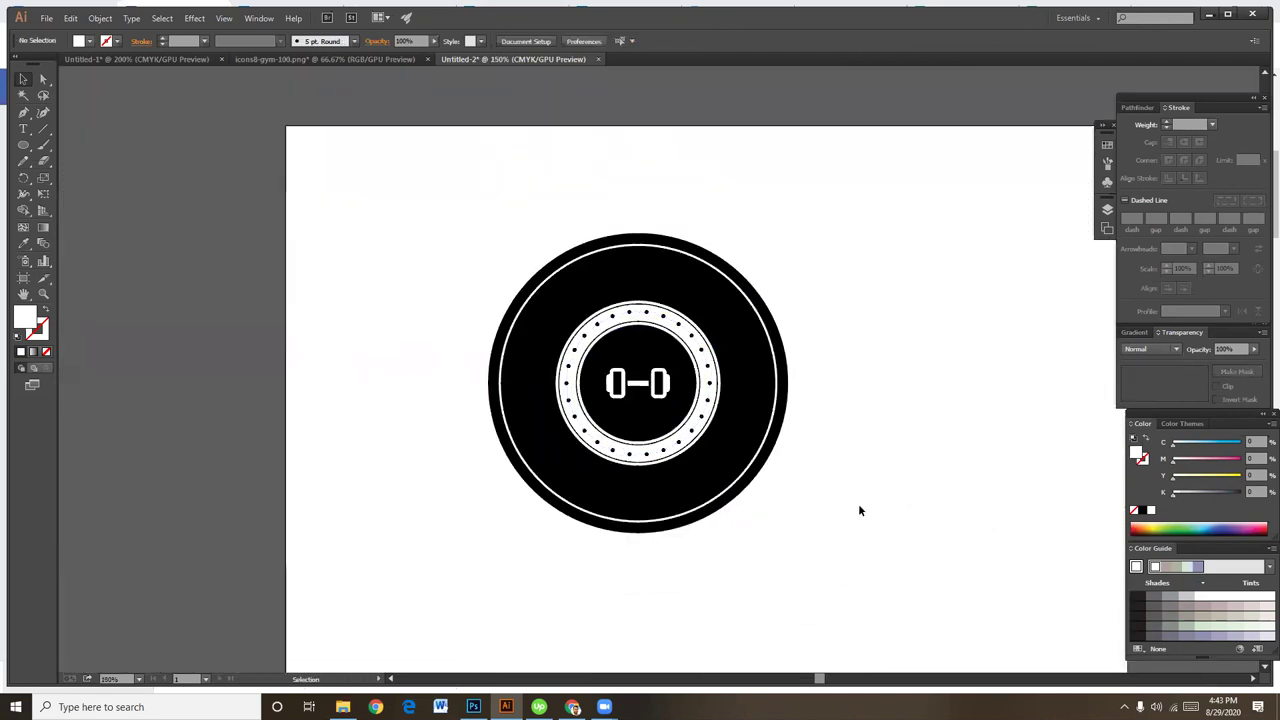
Select the dumbbell group and enlarge it slightly inside the inner black circle
key(ctrl+plus)
key(ctrl+plus)
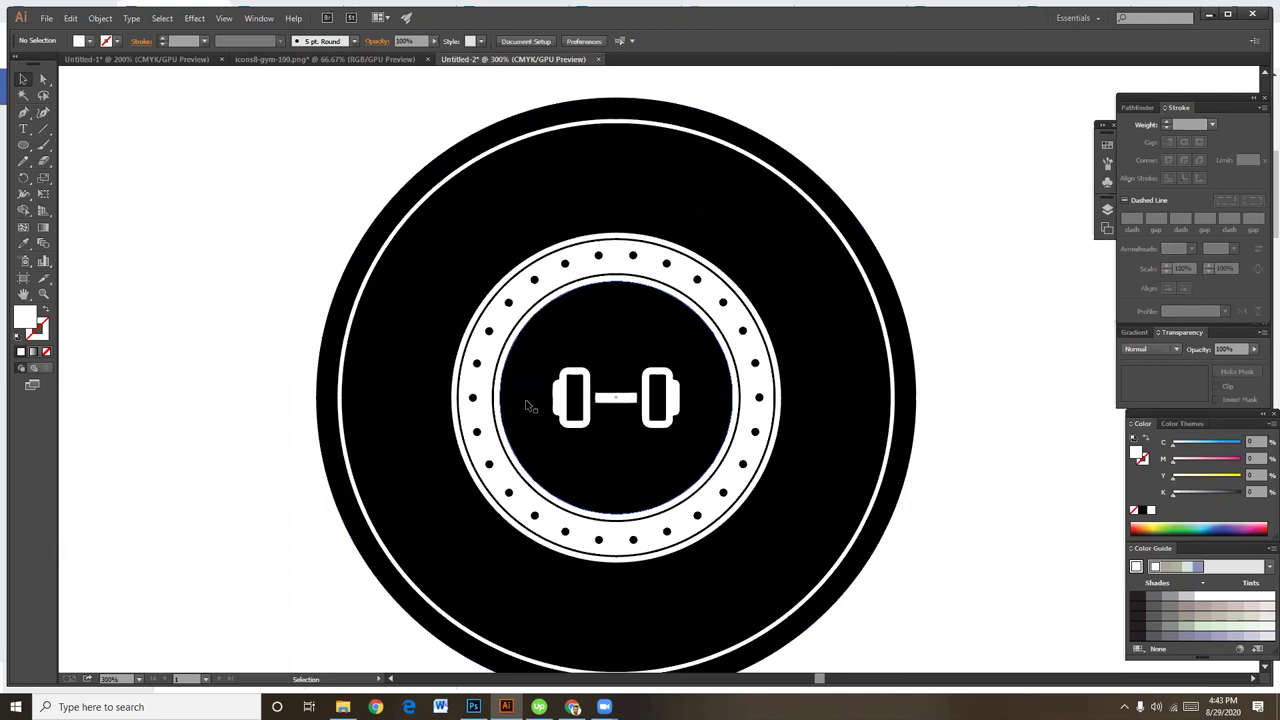
click(558, 397)
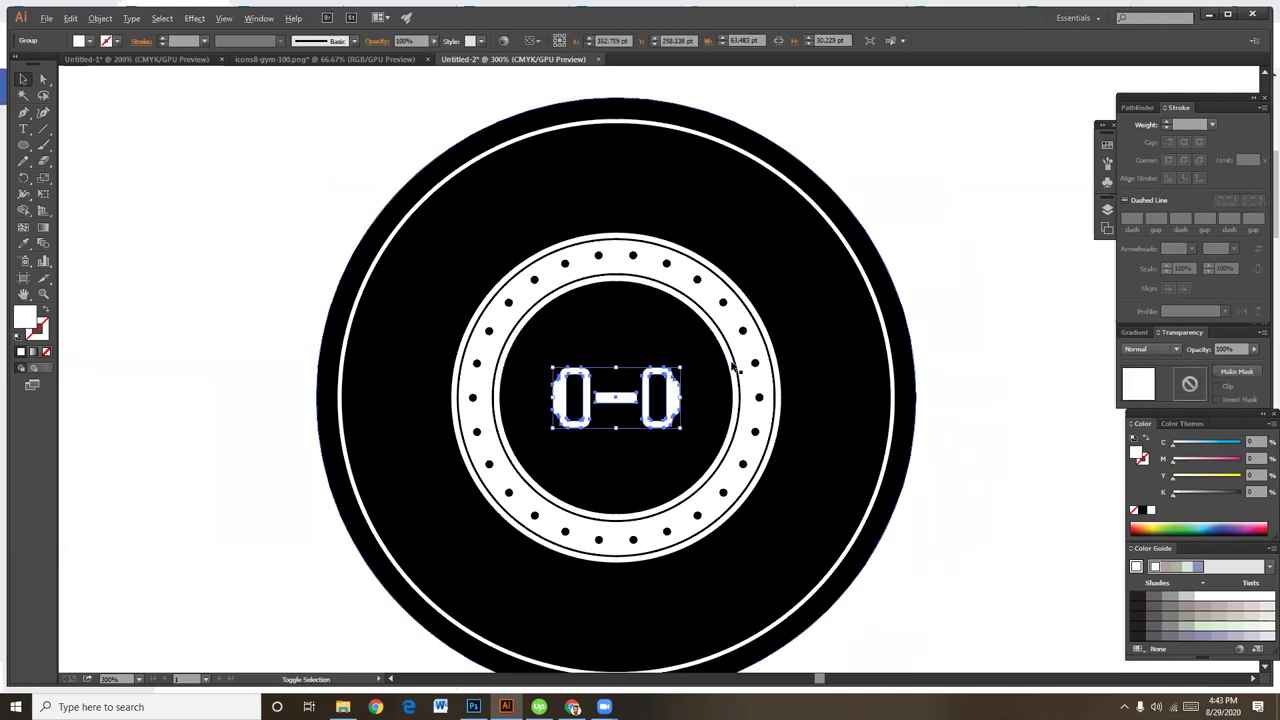
shift+click(688, 368)
click(960, 437)
click(678, 402)
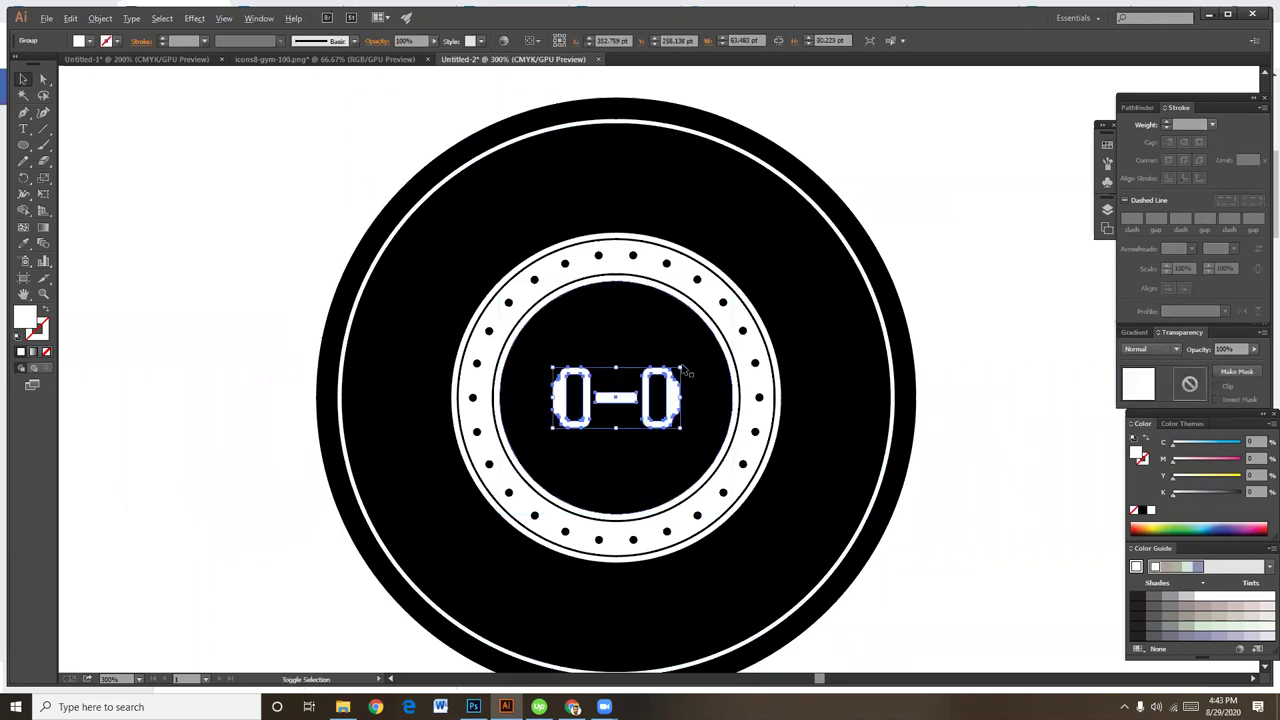
drag(686, 372, 689, 360)
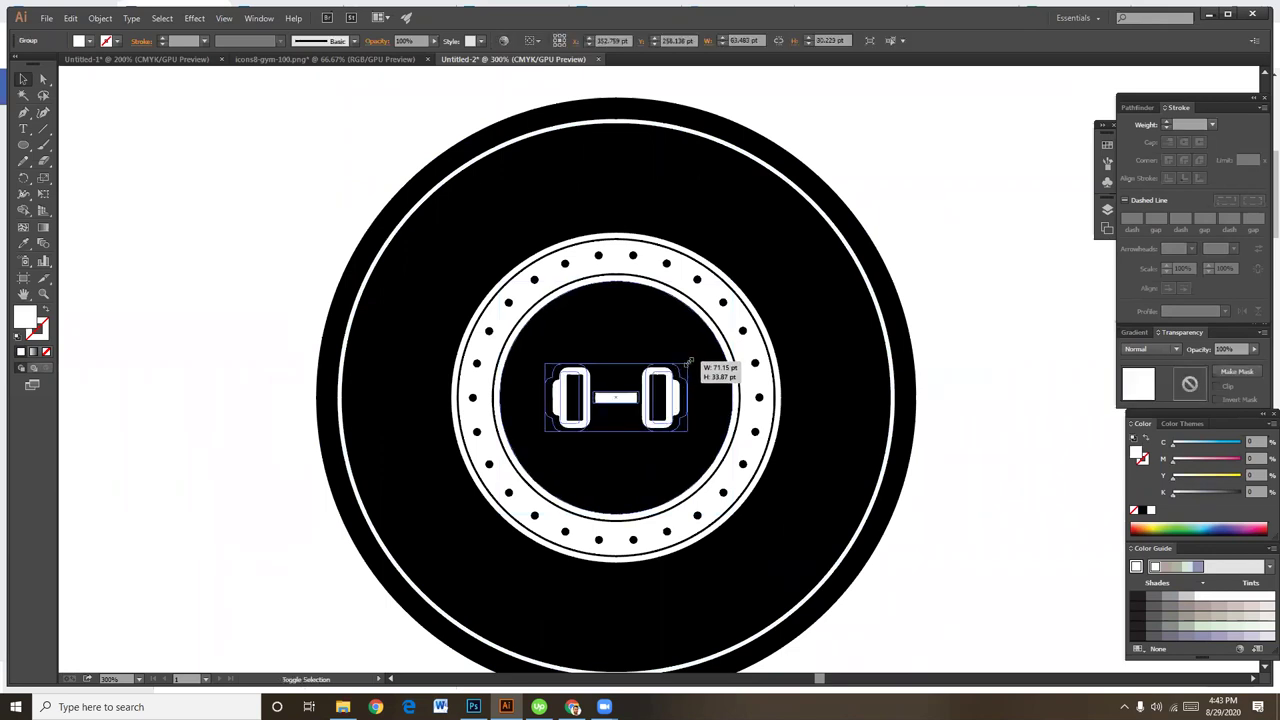
click(949, 500)
Nudge the dumbbell down and back up until centred, then select the dotted ring for direct editing
click(668, 428)
key(Down)
key(Down)
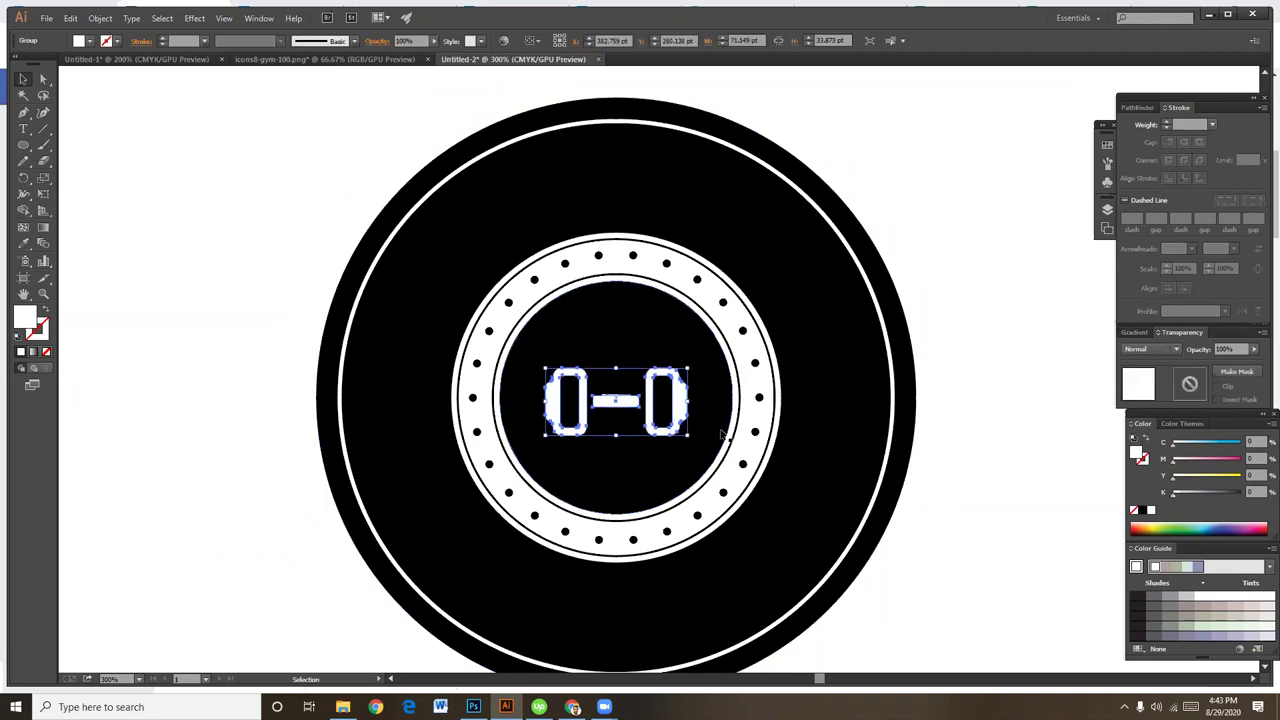
key(Up)
click(986, 542)
key(ctrl+minus)
key(ctrl+plus)
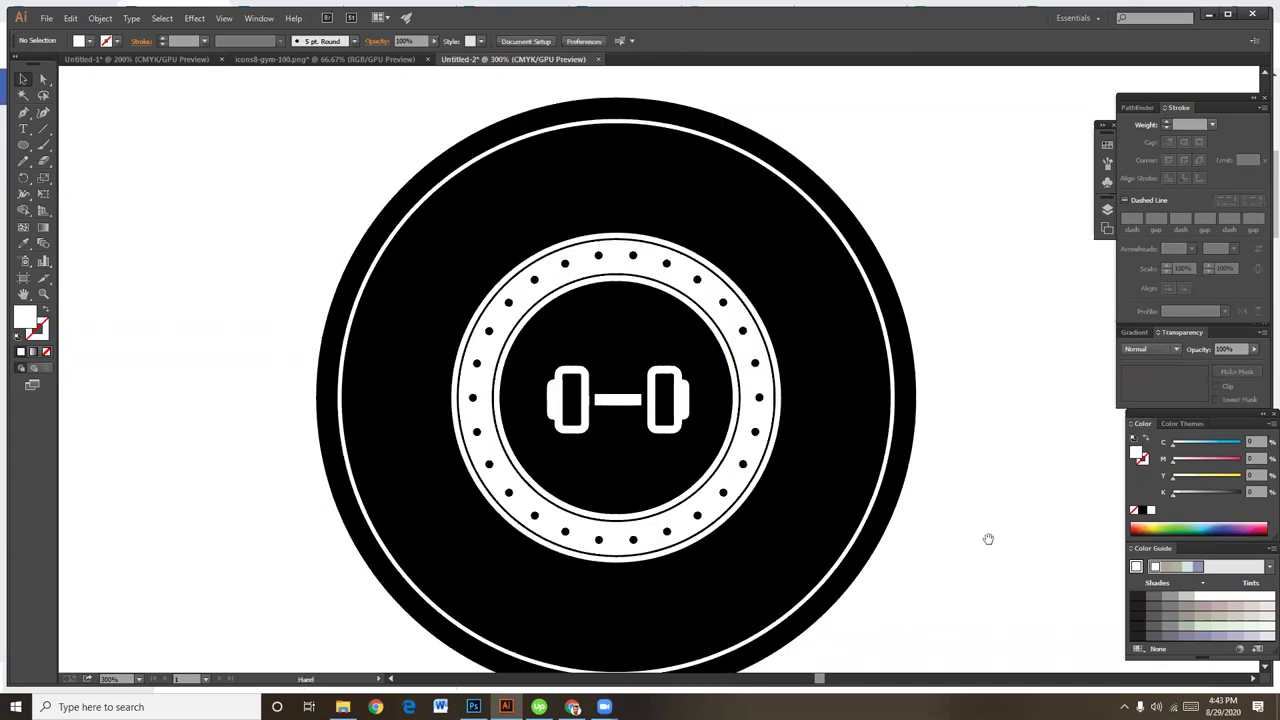
scroll(973, 500, down, 2)
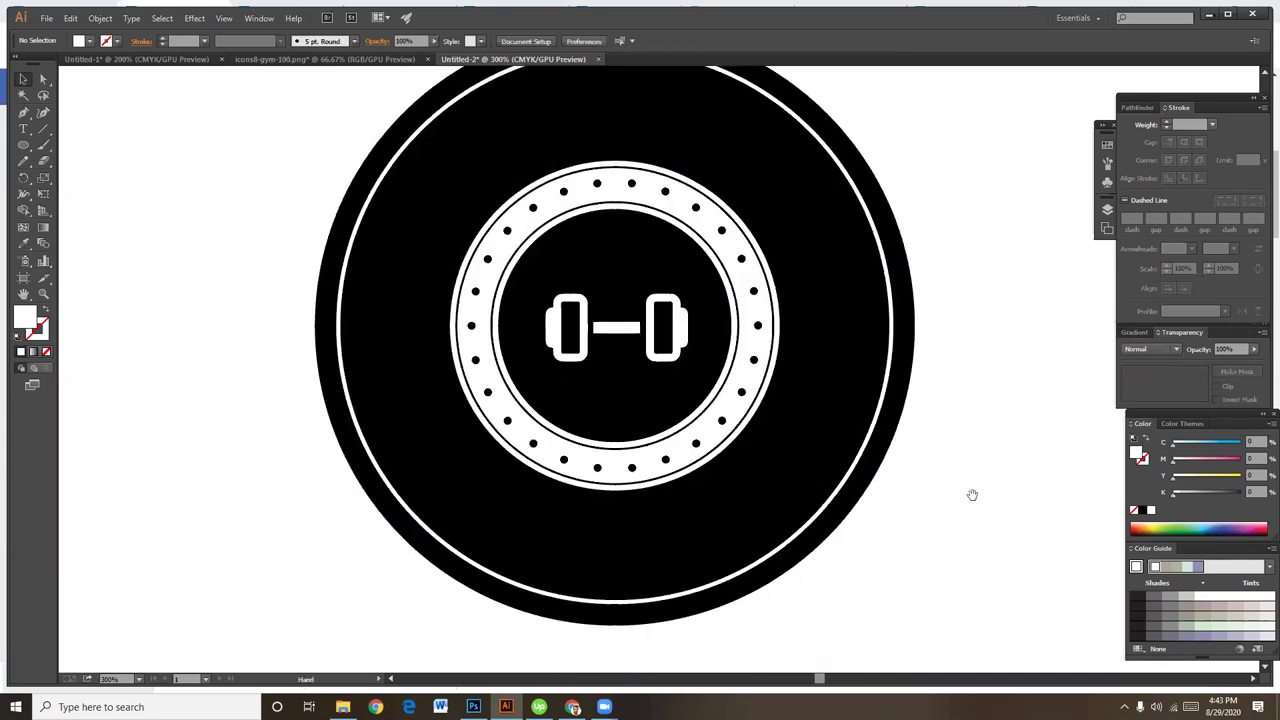
click(756, 237)
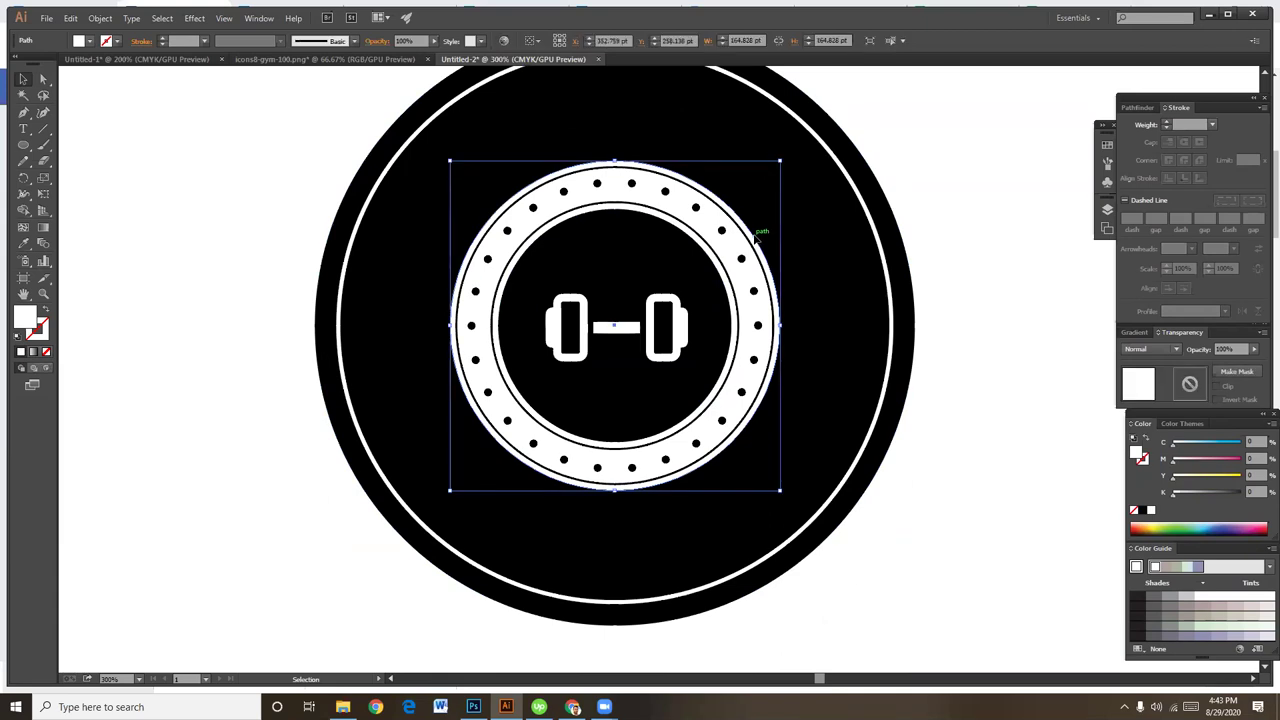
key(a)
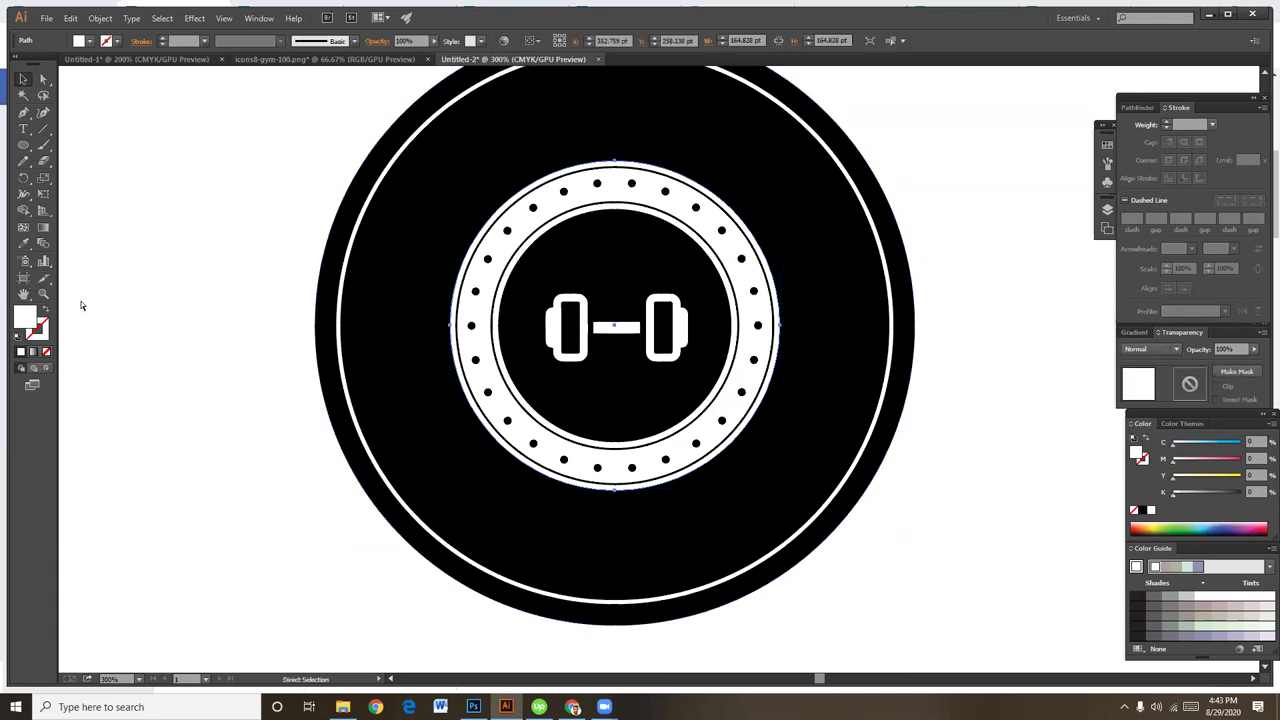
Scale a copy of the ring to about 318 pt and turn it into a thin white outline
key(v)
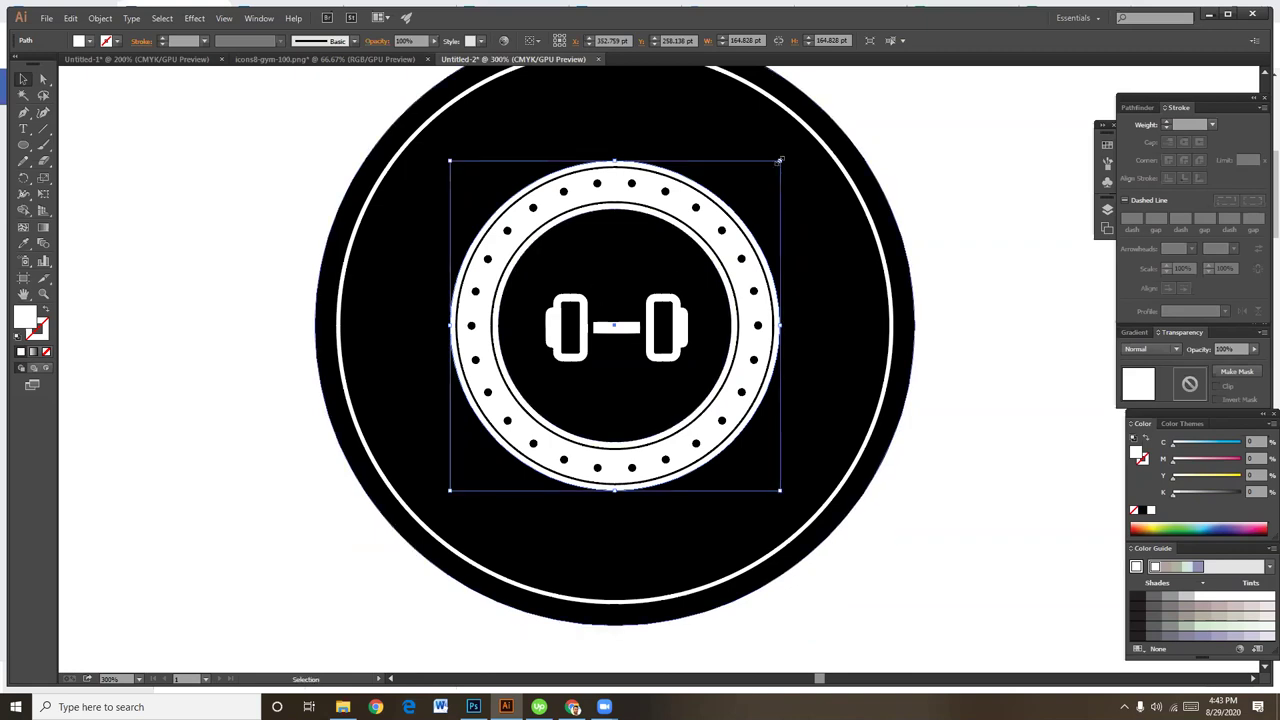
drag(780, 160, 832, 110)
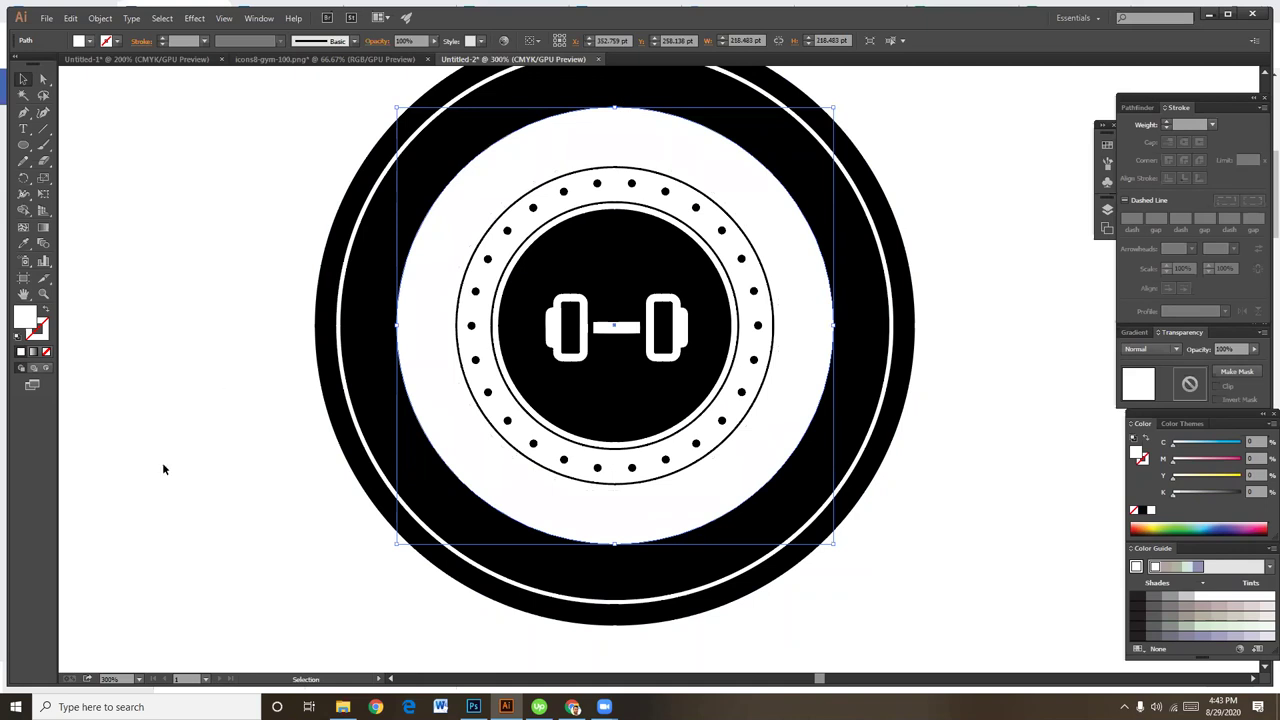
click(47, 313)
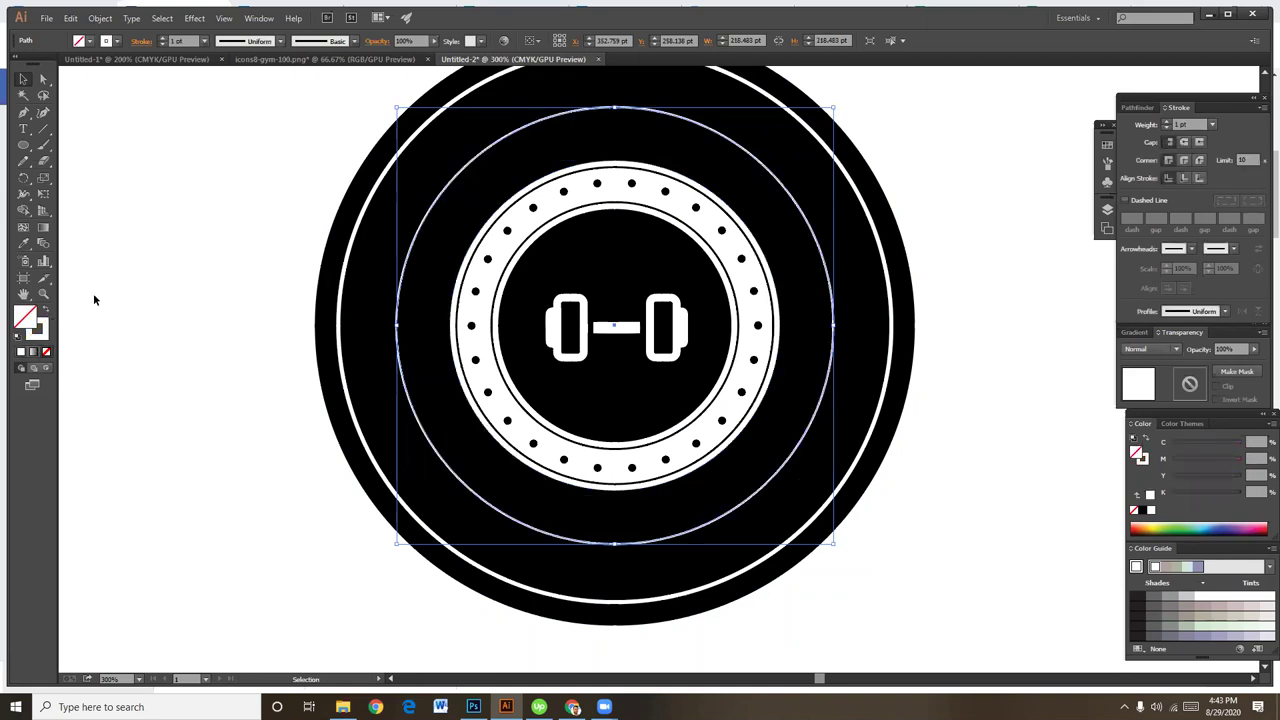
click(38, 334)
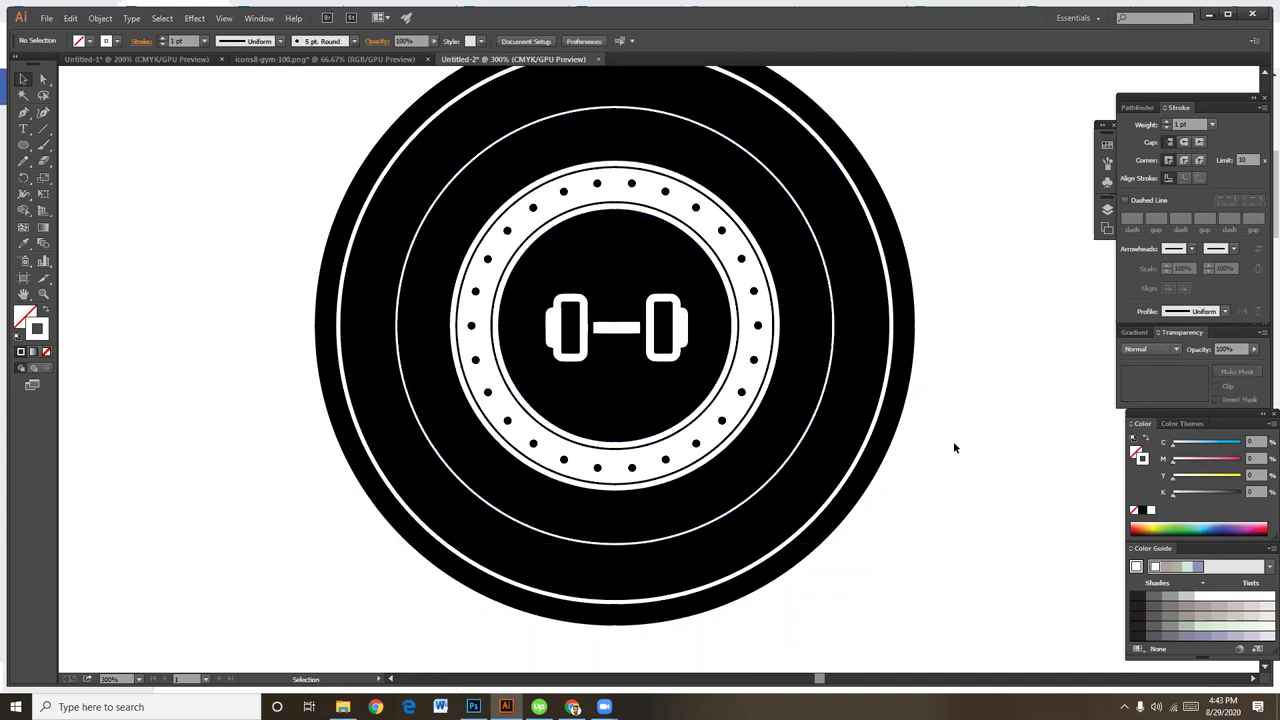
Convert the thin 218.5 pt ring into a text path with the Type on a Path tool
drag(957, 397, 975, 468)
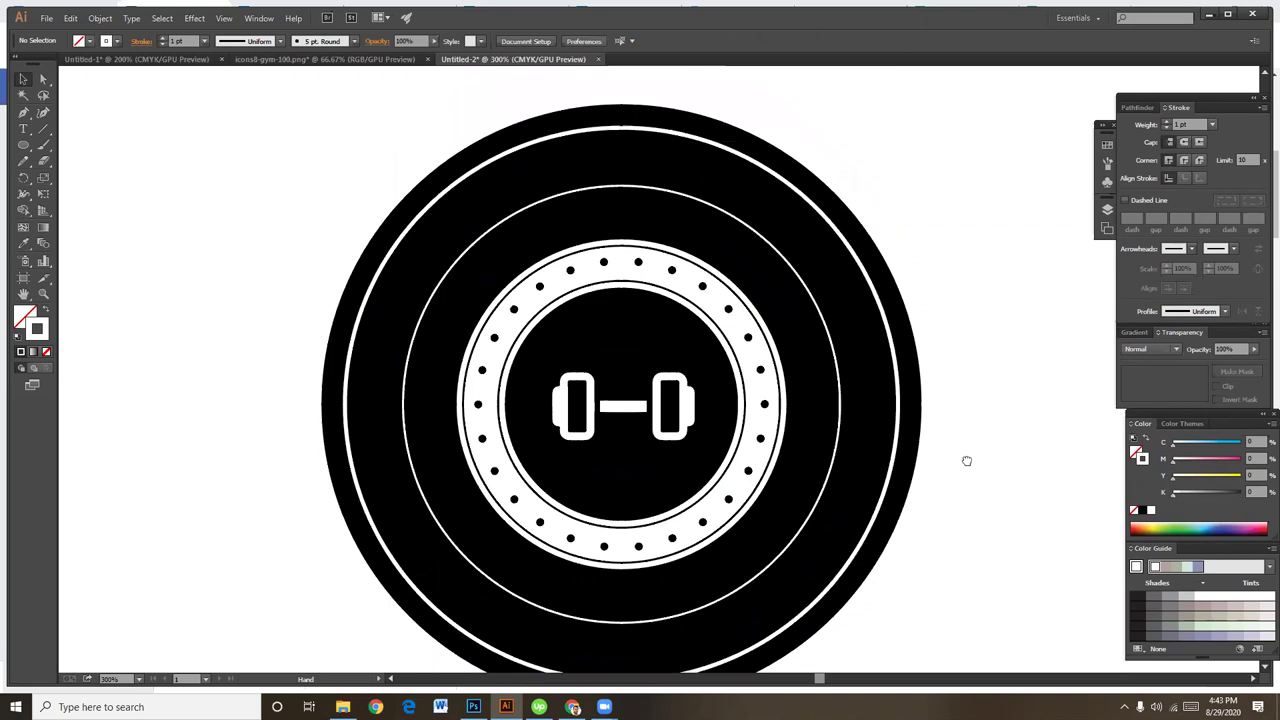
click(812, 292)
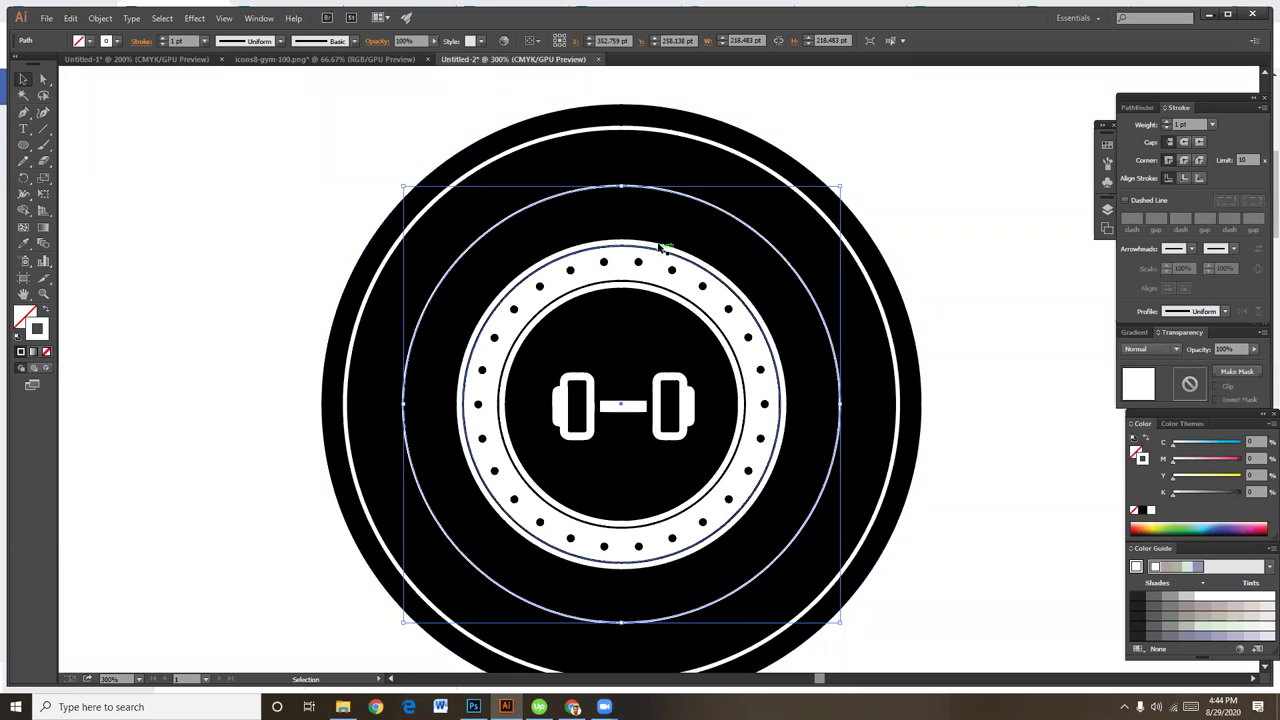
click(23, 130)
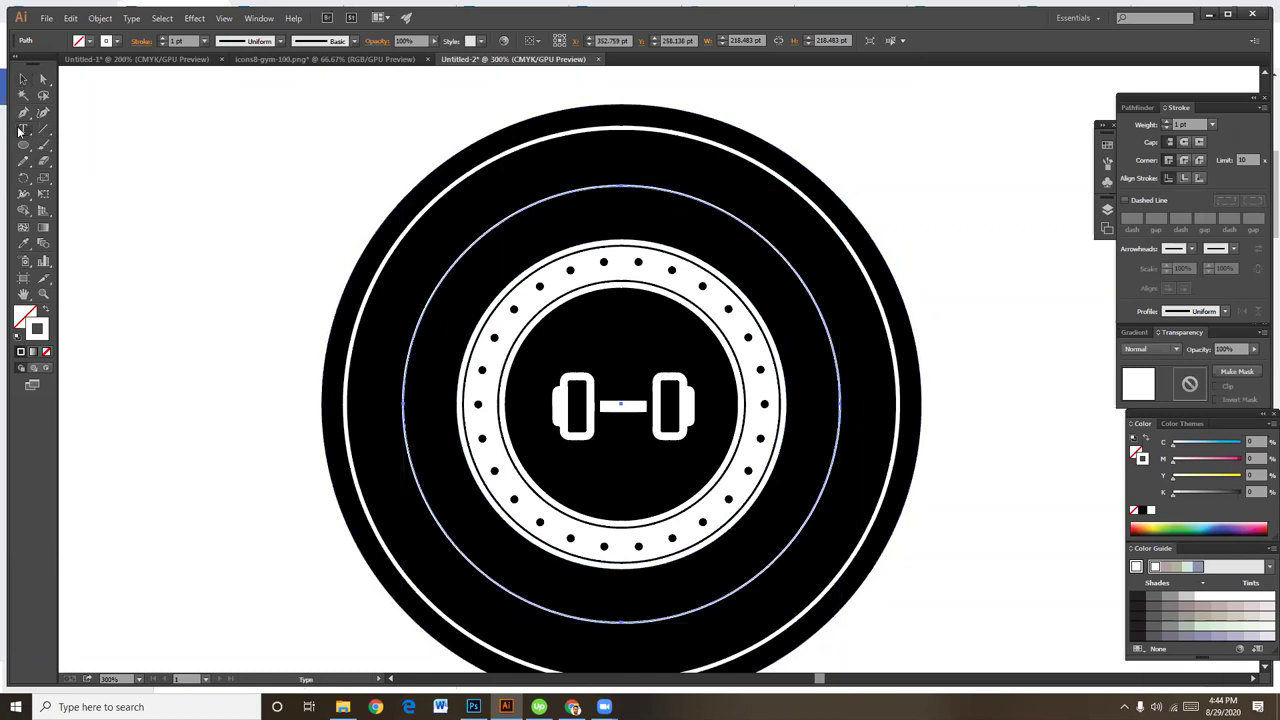
drag(19, 130, 89, 158)
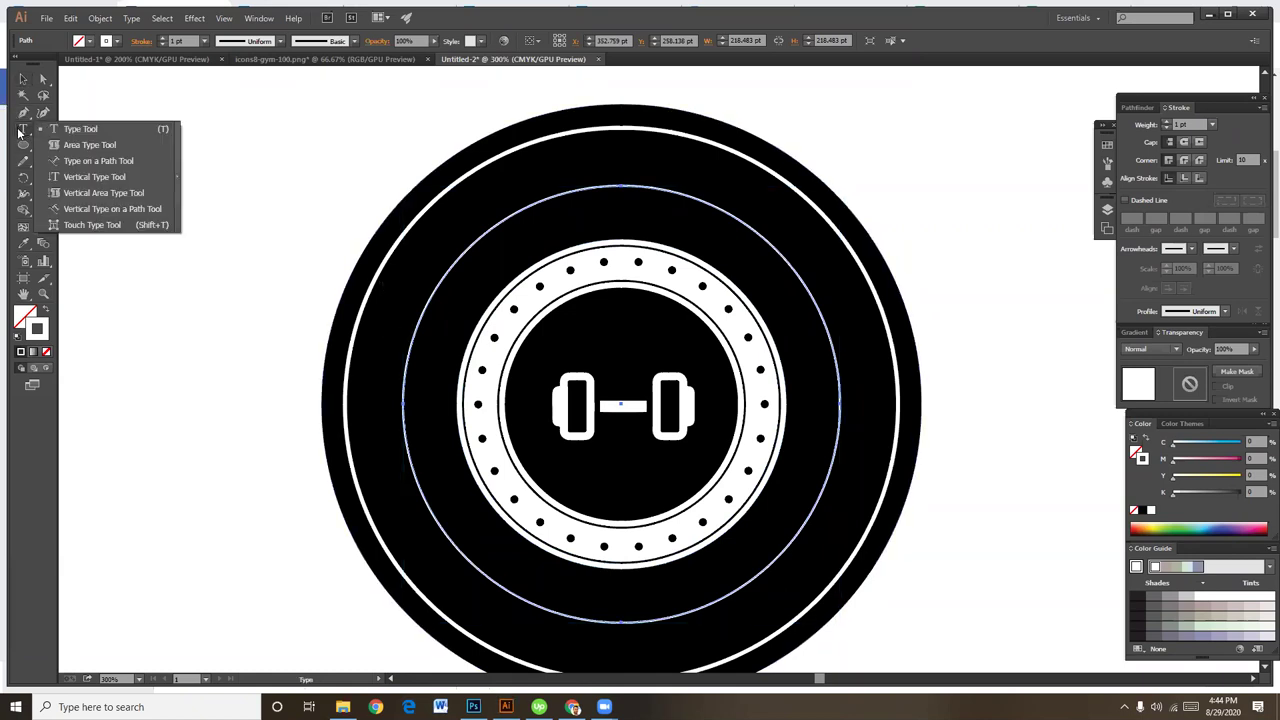
click(90, 160)
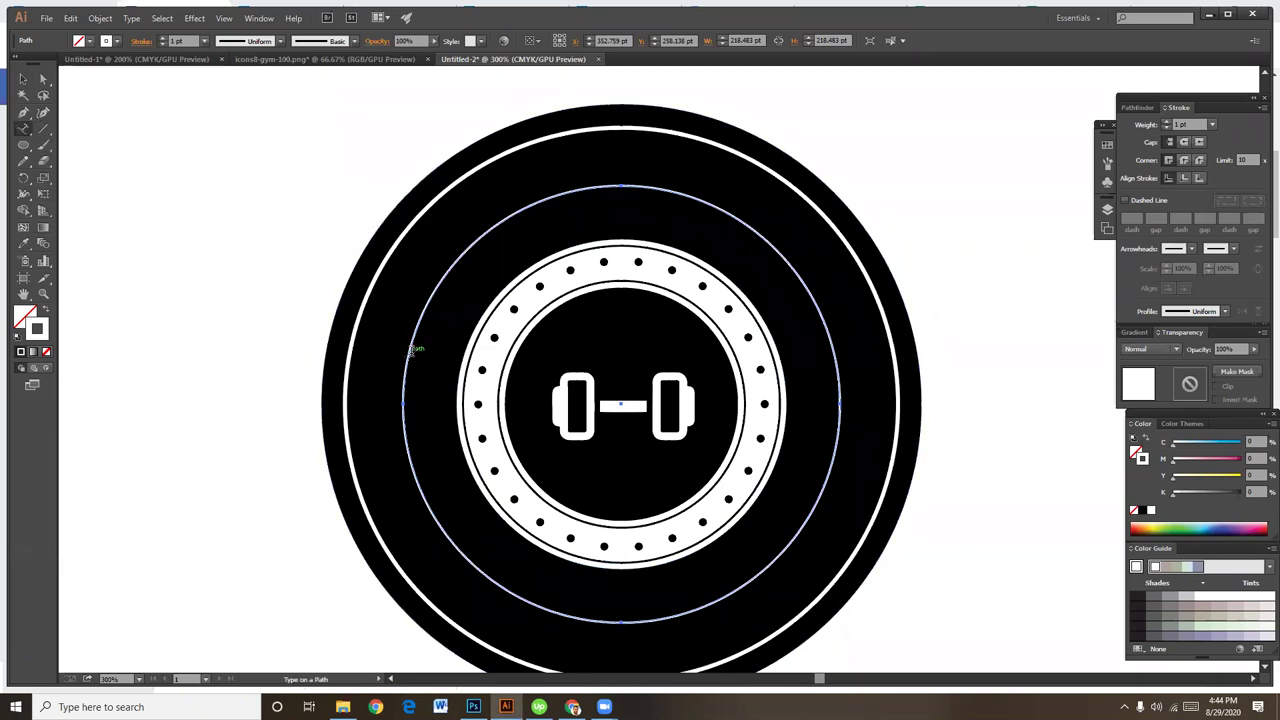
click(412, 350)
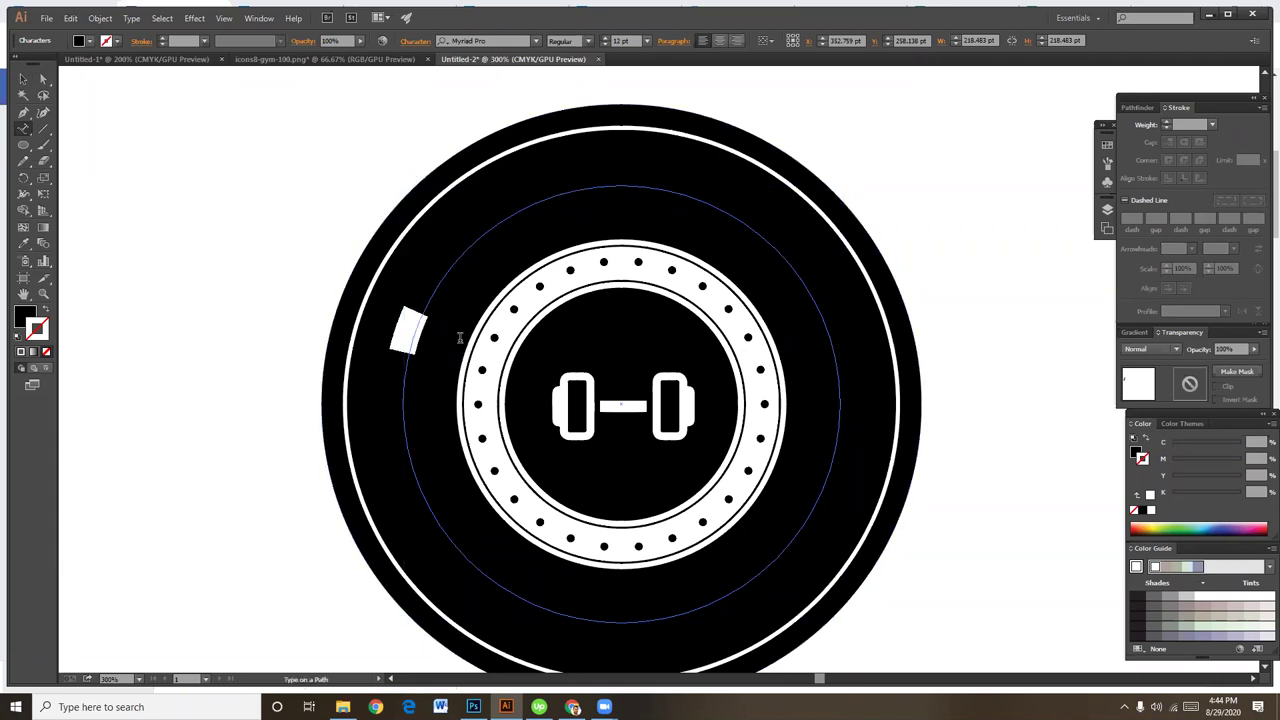
Set the text fill to white and type THA DUNGEON GYM along the circular path
click(93, 41)
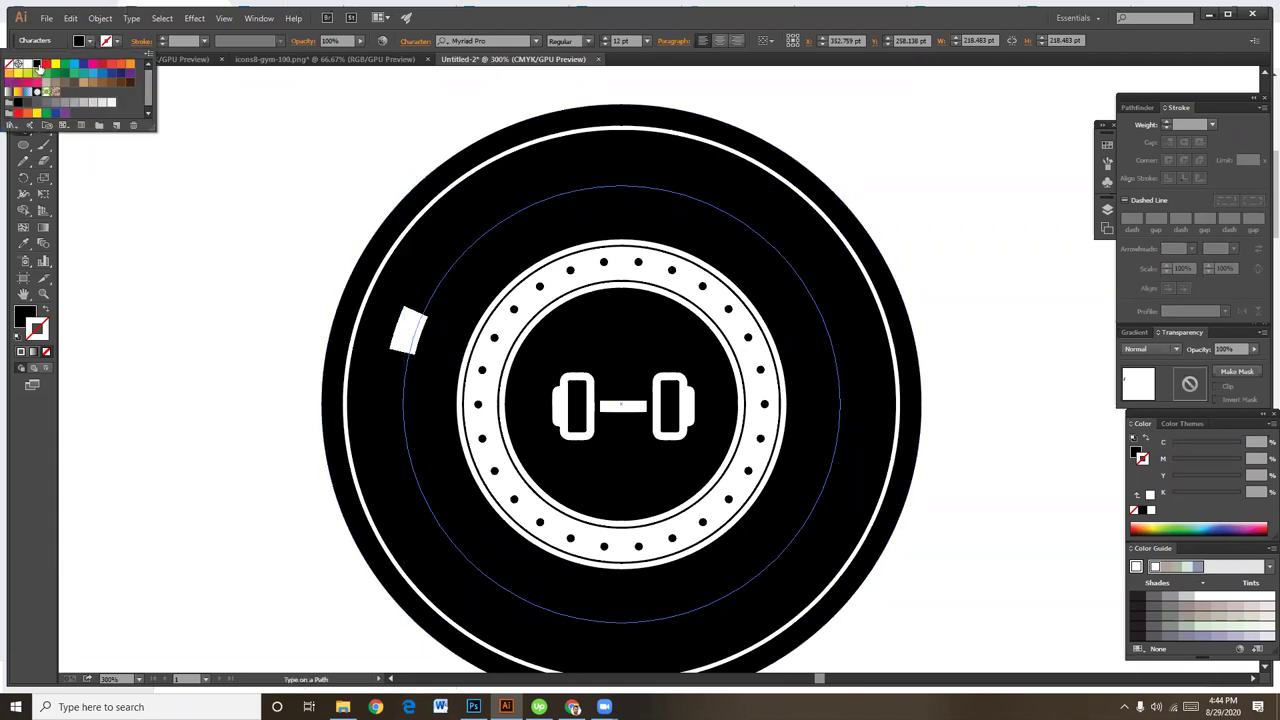
click(37, 64)
click(19, 64)
click(427, 304)
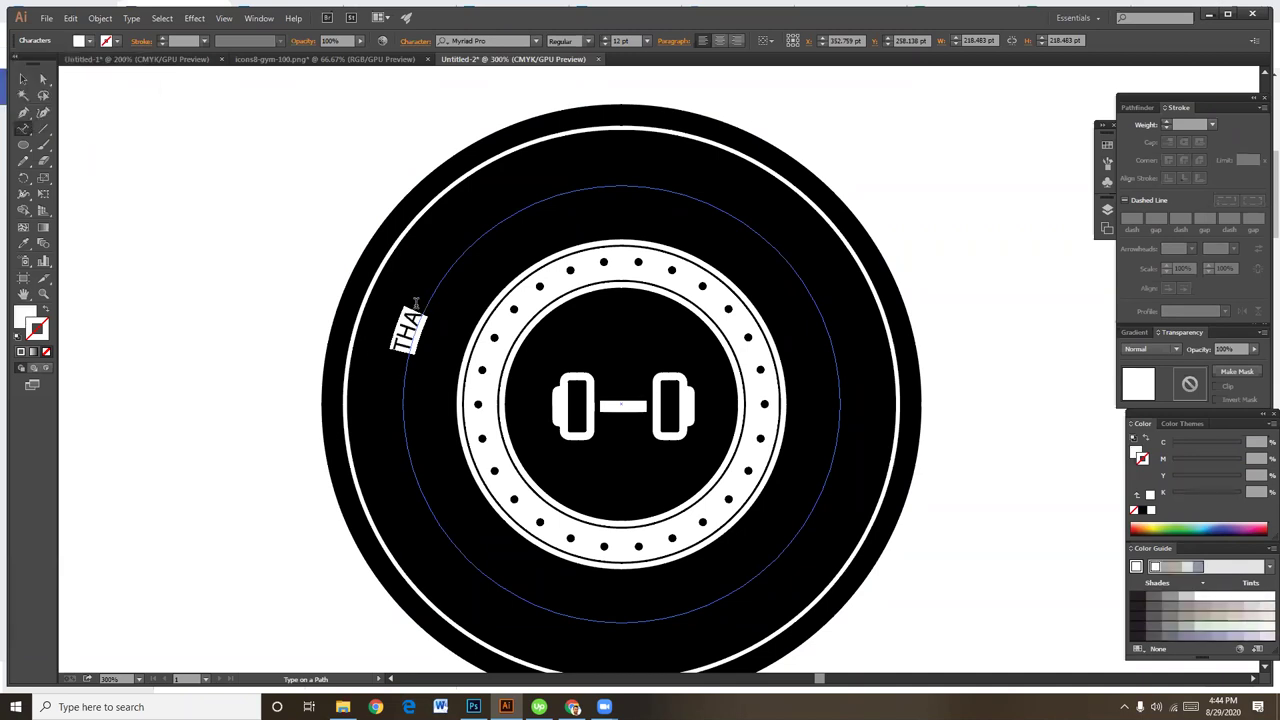
click(427, 304)
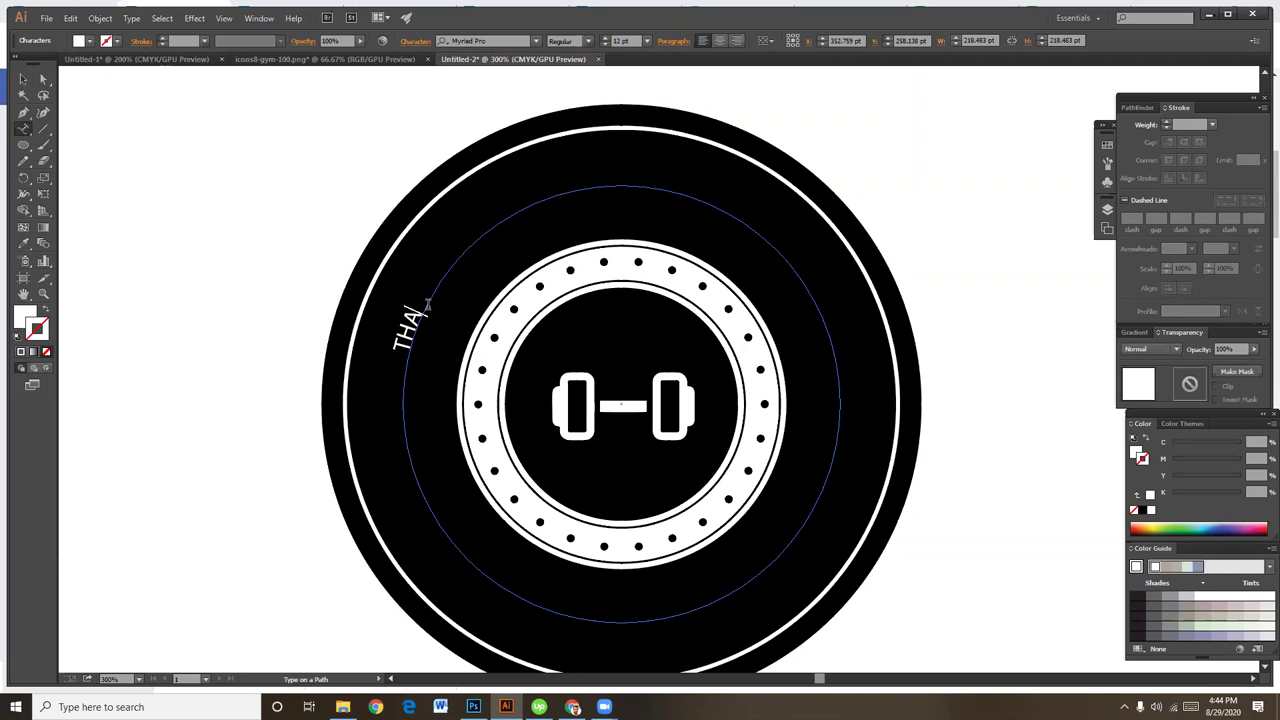
text( D)
text(UN)
text(GEON)
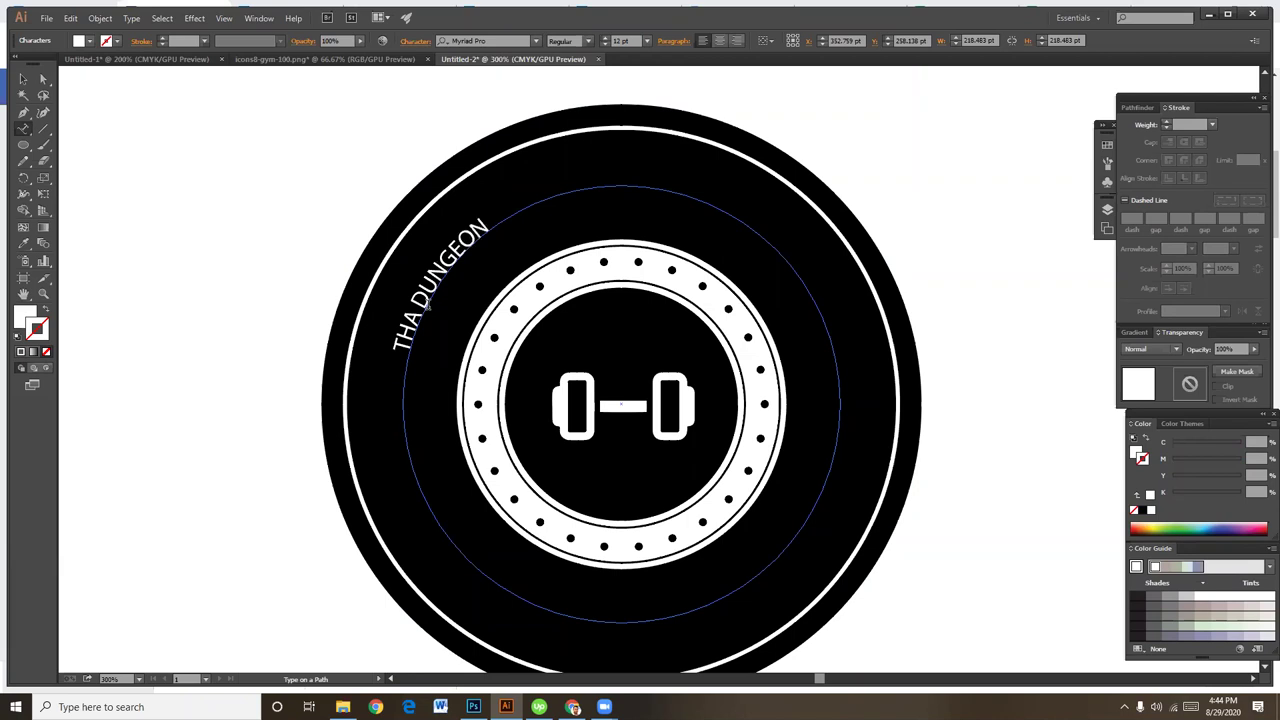
text( GYM)
Select the whole curved line and enlarge it to about 25 pt
triple_click(445, 276)
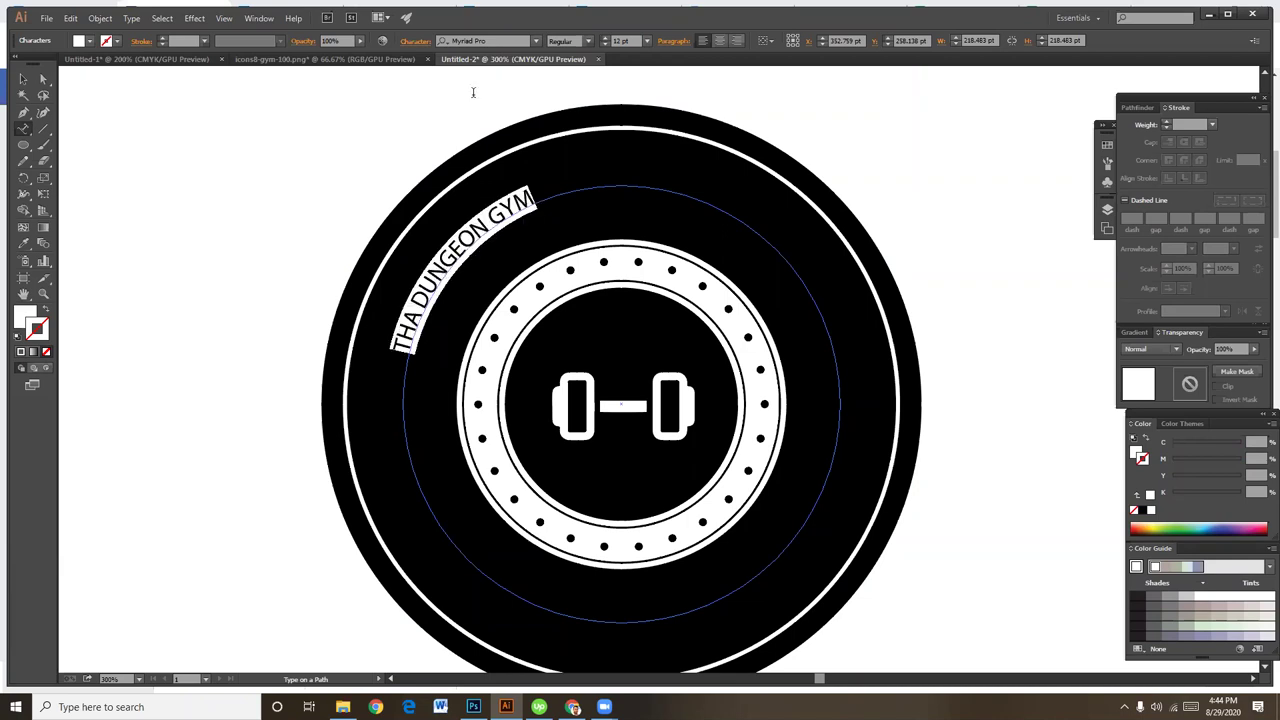
click(604, 37)
click(604, 37)
click(604, 37)
click(604, 37)
click(606, 38)
click(606, 38)
click(606, 38)
click(606, 38)
click(606, 38)
click(606, 38)
click(483, 40)
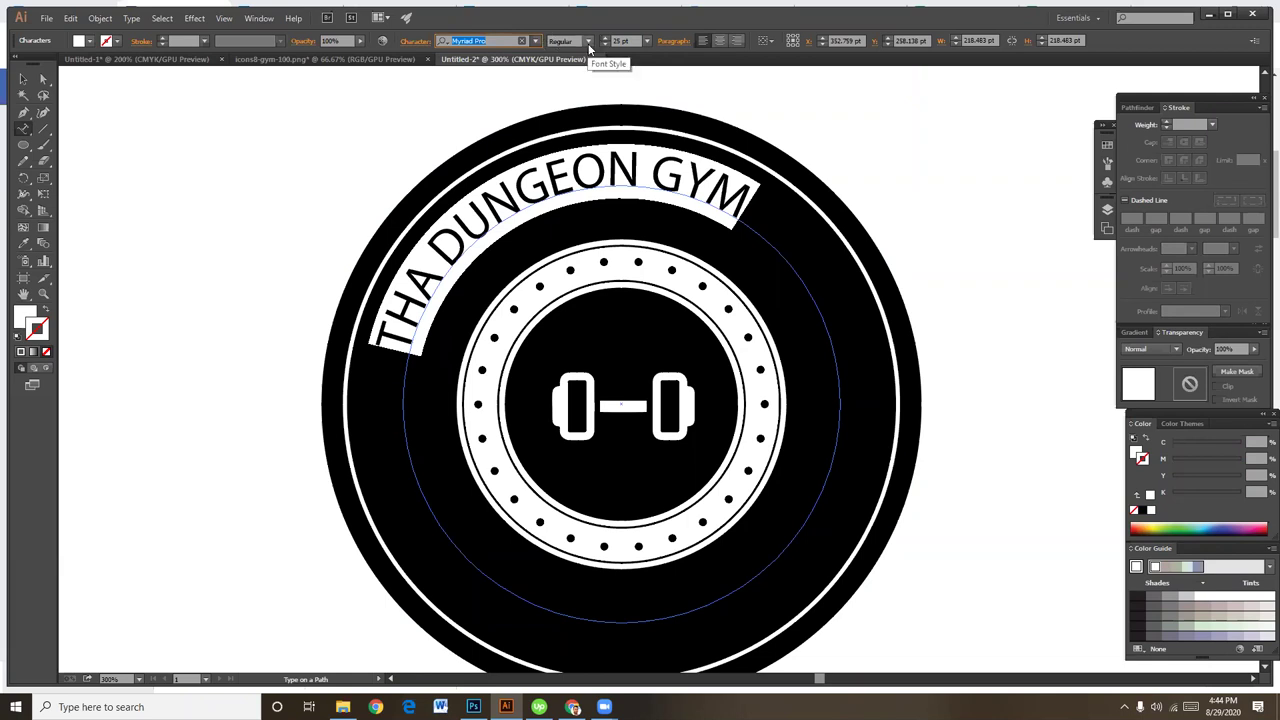
Set the curved text to Myriad Pro Black SemiExtended at 32 pt
click(588, 41)
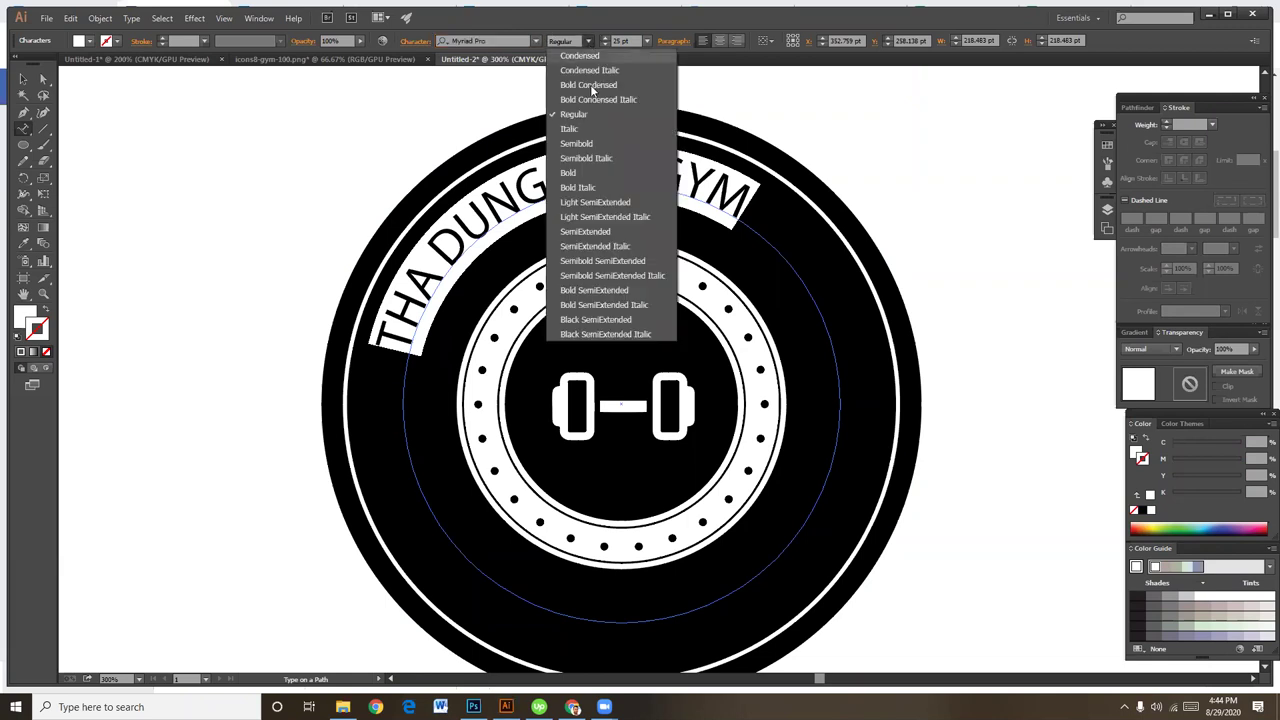
click(612, 318)
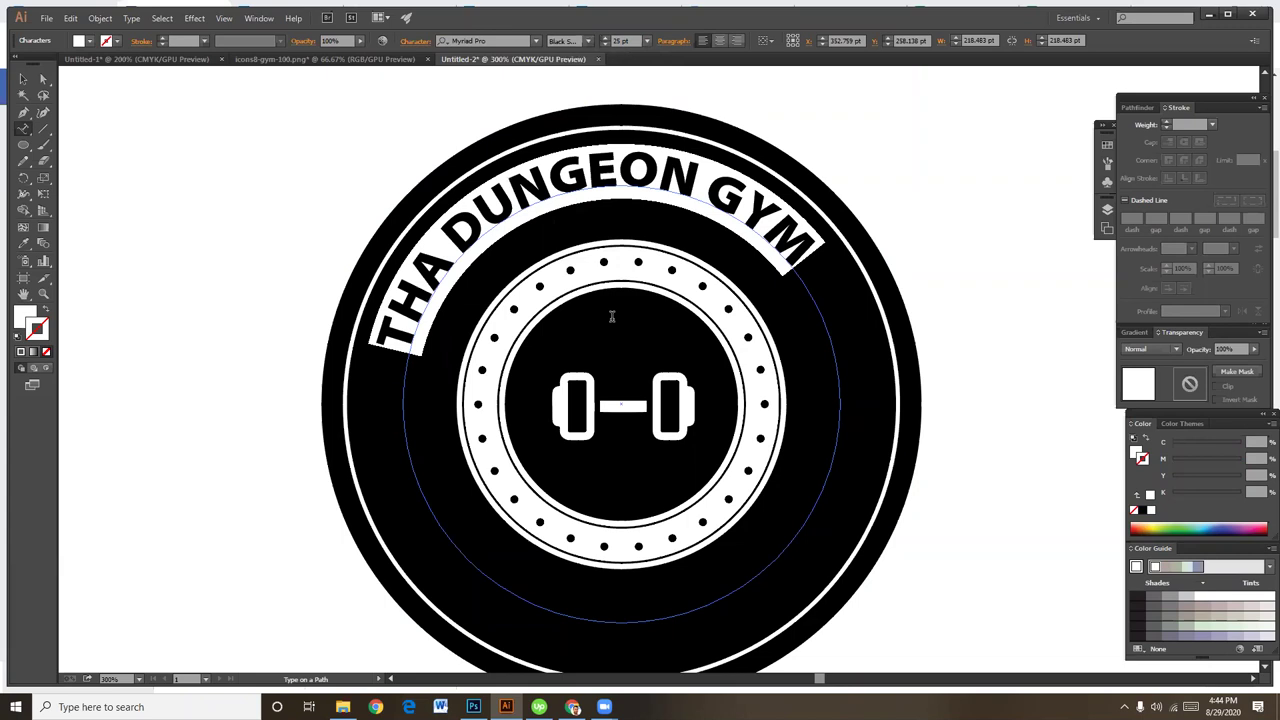
click(604, 37)
click(604, 37)
click(604, 37)
click(604, 37)
click(604, 37)
click(604, 37)
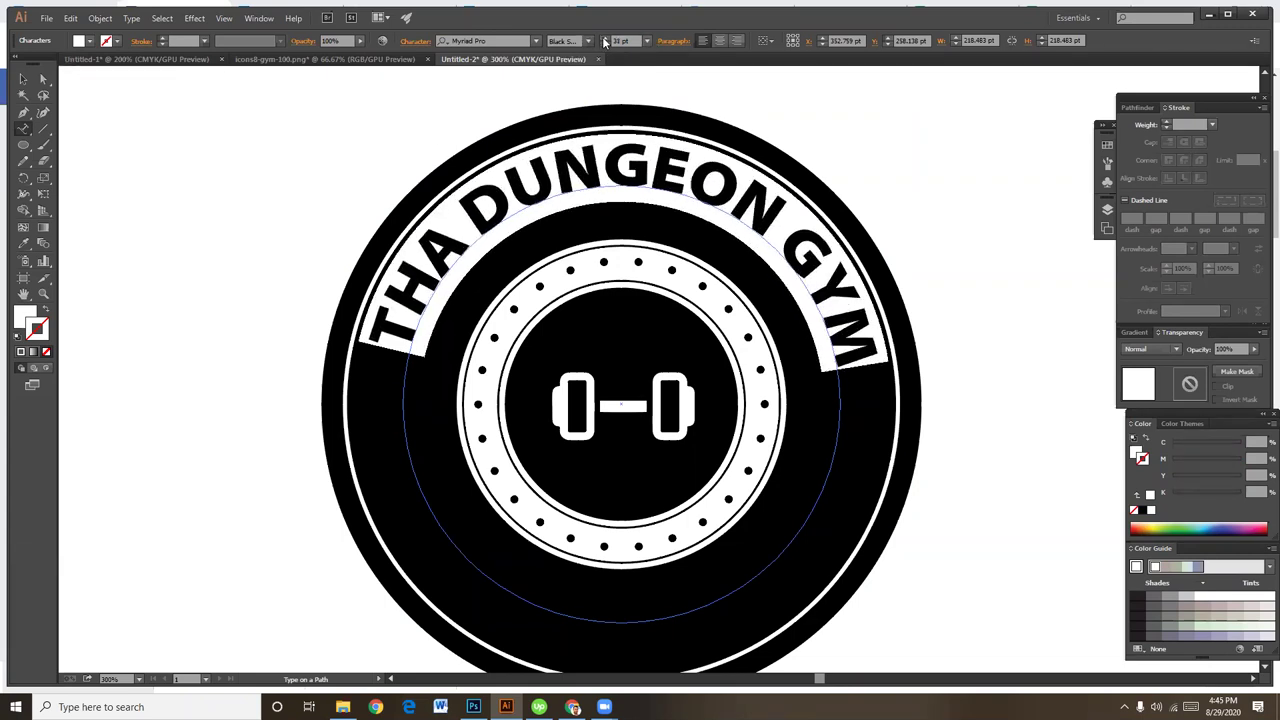
click(604, 37)
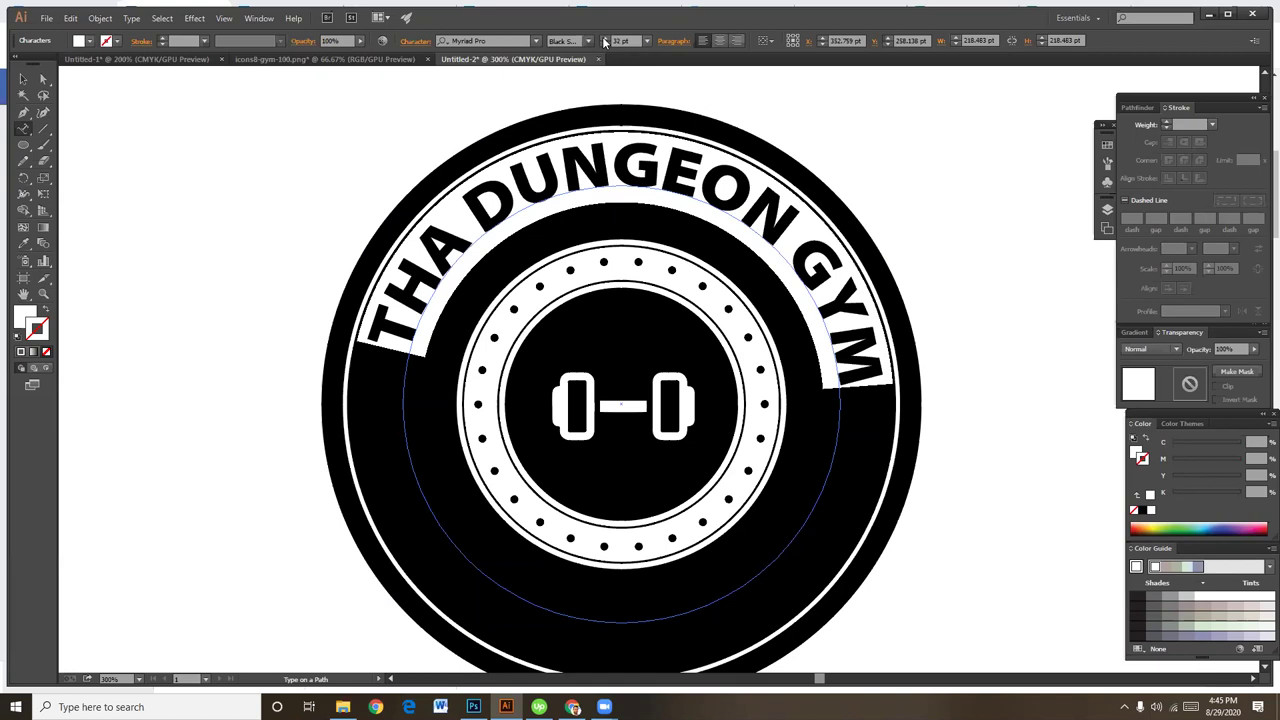
Check the text's look, then select all of the path text and open the Type menu
click(657, 192)
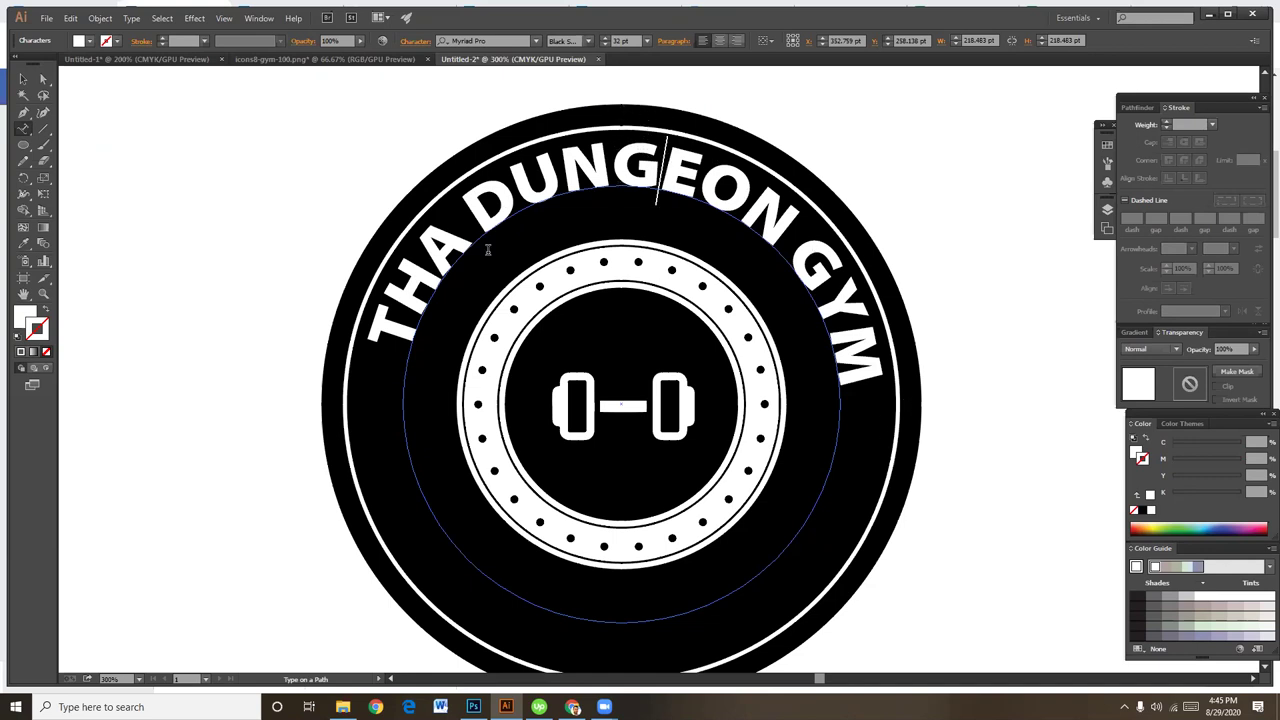
key(ctrl+a)
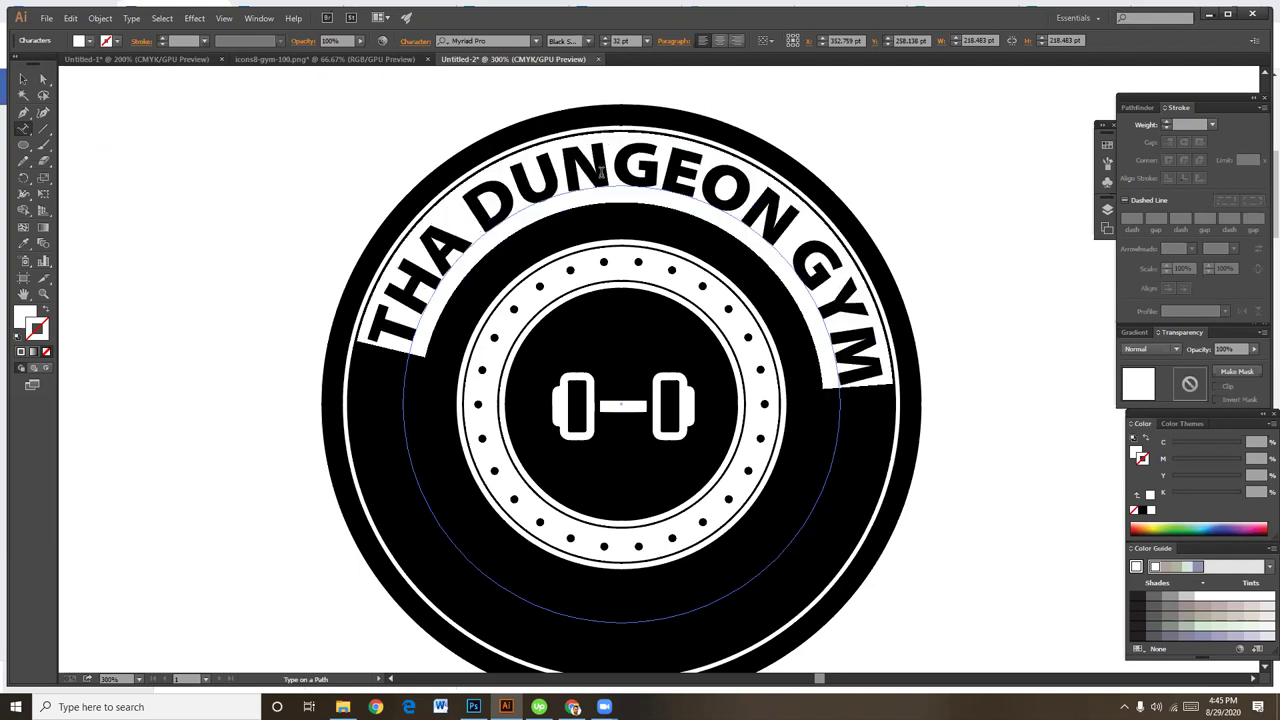
click(870, 230)
click(708, 192)
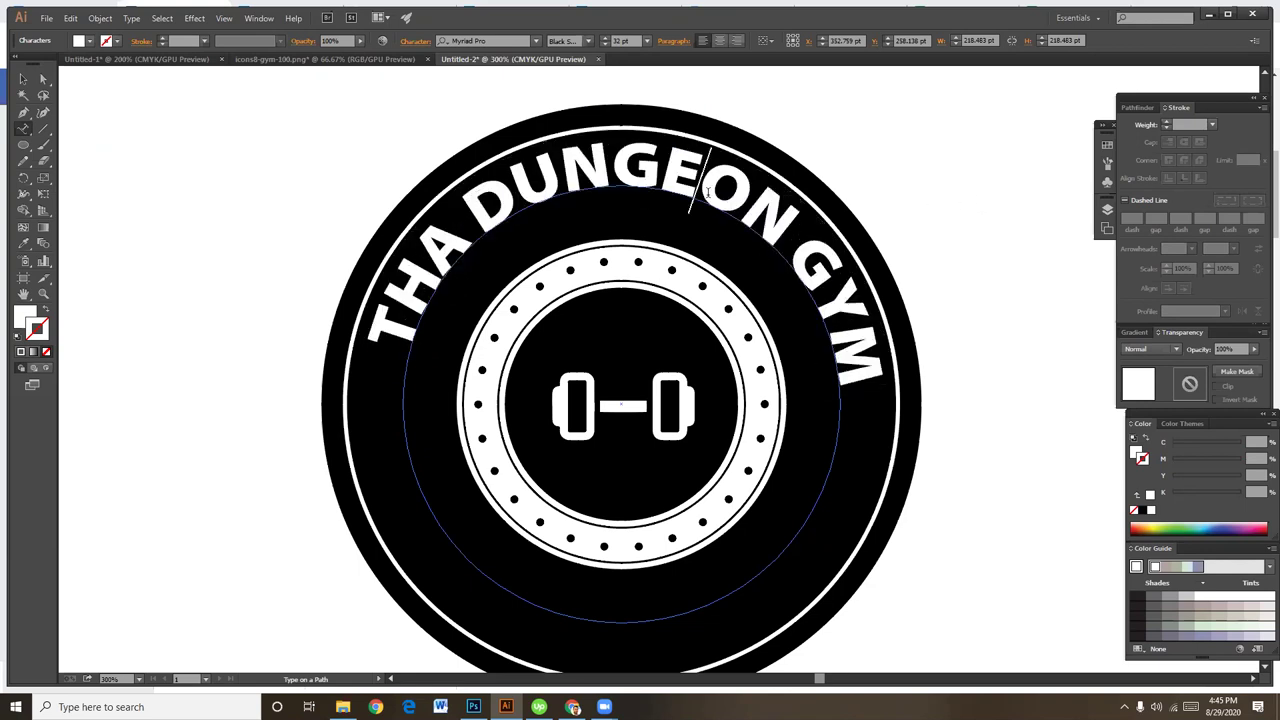
key(ctrl+a)
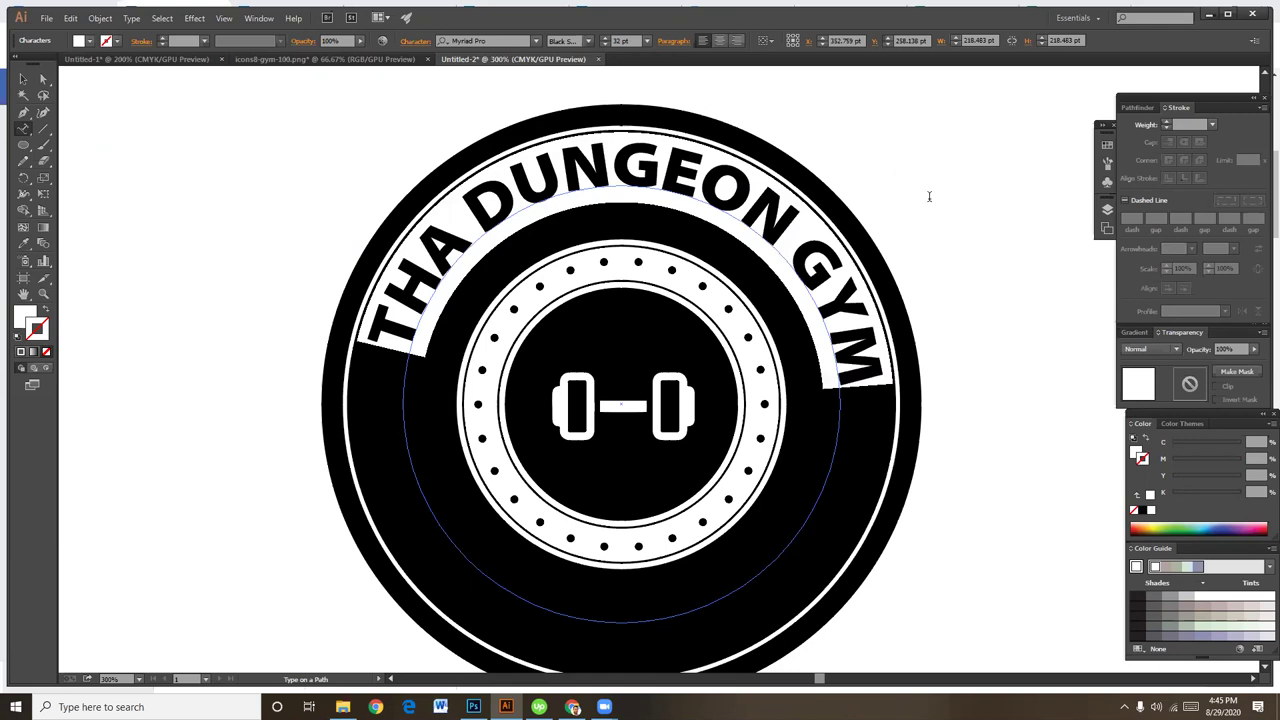
click(651, 200)
key(ctrl+a)
click(132, 19)
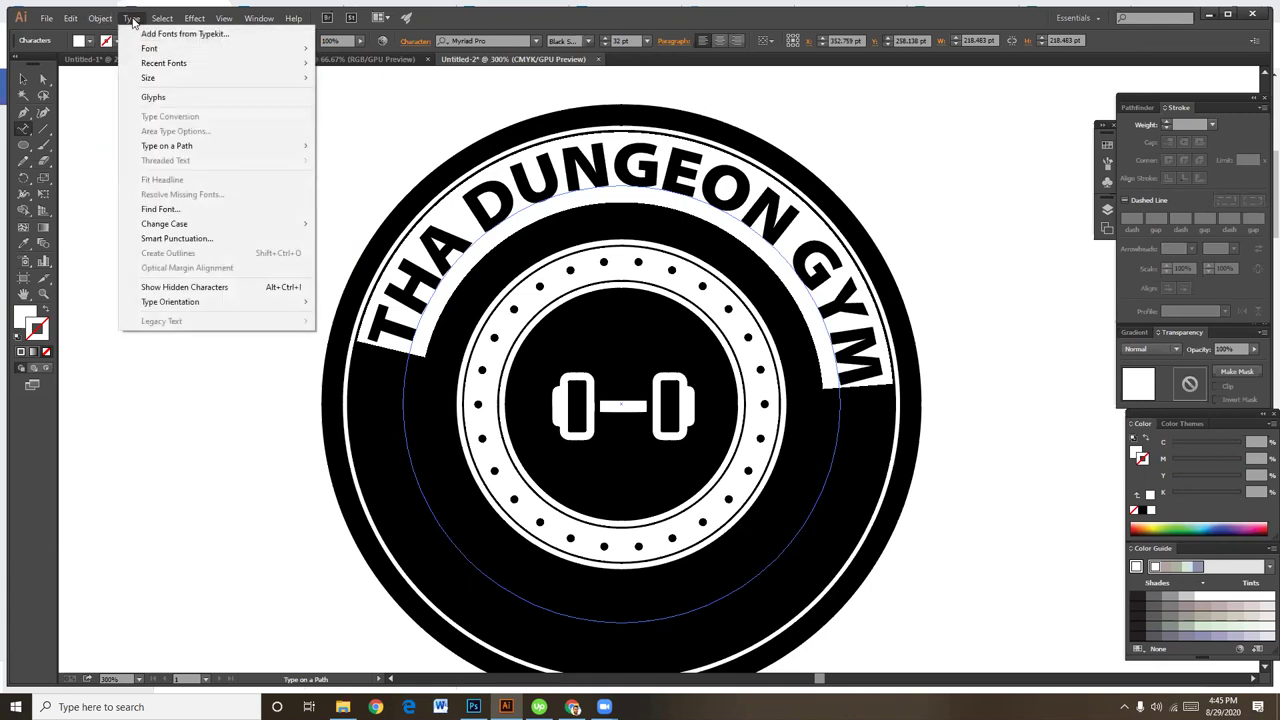
mouse_move(167, 146)
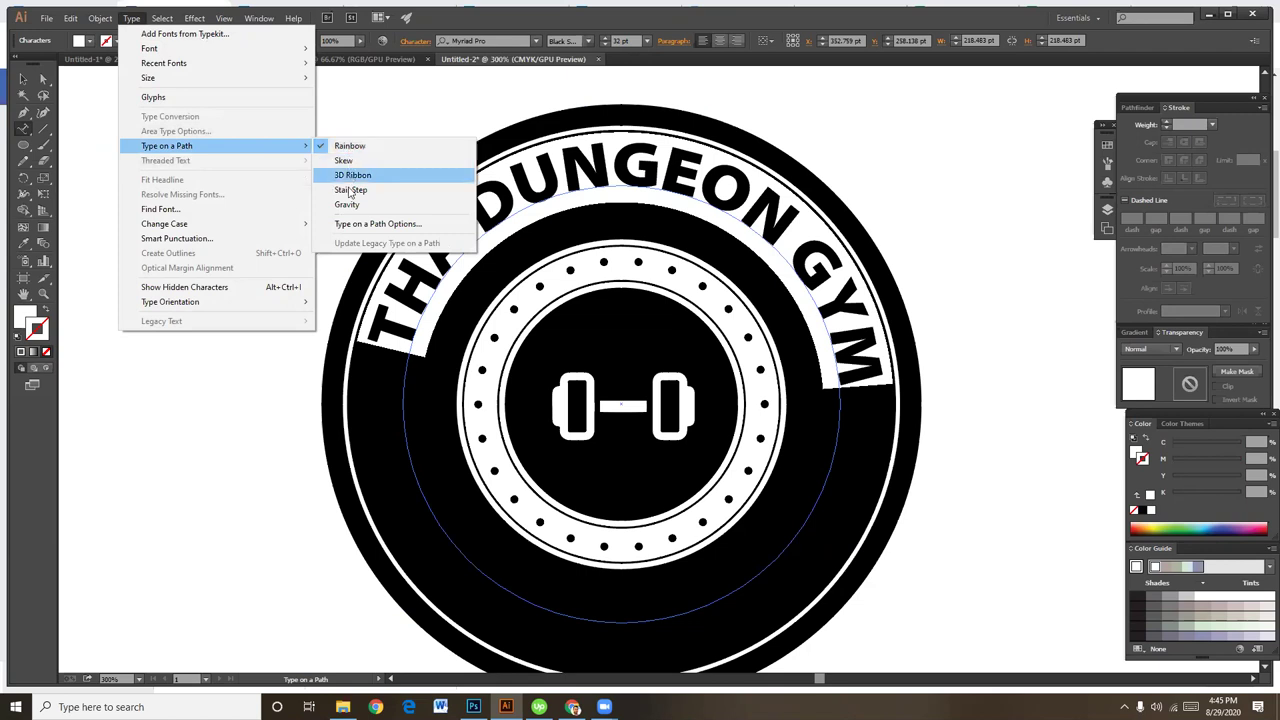
Set Type on a Path Options Align to Path to Center, preview it, and apply
click(405, 224)
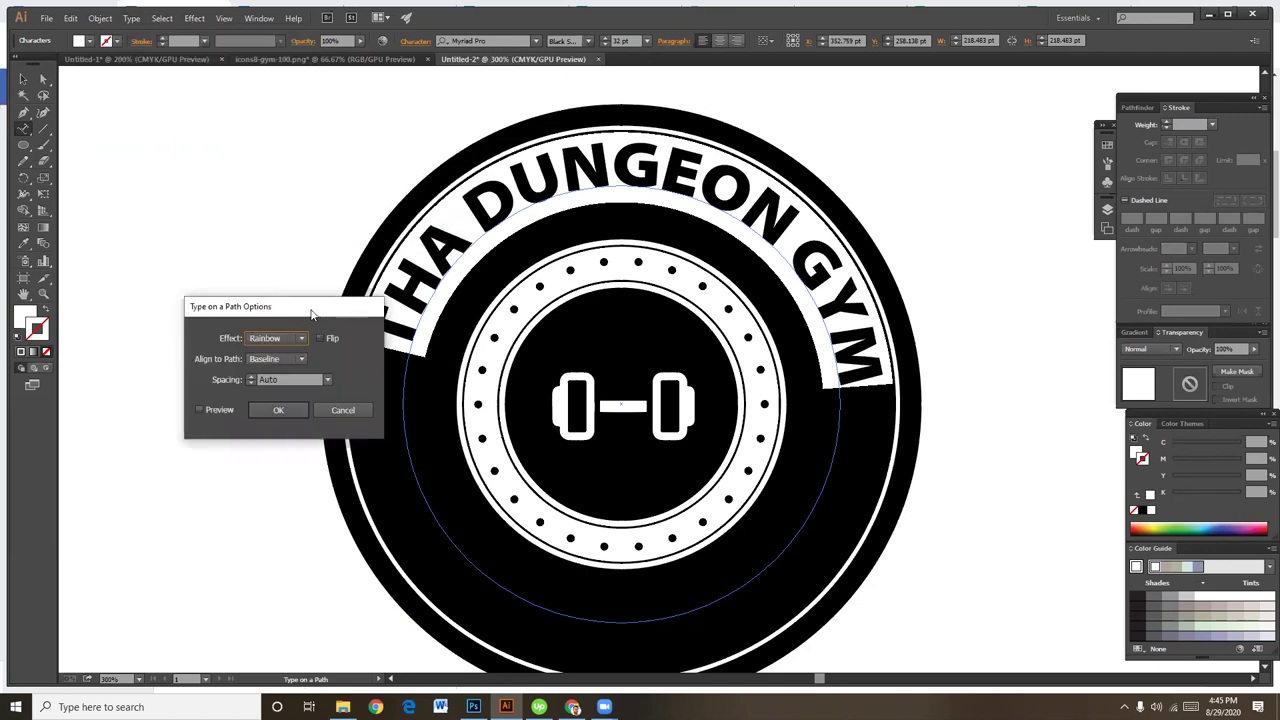
drag(311, 314, 296, 206)
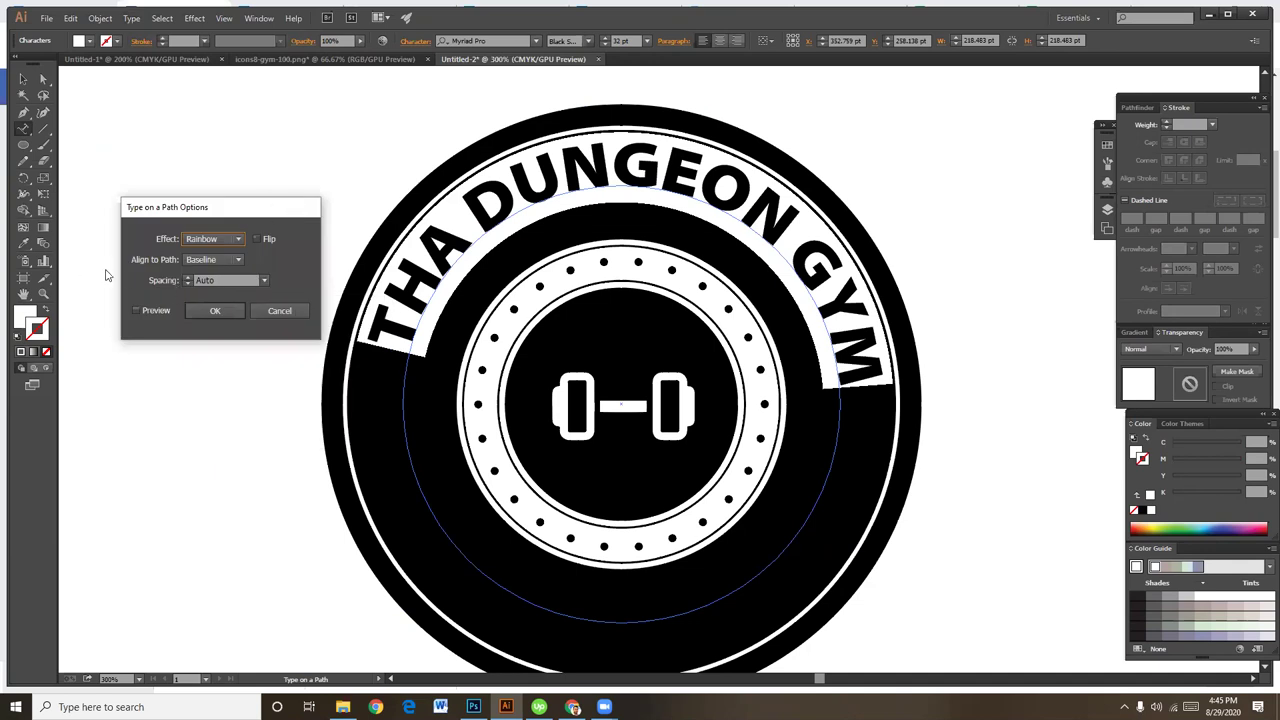
click(194, 260)
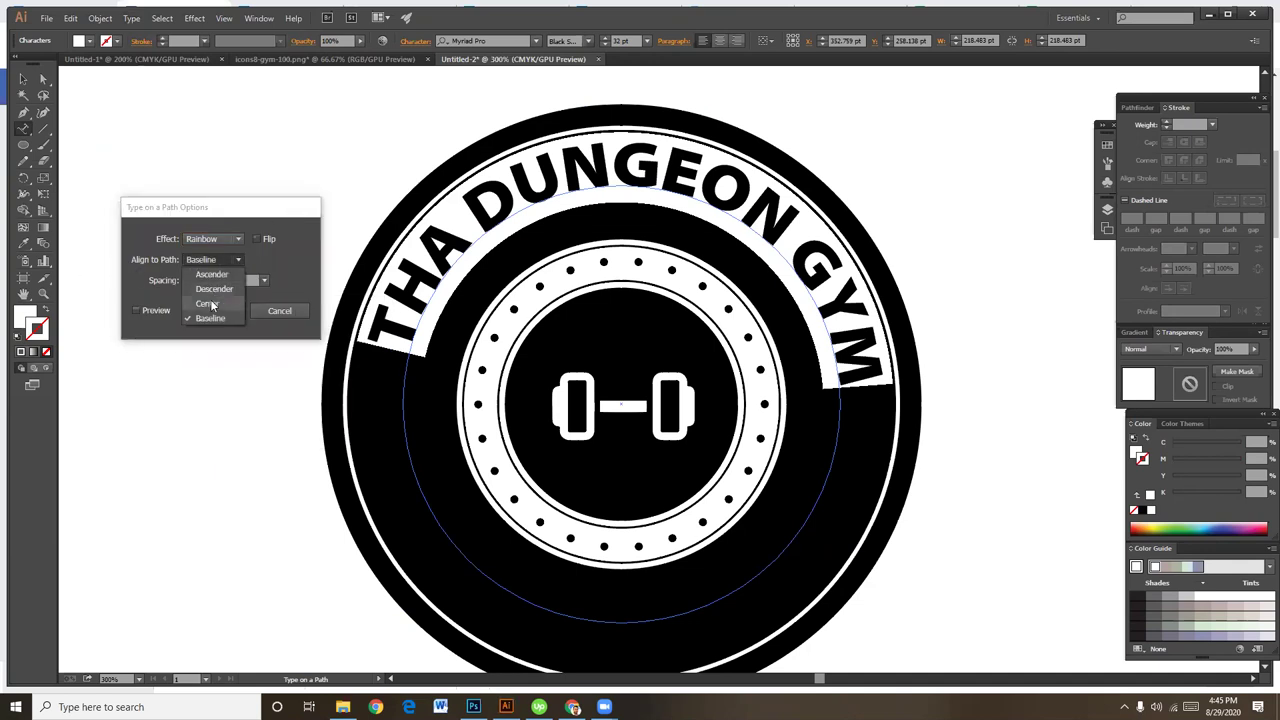
click(210, 303)
click(150, 312)
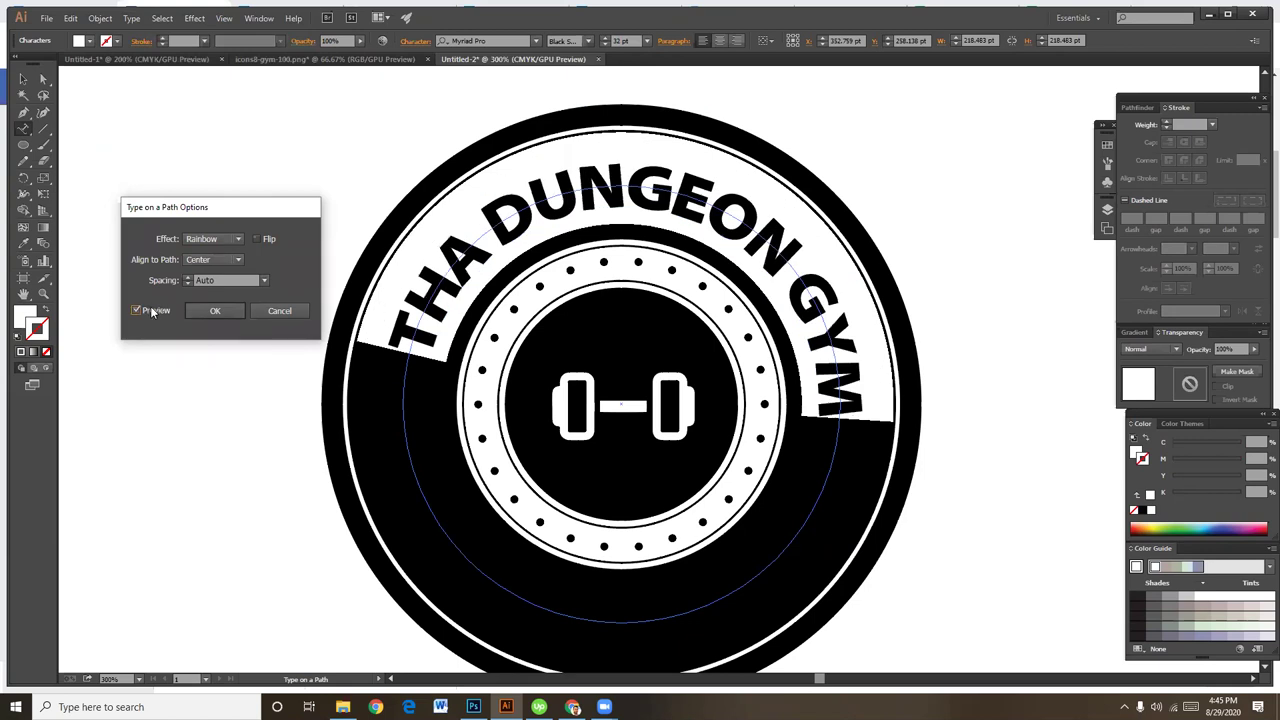
click(215, 310)
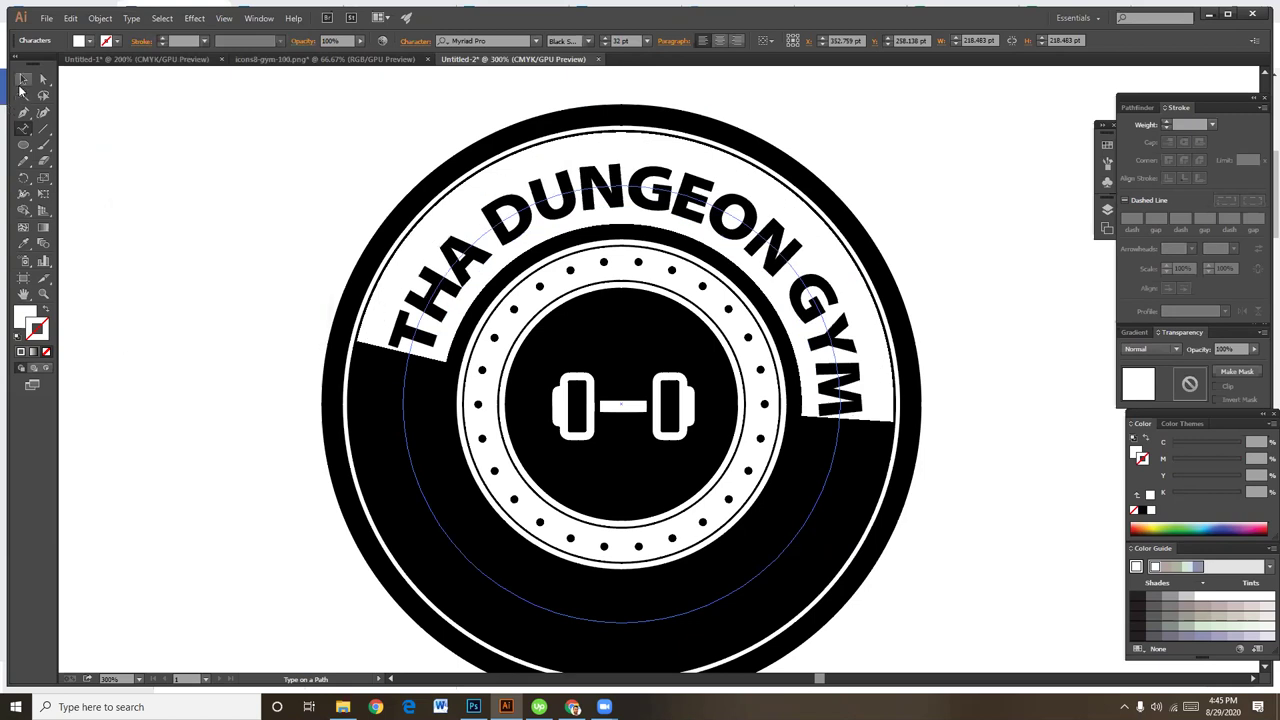
click(20, 88)
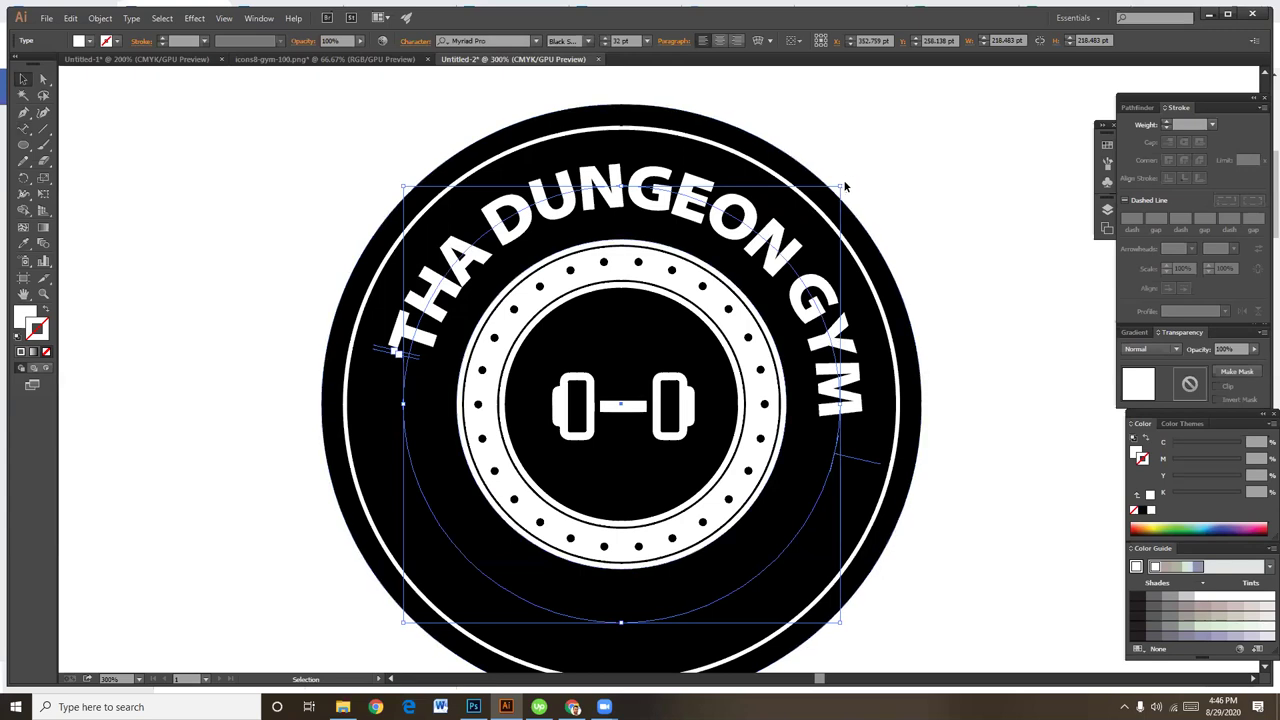
Roughly rotate the arched text and add a horizontal ruler guide through the badge's middle
drag(845, 183, 803, 151)
click(931, 234)
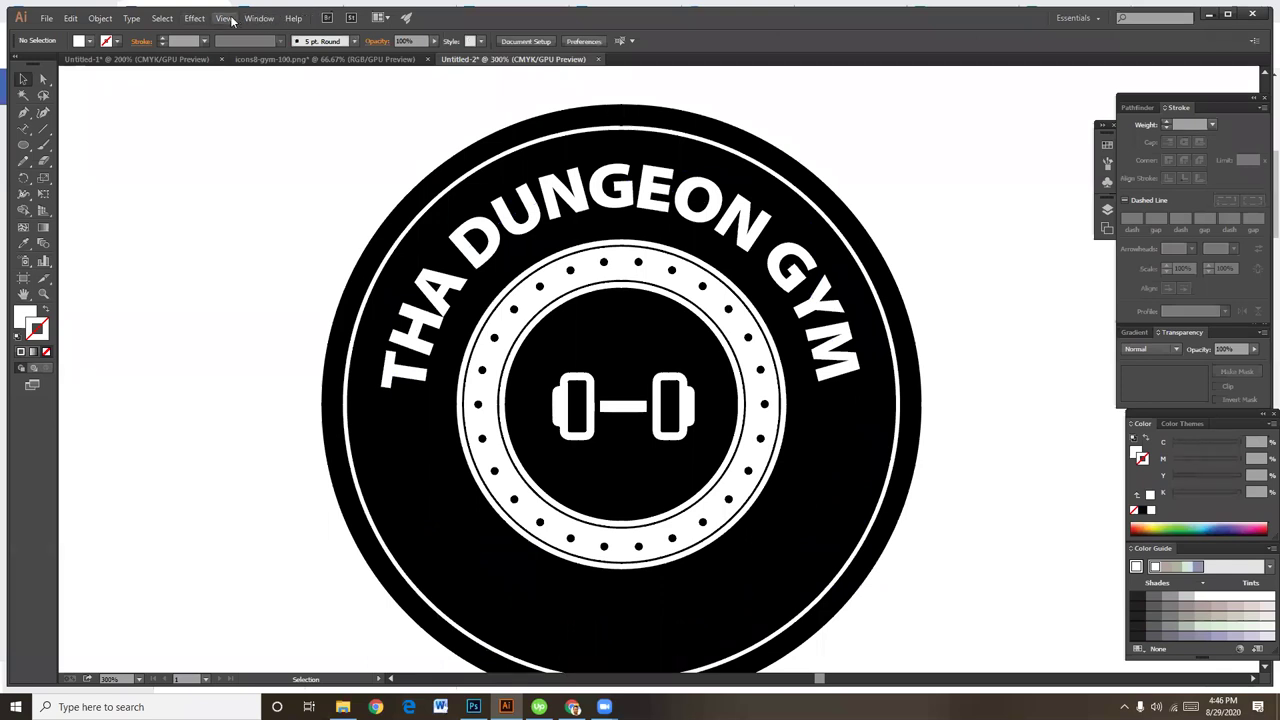
key(ctrl+r)
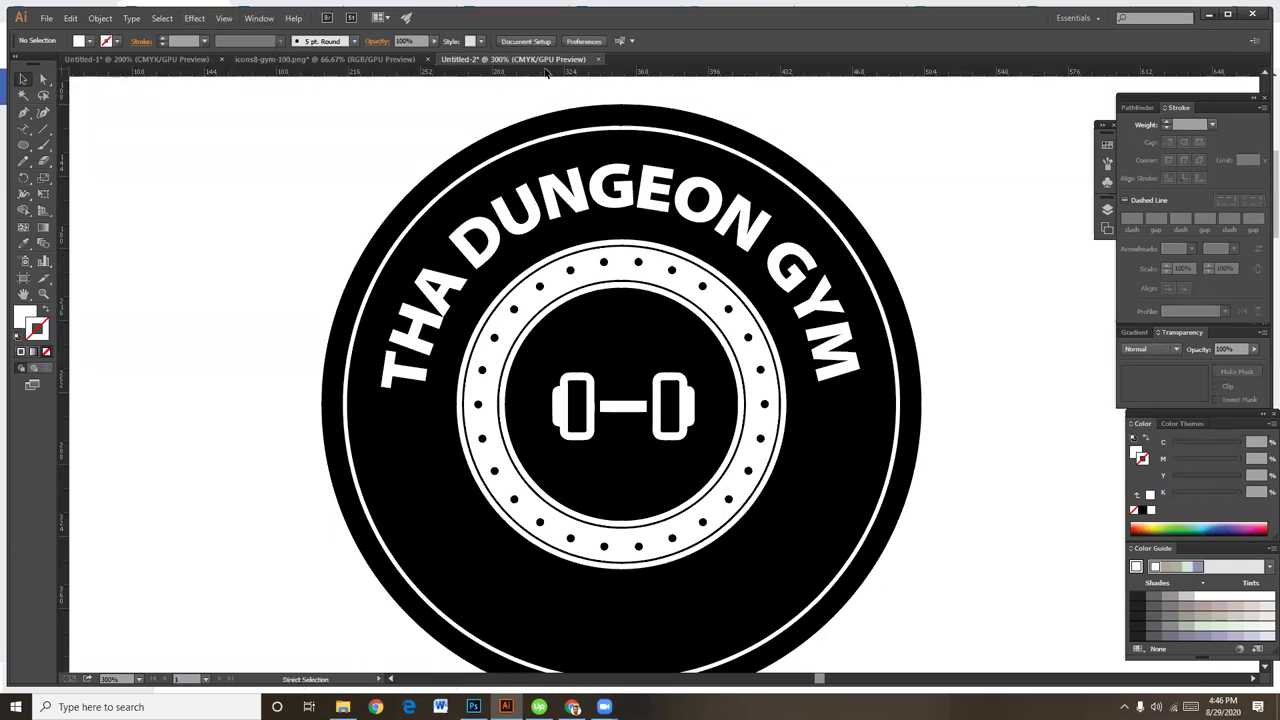
drag(545, 72, 607, 390)
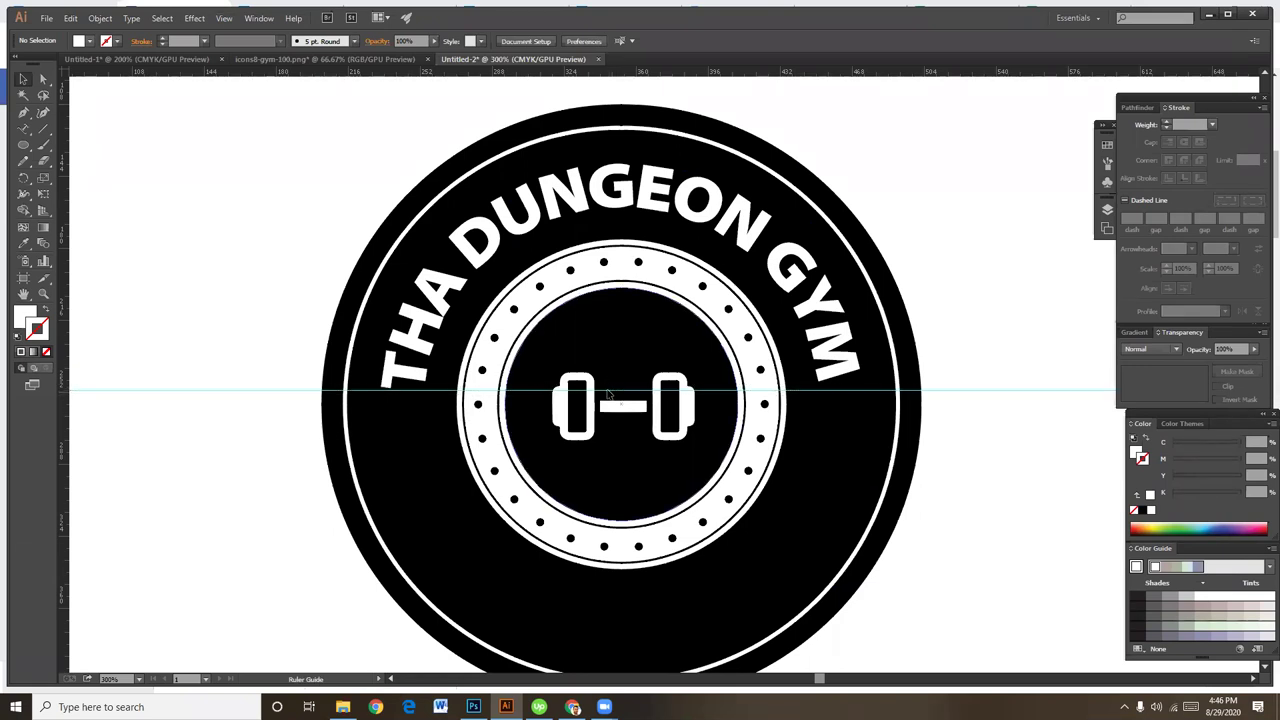
Rotate the arched THA DUNGEON GYM text so both ends sit level on the guide
click(758, 249)
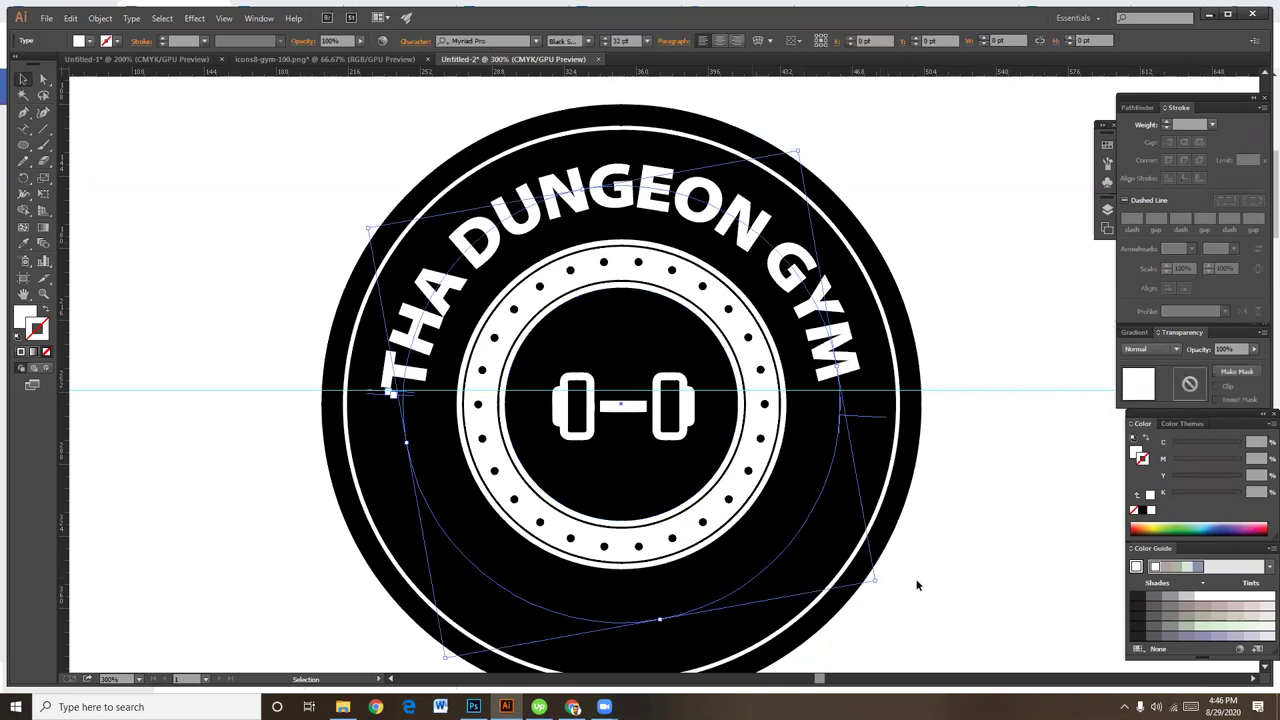
drag(880, 580, 881, 588)
click(1004, 340)
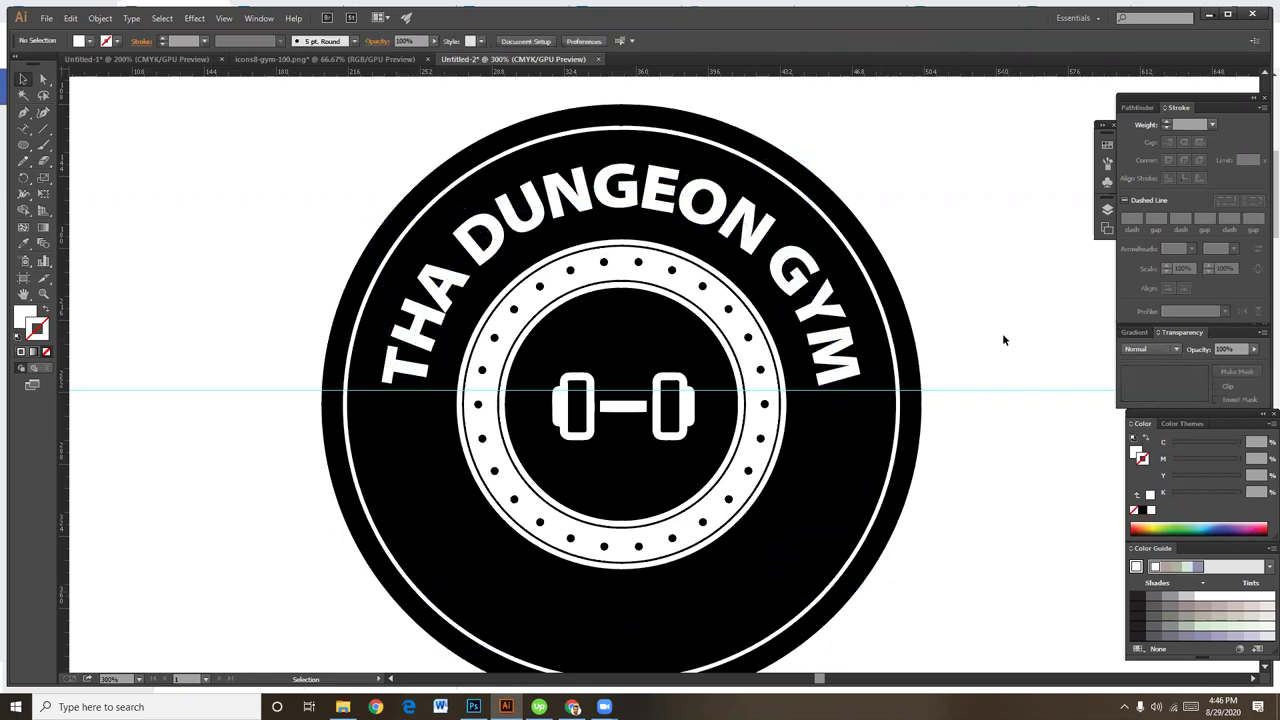
key(ctrl+minus)
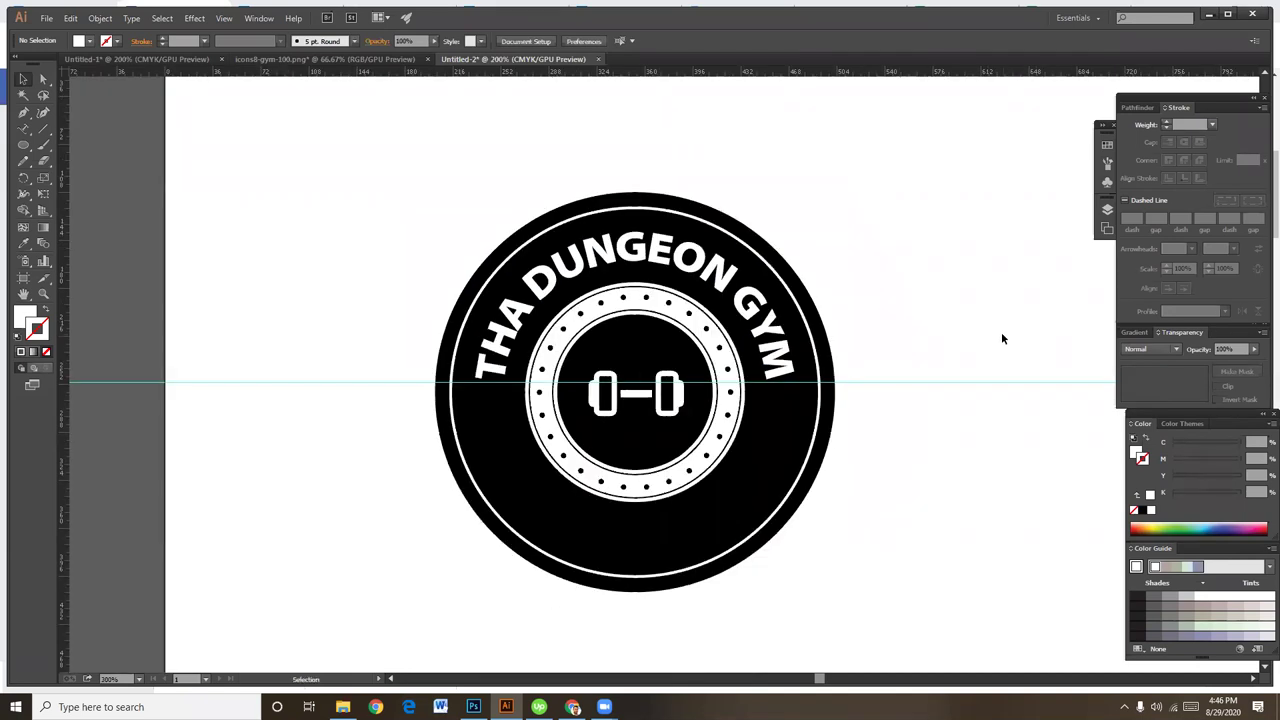
key(ctrl+plus)
scroll(966, 283, down, 2)
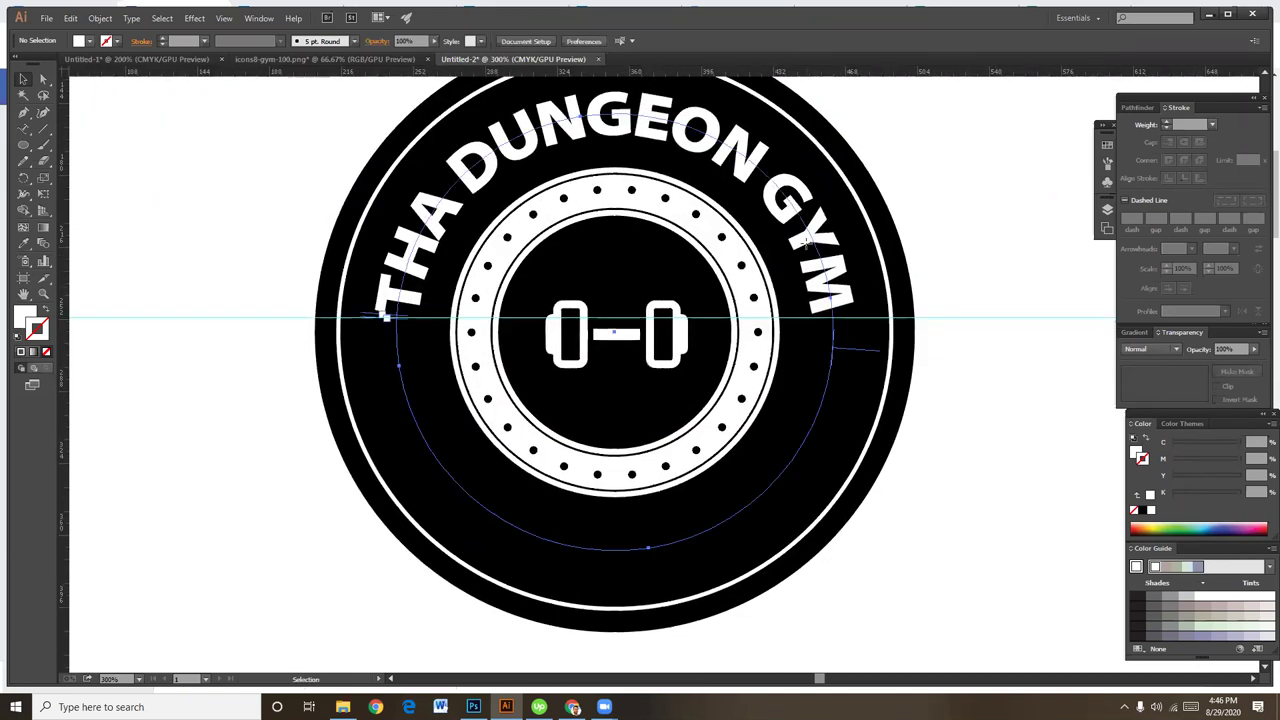
Paste a copy of the arched text in front and reselect it for letter editing
click(806, 240)
key(ctrl+minus)
key(ctrl+plus)
key(a)
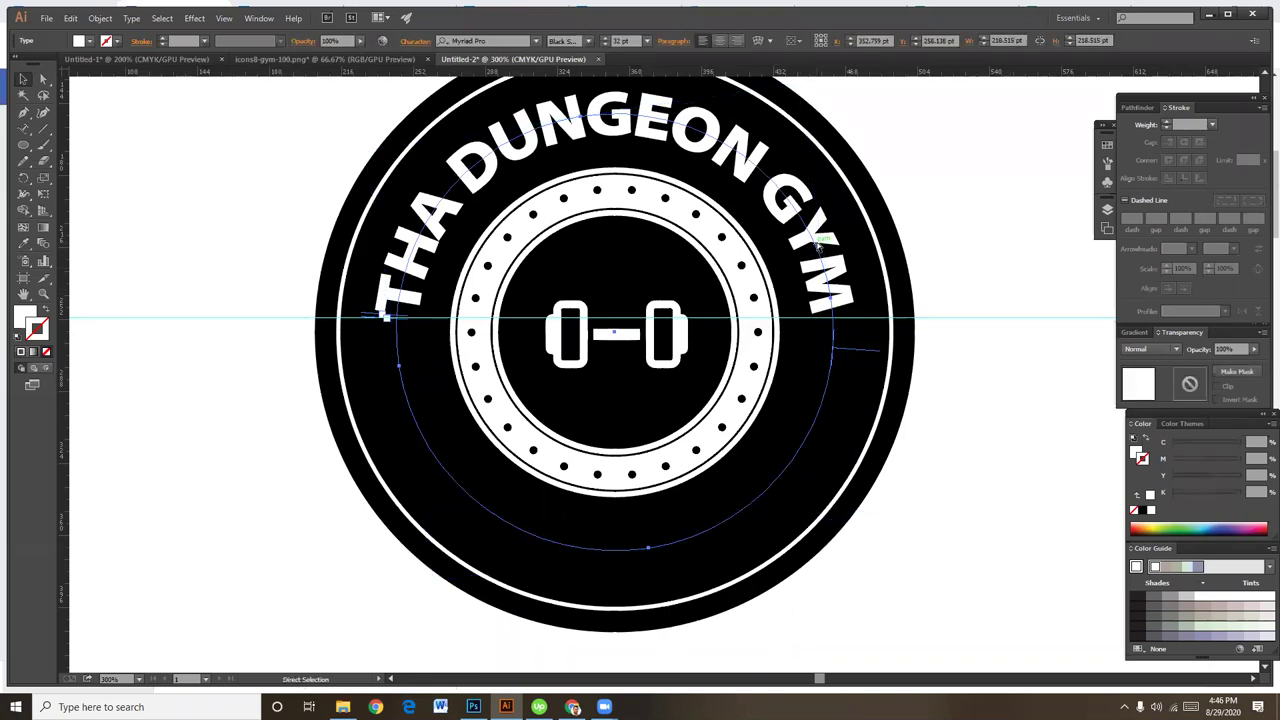
key(ctrl+minus)
click(990, 273)
key(ctrl+plus)
click(818, 245)
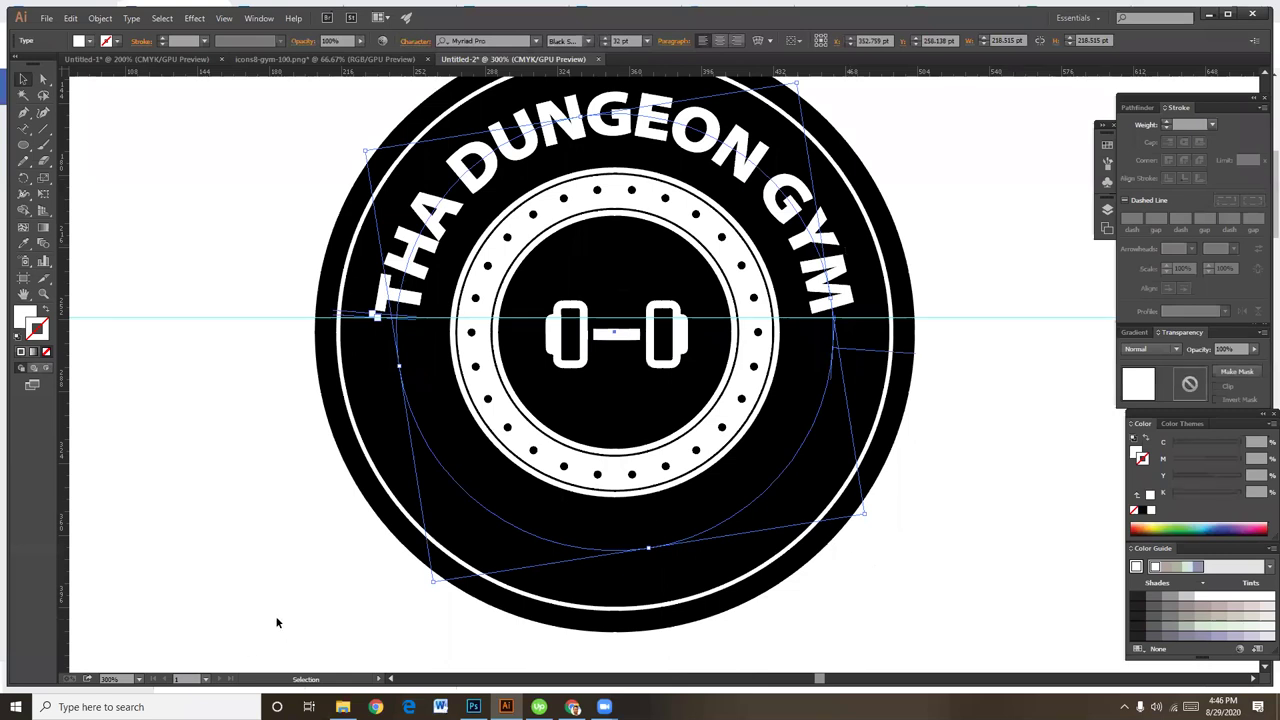
key(t)
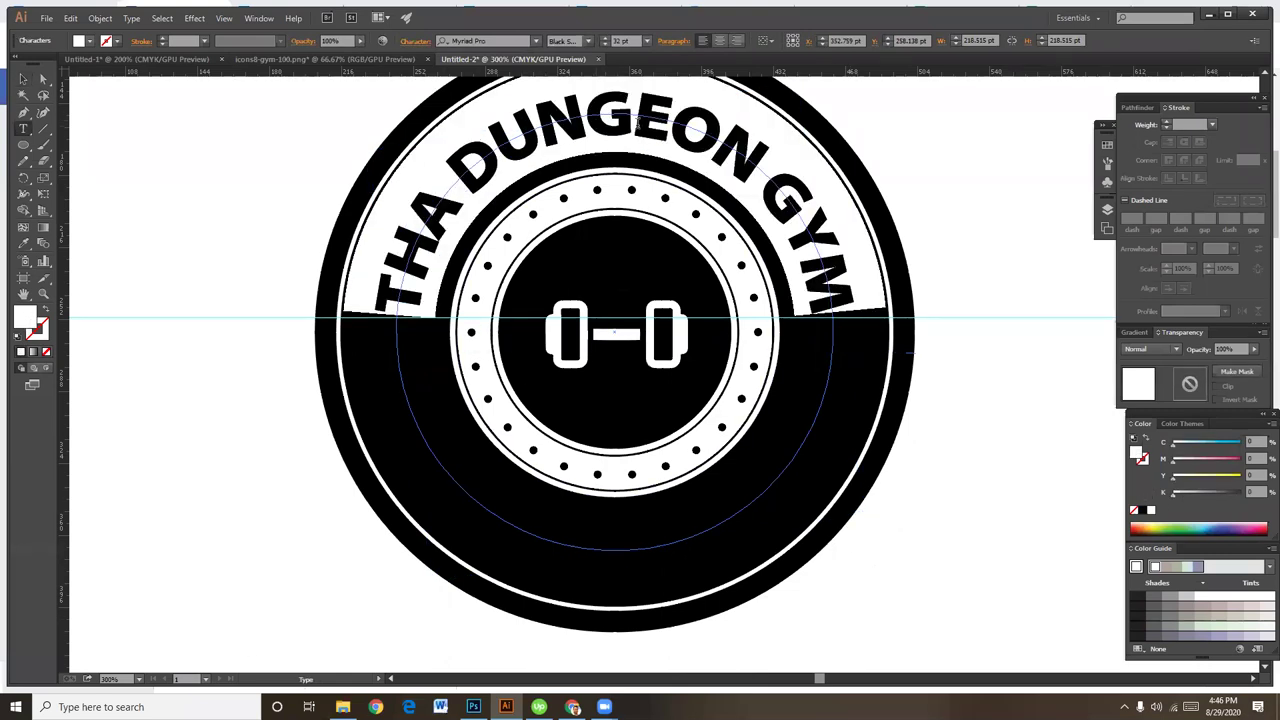
Replace the copied arc's words with TRAINING FACILITY and select the reworded text object
click(412, 250)
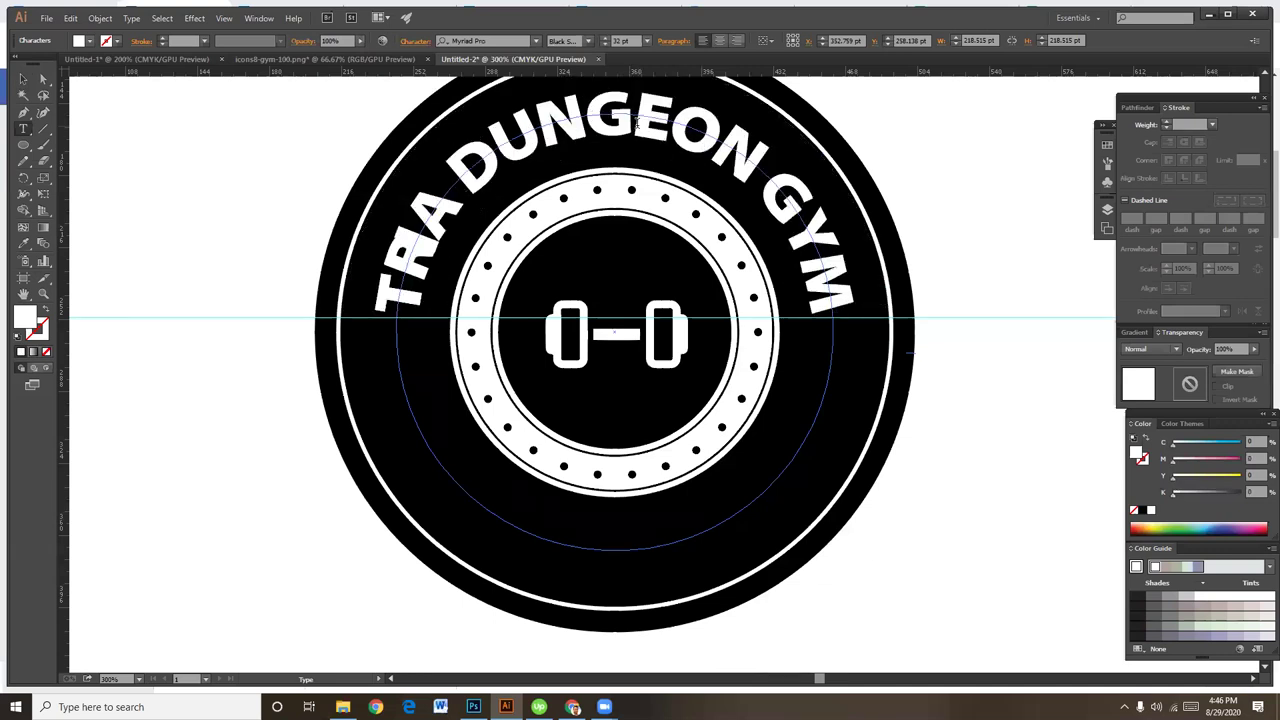
key(Delete)
text(IN)
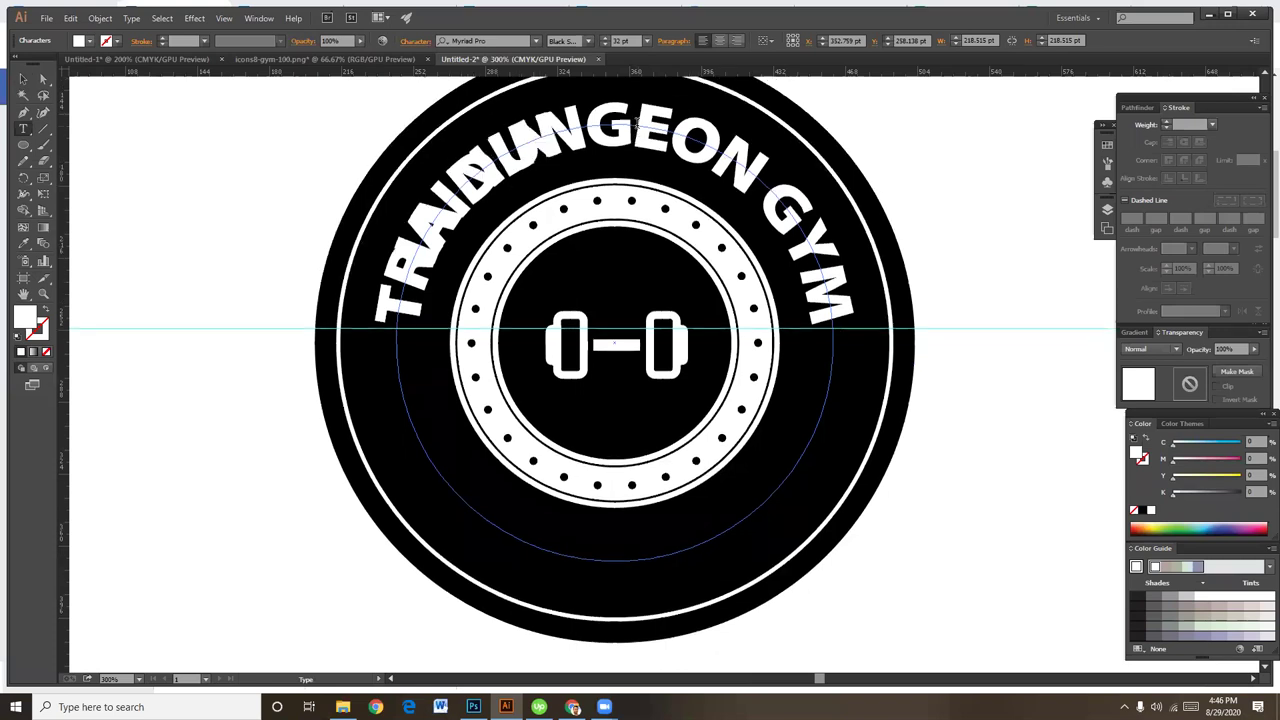
text(G)
text(ING G)
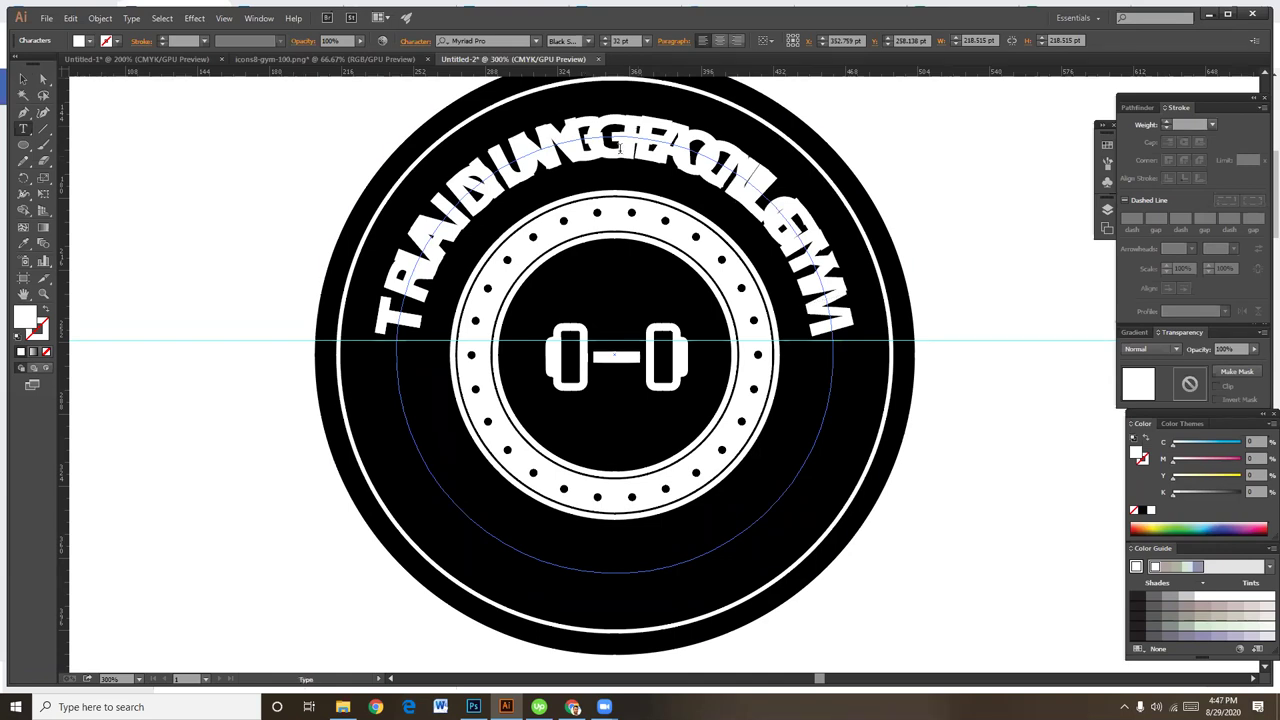
key(ctrl+a)
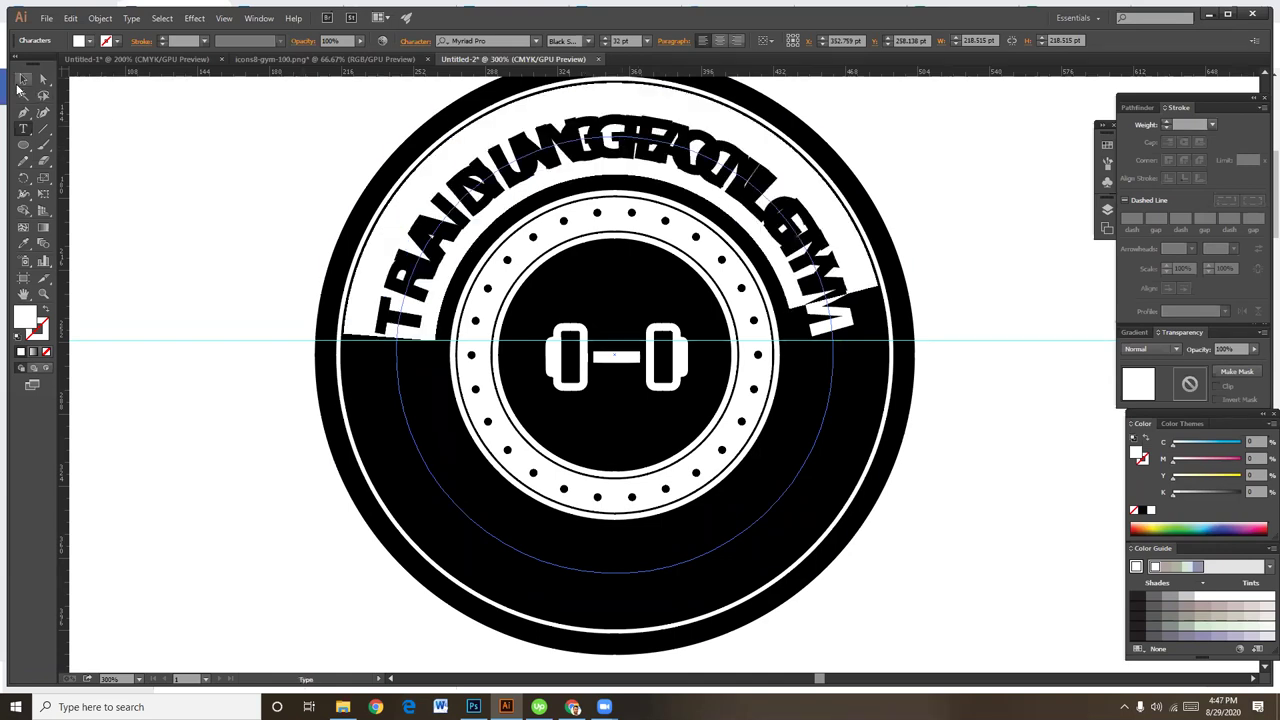
click(28, 79)
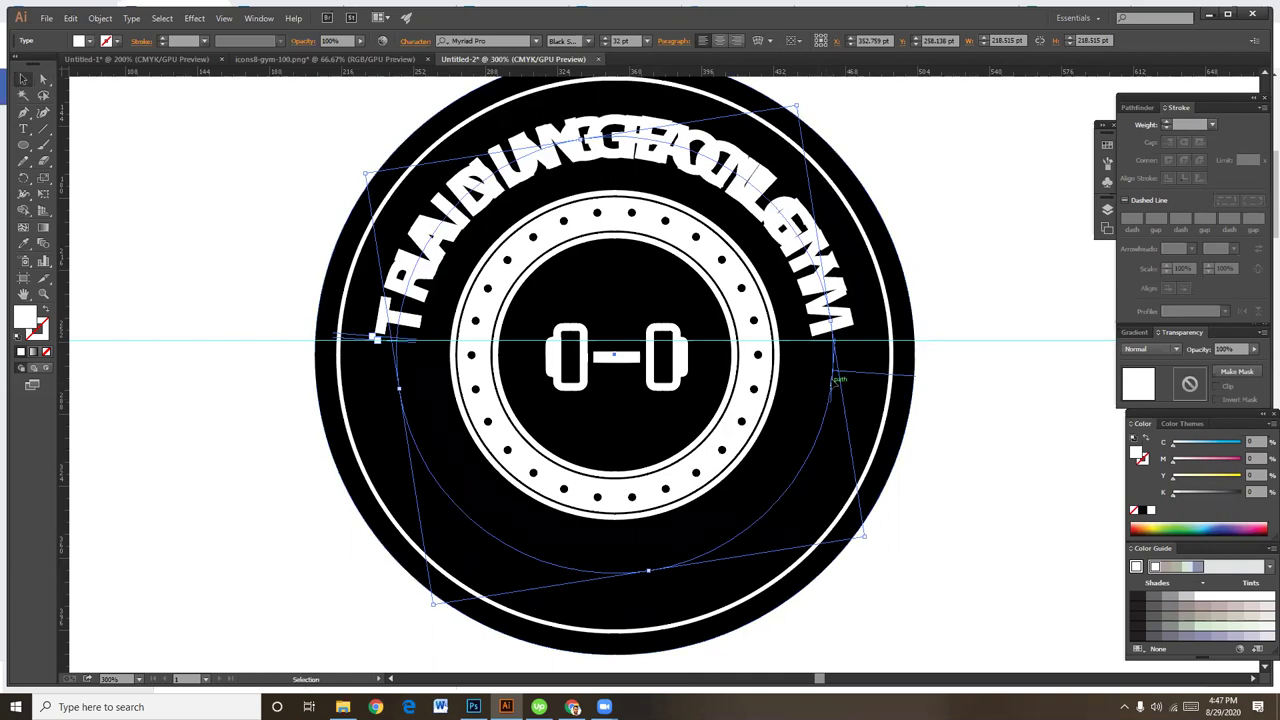
drag(838, 376, 836, 370)
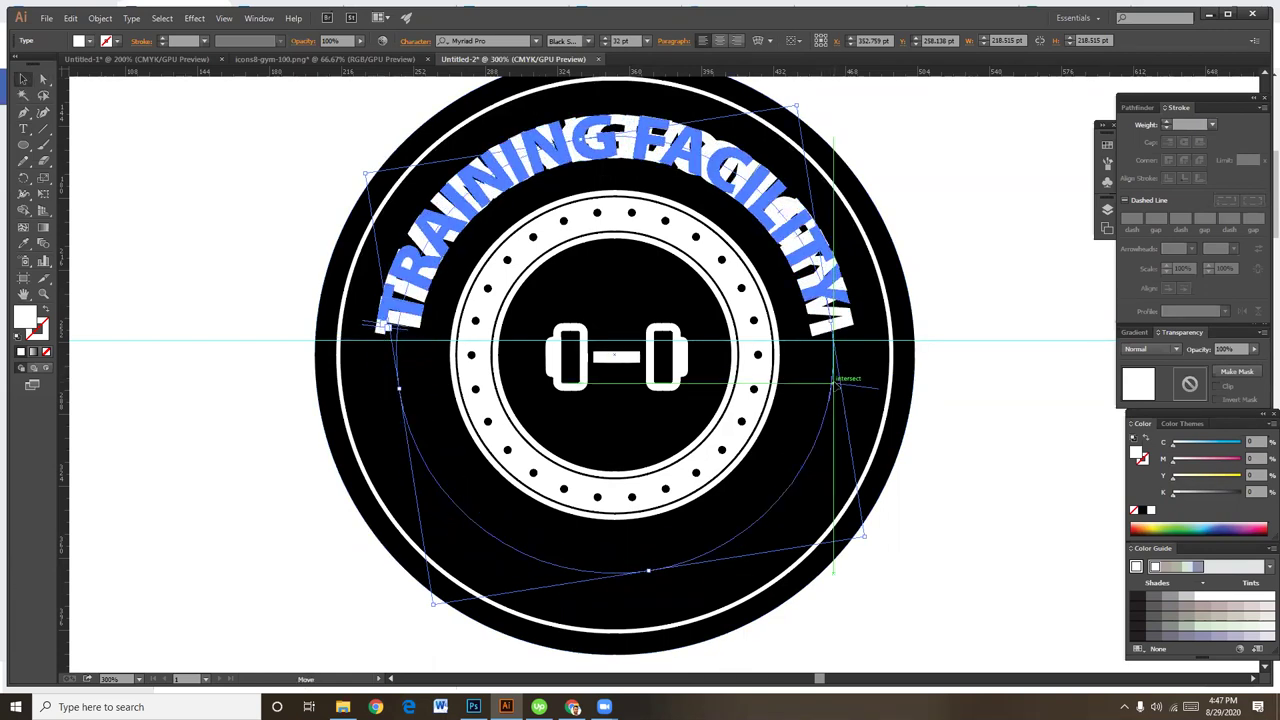
Drag the path bracket to flip TRAINING FACILITY onto the lower arc, centred beneath the dumbbell
drag(836, 370, 843, 374)
drag(842, 358, 842, 392)
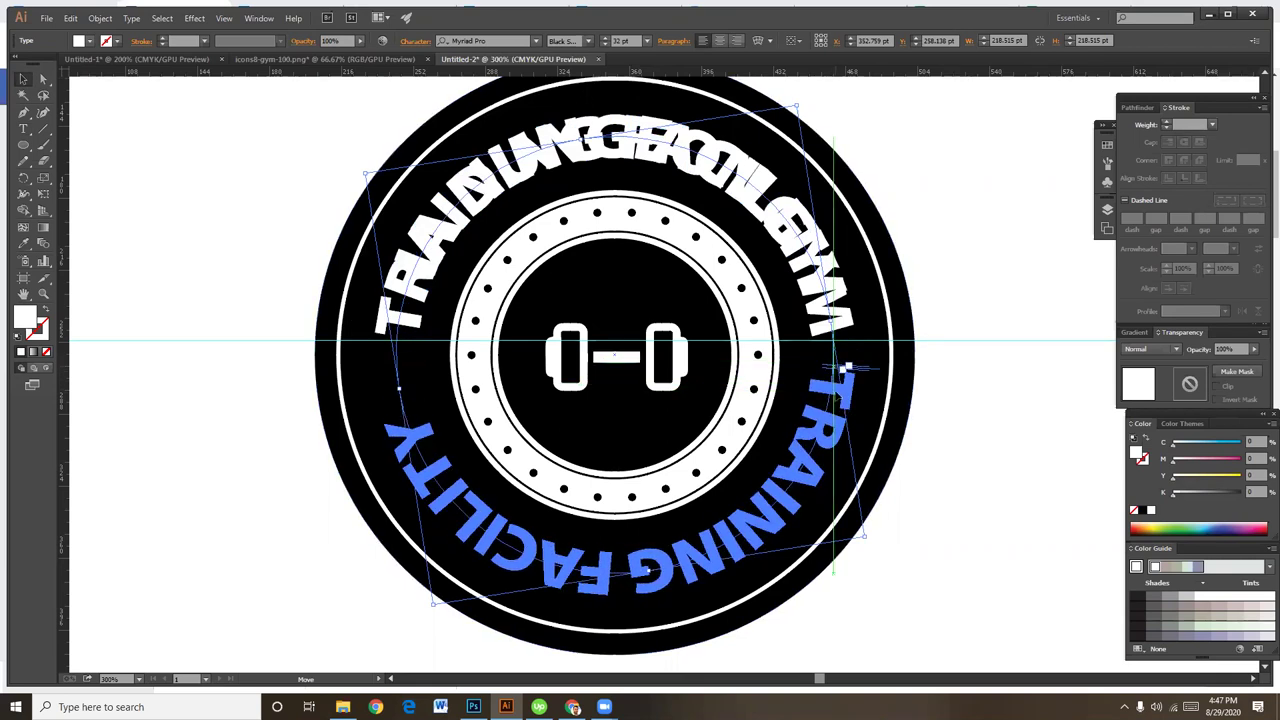
mouse_move(842, 392)
mouse_down()
mouse_move(828, 377)
mouse_move(826, 313)
mouse_up()
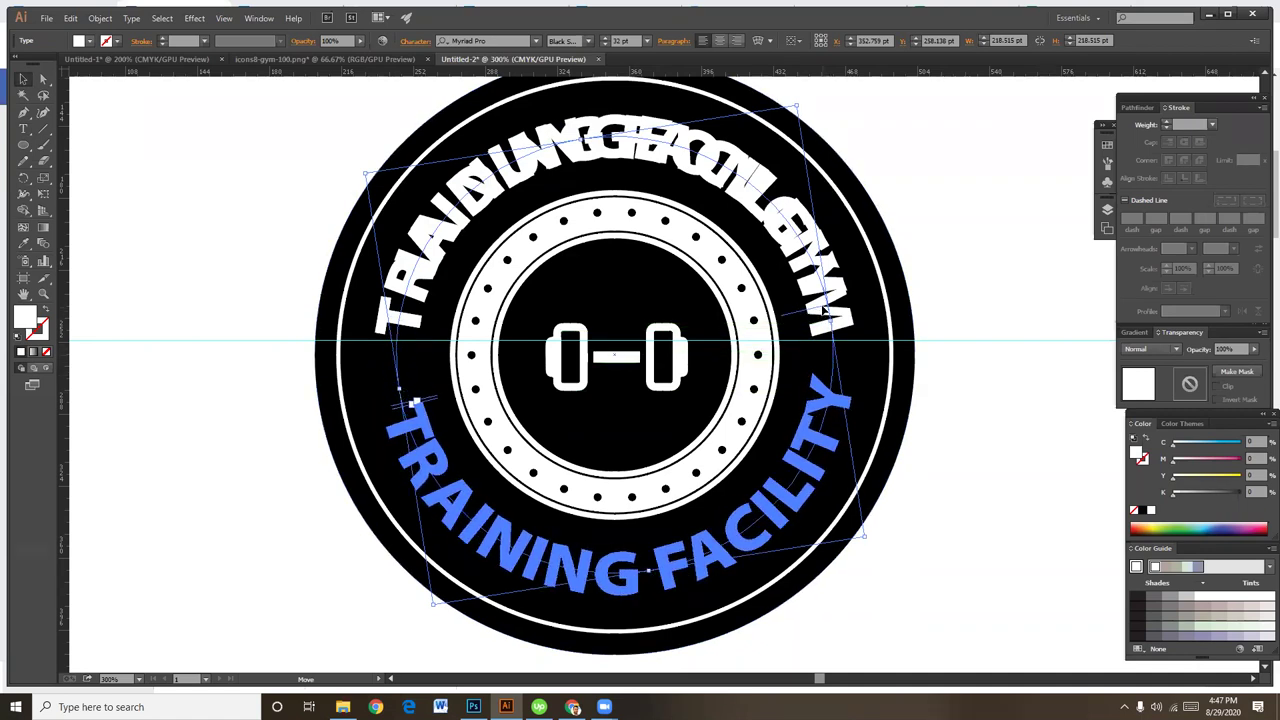
drag(826, 312, 826, 312)
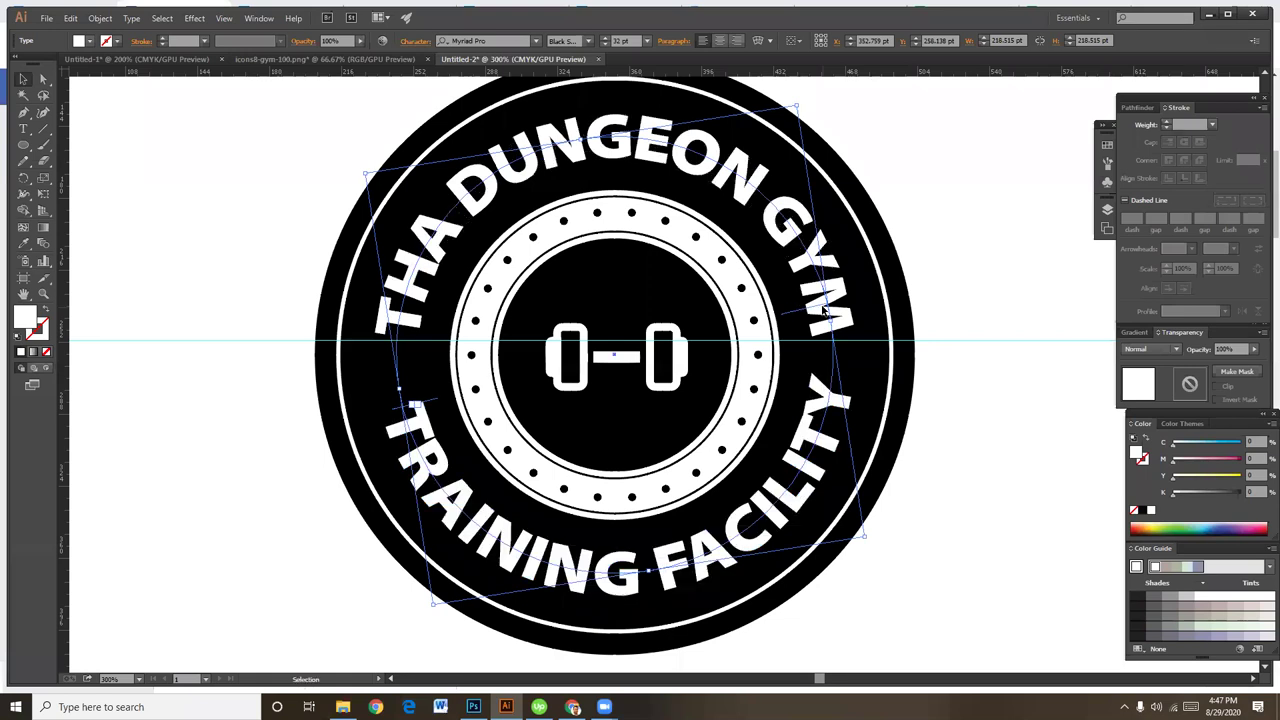
Shrink the TRAINING FACILITY text to 20 pt and set it in Myriad Pro Bold
triple_click(735, 543)
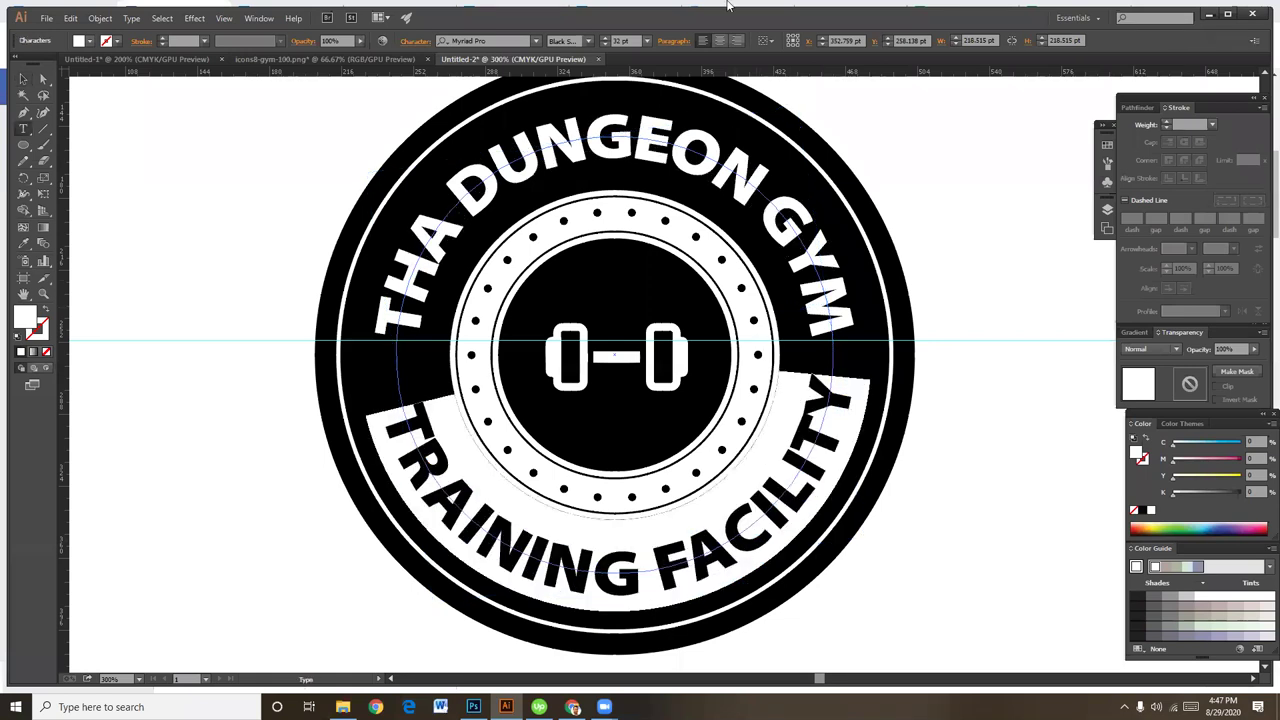
key(Escape)
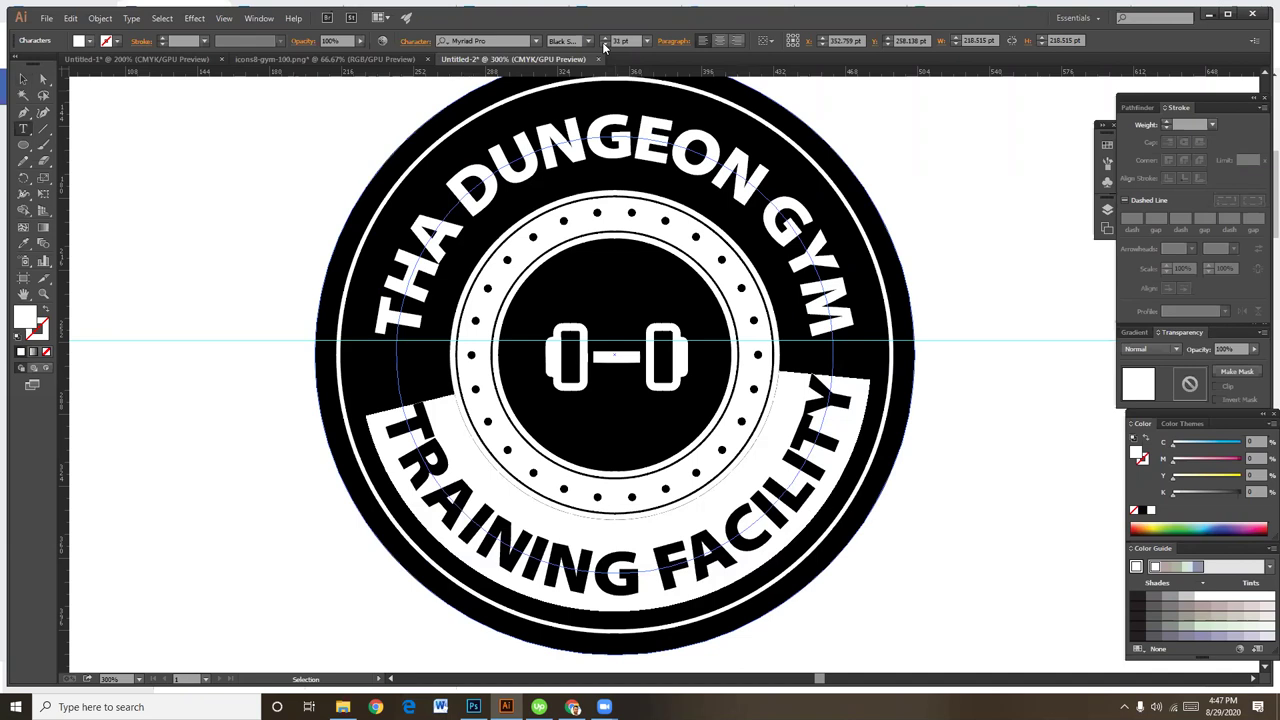
click(604, 45)
click(604, 45)
click(604, 45)
click(604, 45)
click(604, 45)
click(604, 45)
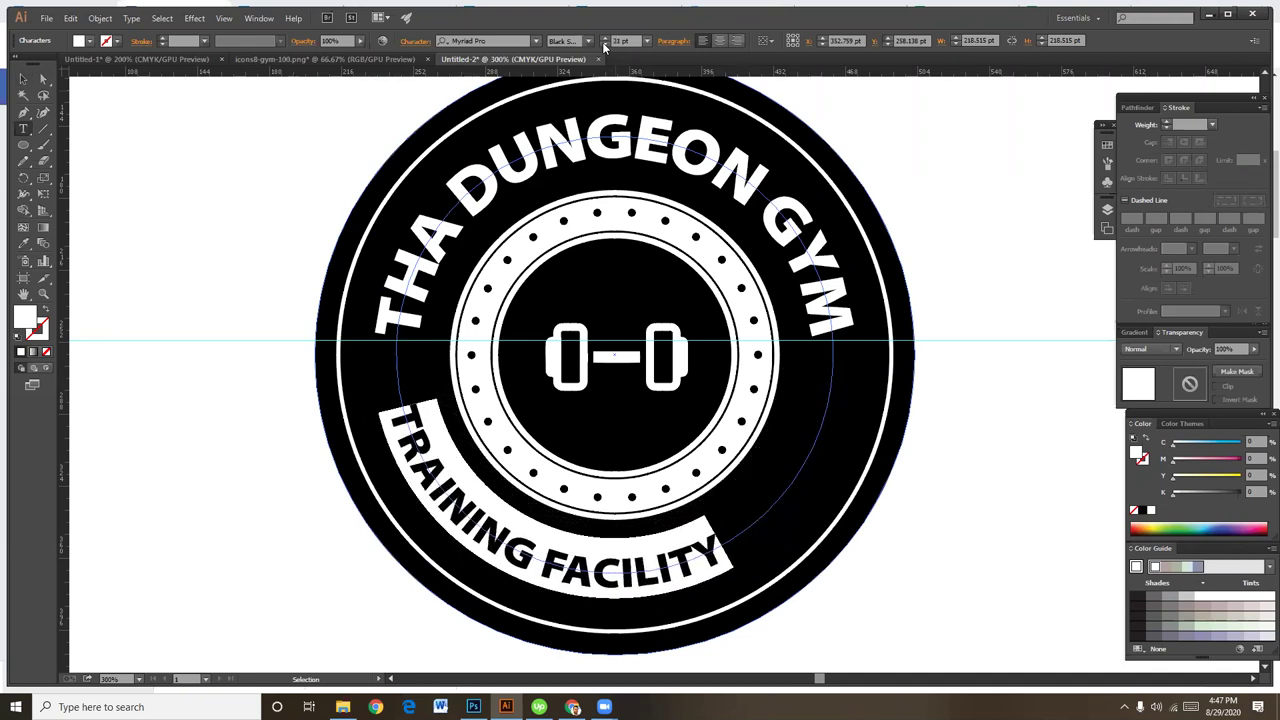
click(604, 45)
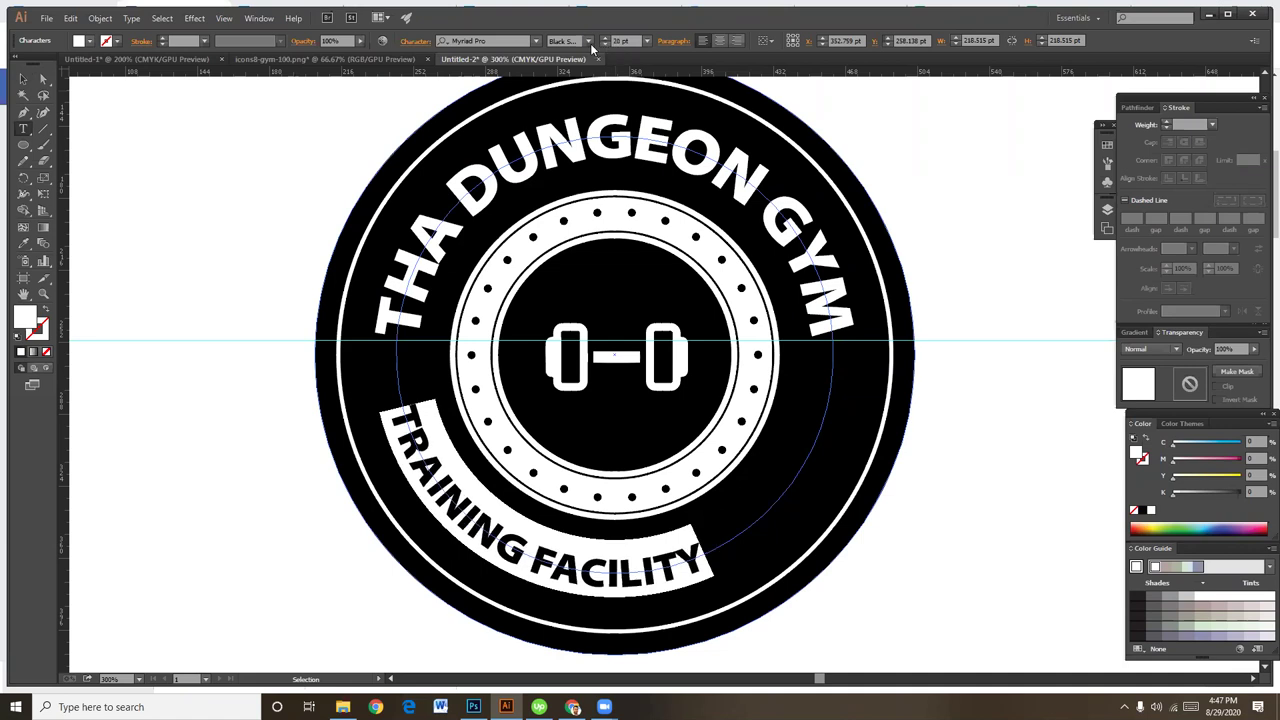
click(589, 42)
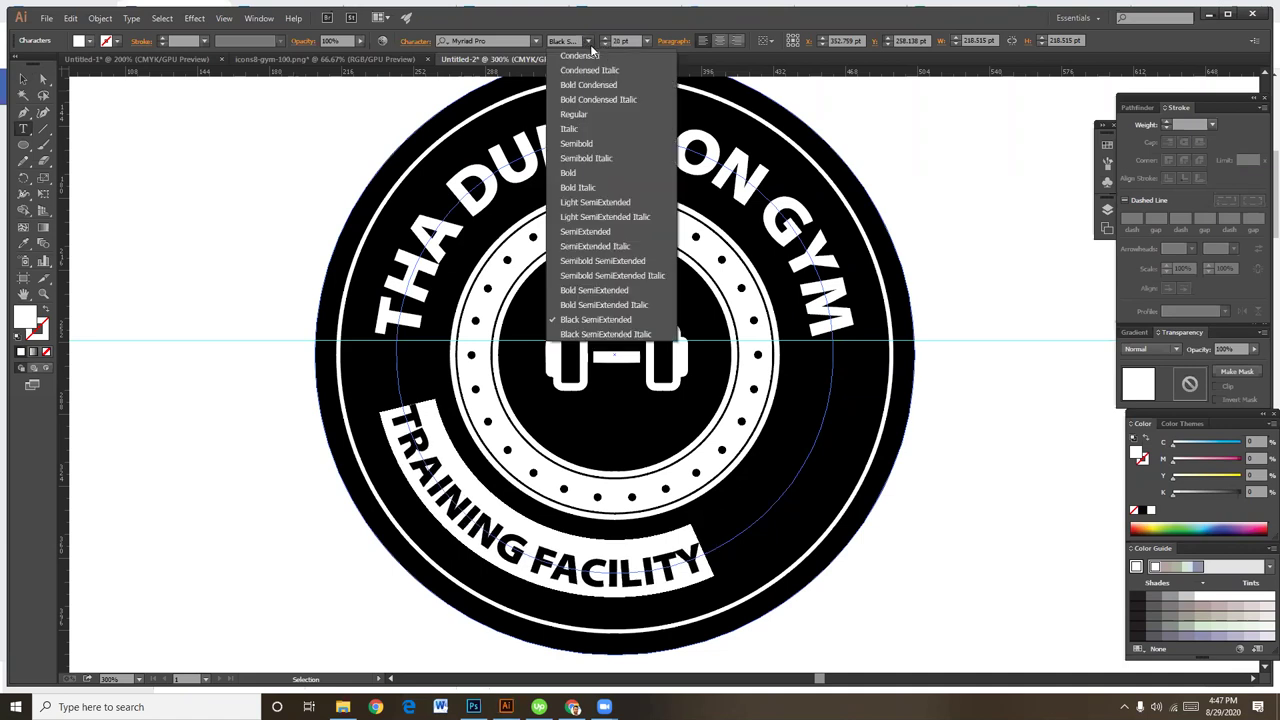
click(571, 176)
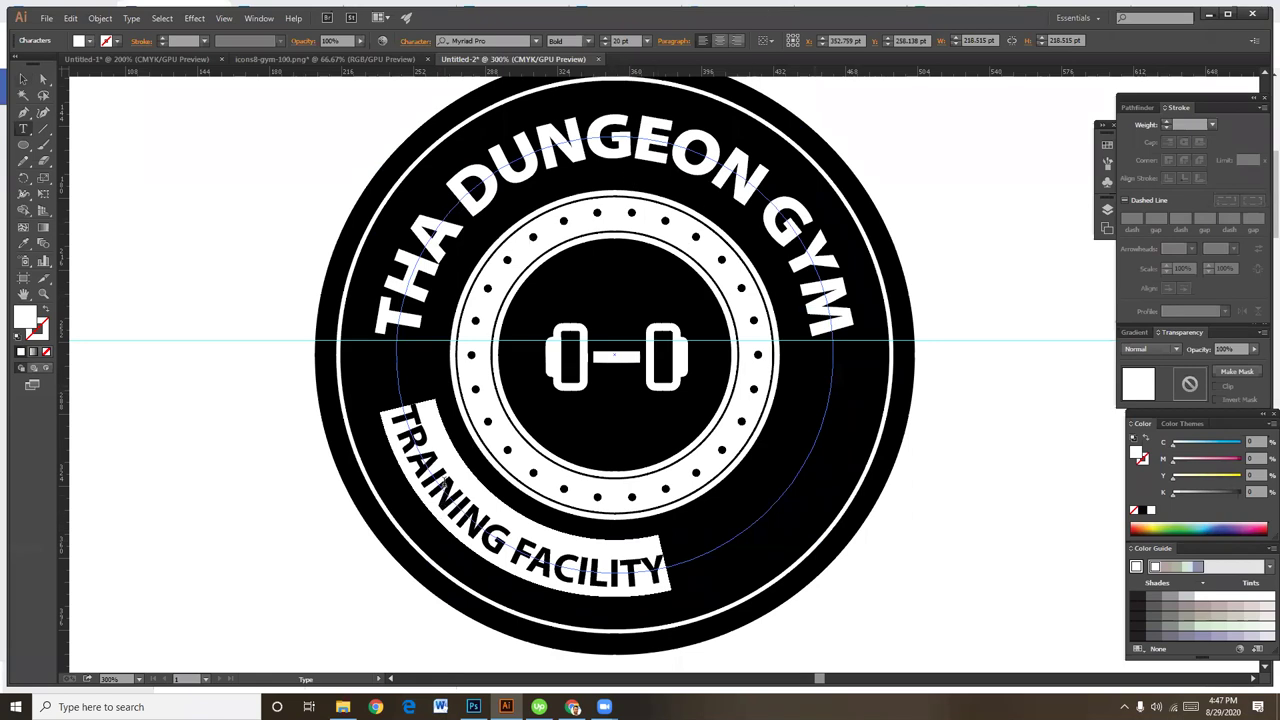
Slide the TRAINING FACILITY text along its circular path toward the bottom
click(30, 82)
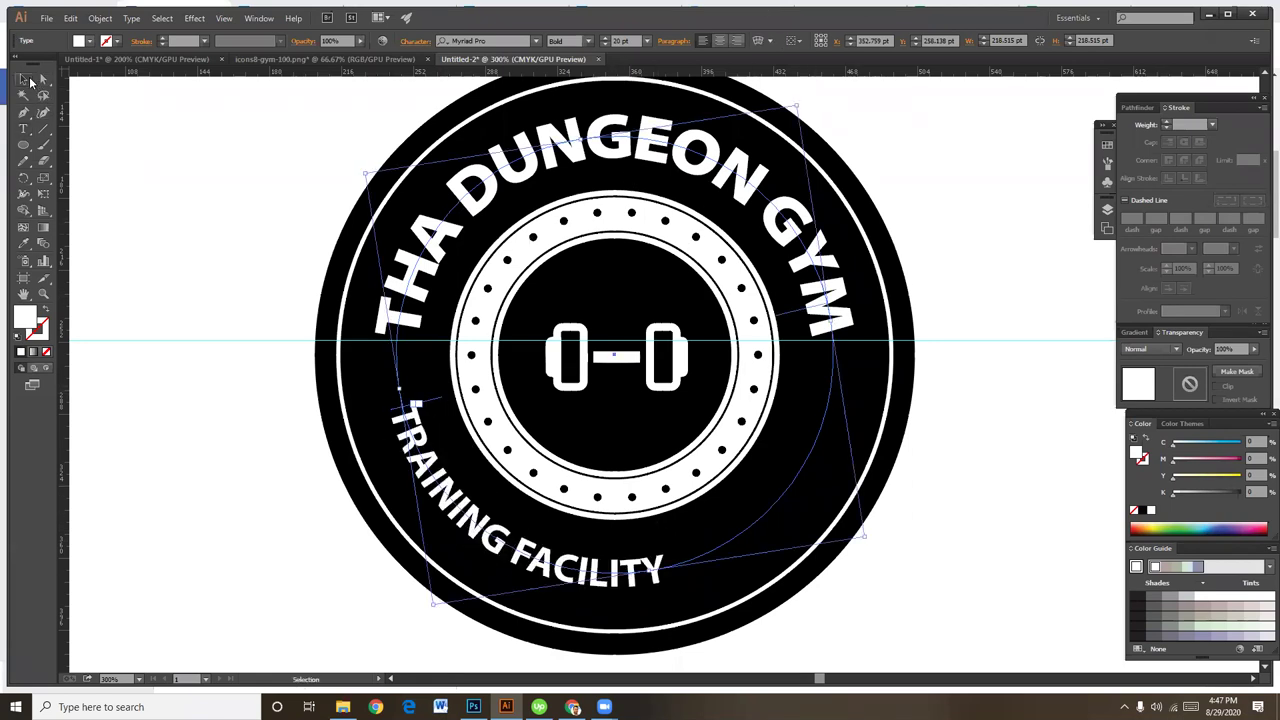
click(775, 495)
click(782, 502)
drag(836, 331, 805, 235)
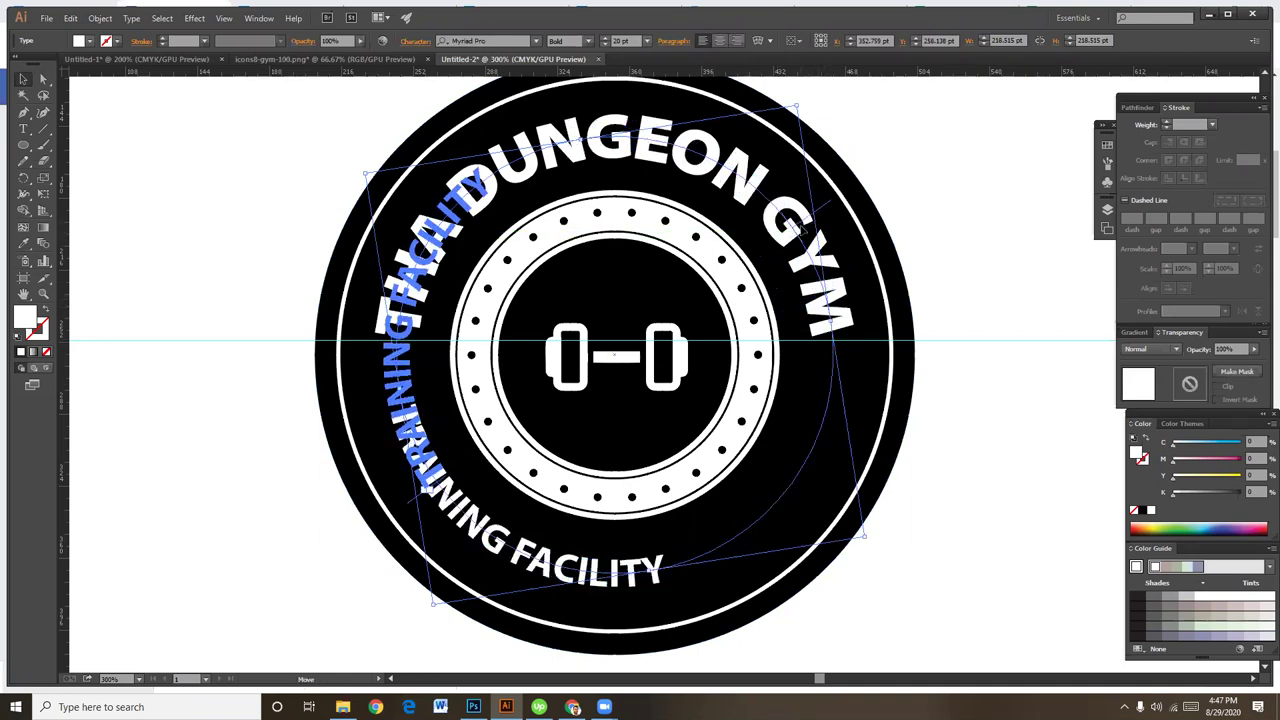
mouse_move(805, 235)
mouse_down()
mouse_move(793, 262)
mouse_move(803, 255)
mouse_up()
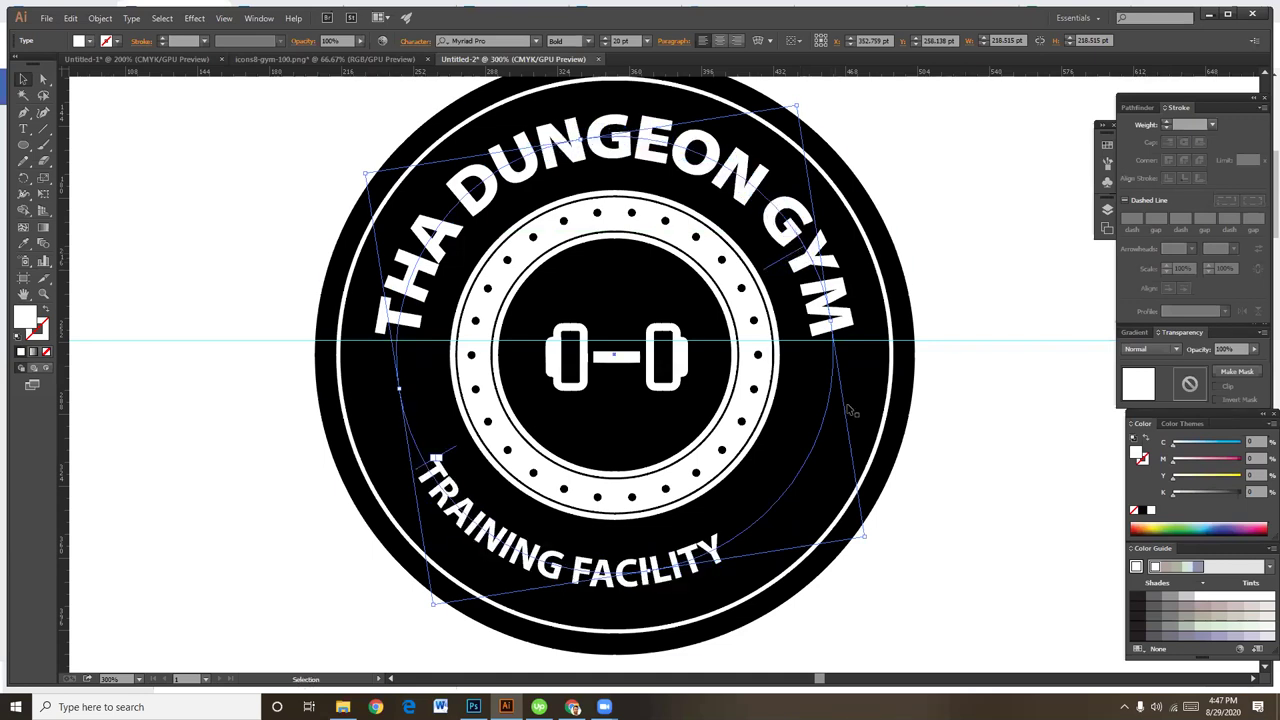
Rotate the path text about 25° and shift its start point so it centres at the bottom
click(28, 78)
drag(869, 539, 886, 480)
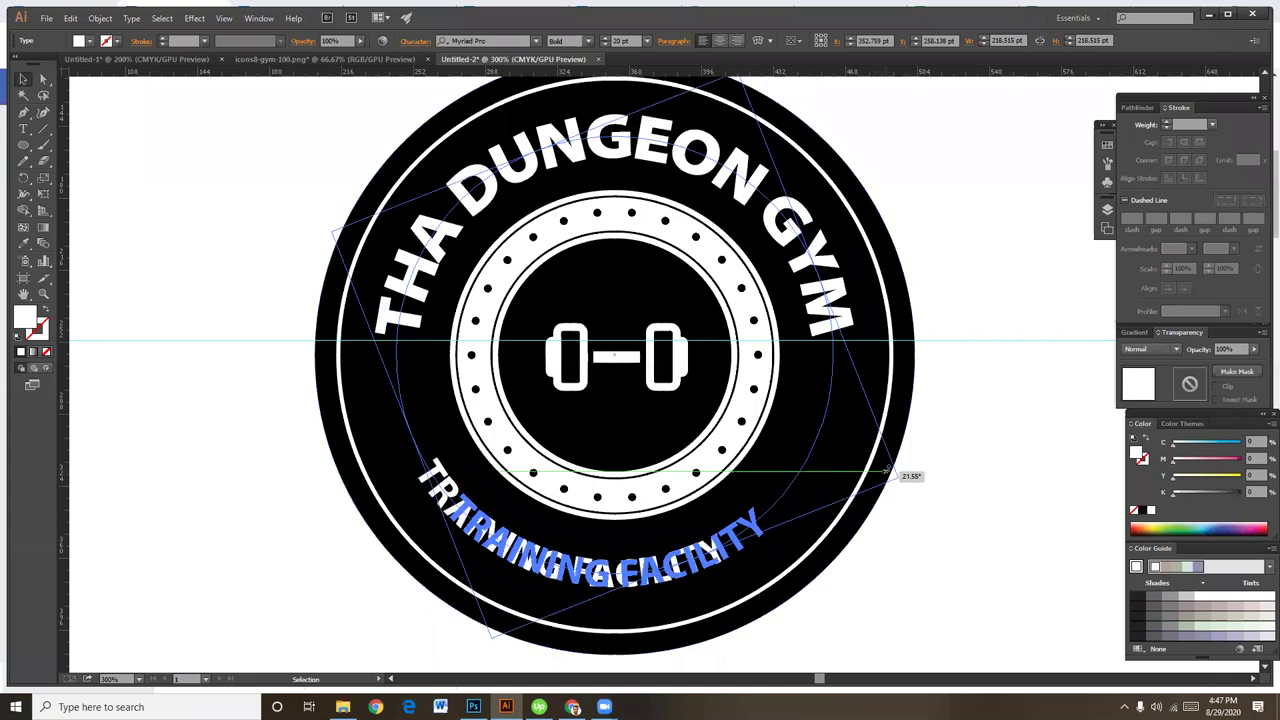
mouse_move(886, 480)
mouse_down()
mouse_move(886, 452)
mouse_move(895, 462)
mouse_up()
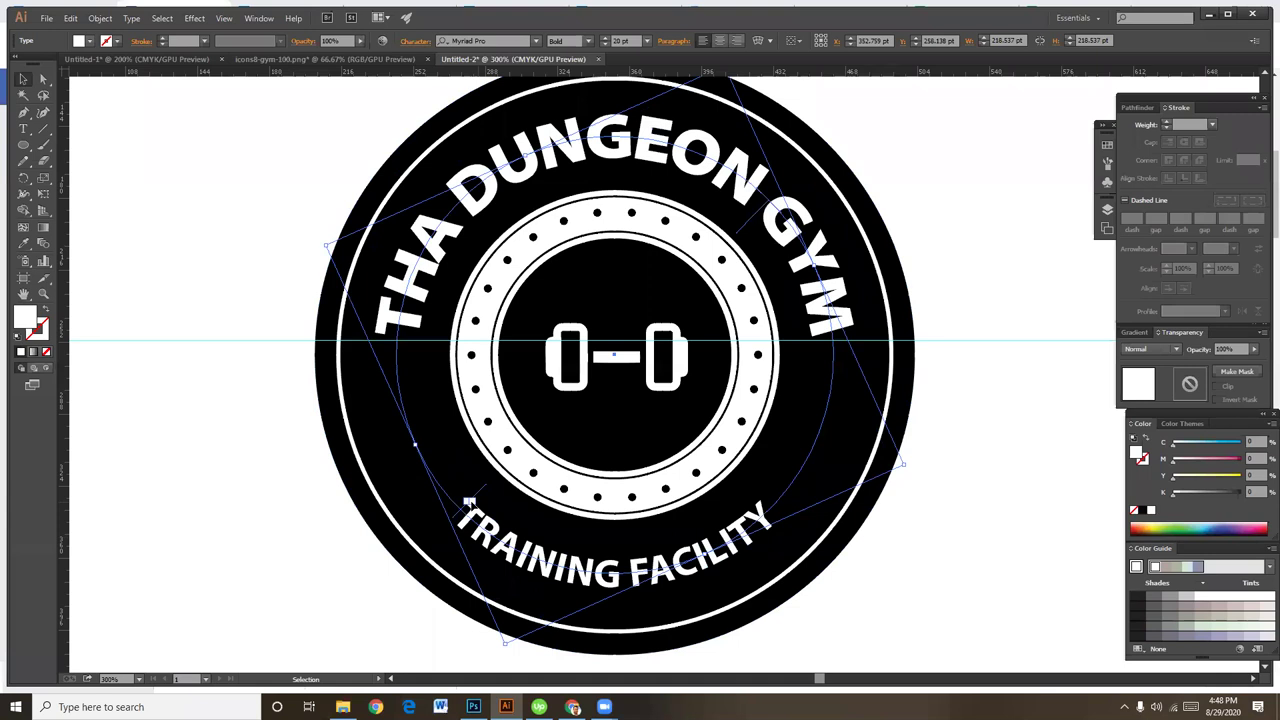
key(t)
key(v)
mouse_move(469, 503)
mouse_down()
mouse_move(761, 242)
mouse_move(509, 474)
mouse_up()
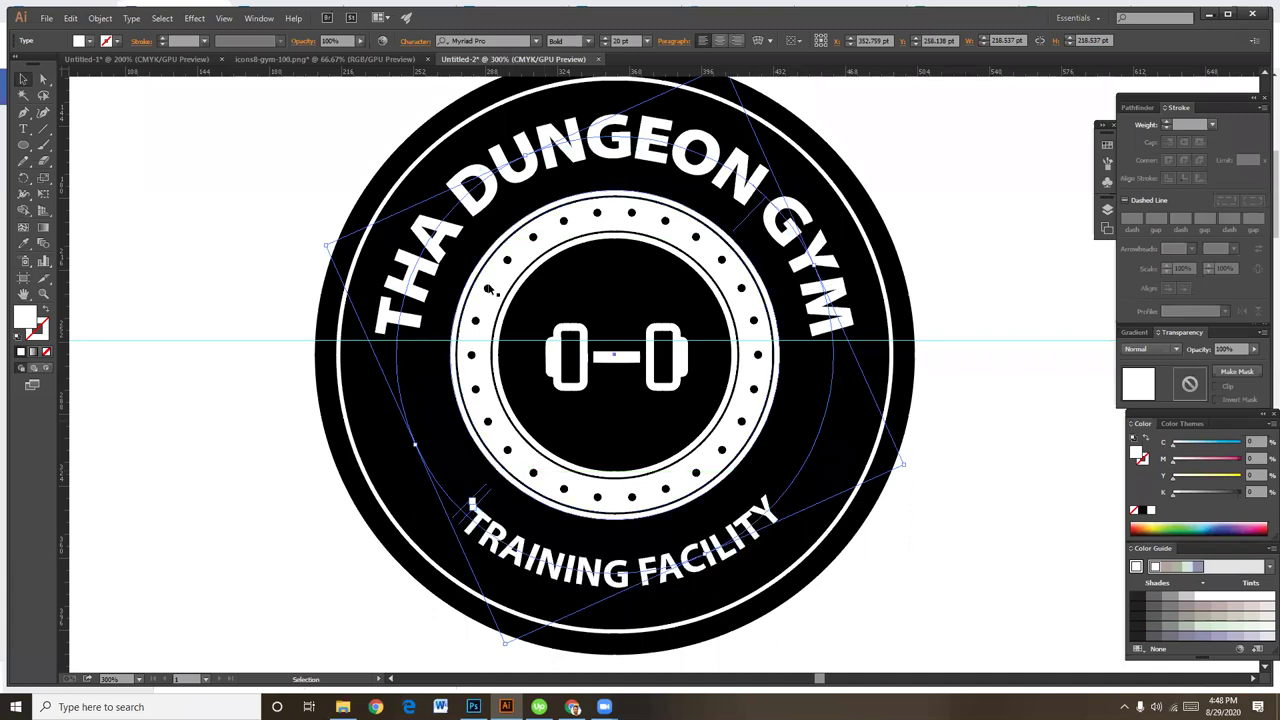
click(158, 447)
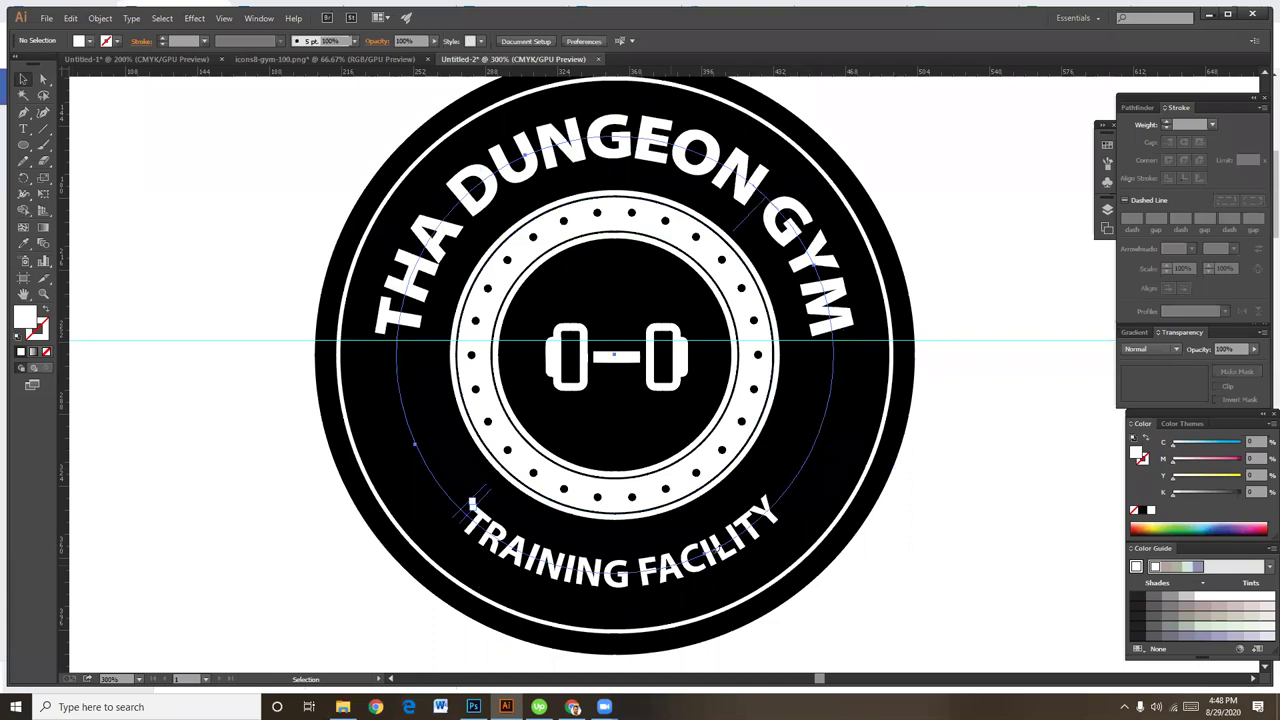
Rotate the TRAINING FACILITY text to about 23° by its bounding-box corner
click(470, 515)
drag(908, 465, 909, 469)
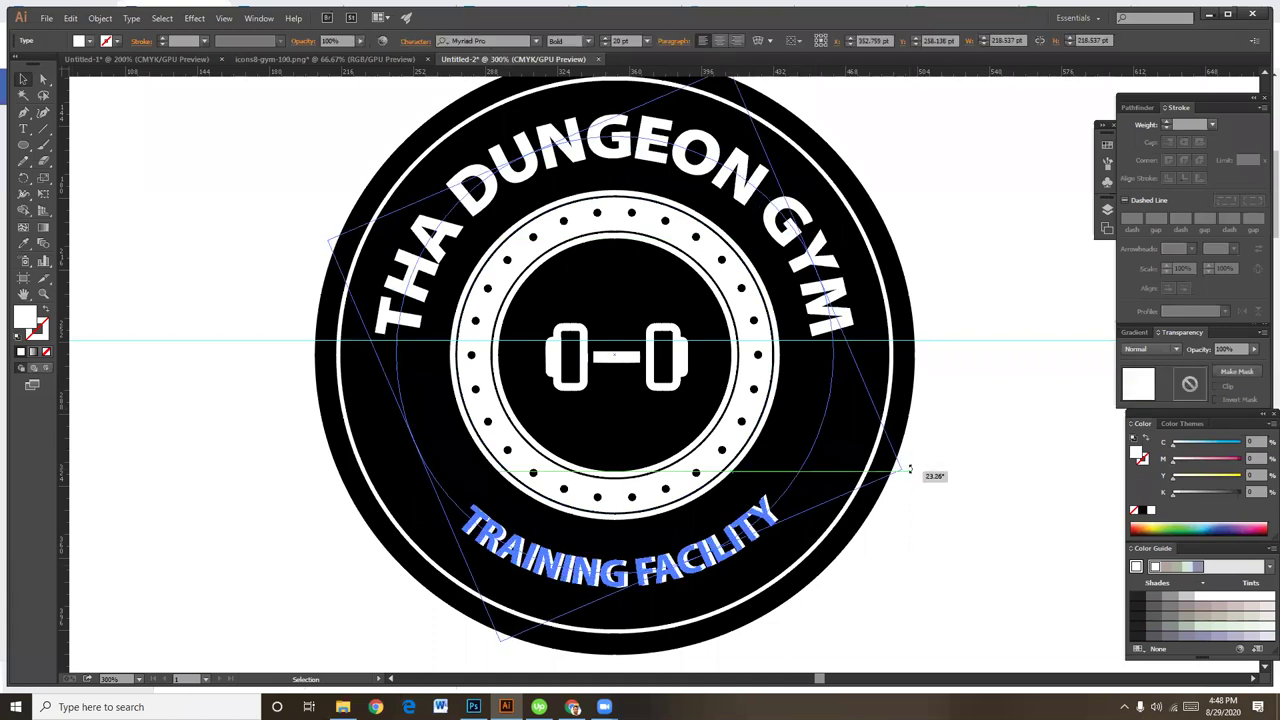
drag(909, 469, 910, 469)
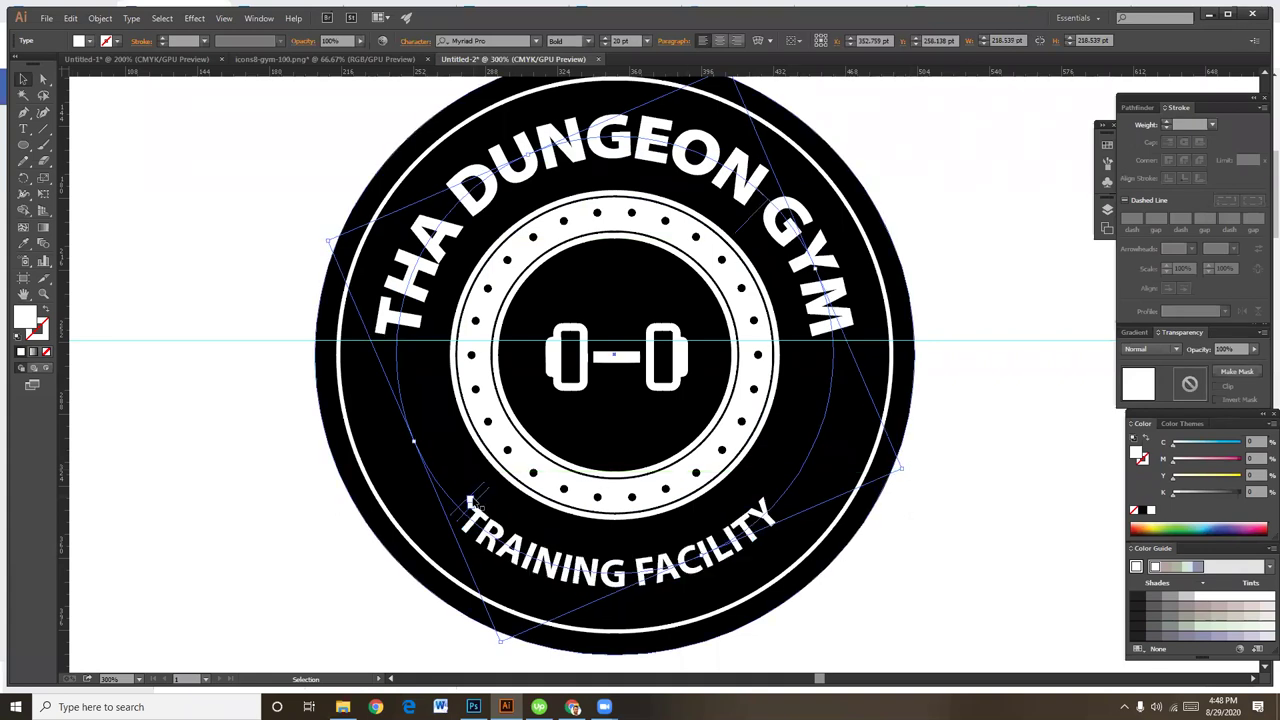
key(t)
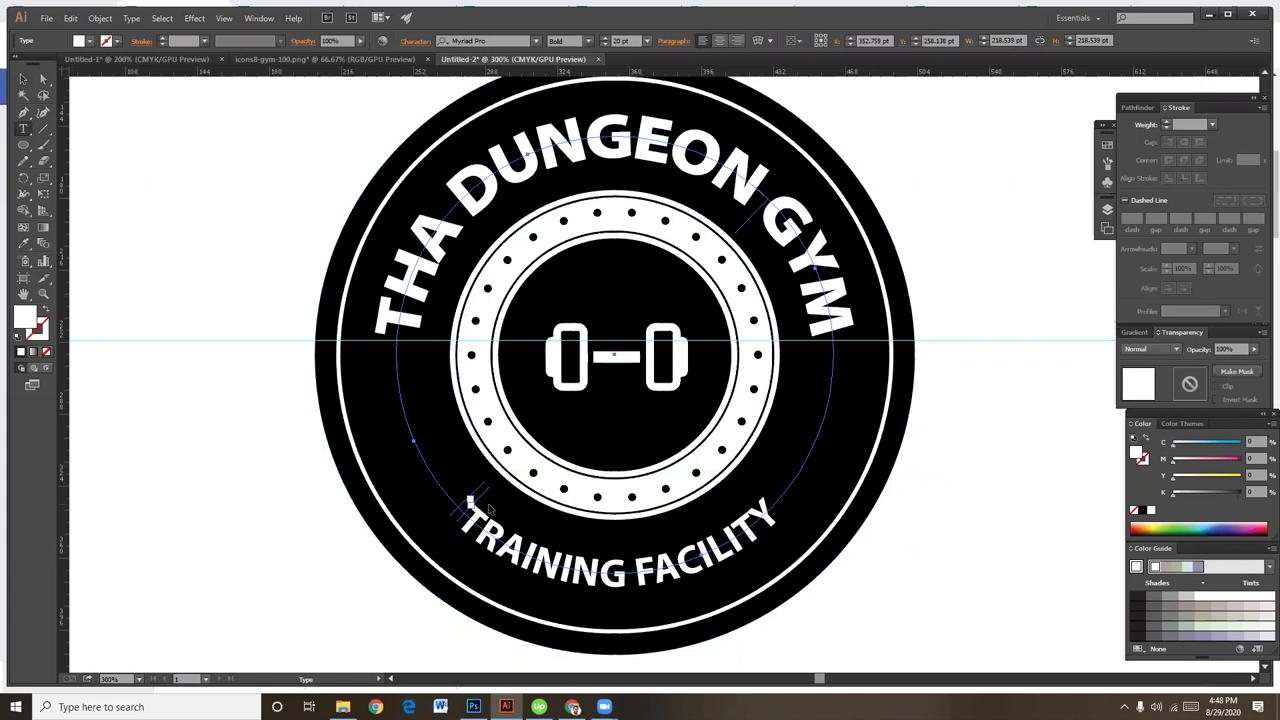
click(23, 79)
double_click(468, 502)
click(22, 80)
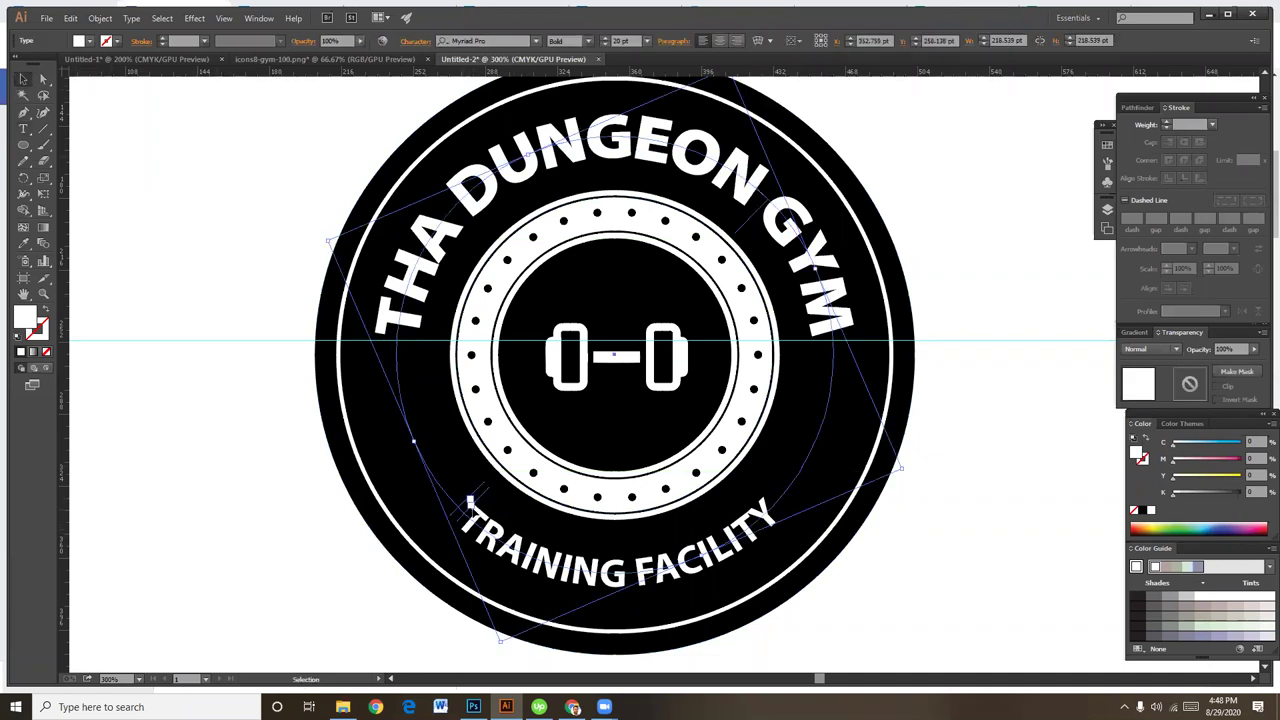
Drag the path-type bracket to recentre TRAINING FACILITY along the bottom arc
mouse_move(469, 497)
mouse_down()
mouse_move(441, 498)
mouse_move(786, 512)
mouse_move(565, 325)
mouse_move(471, 365)
mouse_move(440, 330)
mouse_move(560, 260)
mouse_move(660, 290)
mouse_move(672, 487)
mouse_move(503, 477)
mouse_up()
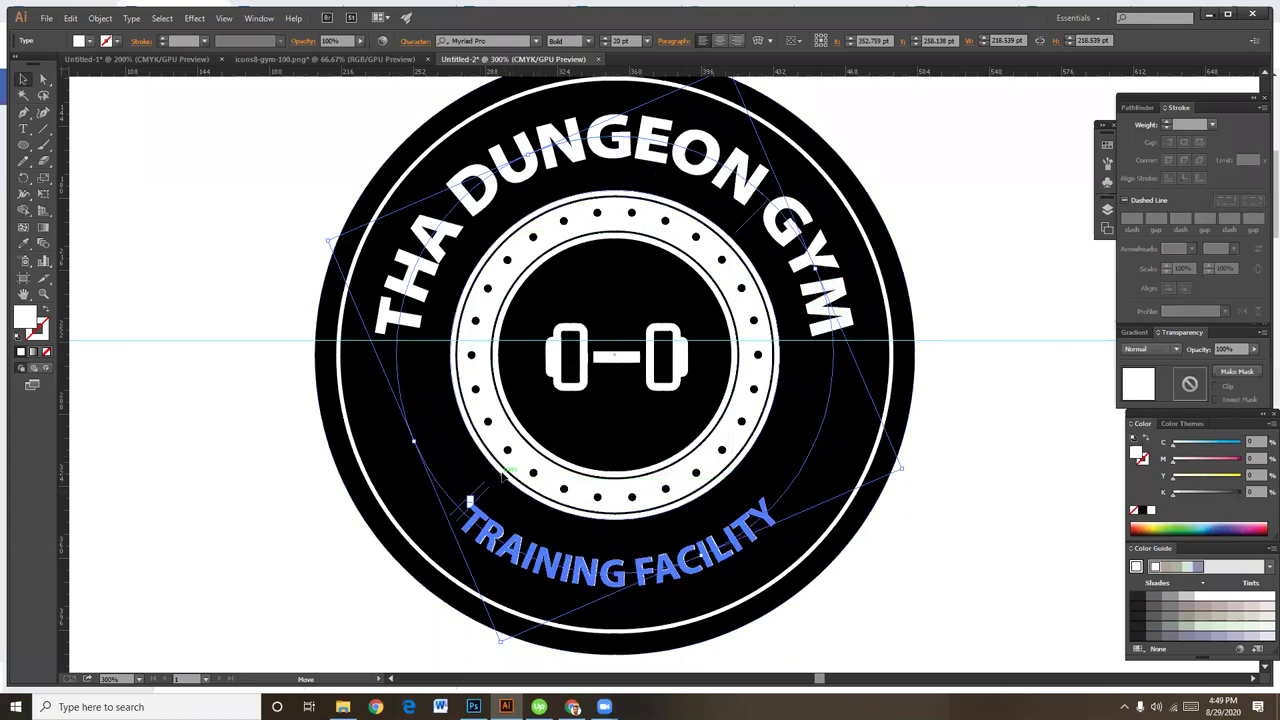
drag(506, 473, 483, 512)
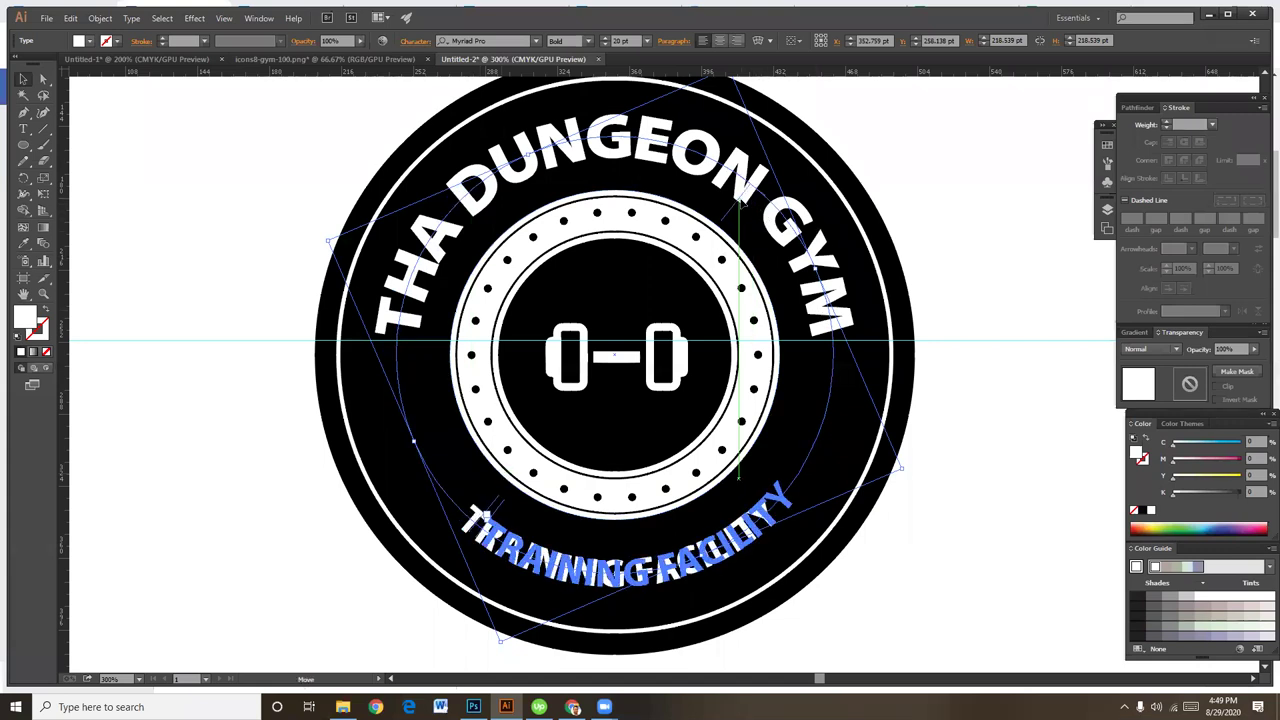
mouse_move(741, 201)
mouse_down()
mouse_move(657, 196)
mouse_move(568, 465)
mouse_up()
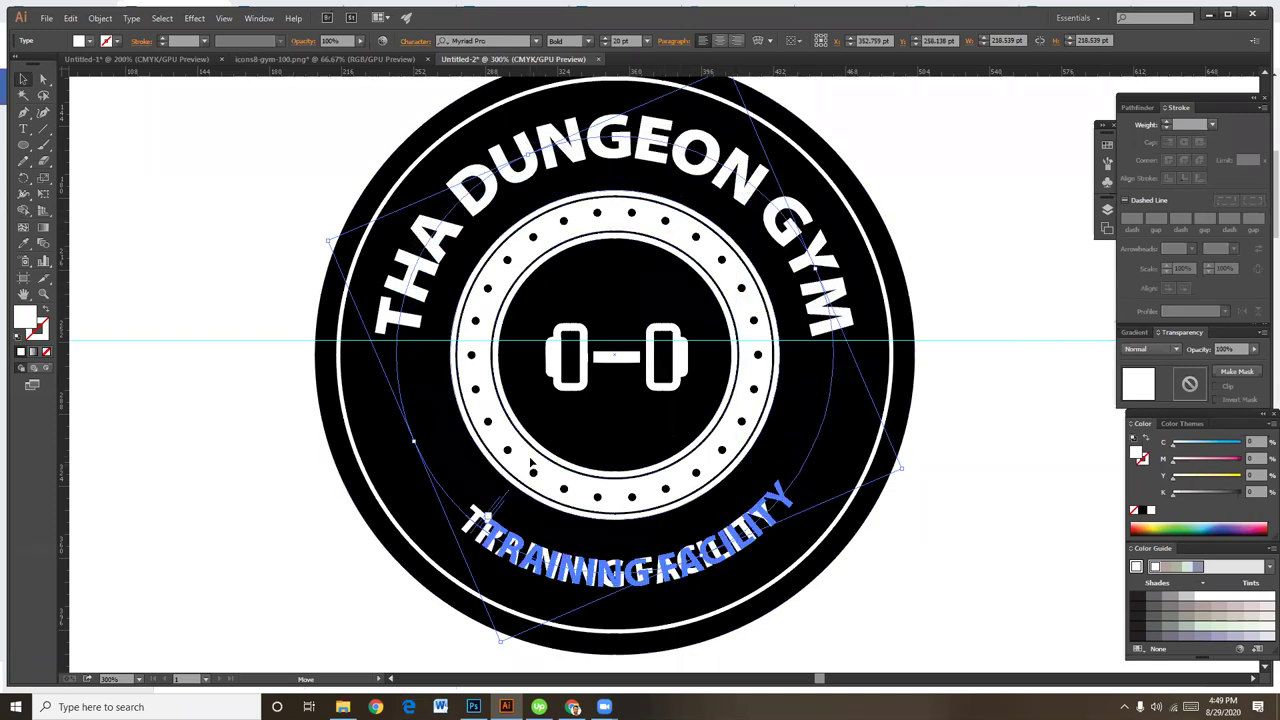
drag(568, 465, 525, 451)
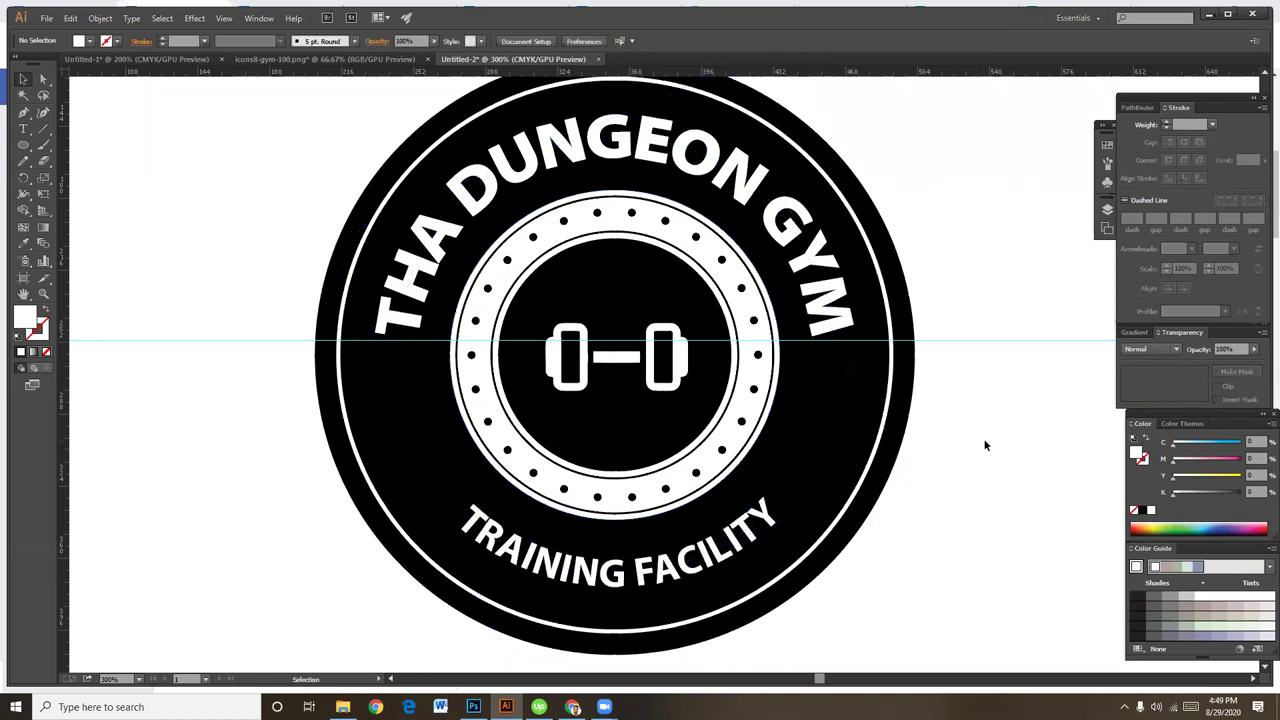
Place a horizontal guide at the bottom of the dotted ring
click(937, 490)
click(828, 405)
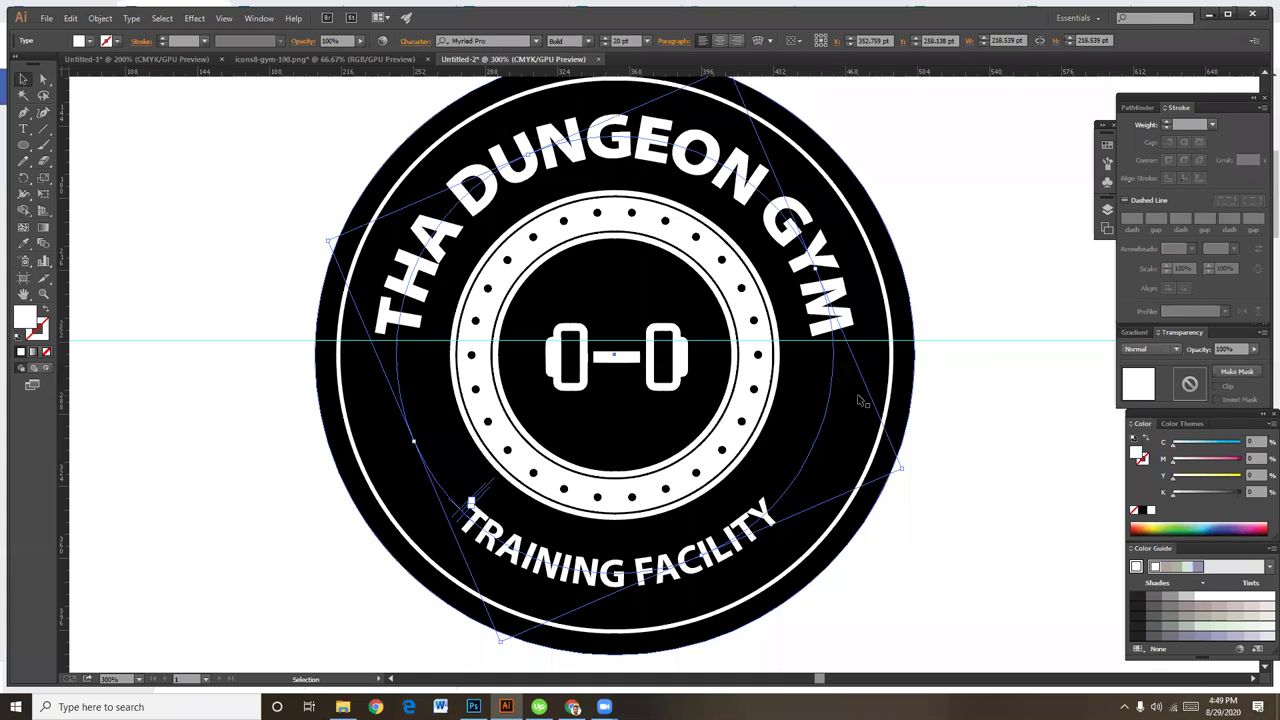
click(915, 408)
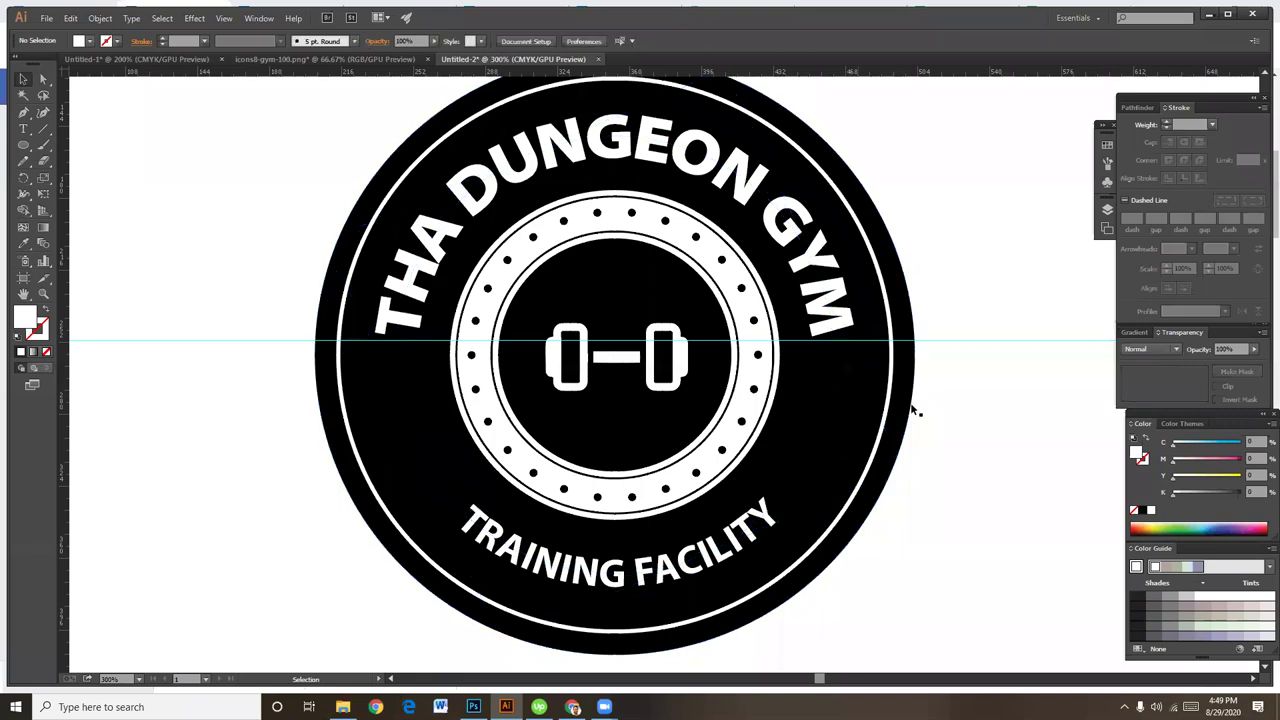
click(825, 418)
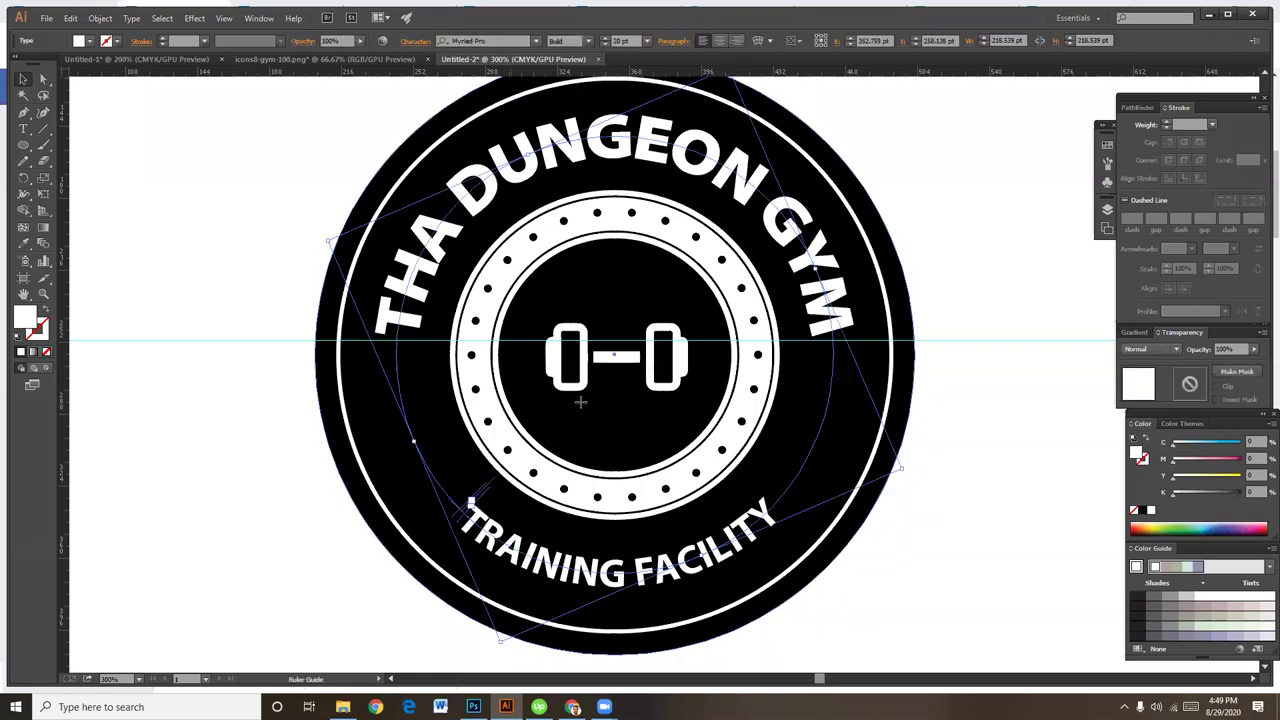
drag(593, 548, 597, 495)
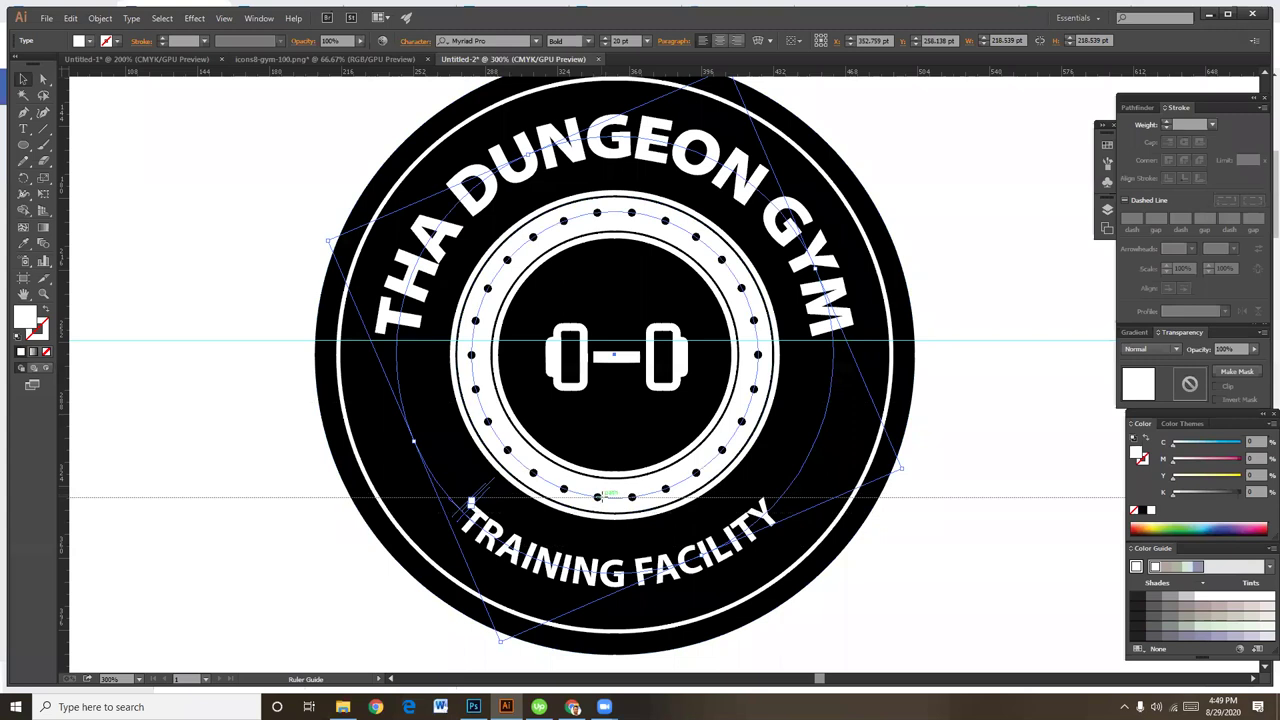
click(901, 594)
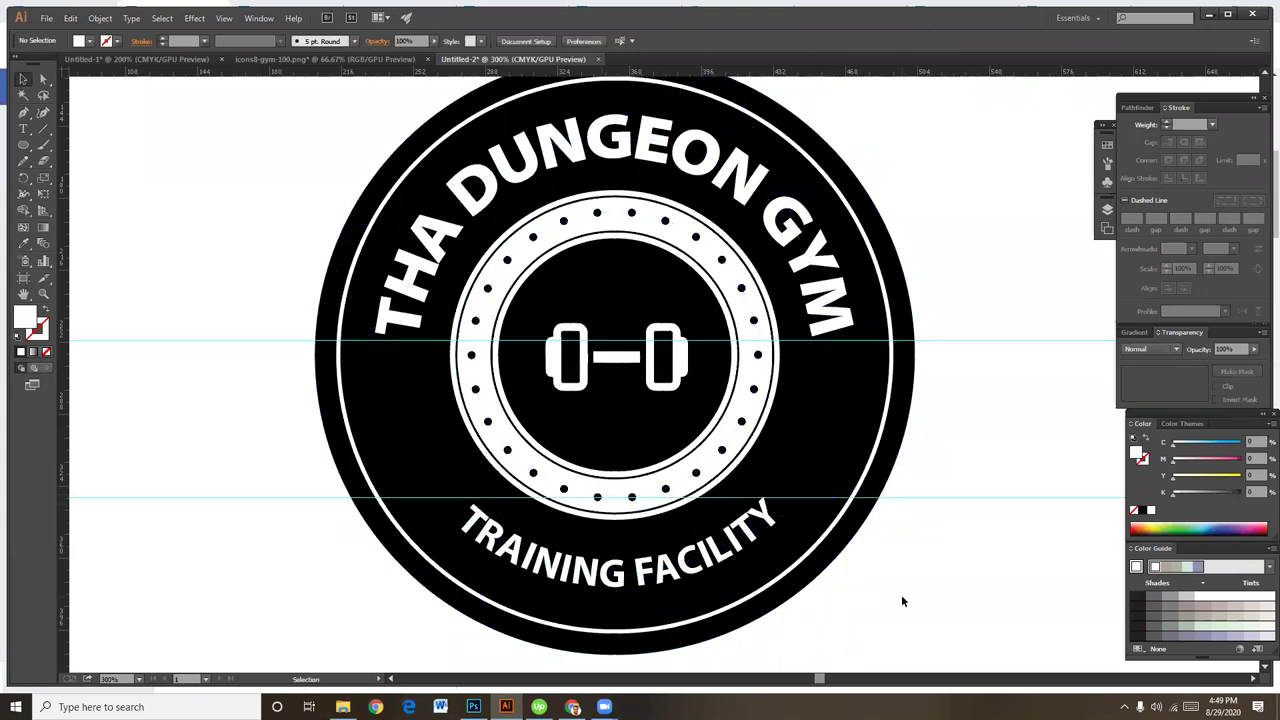
Rotate the TRAINING FACILITY text to about 23.5° and deselect it
click(826, 576)
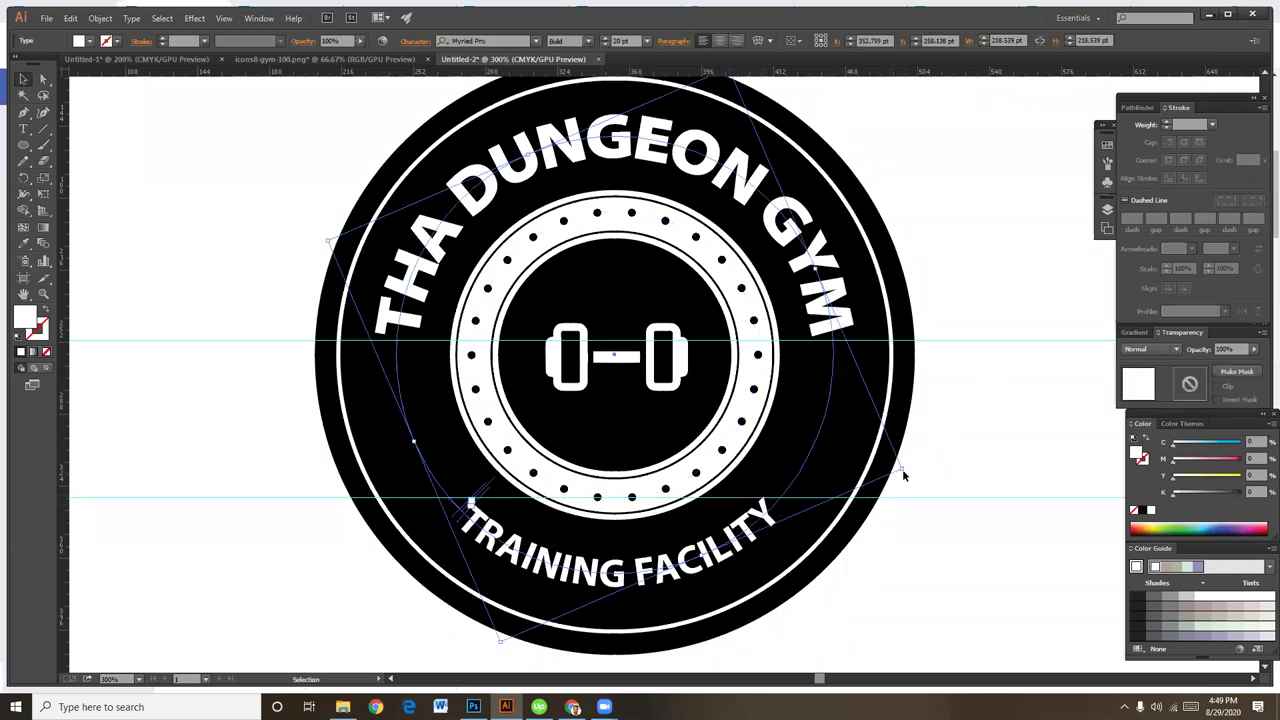
drag(906, 469, 906, 478)
click(997, 467)
click(830, 455)
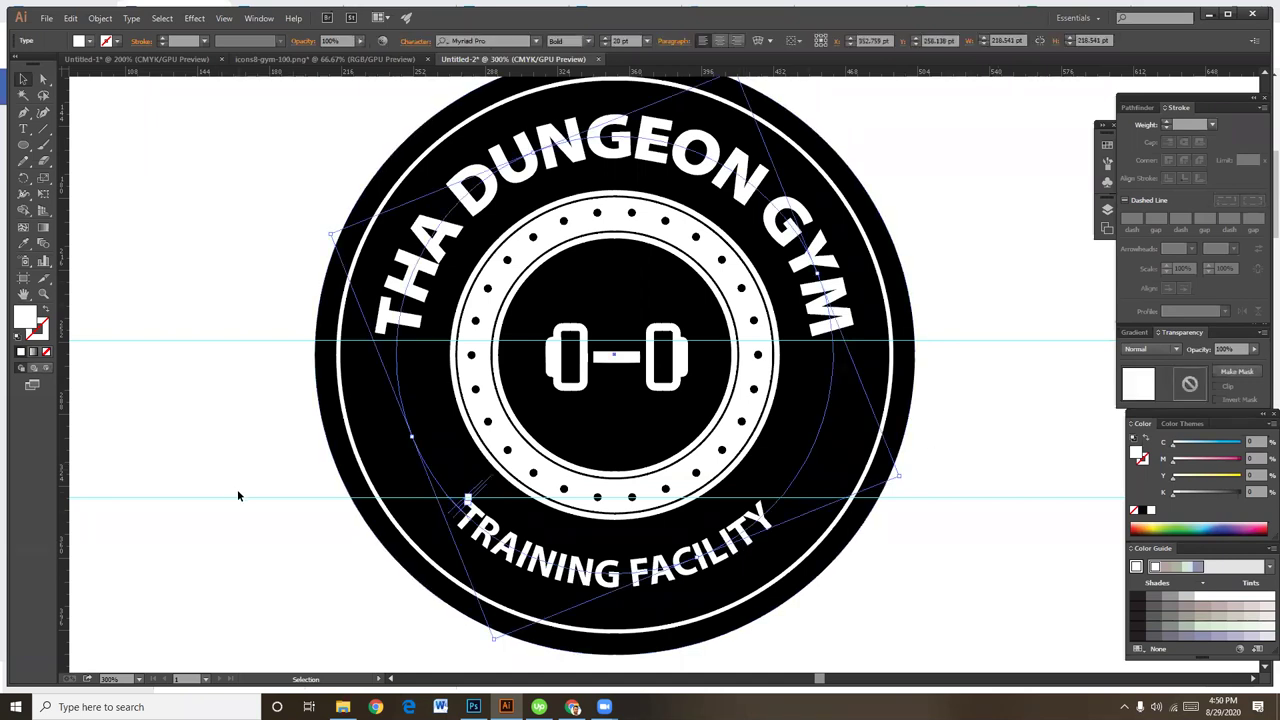
click(941, 452)
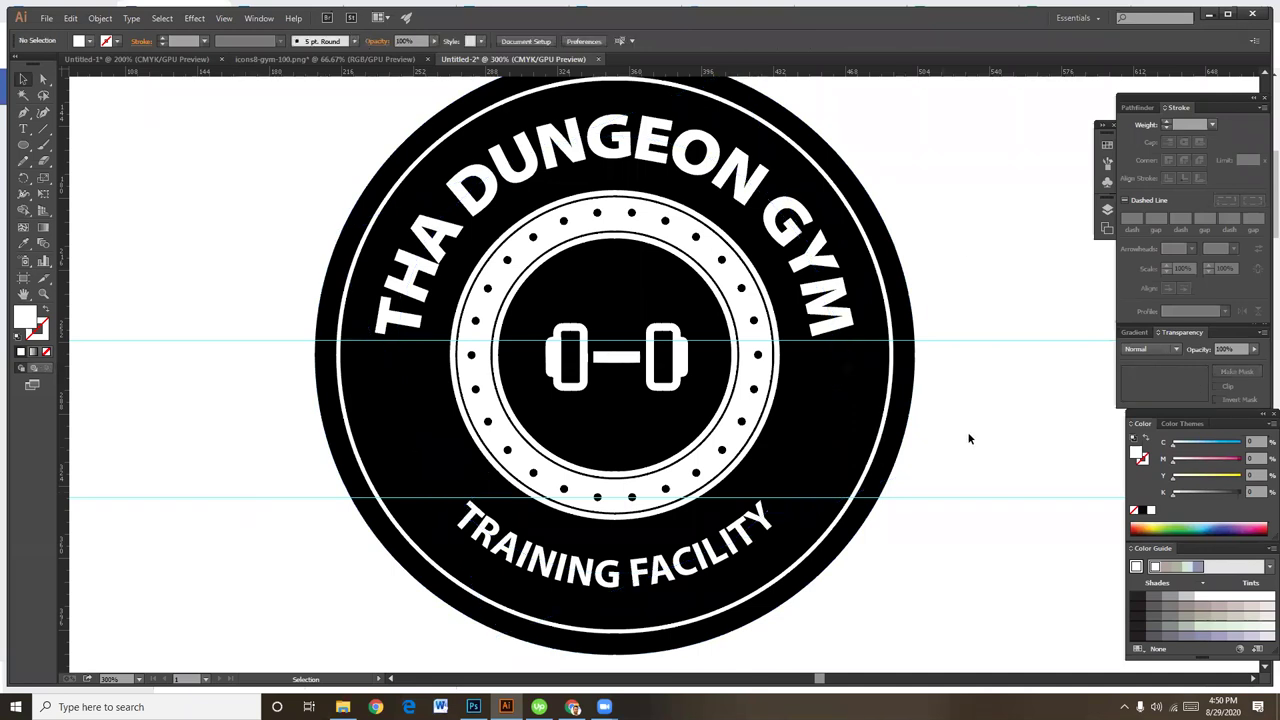
Scale the thin white ring circle down to about 213.7 pt wide
click(883, 280)
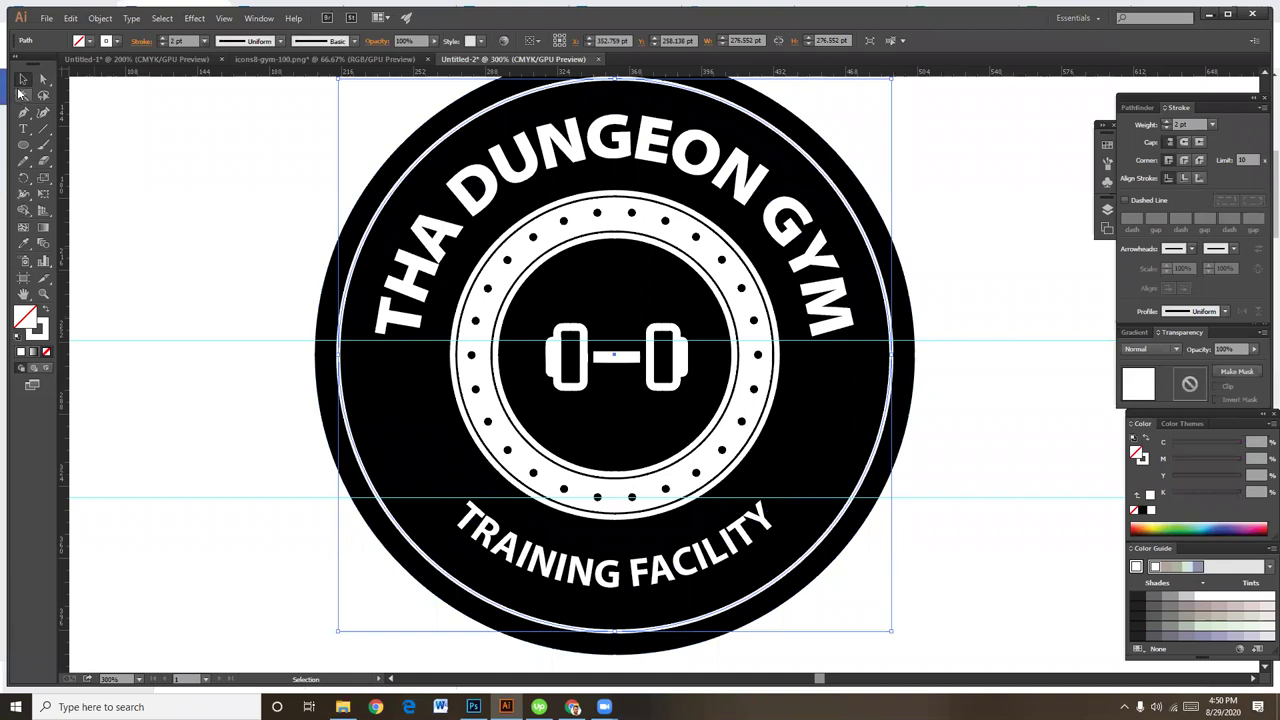
click(44, 338)
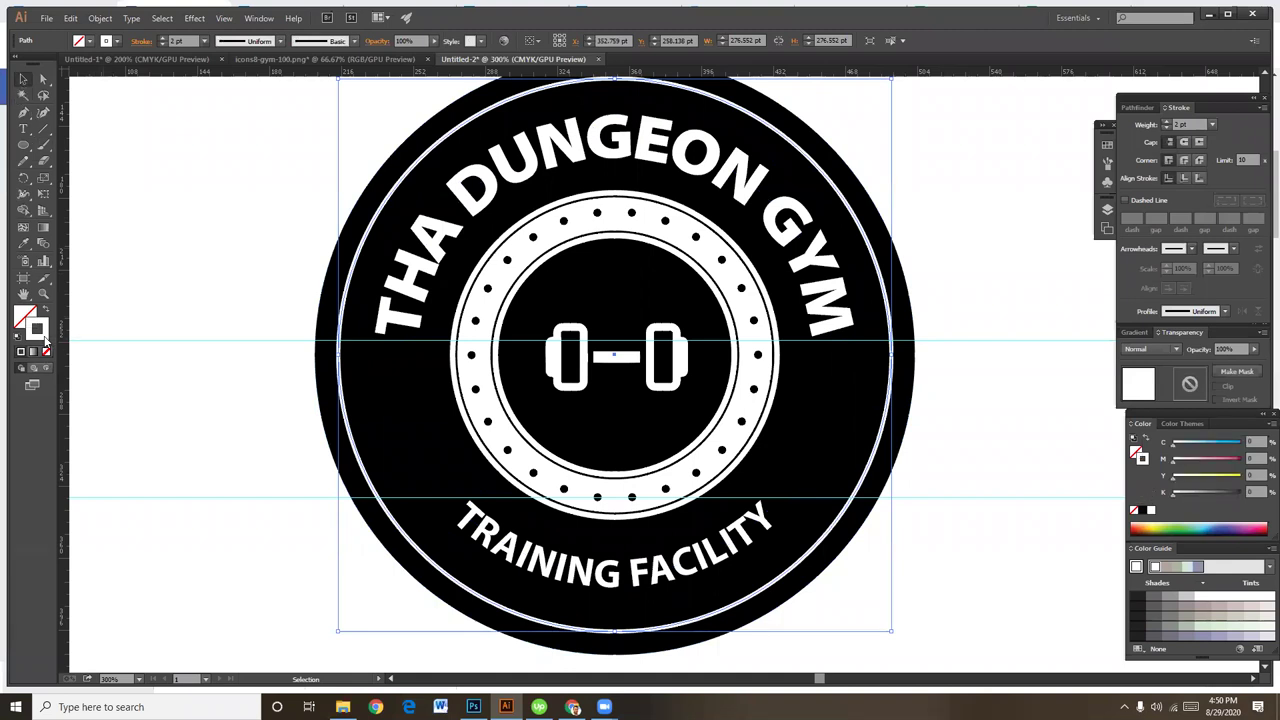
key(a)
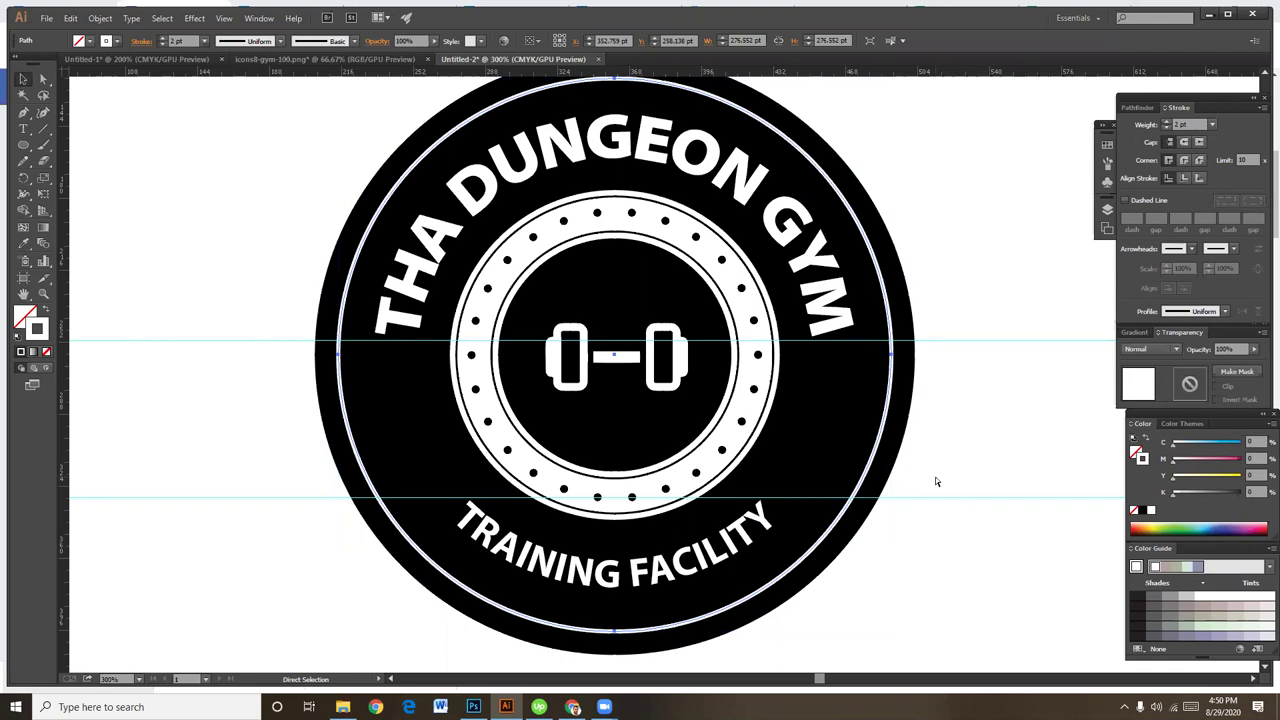
key(v)
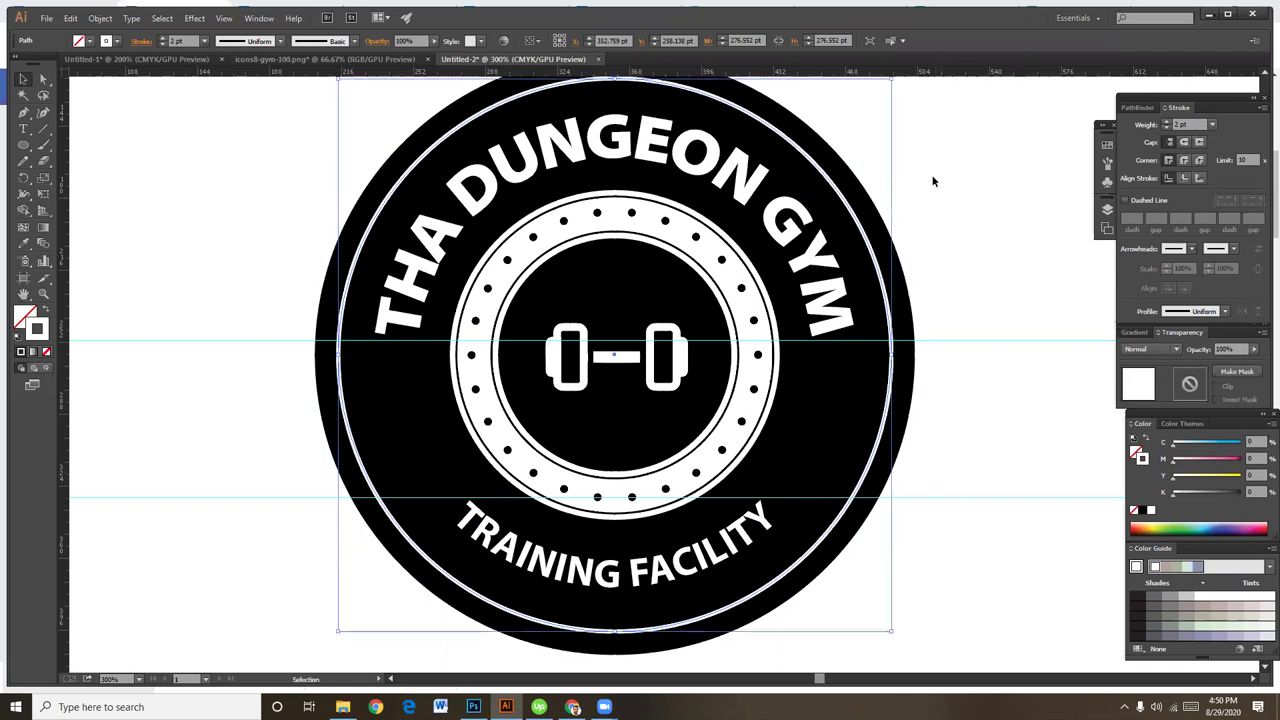
drag(892, 631, 839, 570)
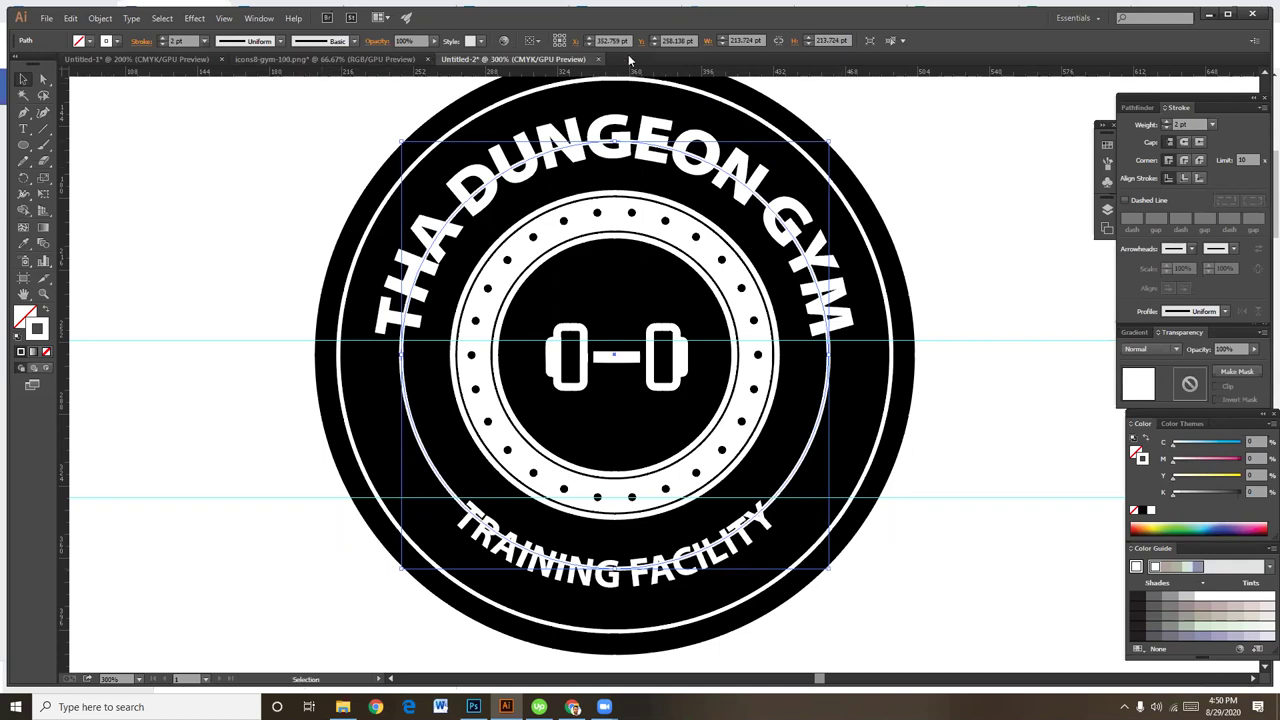
Set the ring circle's stroke weight to 8 pt
click(161, 38)
click(161, 38)
click(161, 38)
click(161, 38)
click(161, 38)
click(161, 38)
click(161, 40)
text(8)
key(Return)
Add anchor points on the circle's lower left and lower right with the Pen tool
key(ctrl+plus)
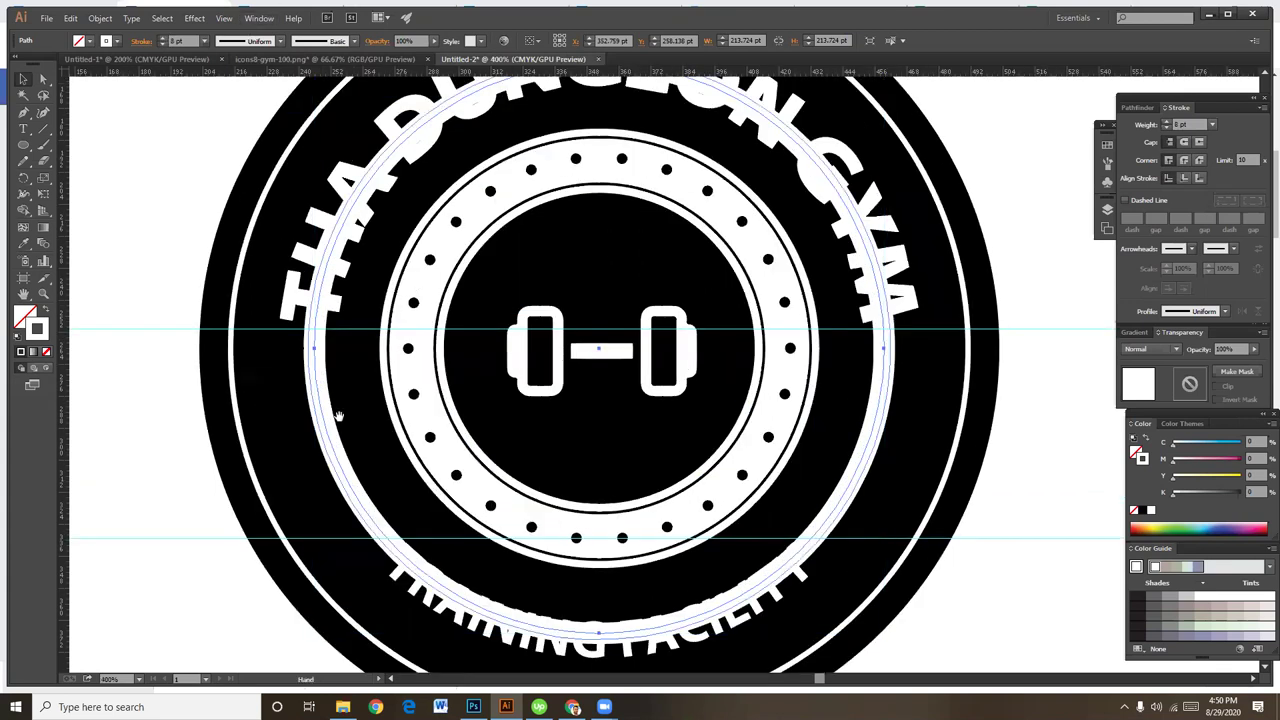
drag(338, 415, 346, 380)
key(p)
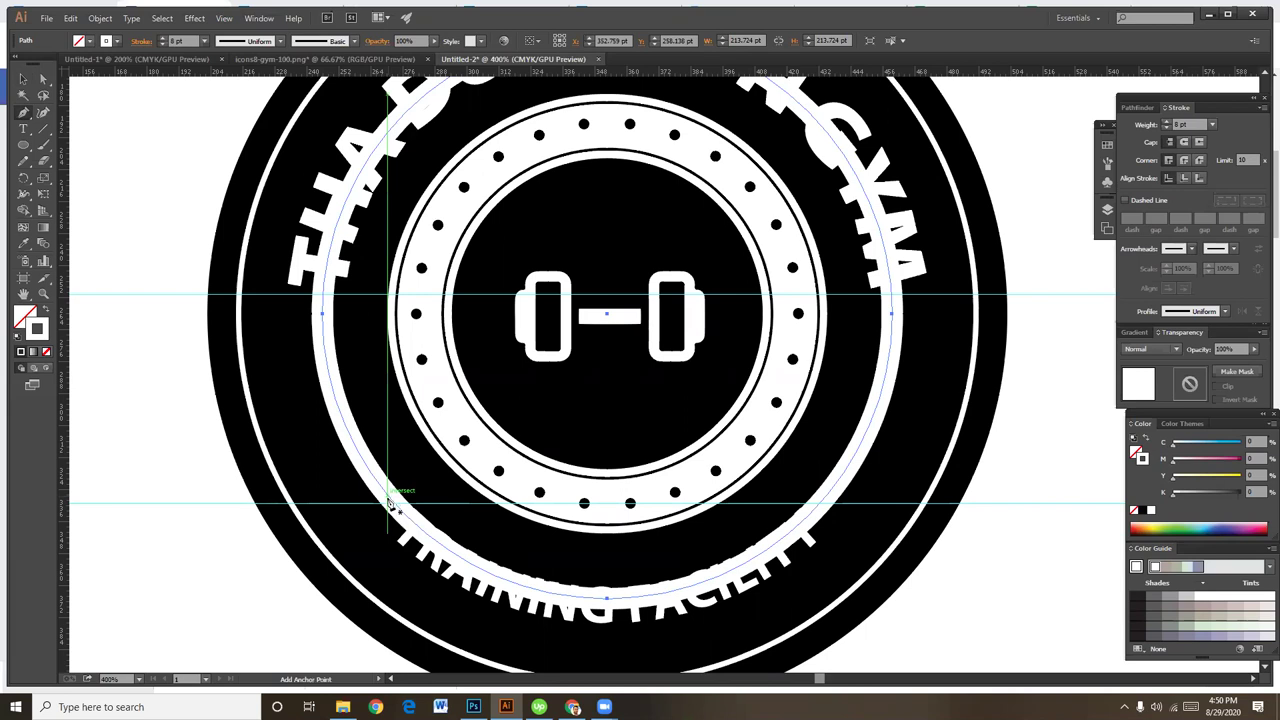
click(390, 502)
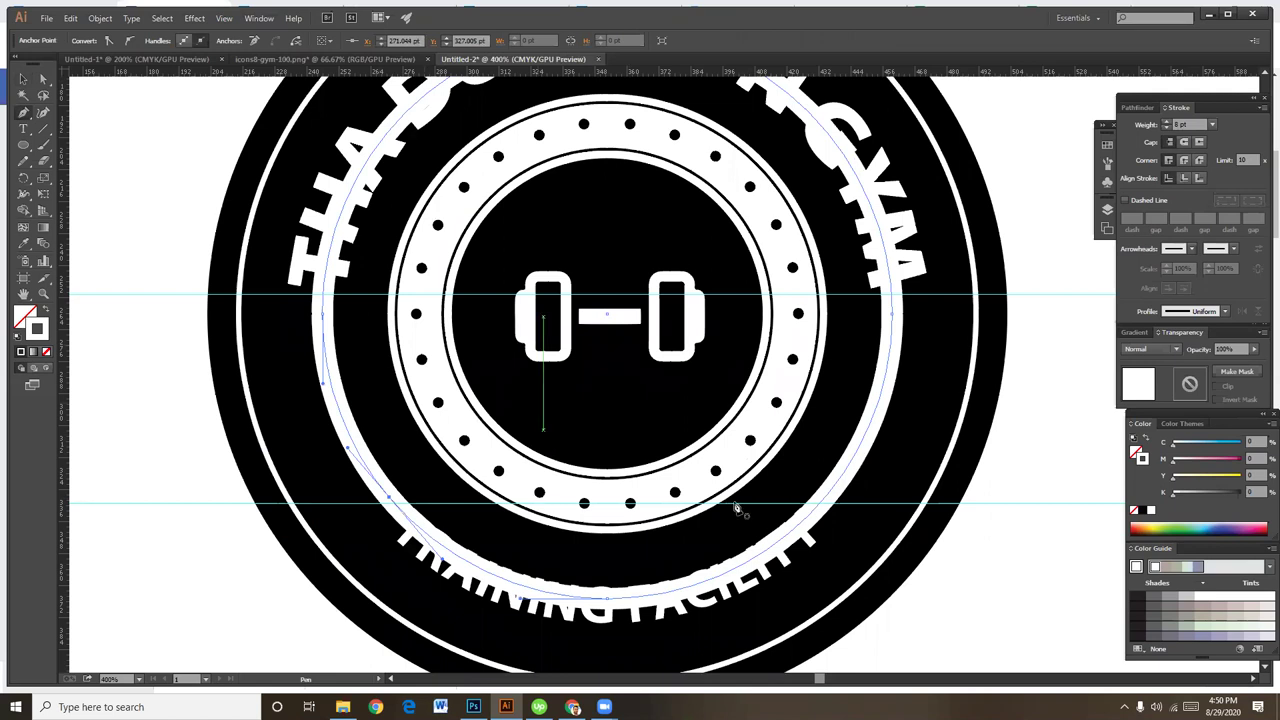
click(815, 518)
click(823, 505)
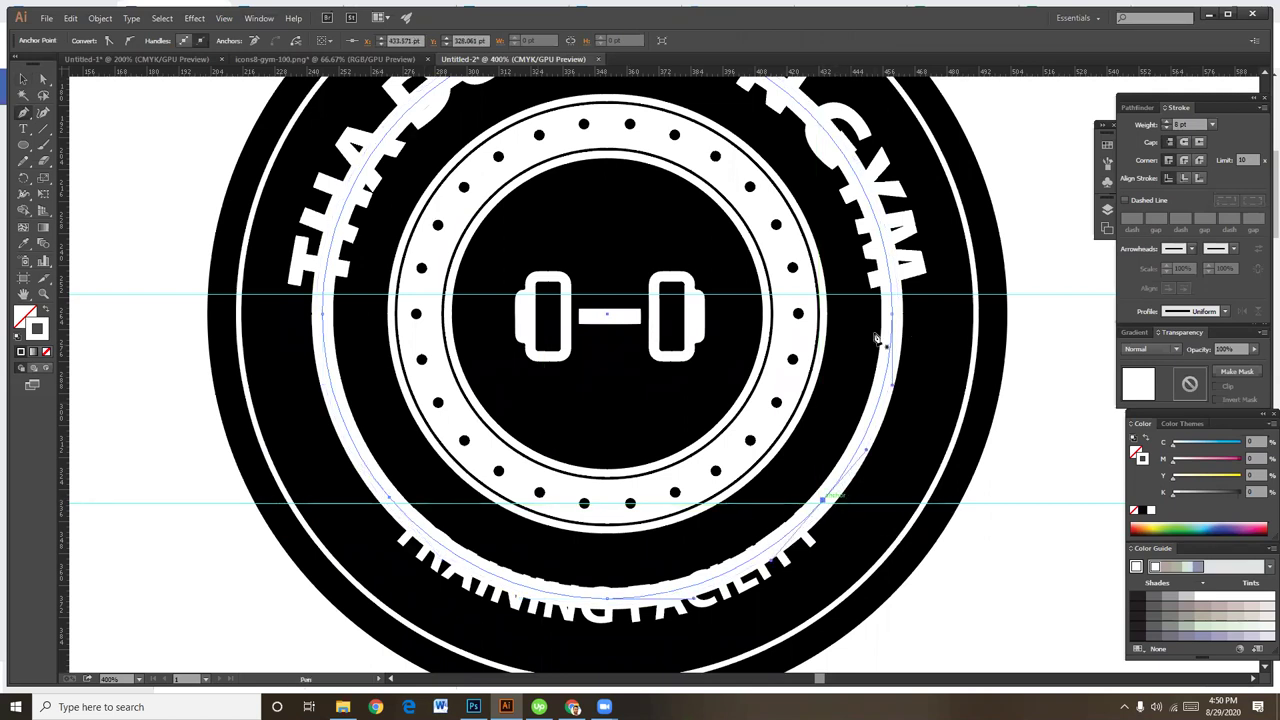
drag(856, 307, 841, 455)
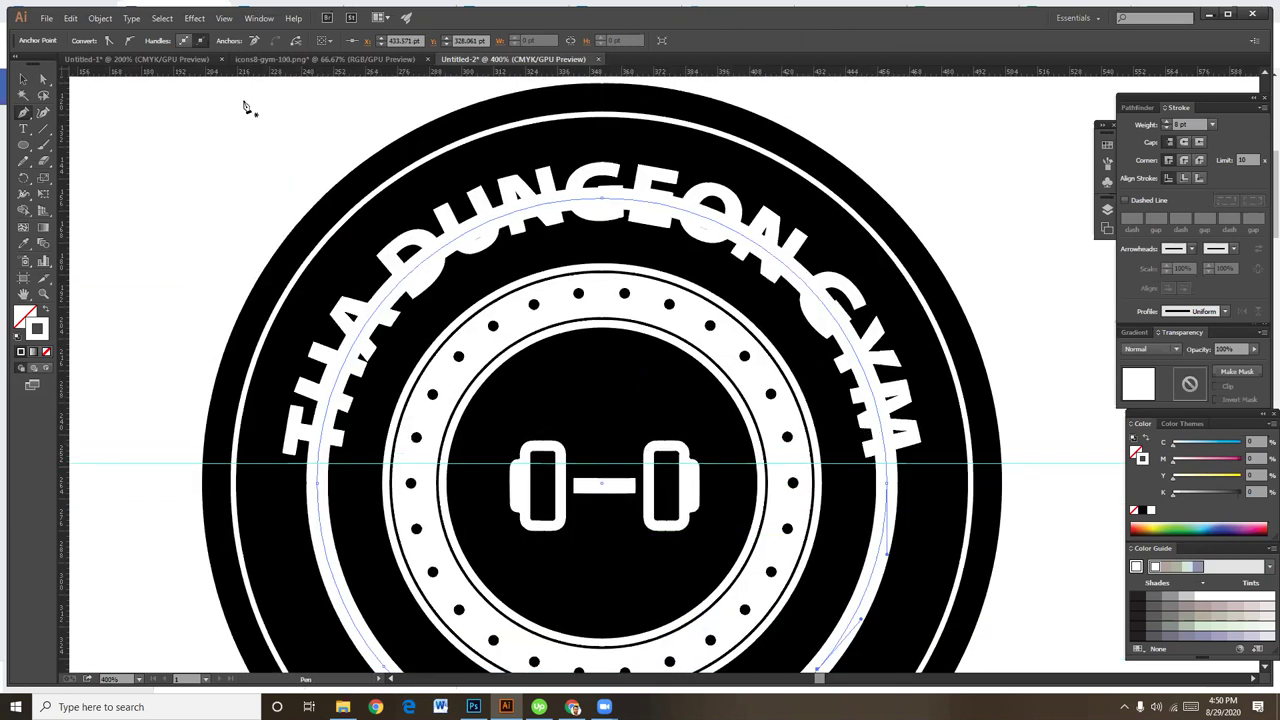
Delete the circle's top and bottom points, leaving two separate side arcs
click(43, 79)
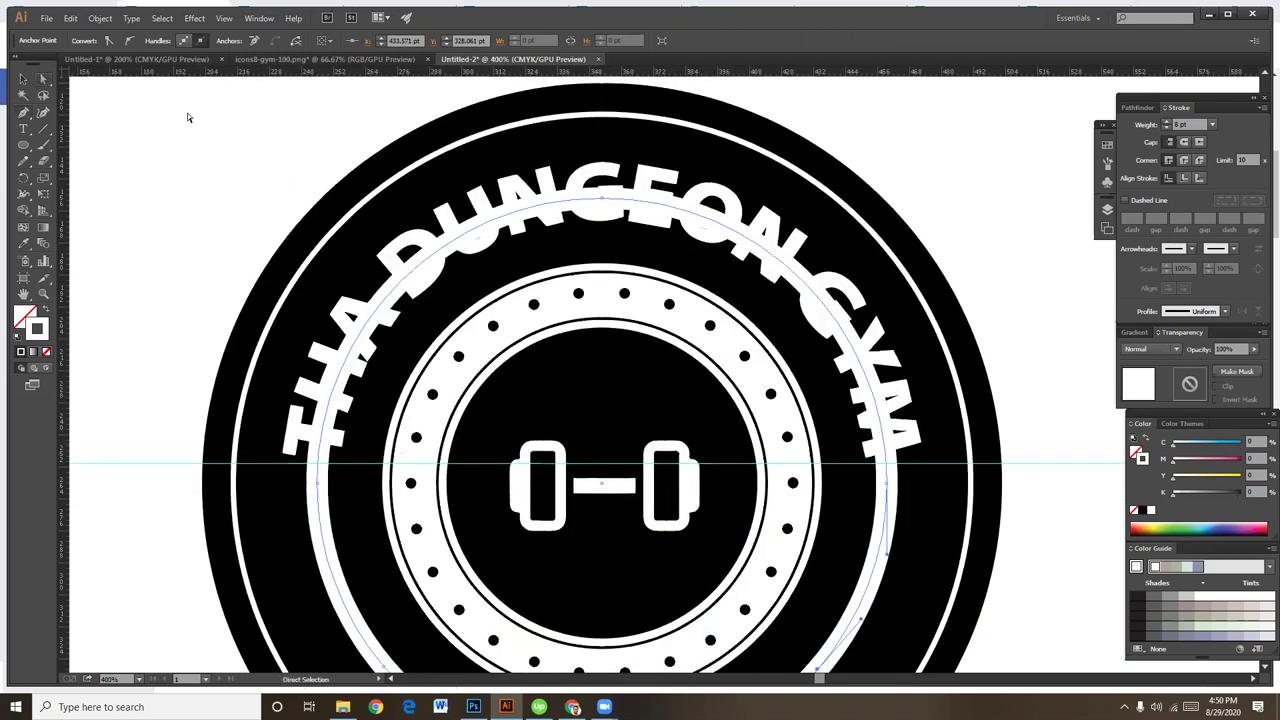
click(601, 201)
key(Return)
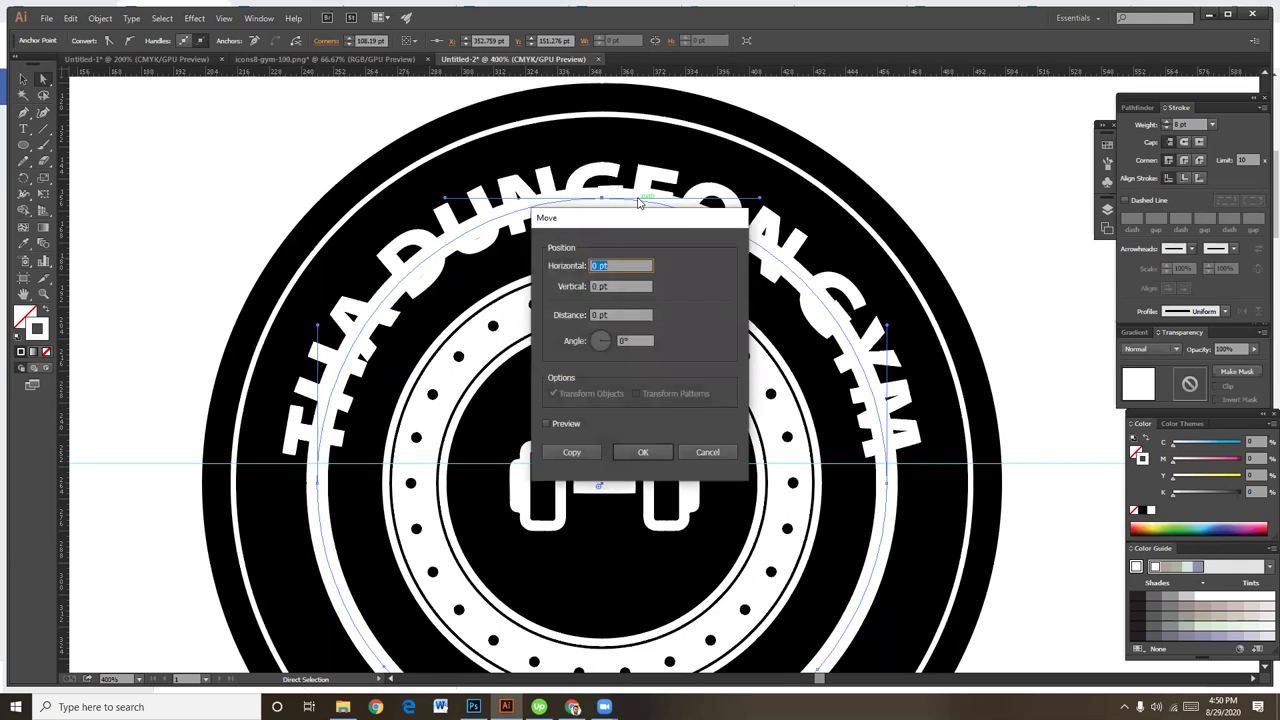
click(709, 452)
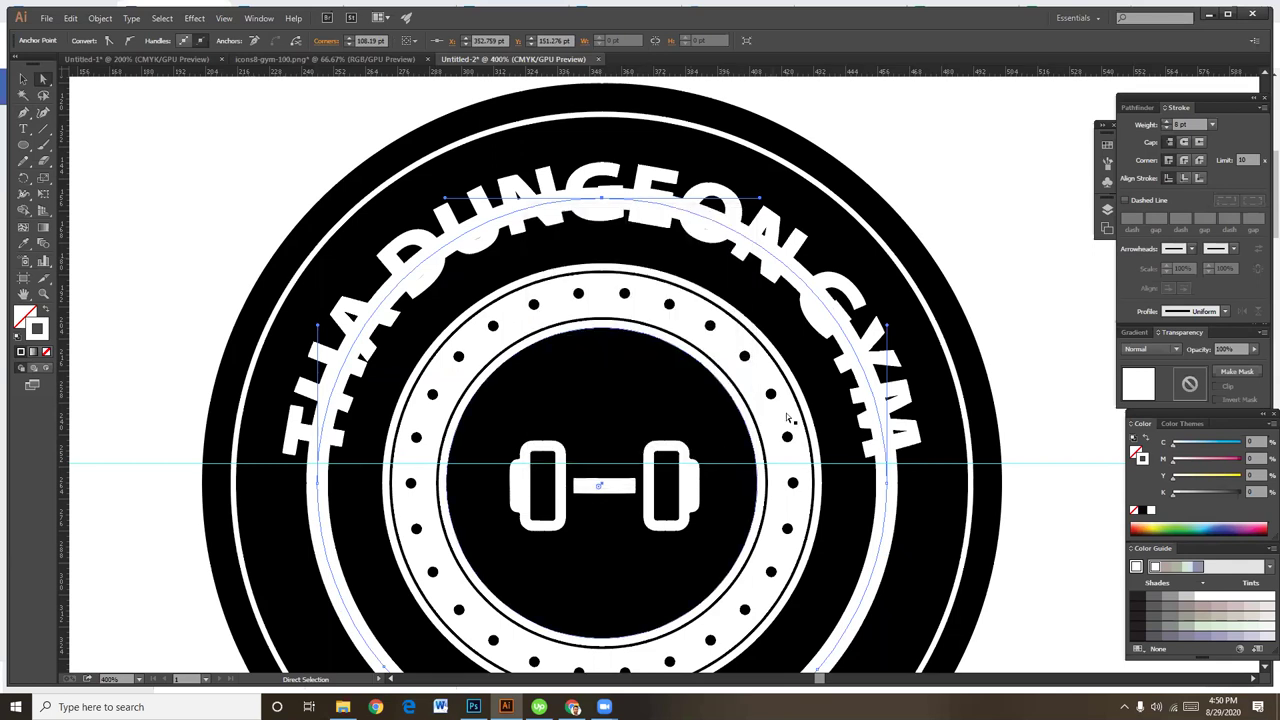
scroll(771, 485, down, 5)
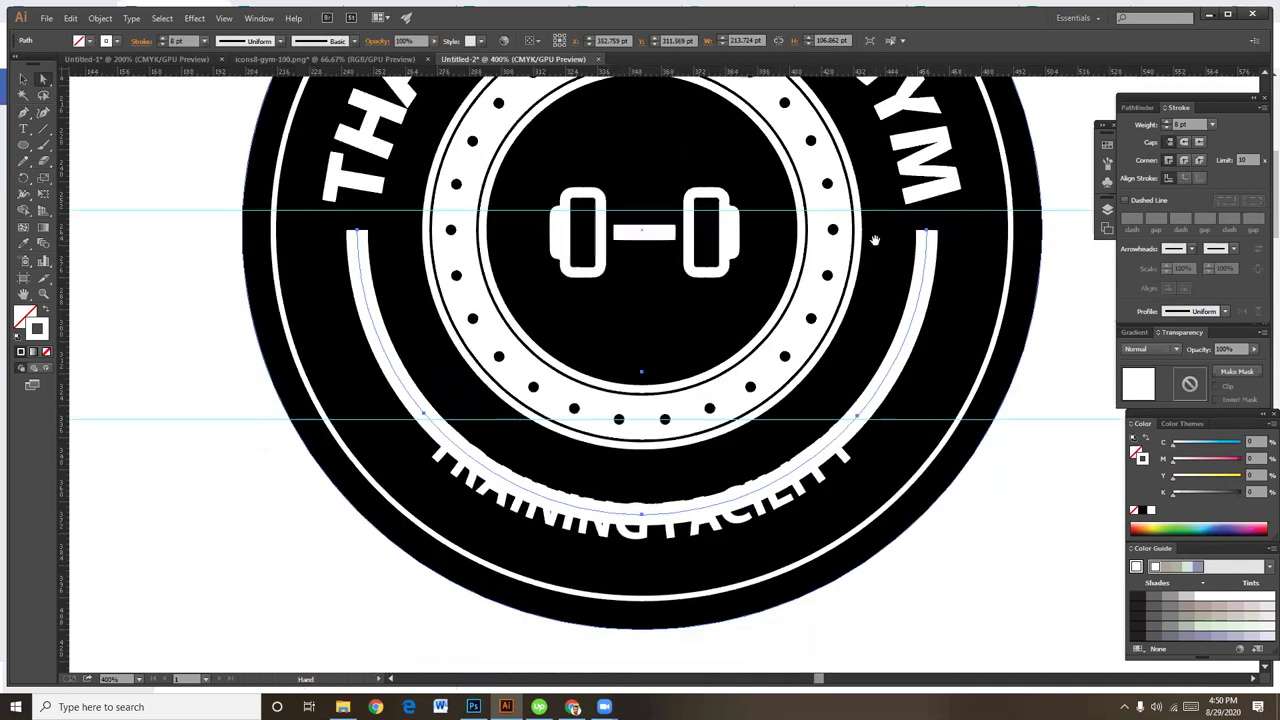
click(624, 510)
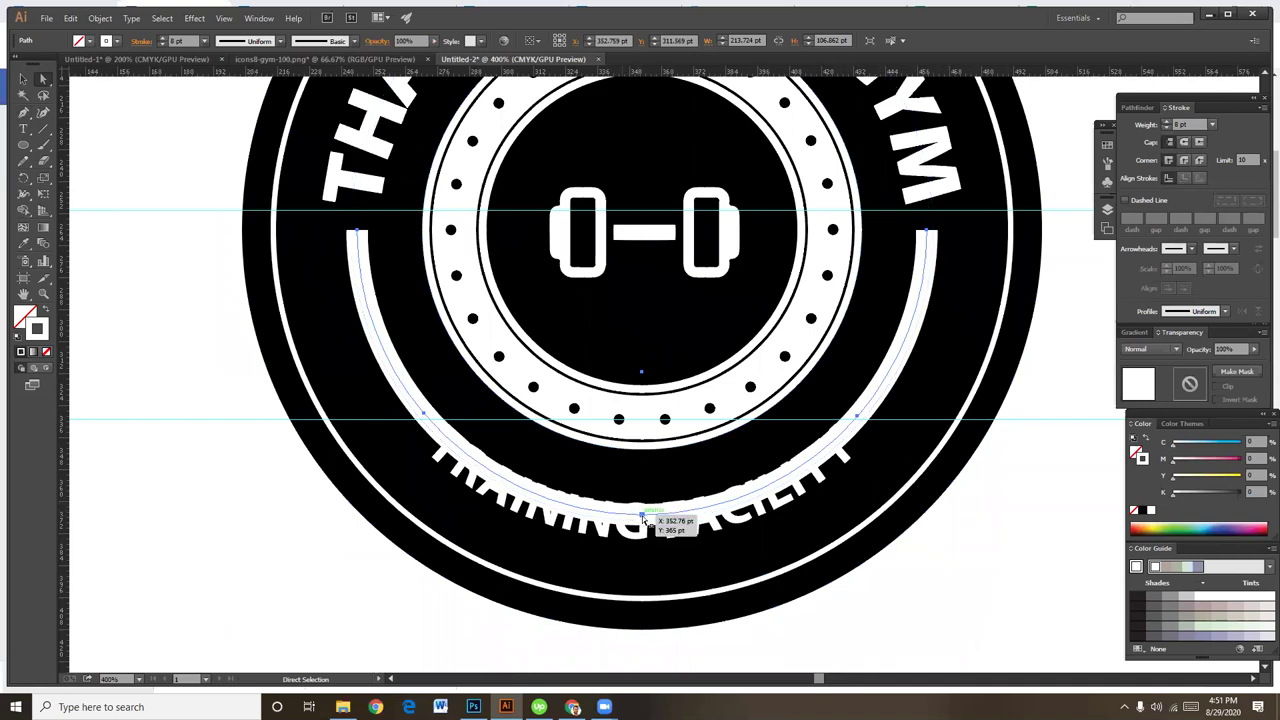
click(642, 515)
key(Delete)
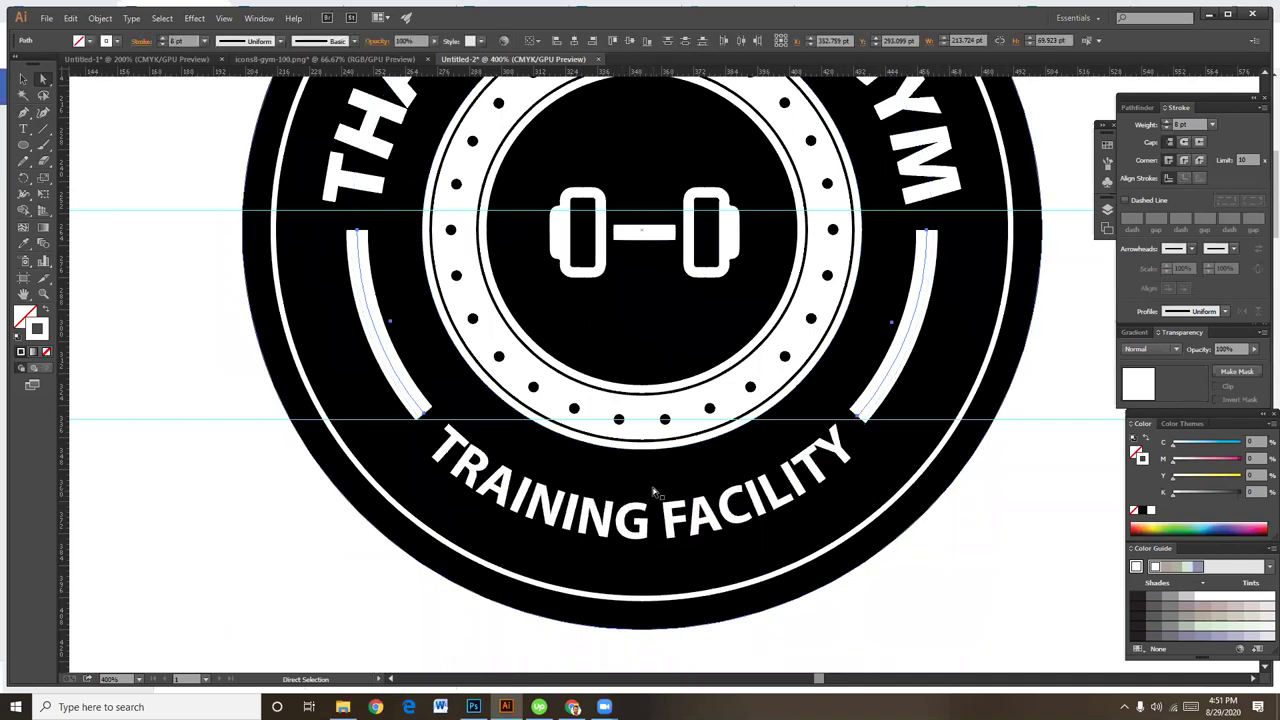
click(23, 79)
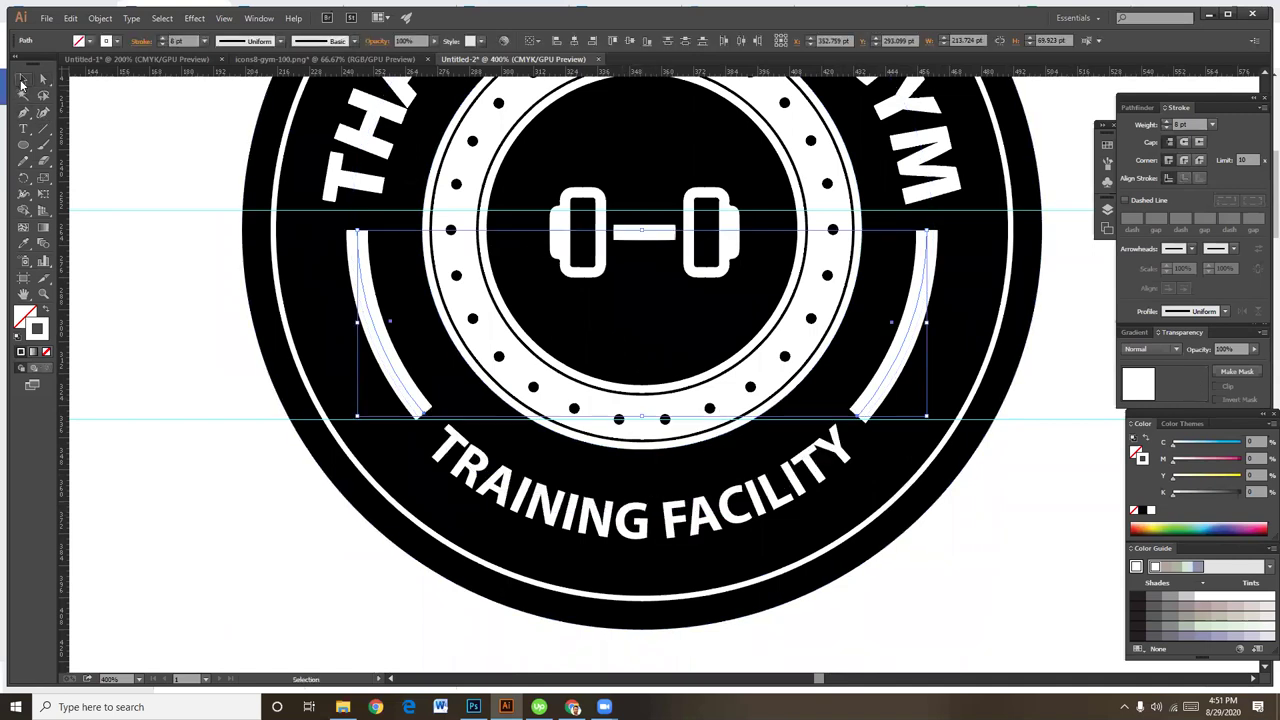
click(217, 447)
drag(1010, 398, 1012, 392)
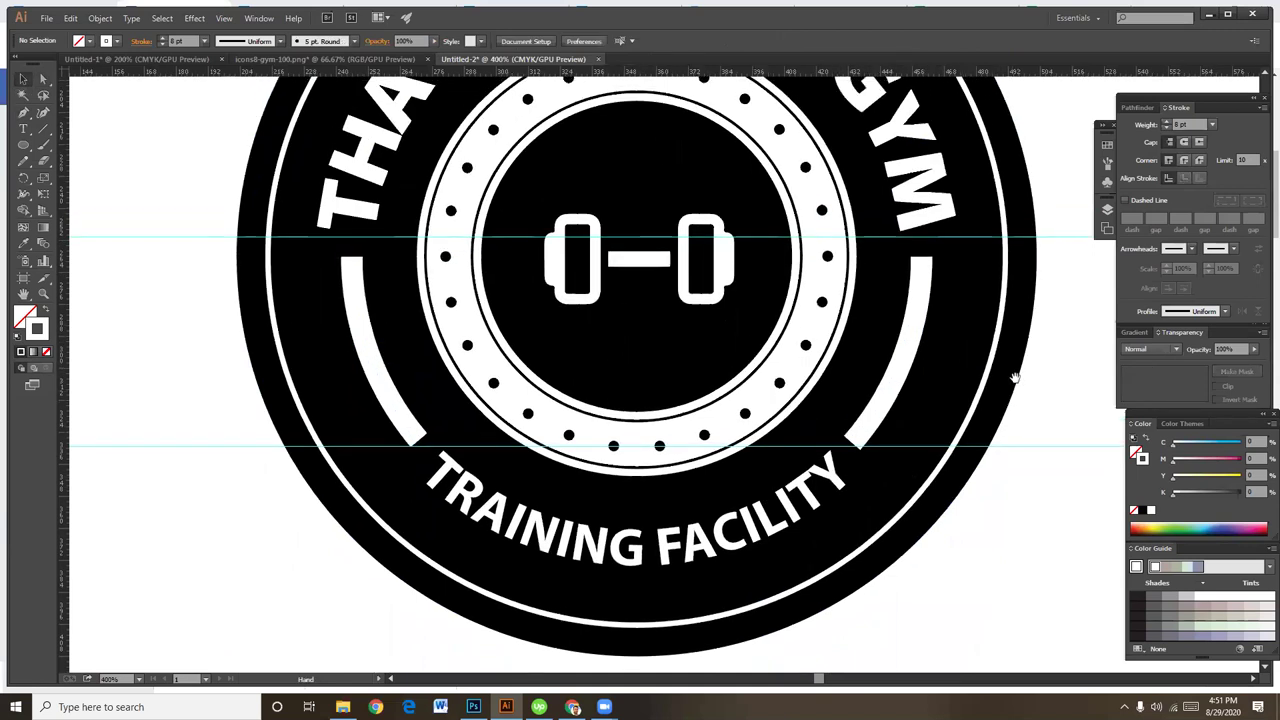
Give the right and left side arcs a tapered width profile
click(915, 338)
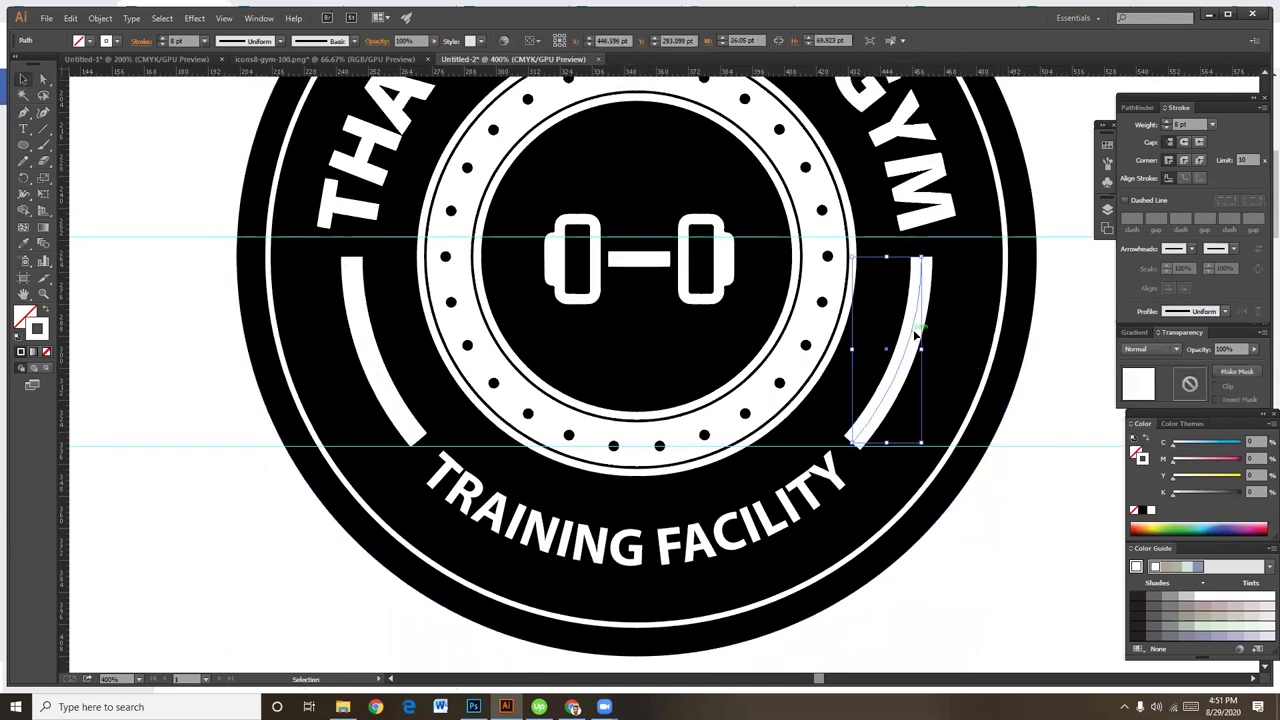
click(280, 42)
click(238, 126)
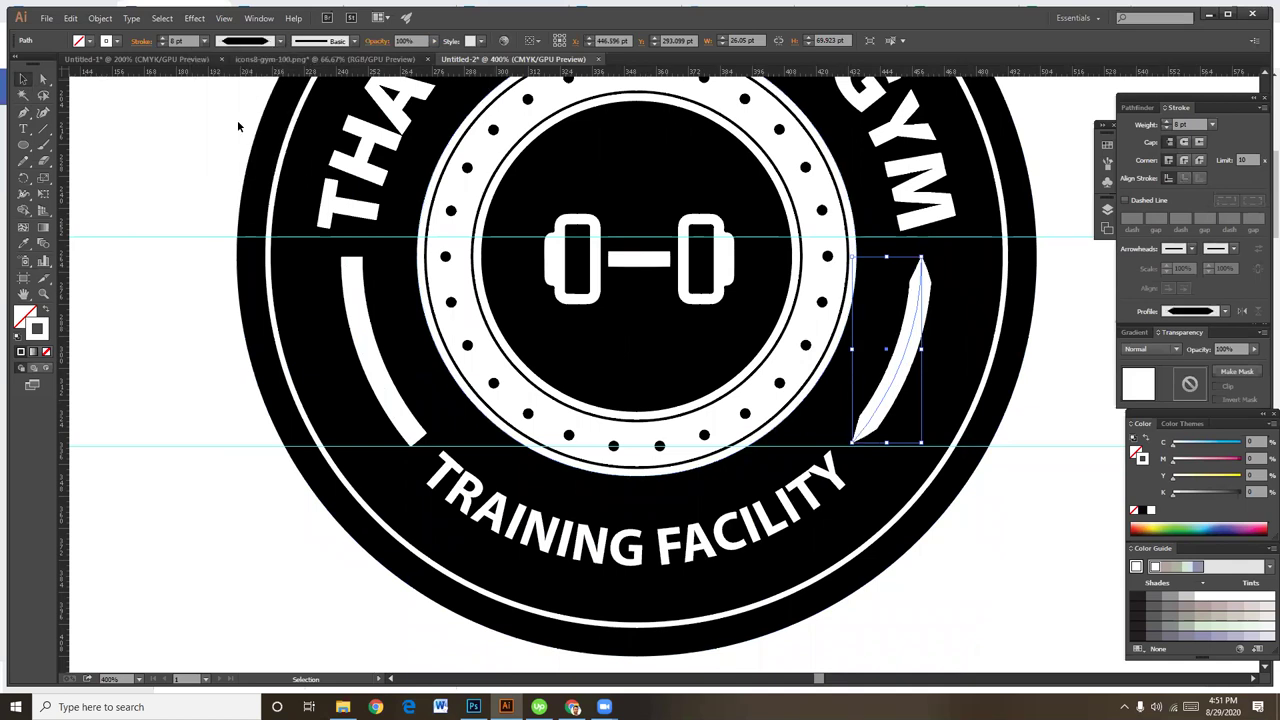
click(362, 340)
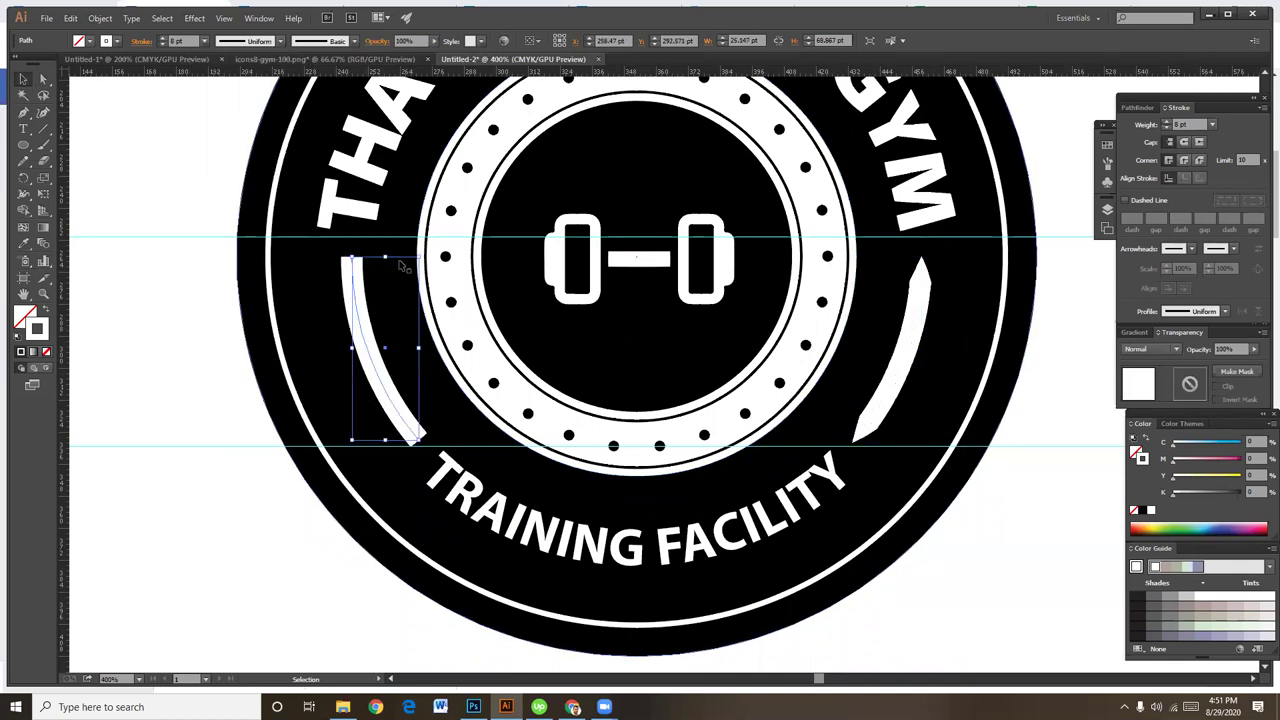
click(270, 44)
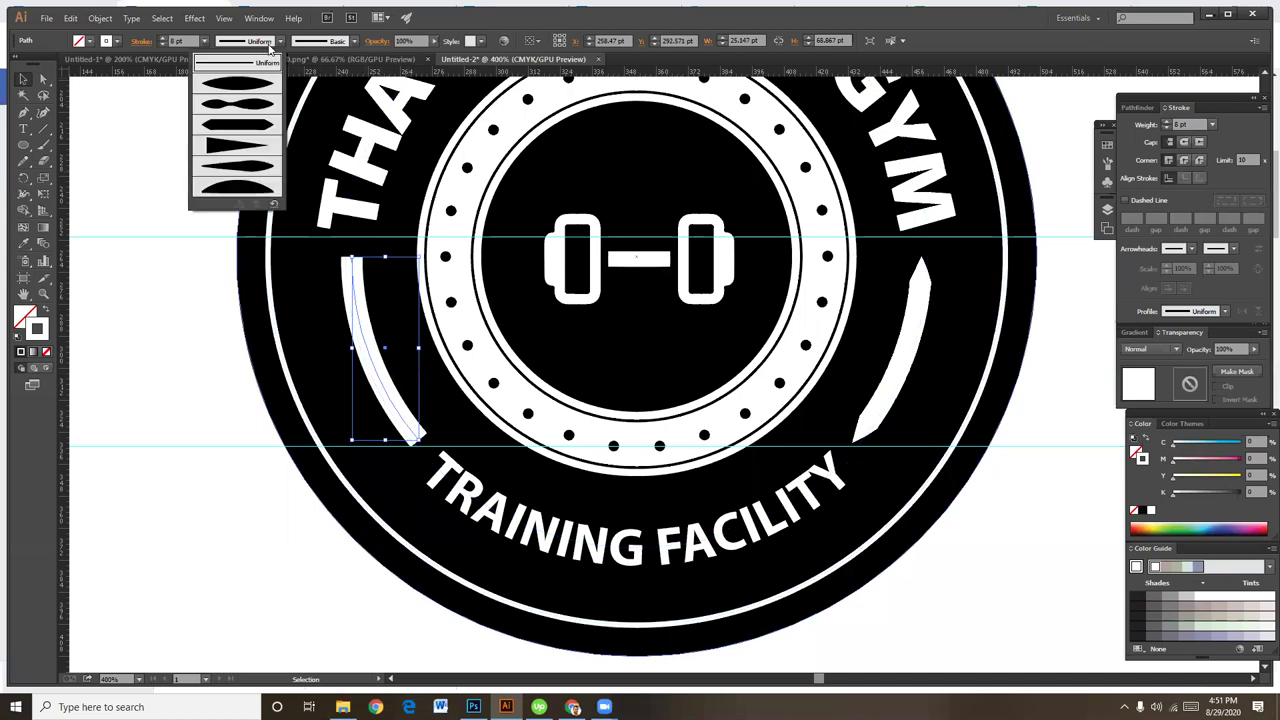
click(258, 130)
click(200, 376)
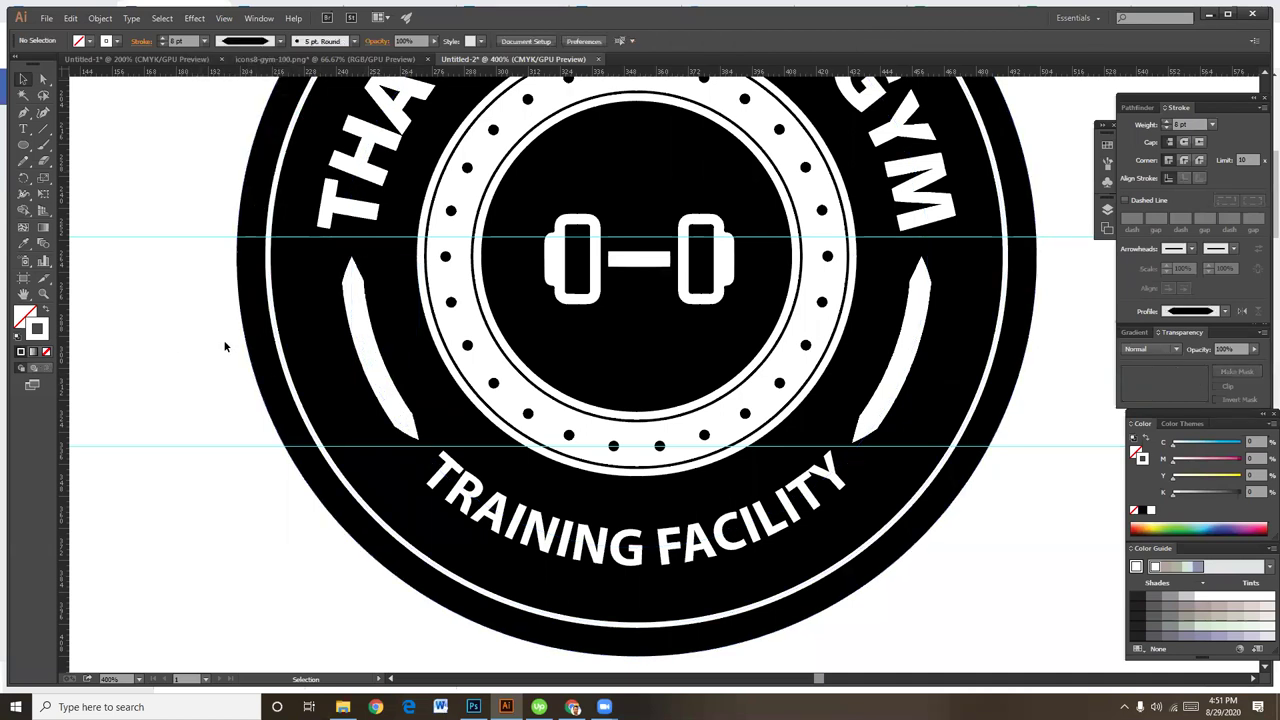
Hide the guides and zoom out to show the whole artboard
key(ctrl+minus)
key(ctrl+minus)
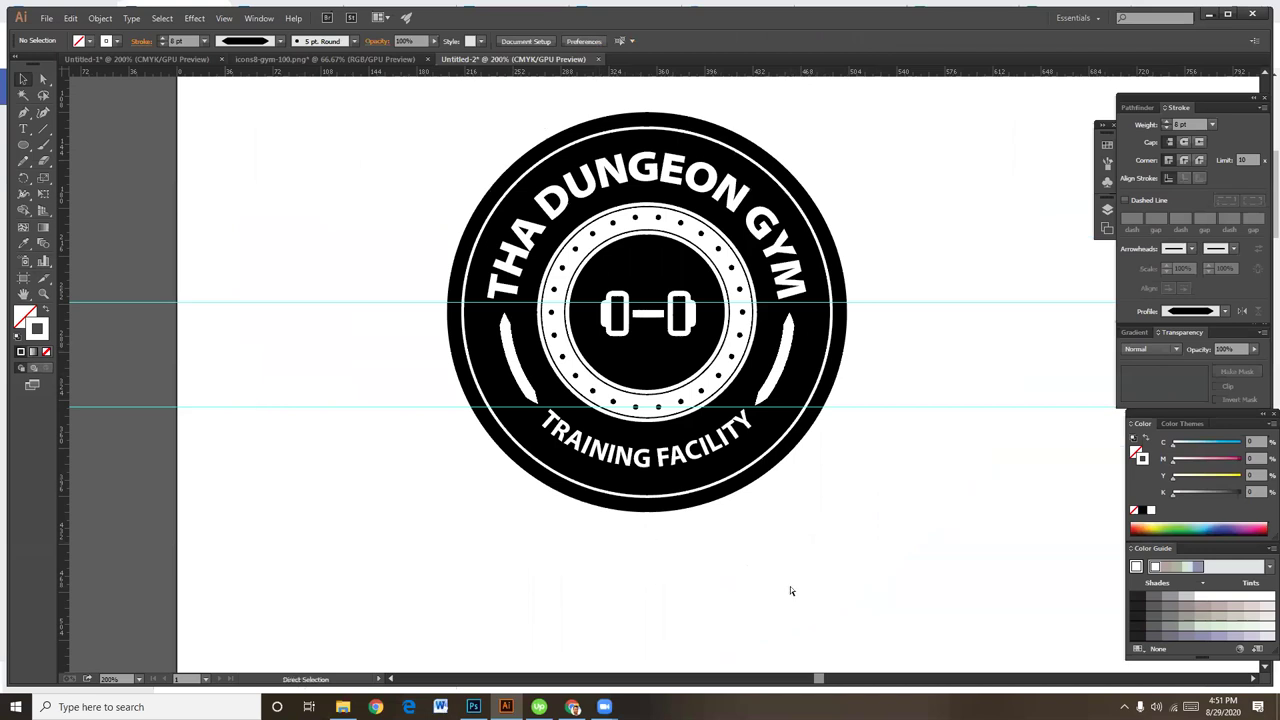
click(224, 18)
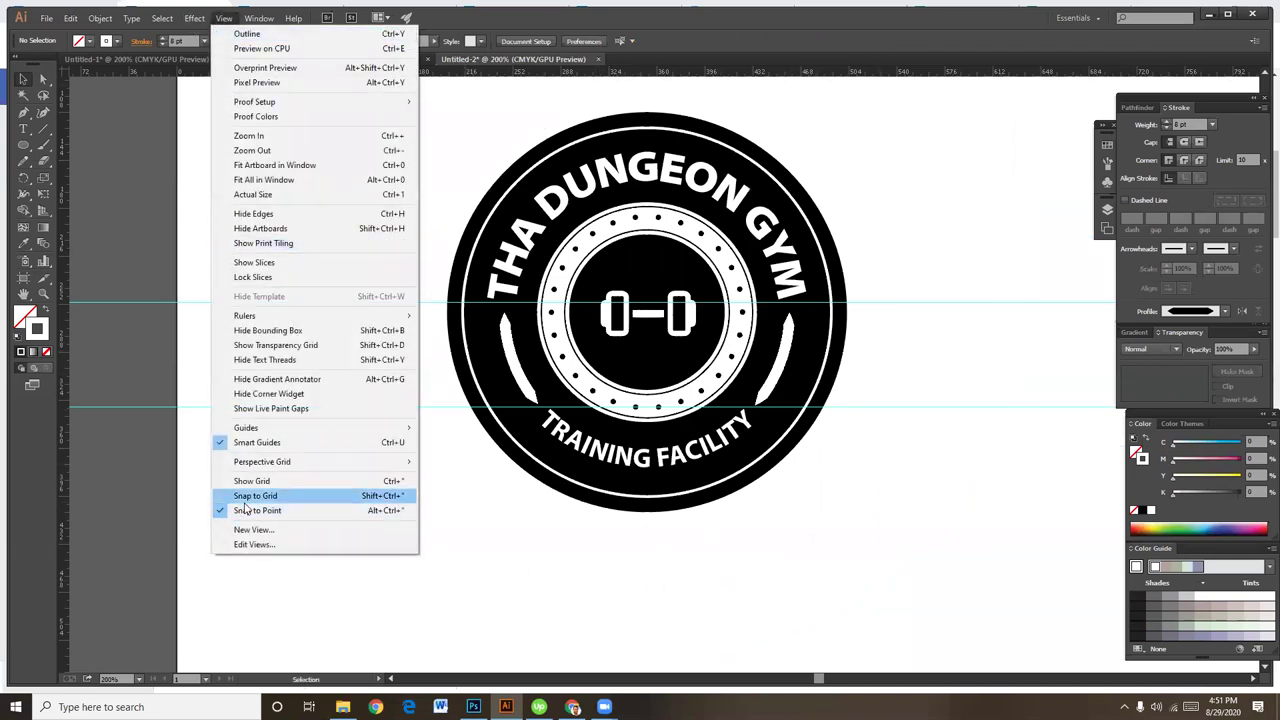
mouse_move(246, 427)
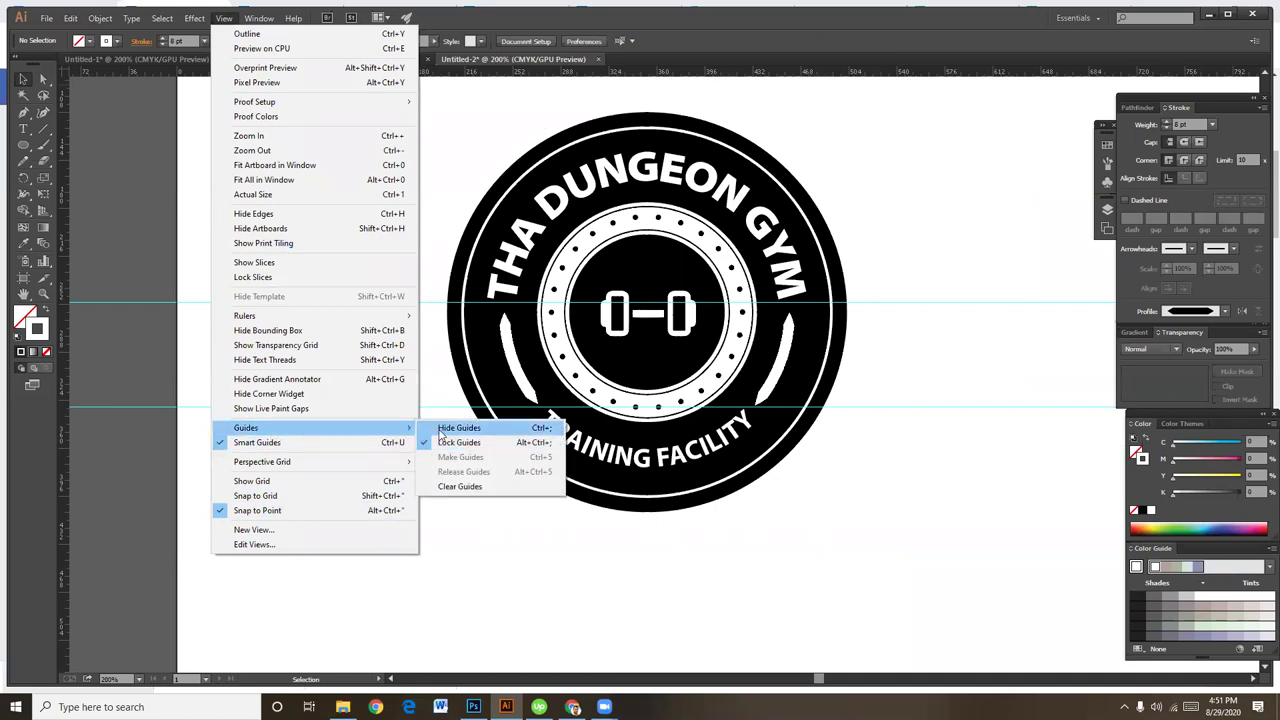
click(458, 427)
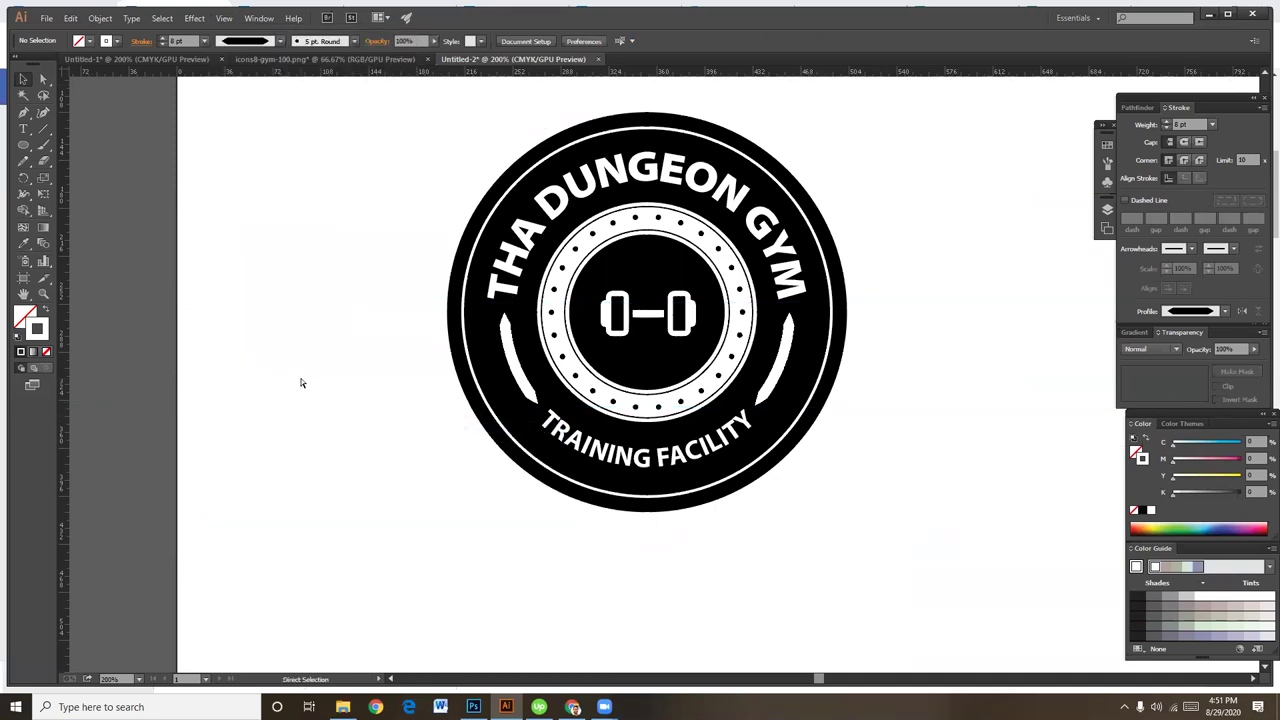
key(ctrl+plus)
key(ctrl+plus)
key(ctrl+minus)
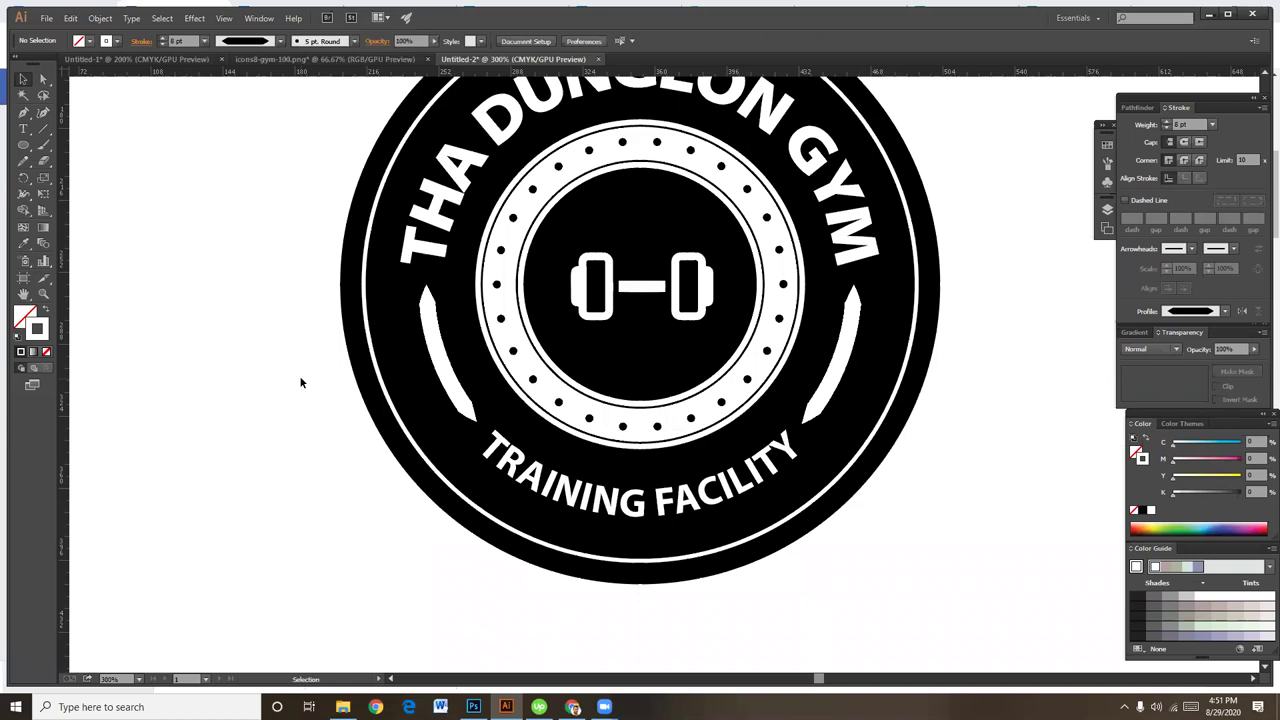
drag(728, 372, 686, 434)
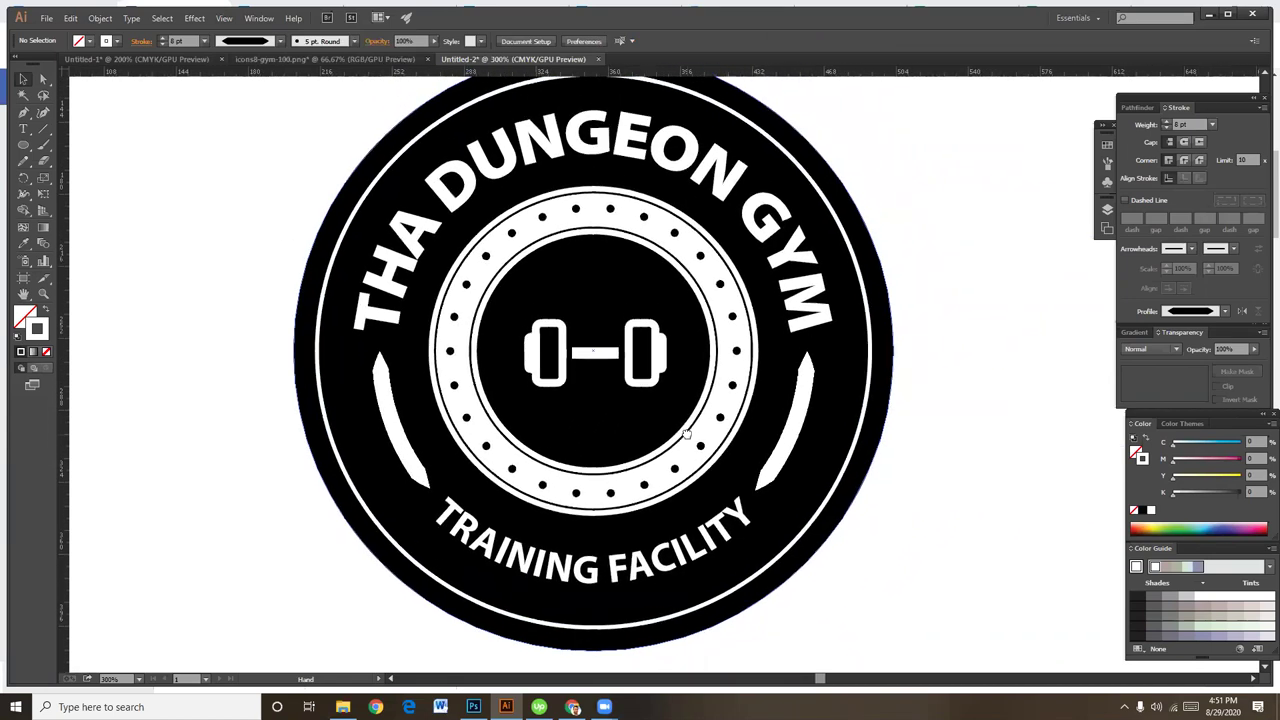
key(ctrl+minus)
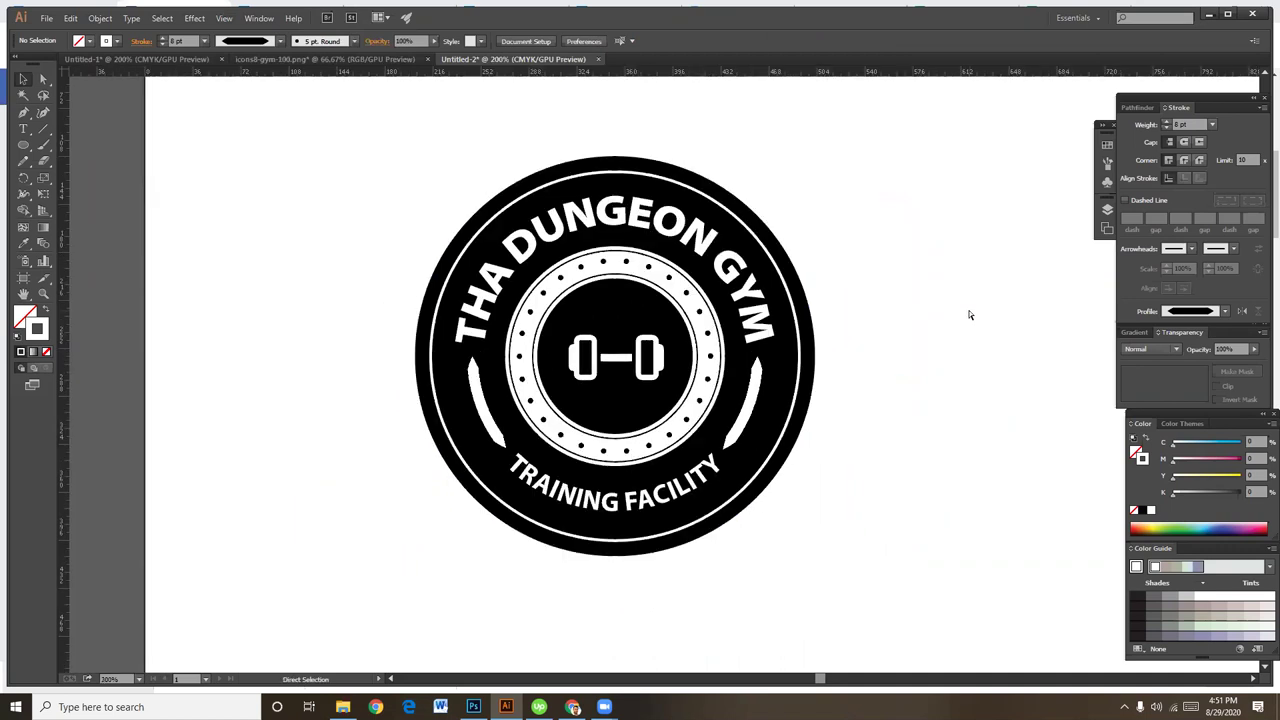
key(ctrl+minus)
key(ctrl+minus)
Place a duplicate of the badge to the left of the artboard
drag(967, 310, 937, 296)
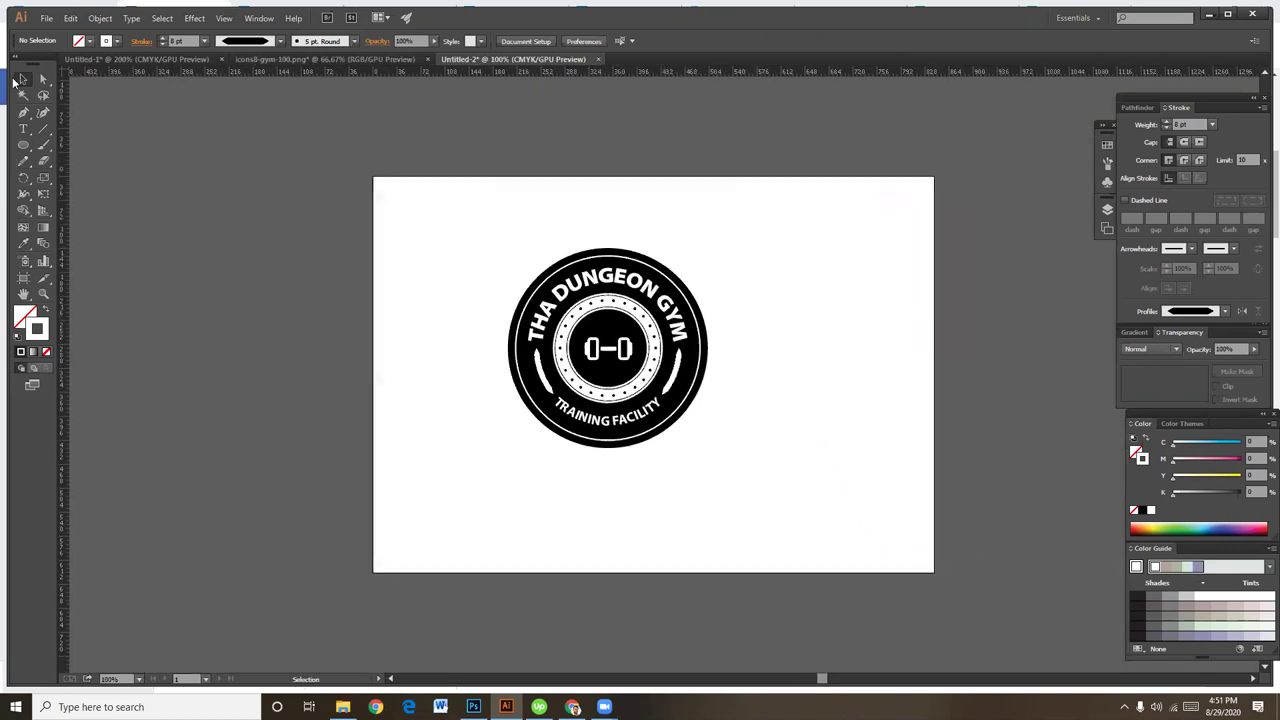
drag(444, 222, 734, 507)
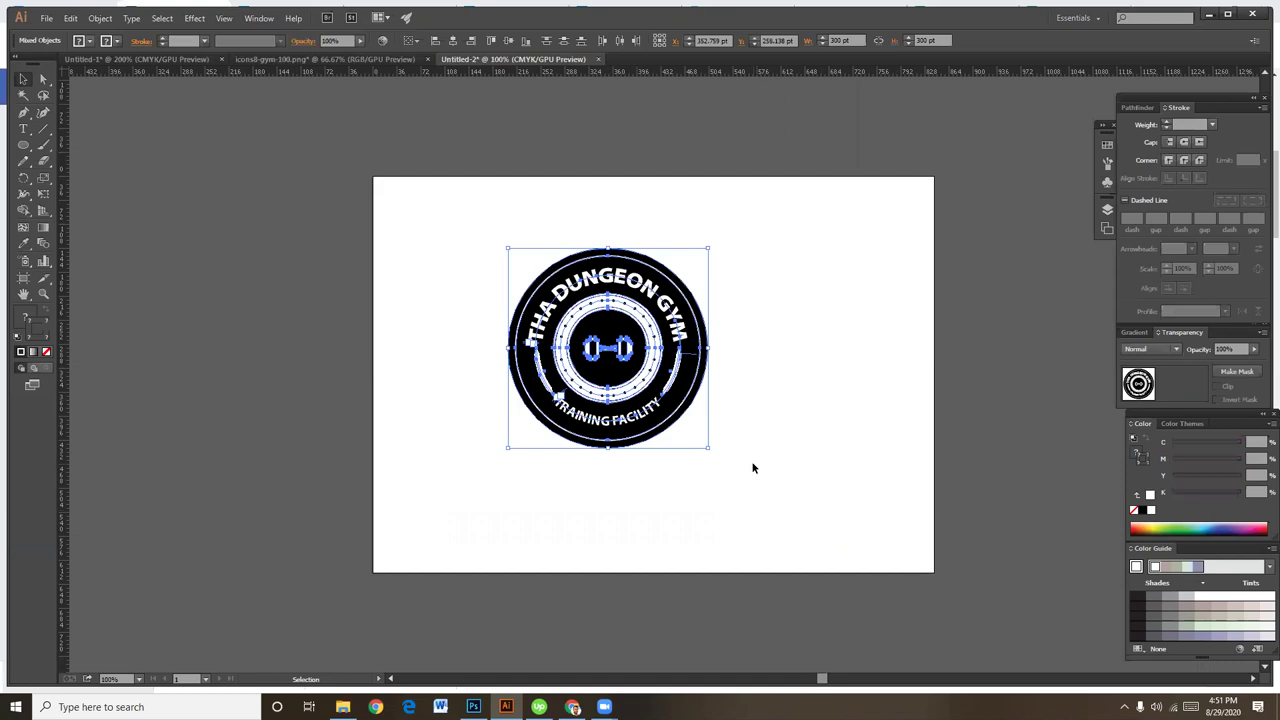
alt+drag(682, 329, 240, 291)
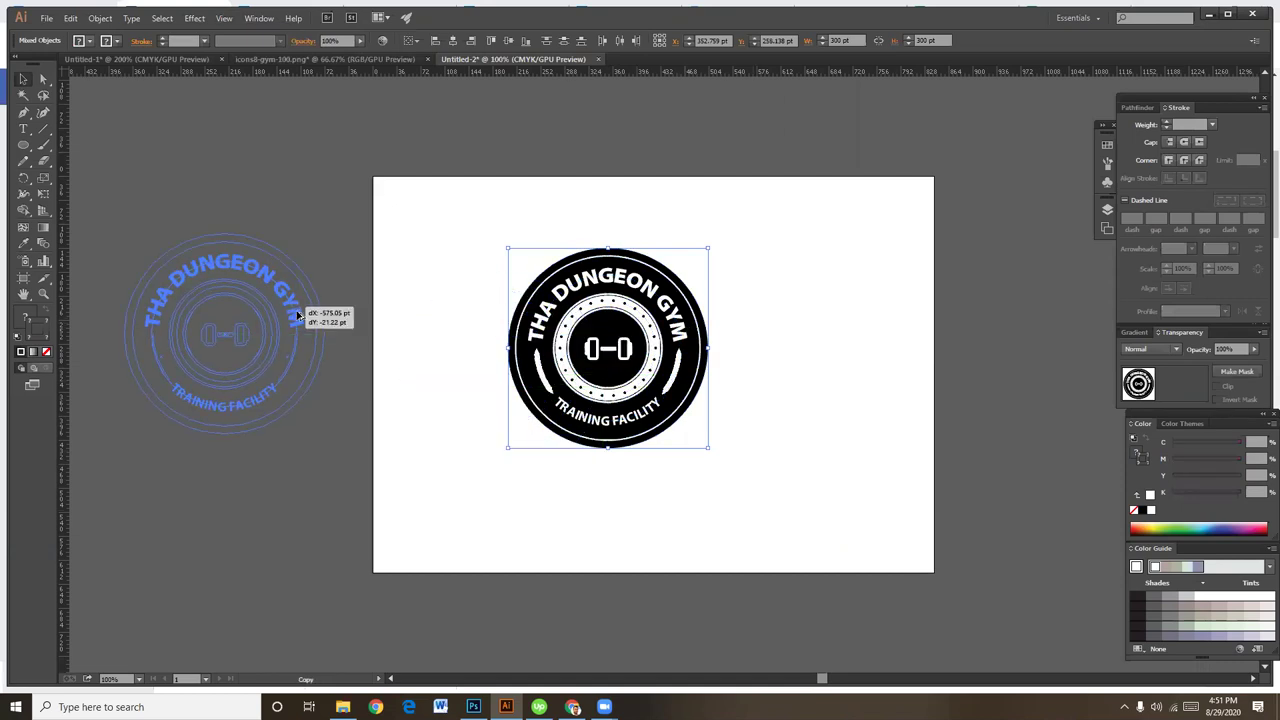
drag(428, 237, 745, 493)
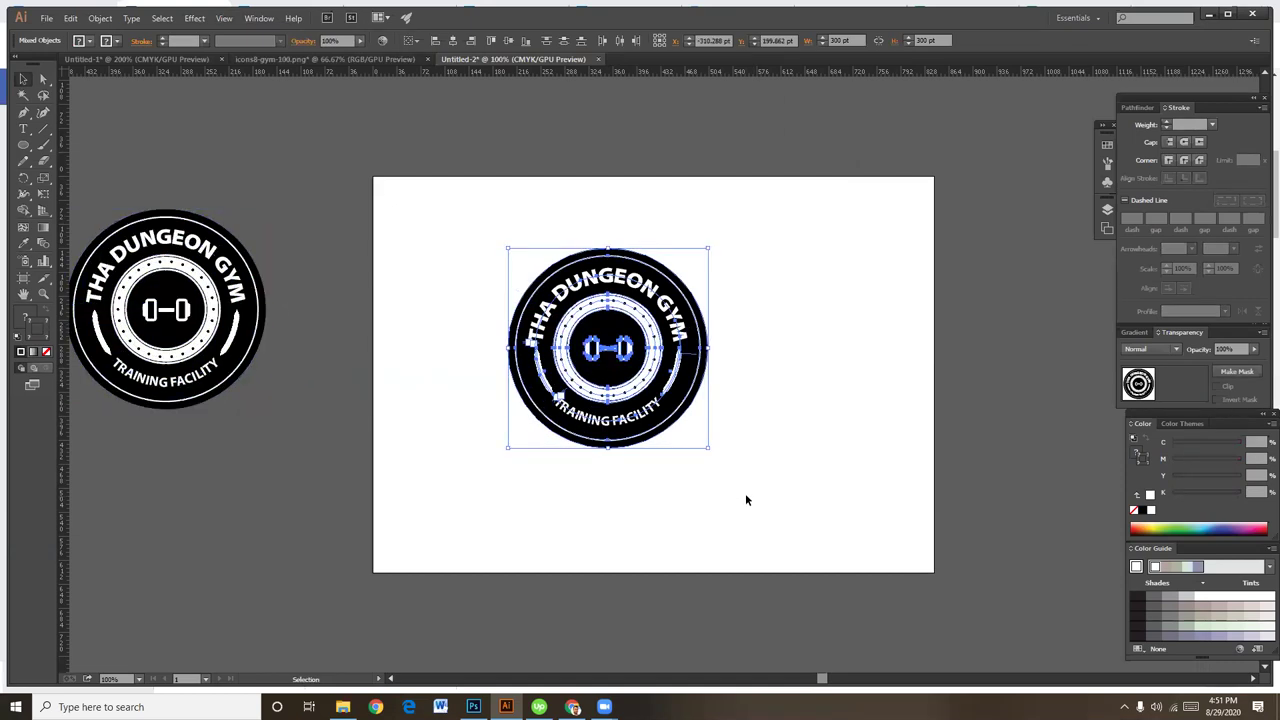
key(a)
key(v)
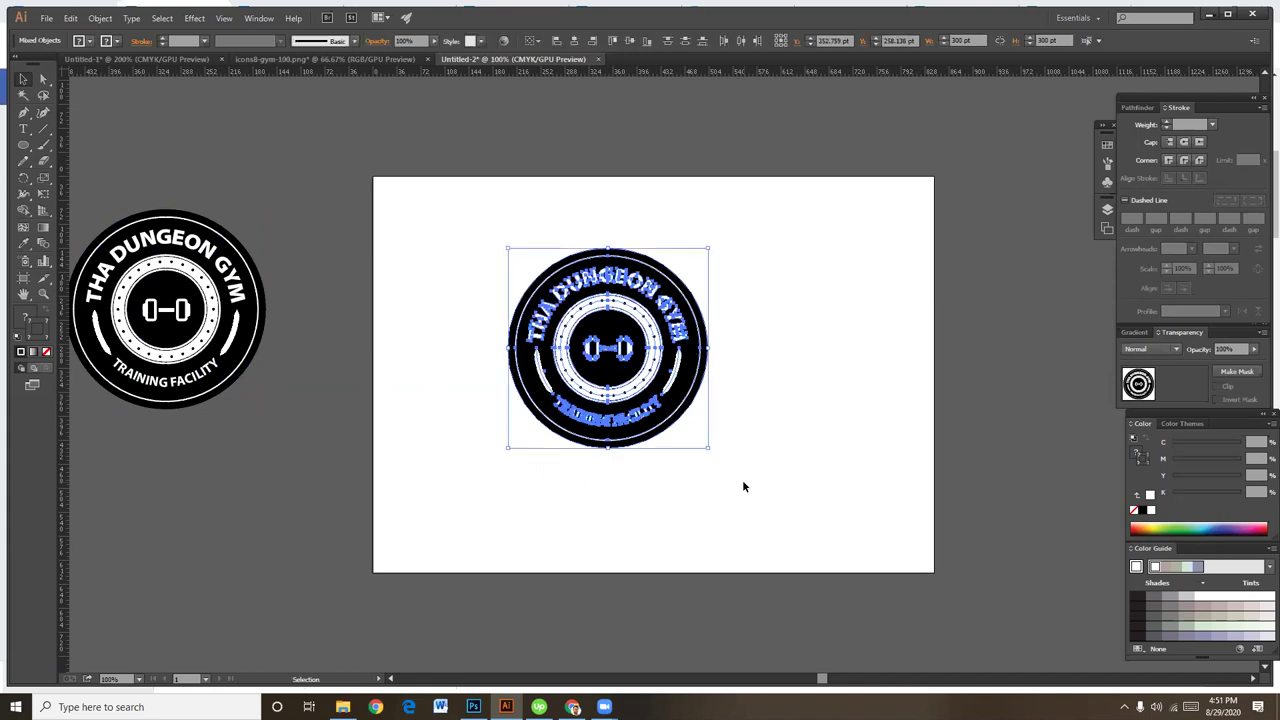
click(100, 18)
mouse_move(125, 97)
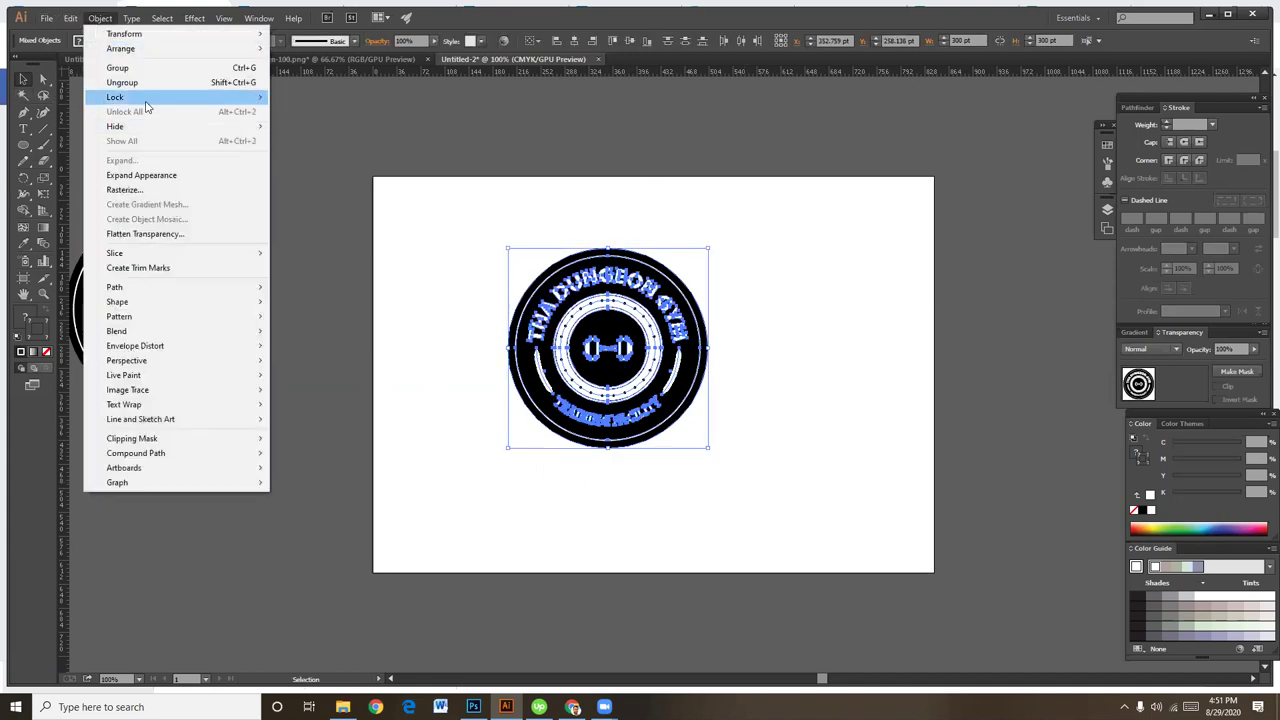
click(140, 175)
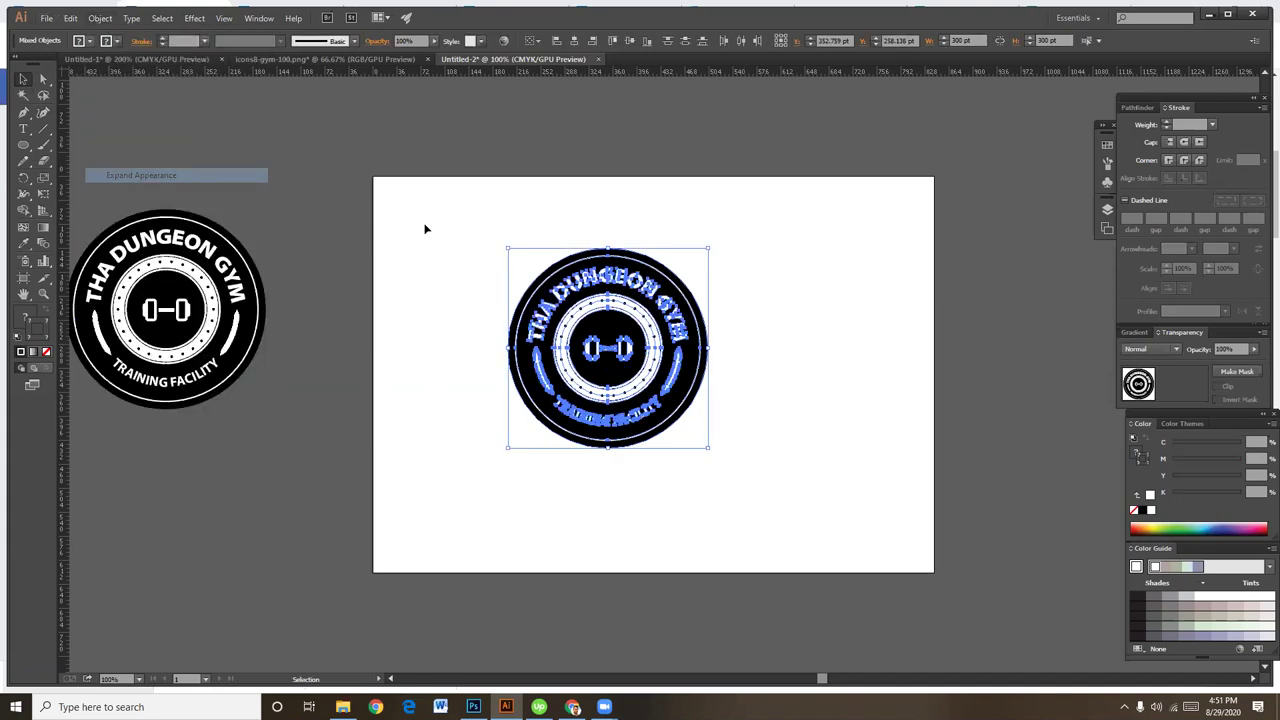
Scale the central badge down to about 190 pt and nudge it toward the artboard centre
drag(464, 228, 797, 479)
drag(705, 254, 690, 285)
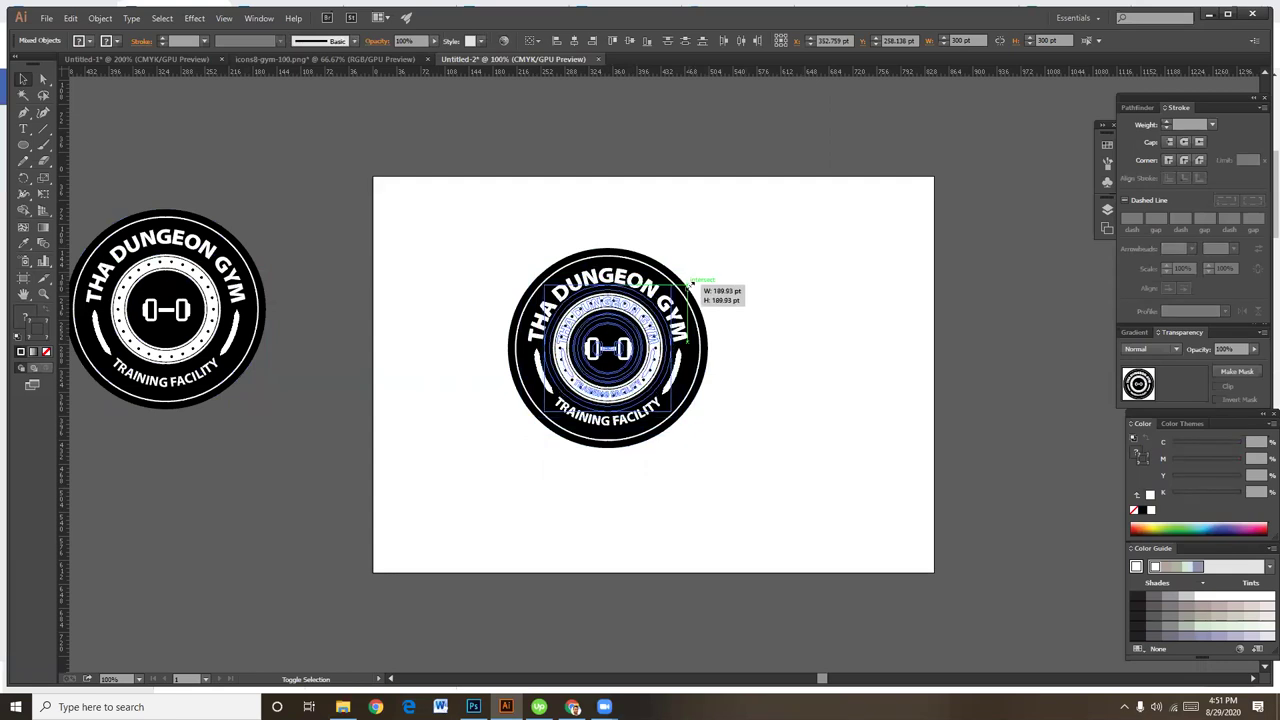
click(749, 277)
drag(466, 280, 757, 451)
drag(612, 360, 655, 385)
key(ctrl+z)
click(789, 393)
drag(478, 256, 725, 430)
key(Right)
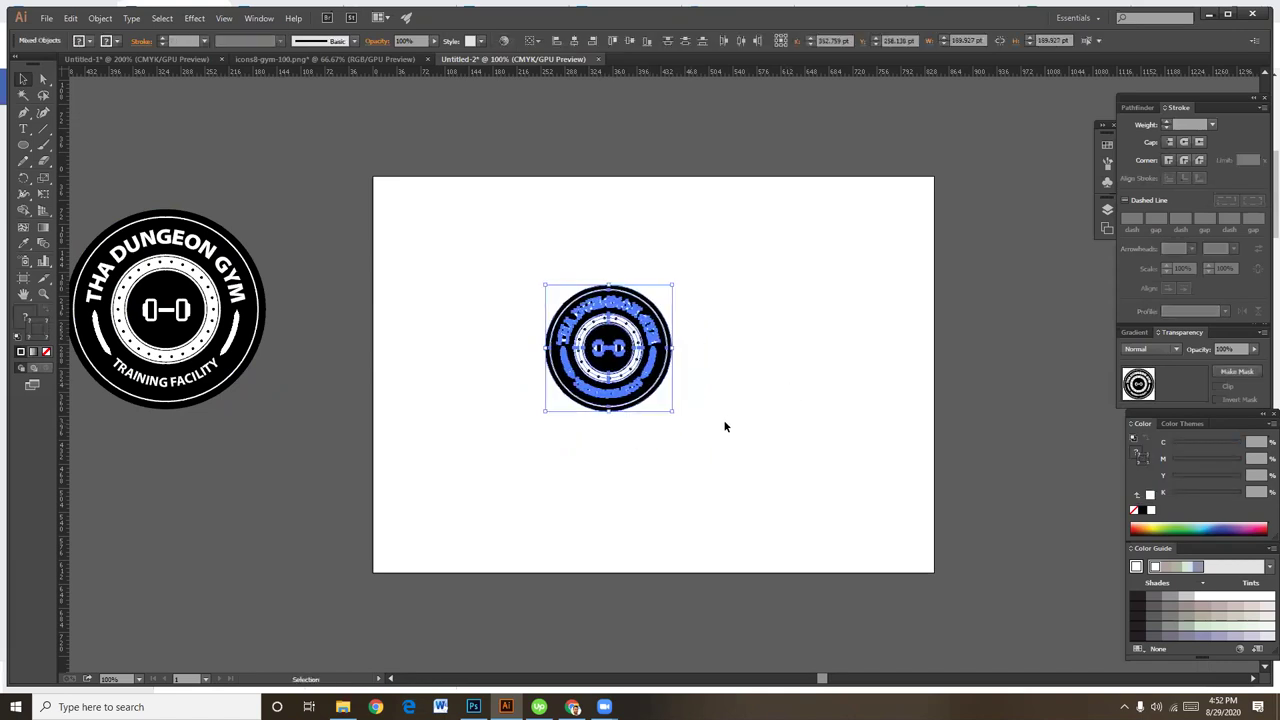
key(Right)
key(Right)
key(Right)
key(Right)
key(Right)
key(Right)
key(Right)
key(Right)
key(Right)
key(Right)
key(Right)
key(Right)
key(Right)
key(Right)
key(Right)
key(Down)
key(Down)
key(Down)
key(Down)
key(Down)
key(Down)
key(Down)
key(Down)
key(Down)
key(Down)
key(Down)
key(Down)
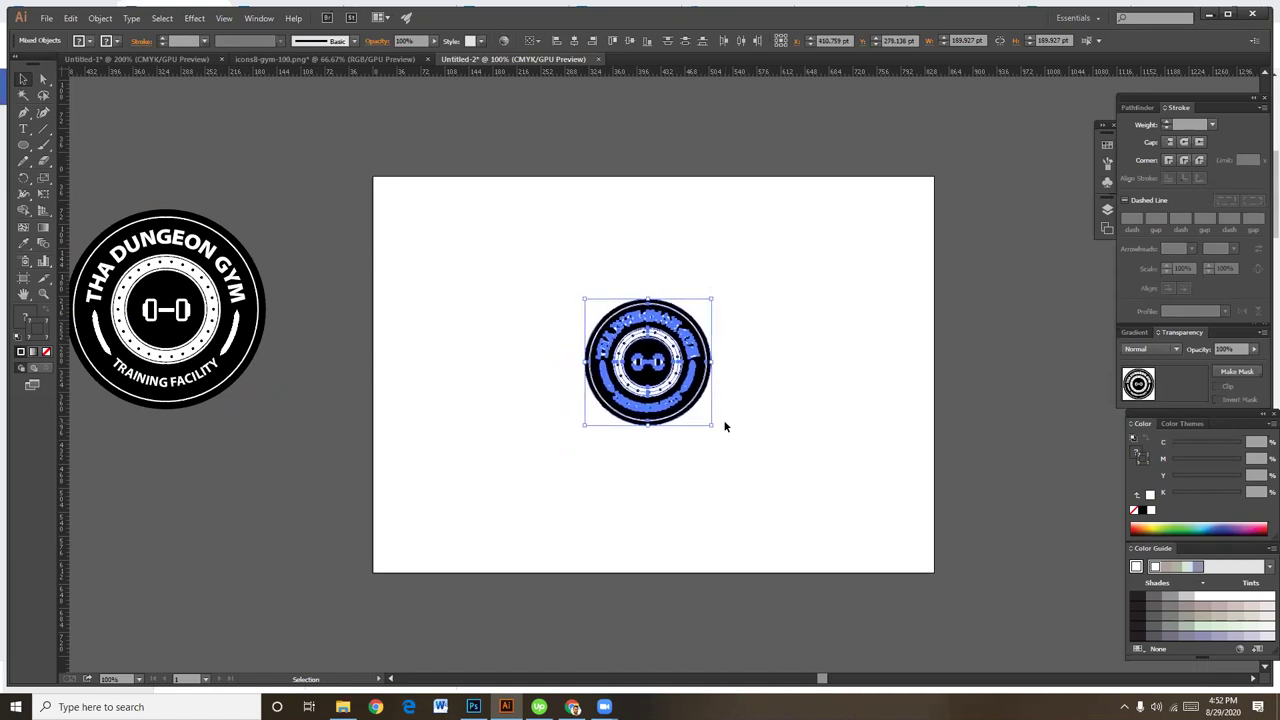
Enlarge the central badge to about 240 pt across and reselect it
drag(532, 254, 793, 509)
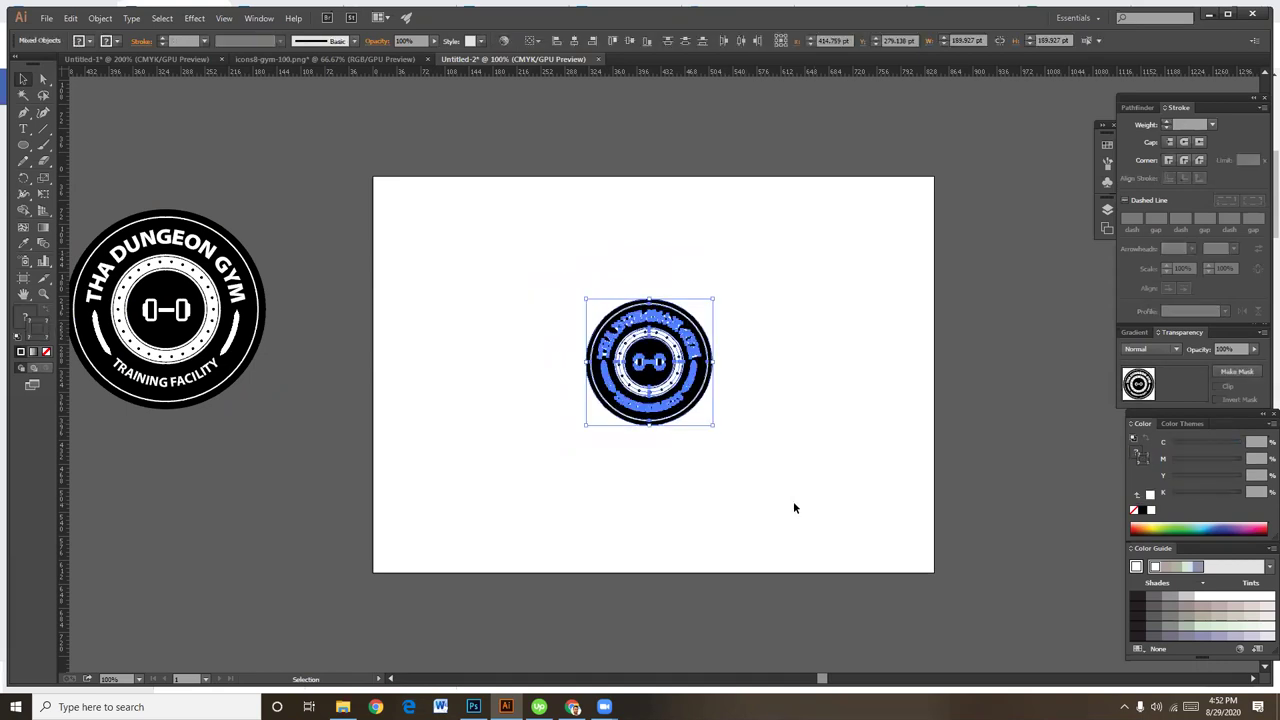
key(ctrl+=)
key(a)
key(ctrl+minus)
key(v)
mouse_move(497, 248)
mouse_down()
mouse_move(863, 505)
mouse_move(845, 477)
mouse_up()
drag(514, 236, 797, 460)
drag(713, 299, 731, 287)
click(517, 257)
drag(490, 244, 810, 521)
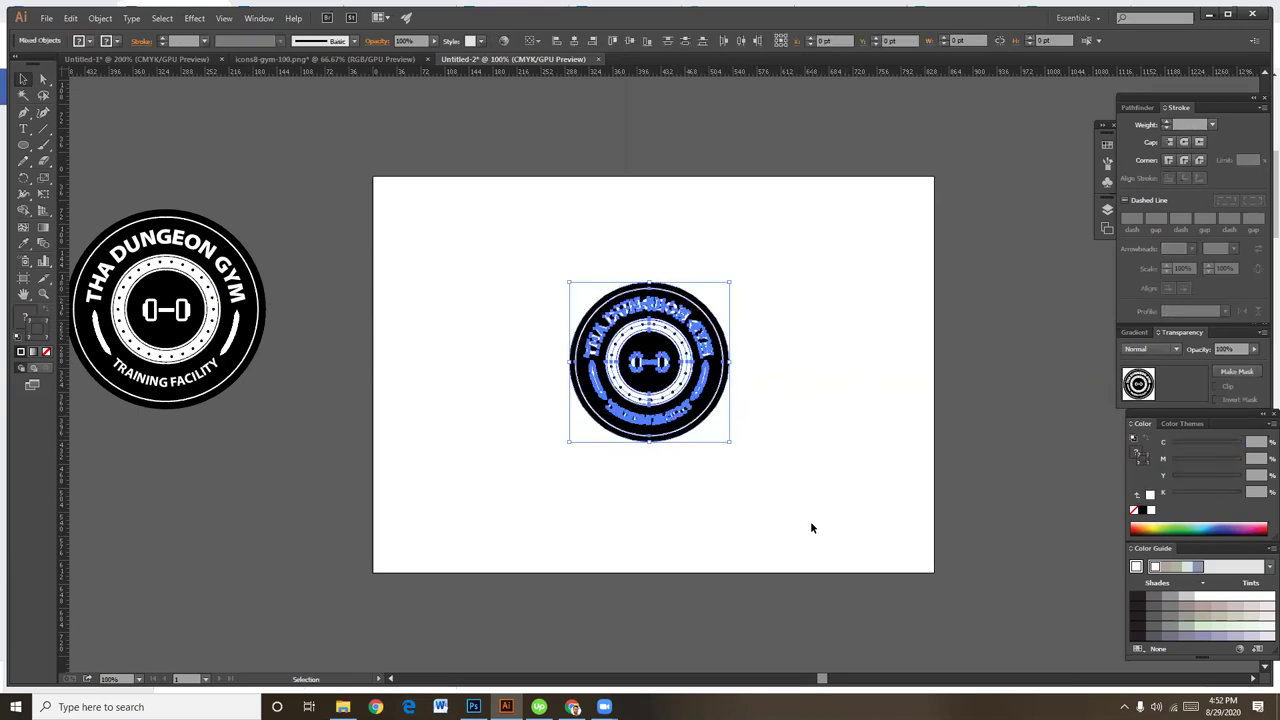
click(821, 422)
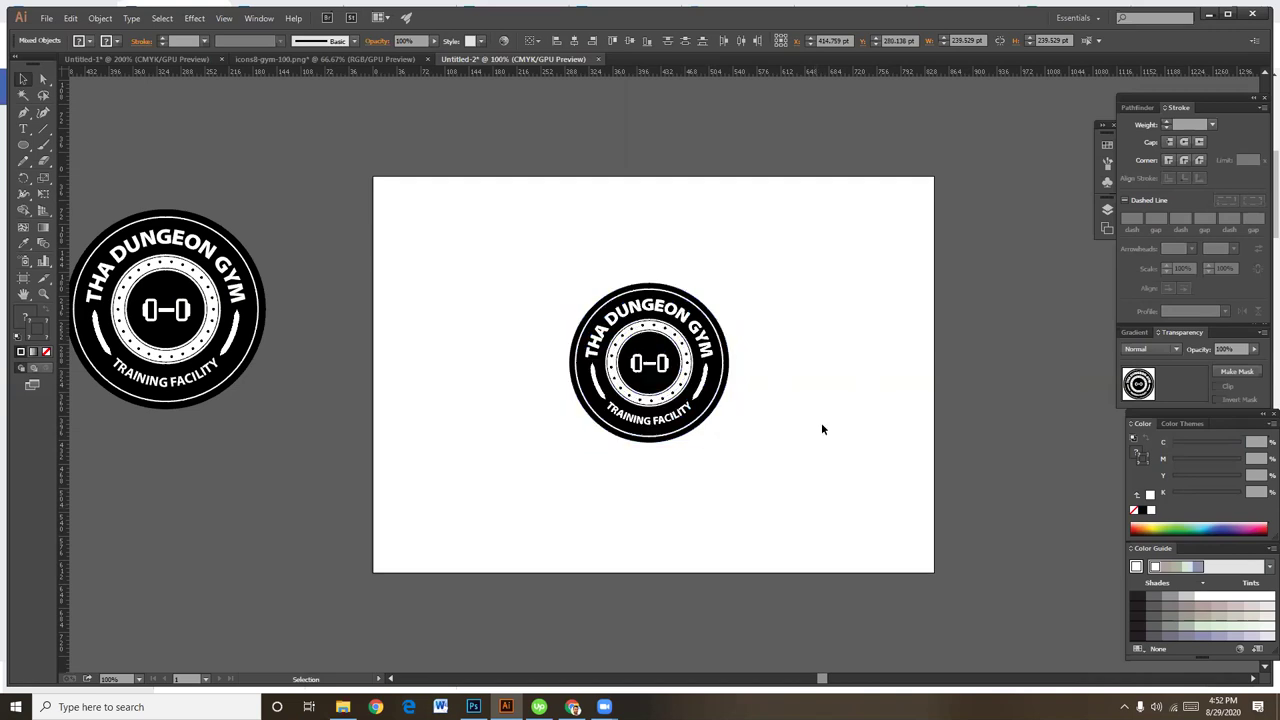
drag(524, 250, 798, 497)
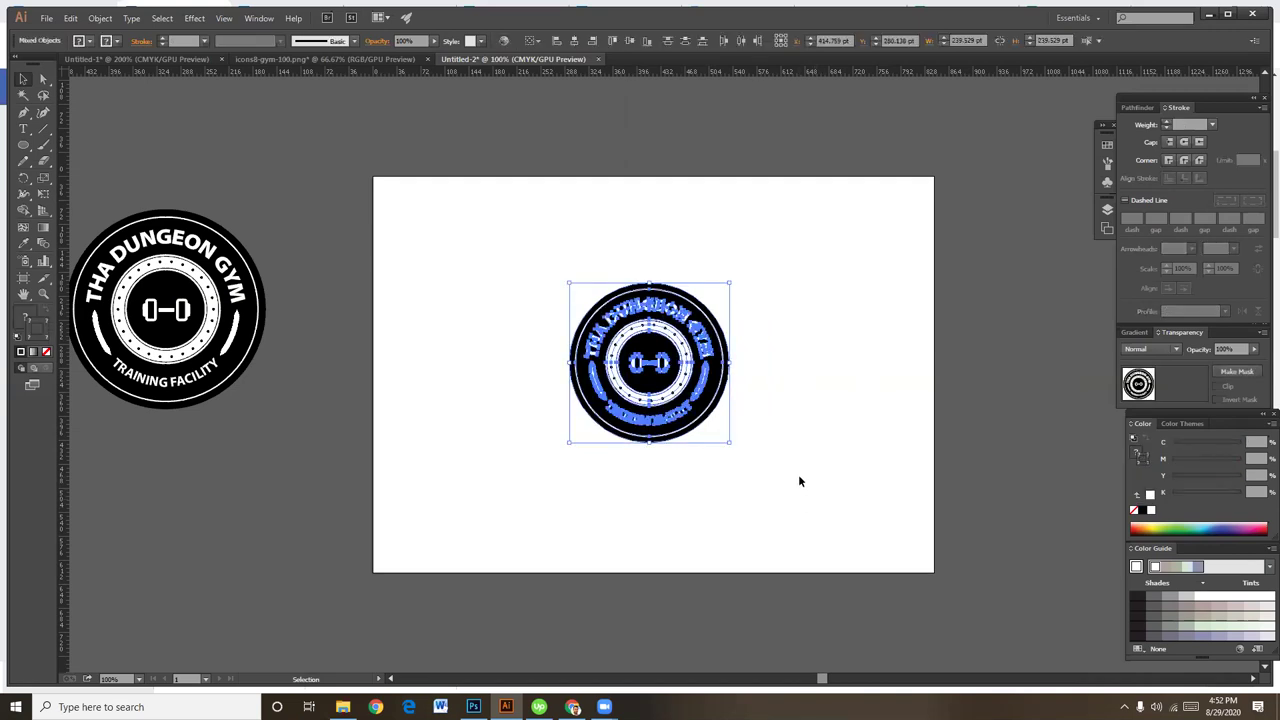
click(798, 474)
drag(462, 204, 826, 530)
Widen the artboard by extending its left and right edges to about 927 pt
click(24, 278)
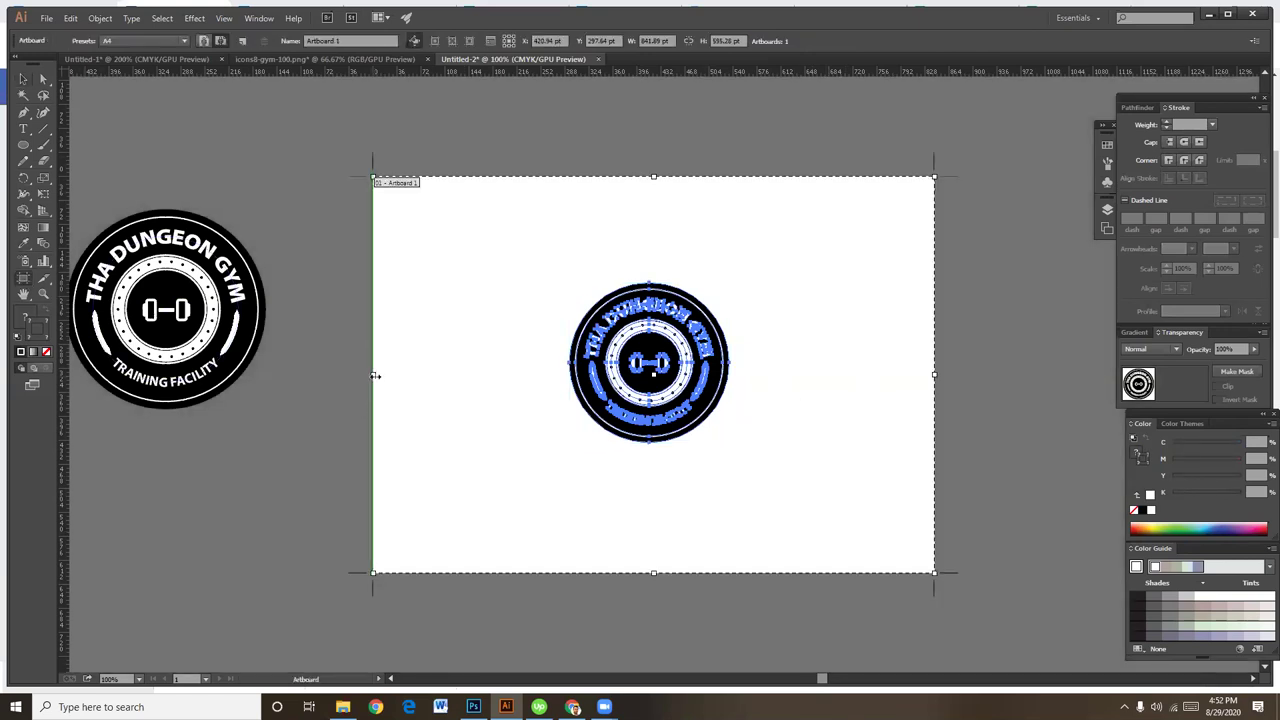
drag(375, 375, 334, 375)
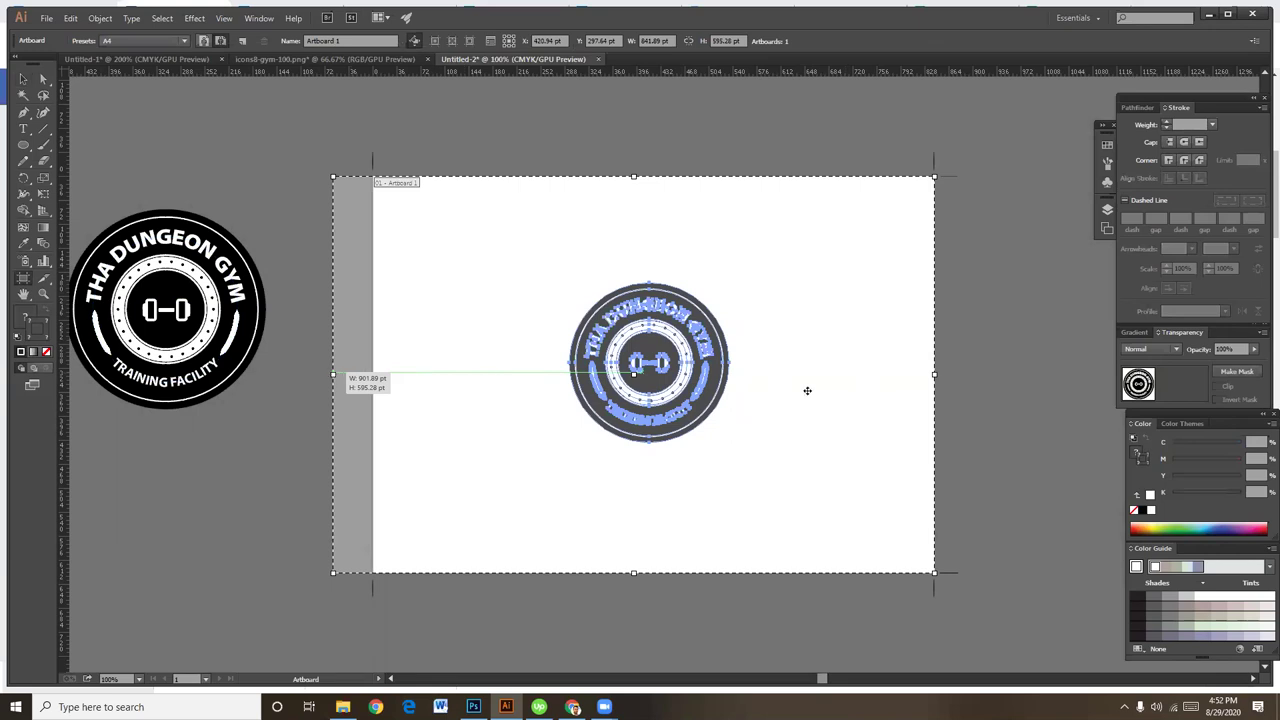
drag(934, 375, 951, 377)
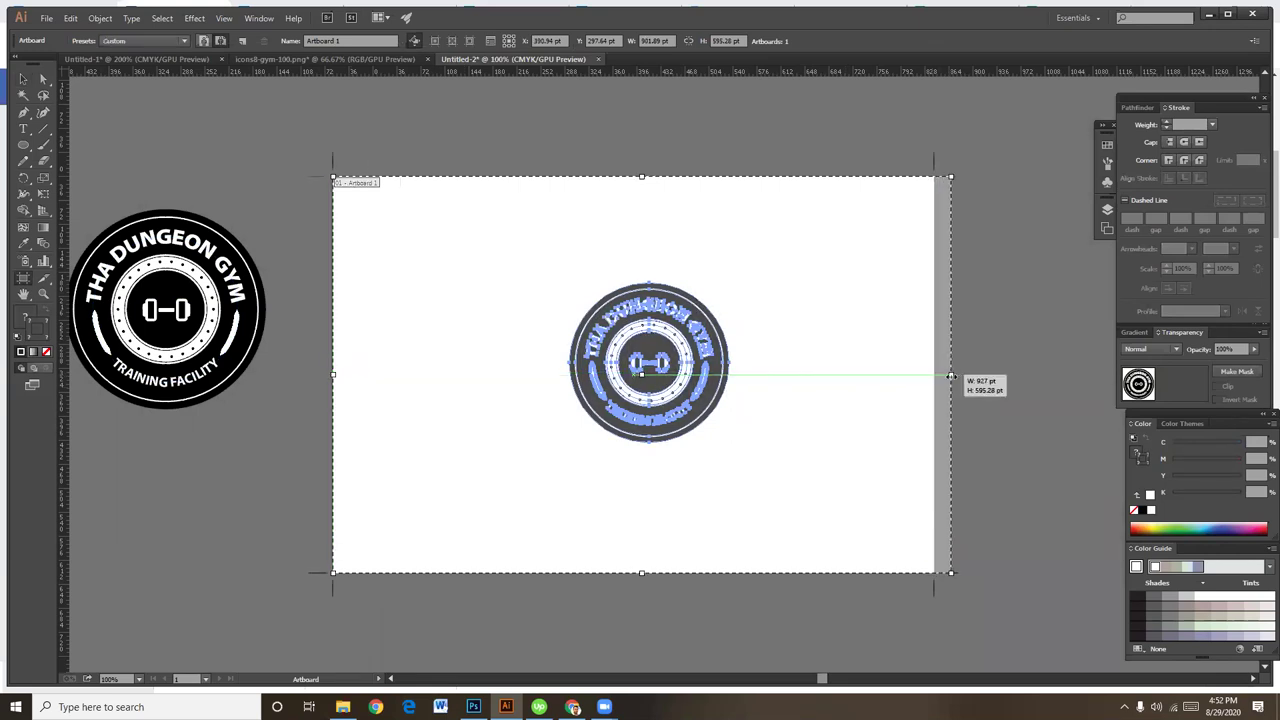
click(23, 79)
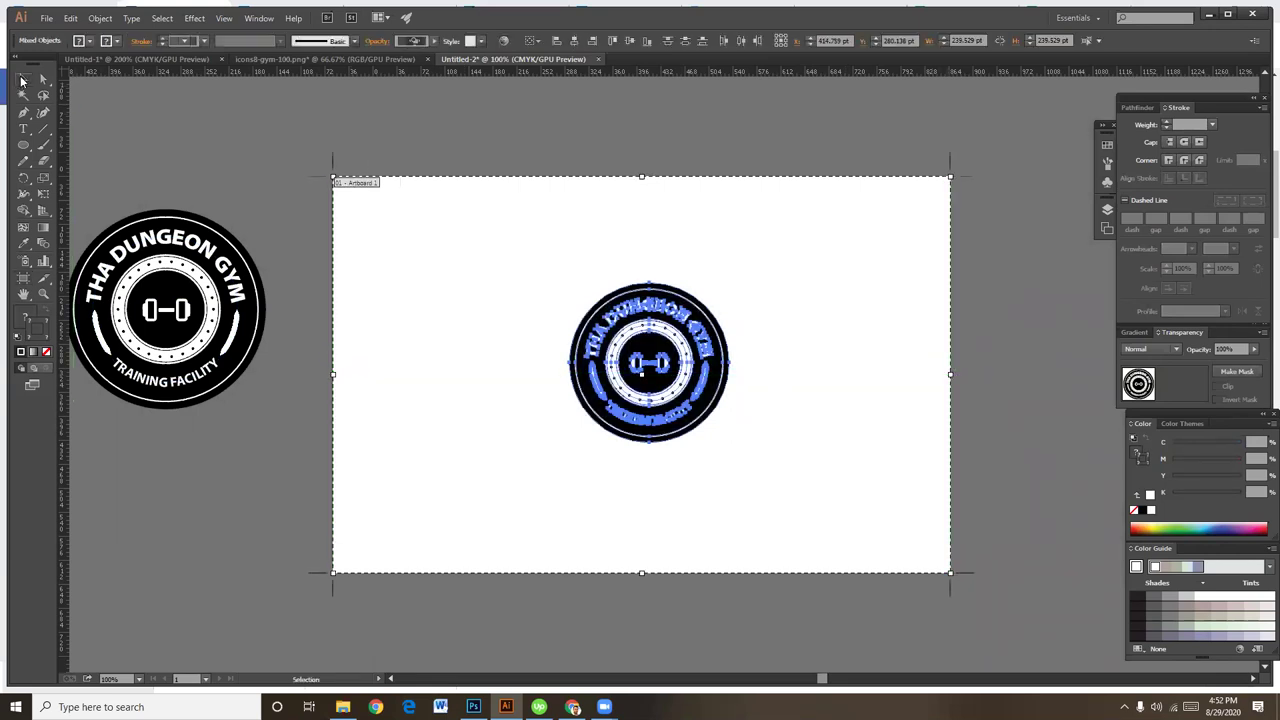
Select the whole badge and nudge it left and slightly down with arrow keys
drag(474, 240, 810, 512)
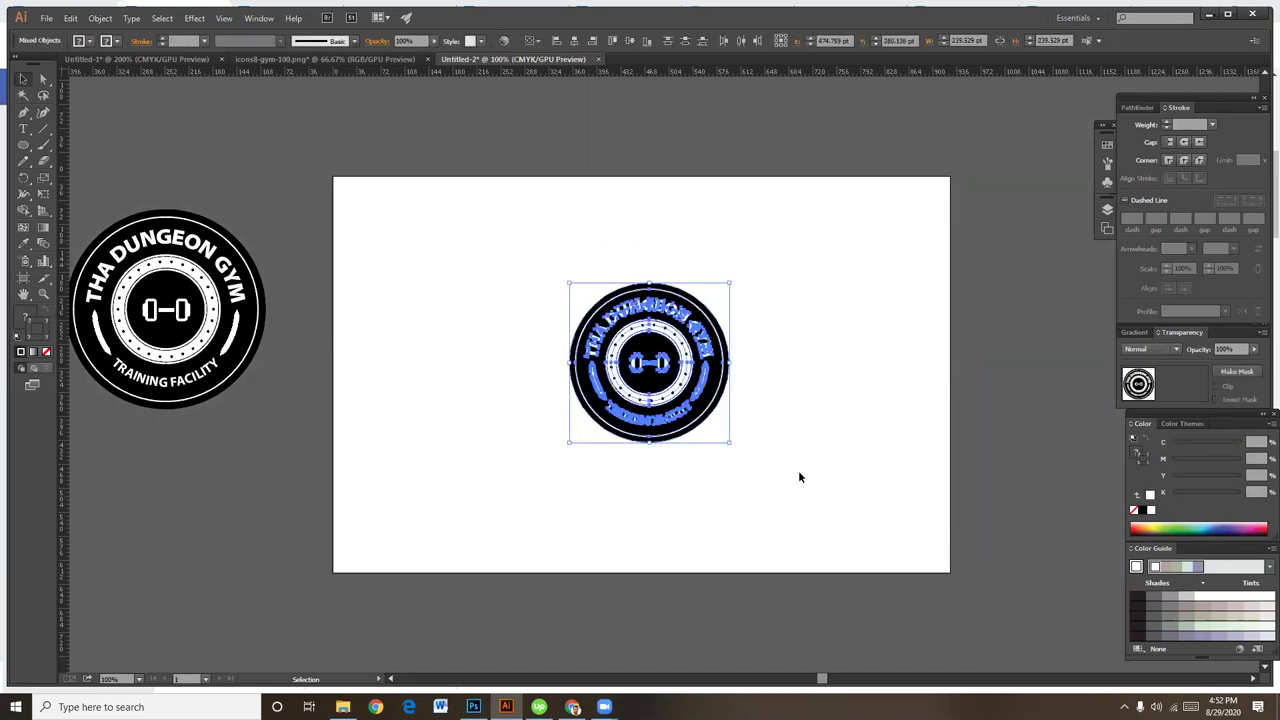
key(Left)
key(Left)
key(Left)
key(Left)
key(Left)
key(Left)
key(Left)
key(Left)
key(Left)
key(Left)
key(Left)
key(Left)
key(Down)
key(Down)
key(Left)
key(Left)
key(Left)
key(Right)
key(Right)
key(Right)
key(Right)
key(Right)
key(Right)
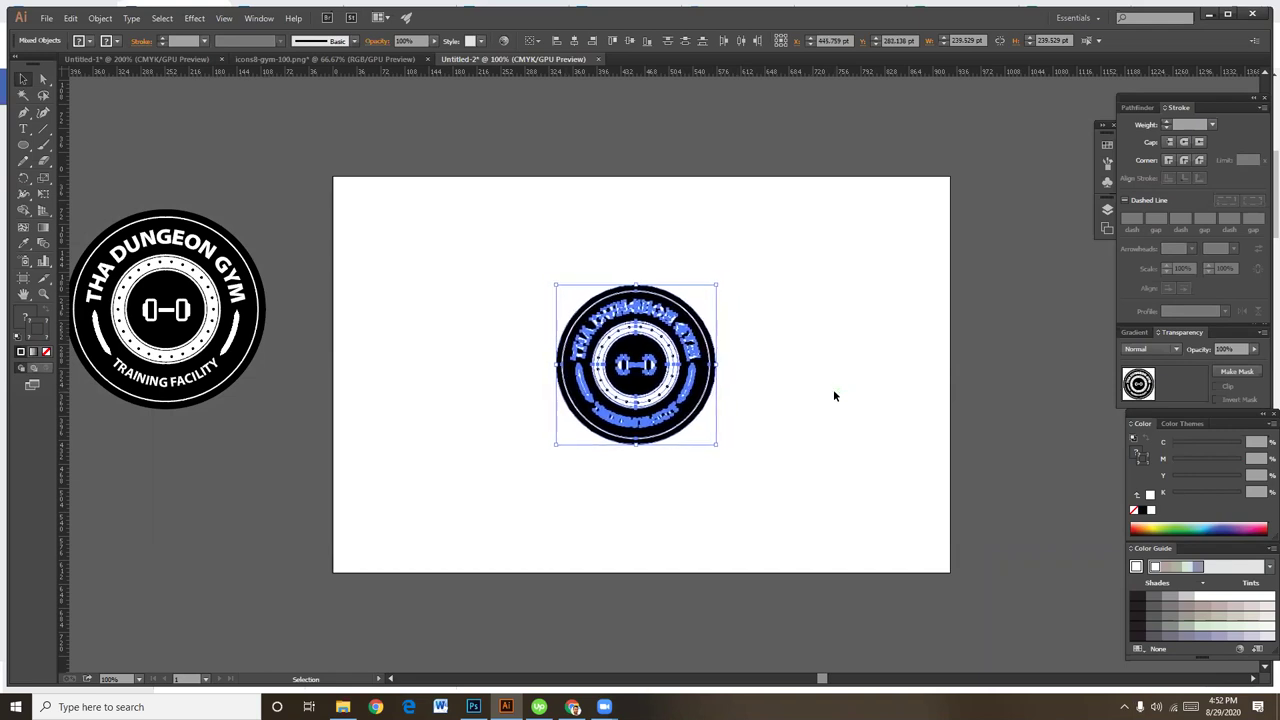
Deselect and reselect the badge repeatedly to check it sits centred on the artboard
click(834, 393)
mouse_move(481, 256)
mouse_down()
mouse_move(817, 542)
mouse_move(833, 463)
mouse_up()
click(833, 463)
drag(466, 246, 867, 553)
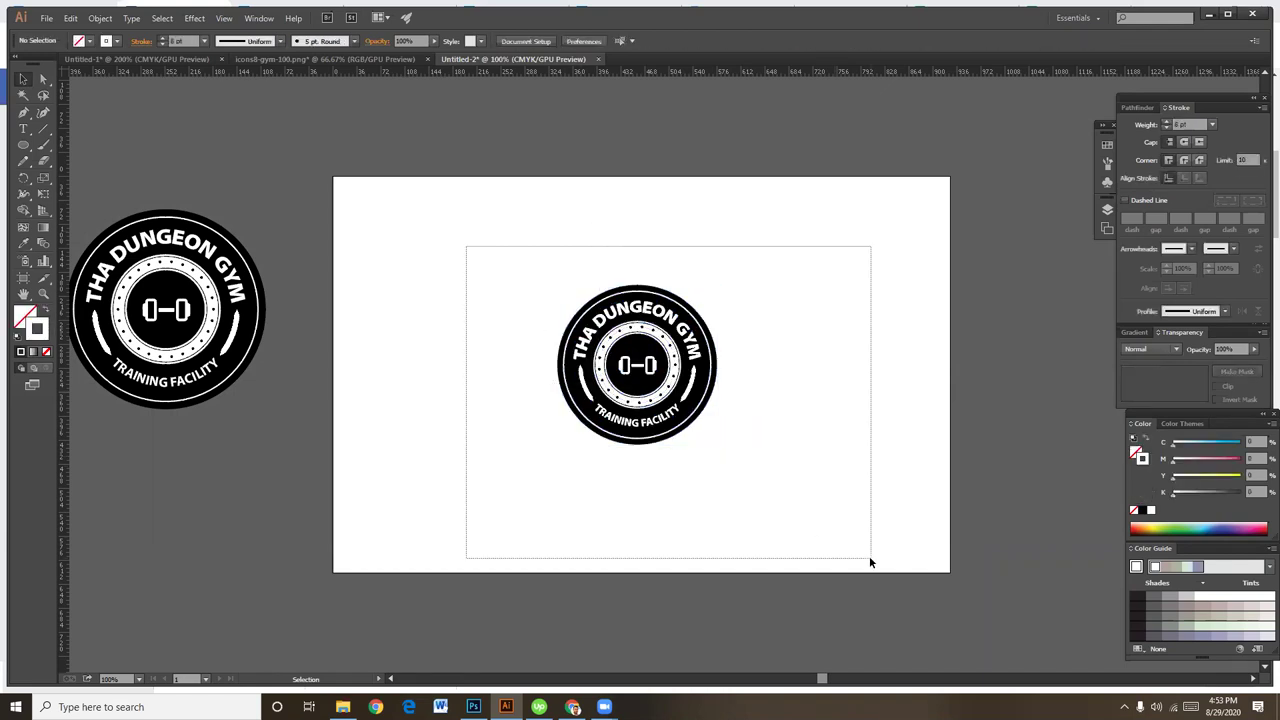
drag(504, 241, 829, 522)
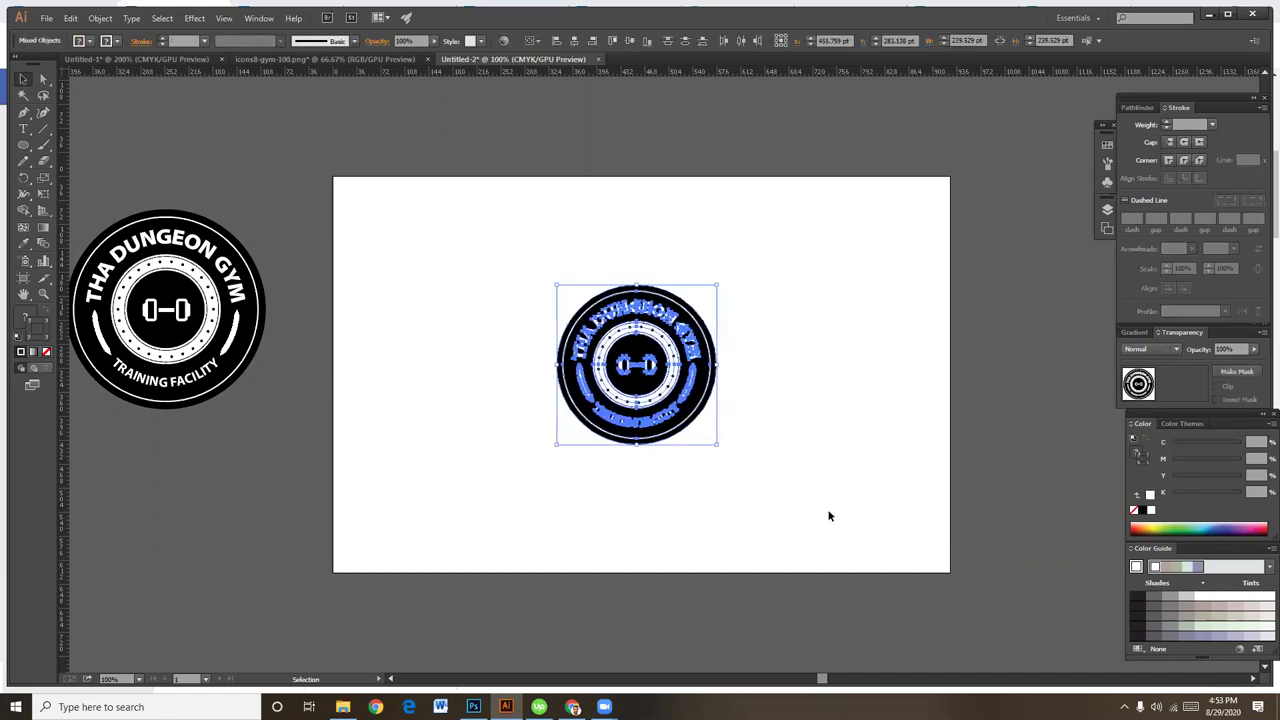
drag(528, 271, 792, 505)
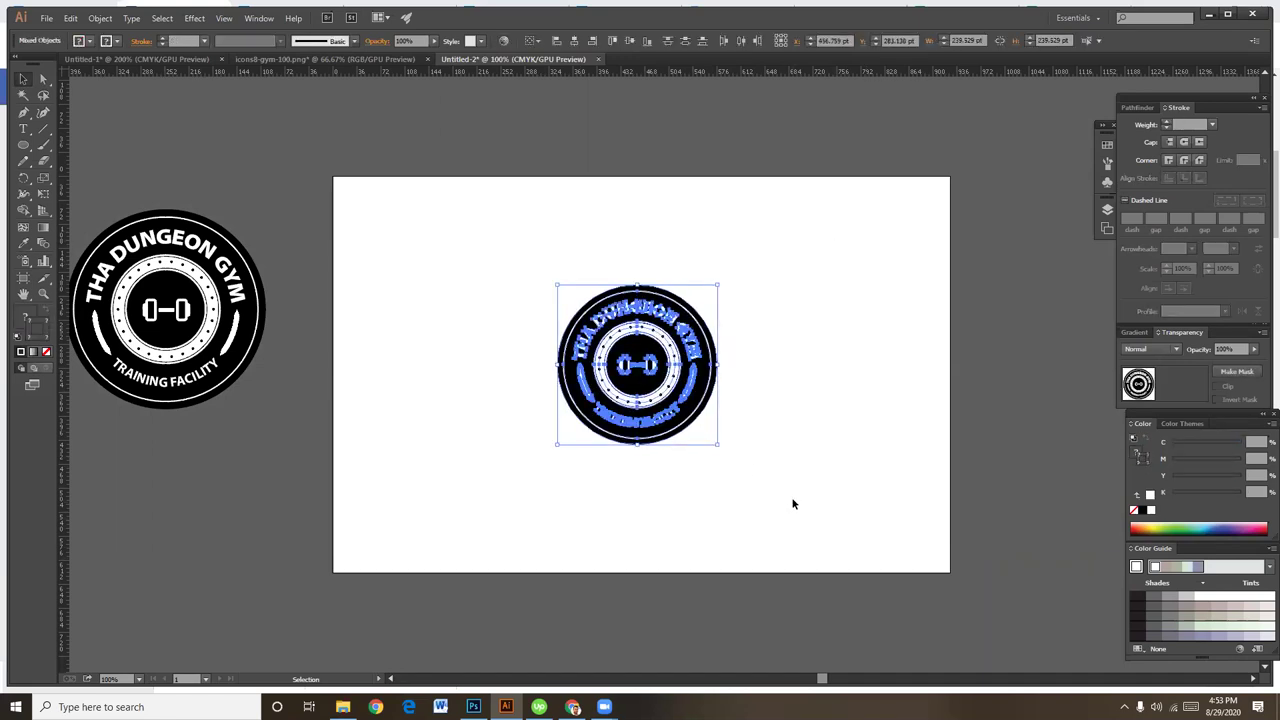
drag(509, 273, 797, 483)
click(829, 472)
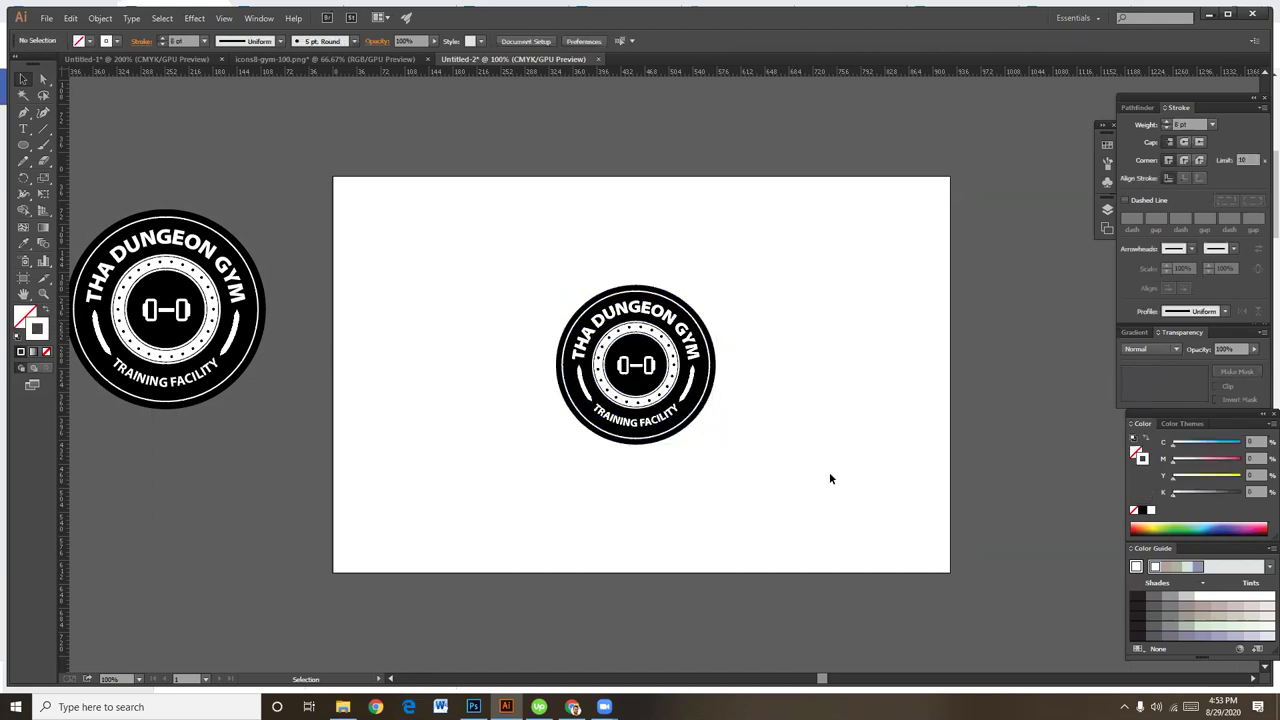
drag(513, 240, 750, 517)
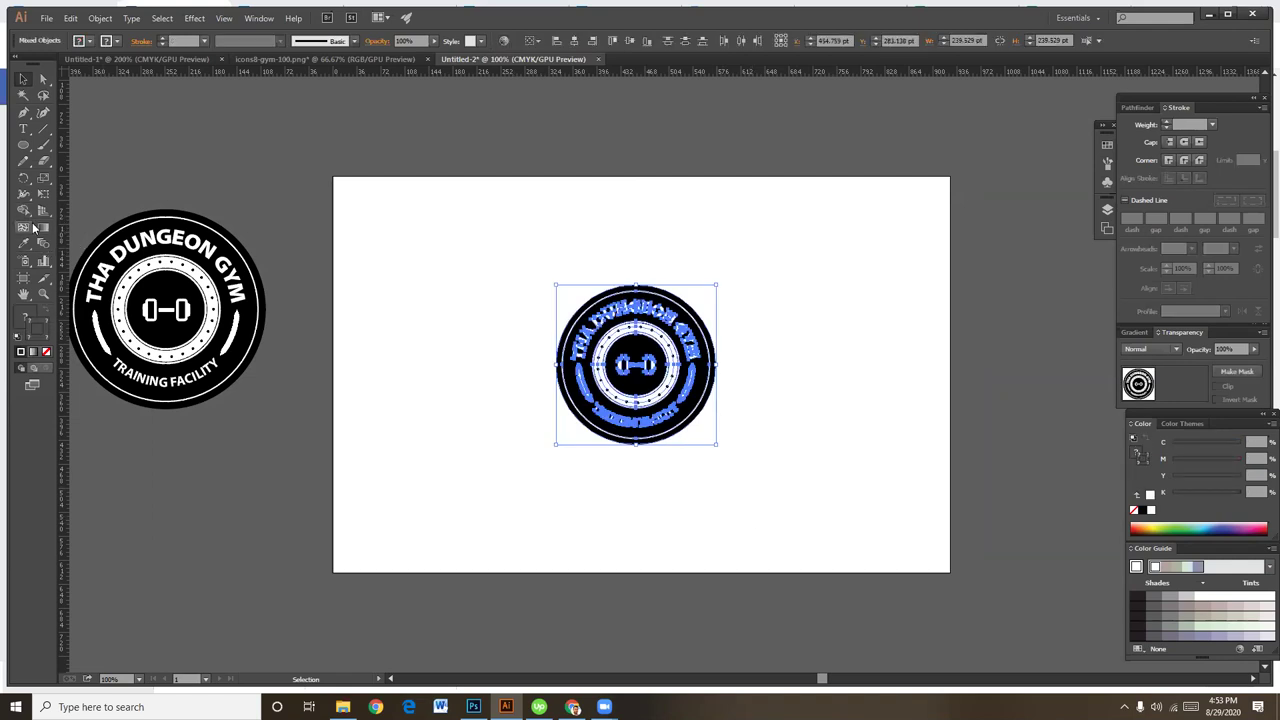
drag(23, 144, 61, 143)
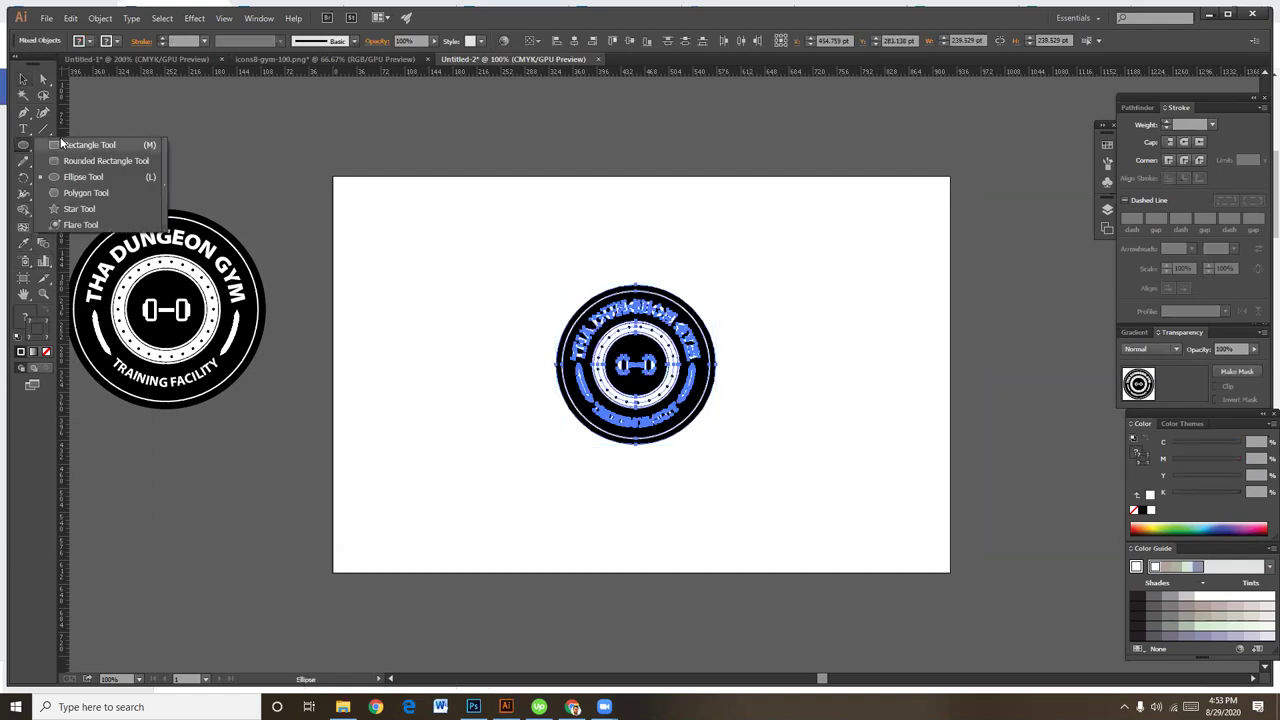
Draw a 926 × 595.28 pt rectangle covering the whole artboard, then select it
click(61, 144)
drag(334, 173, 950, 573)
key(v)
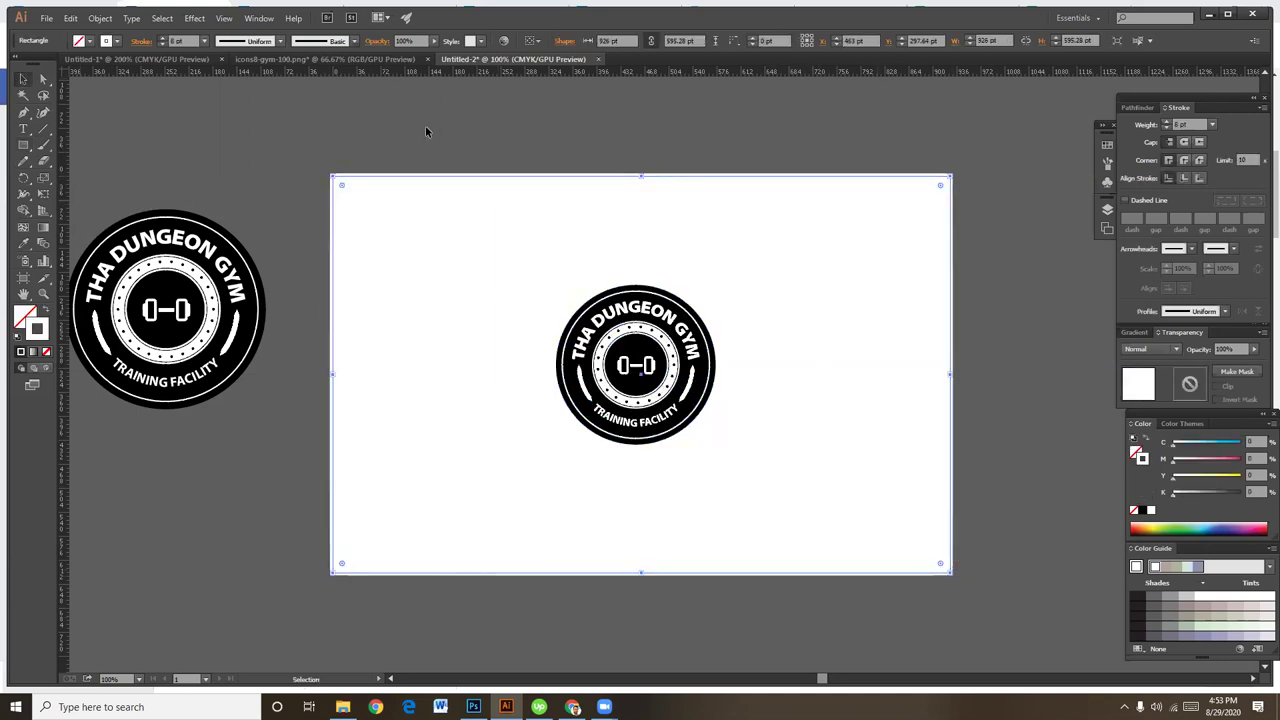
click(300, 131)
click(372, 245)
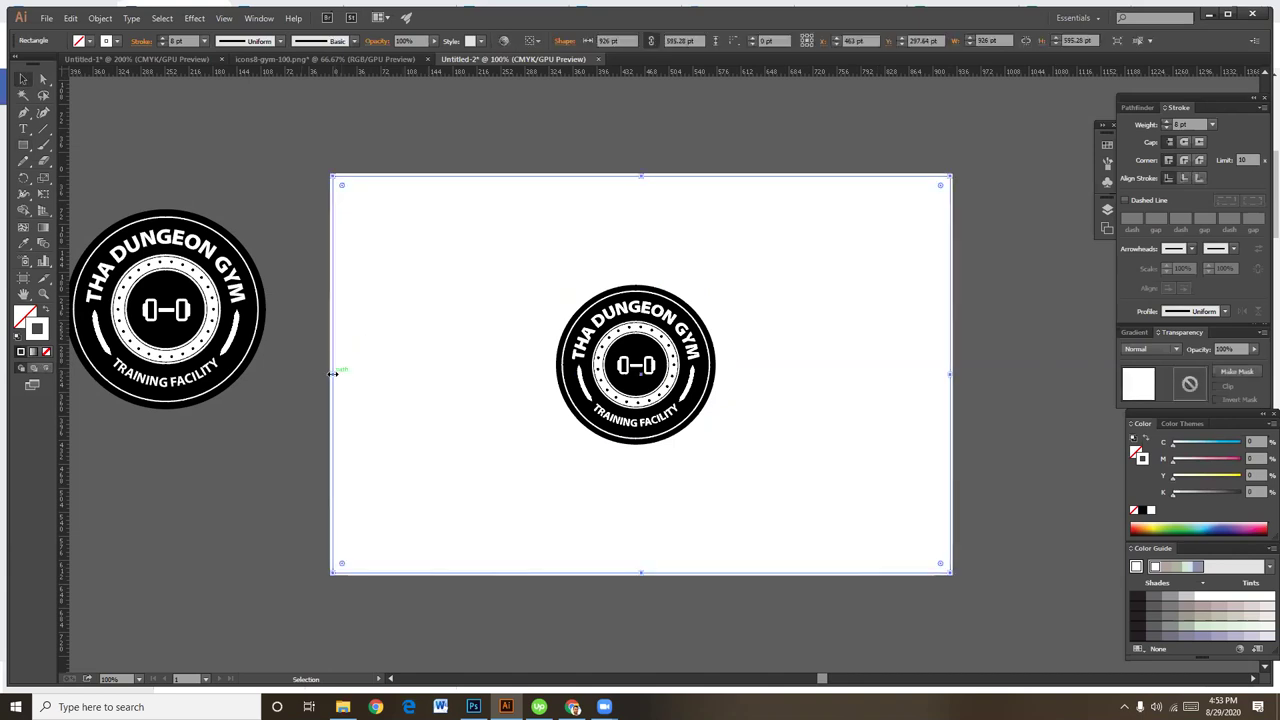